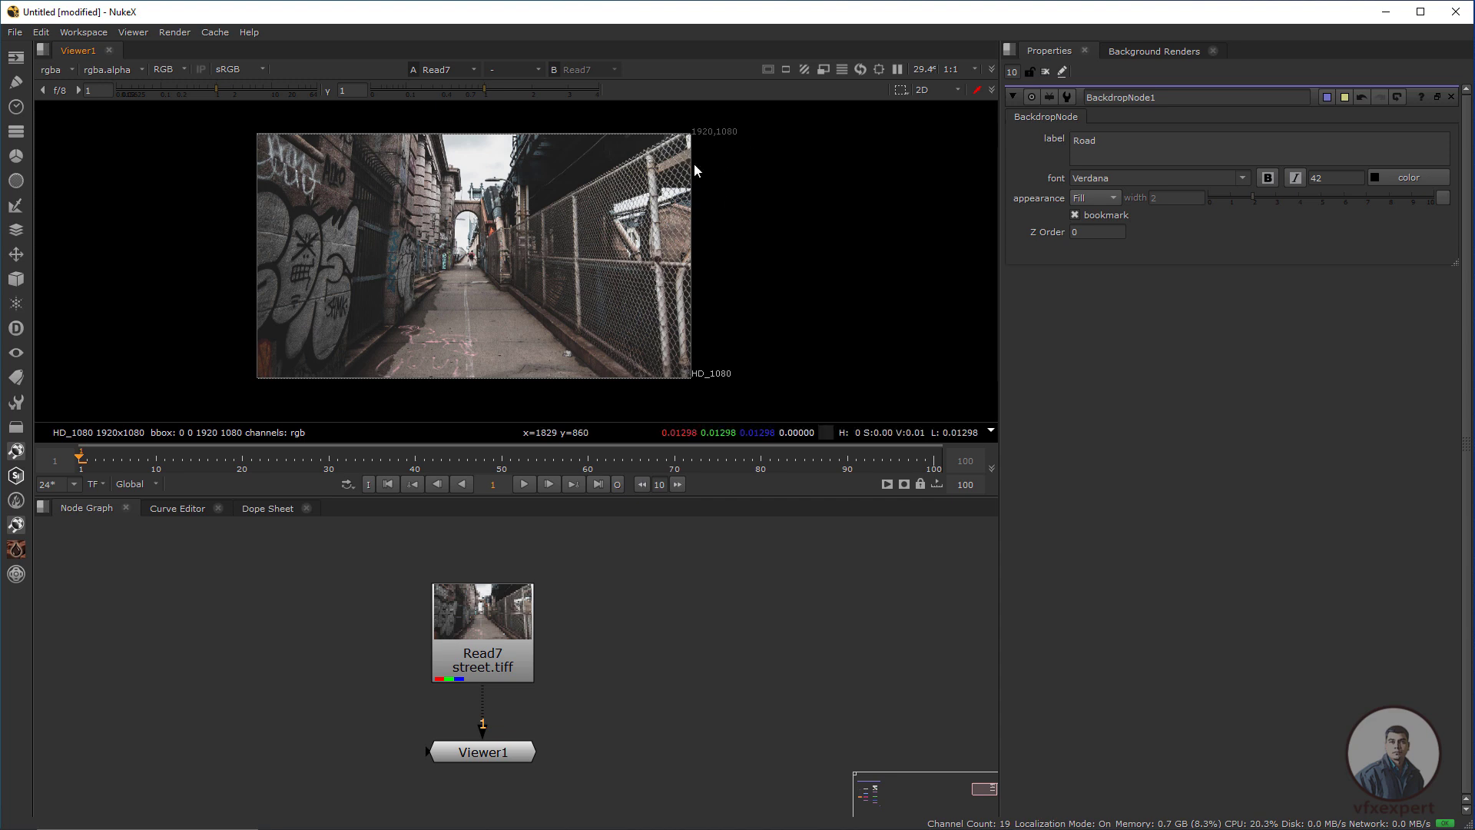
Add a Noise node beside the street.tiff Read node and lower the Viewer node slightly
{"action": "middle_click_drag", "start_coordinate": [553, 663], "coordinate": [673, 659]}
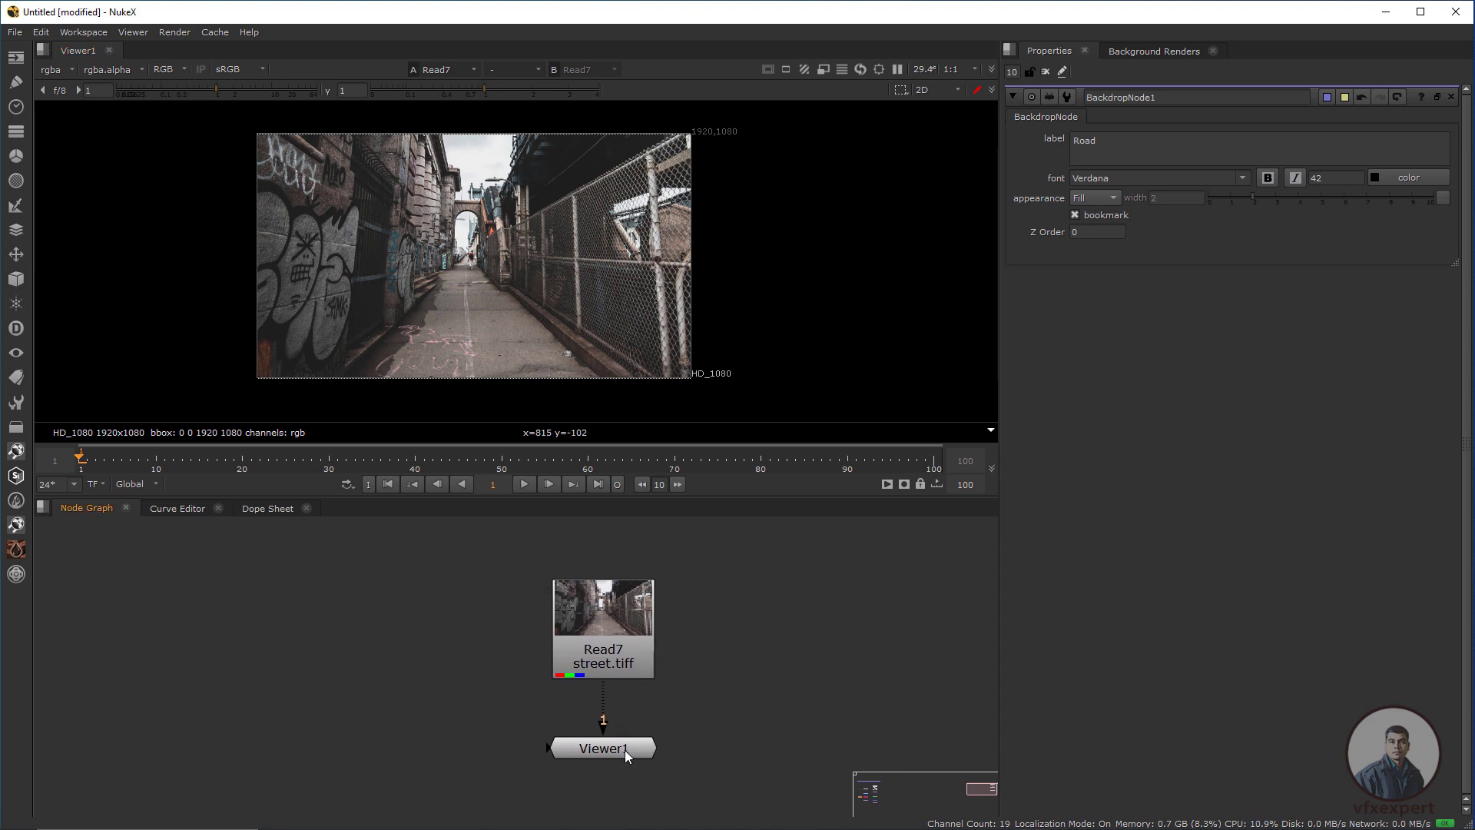
{"action": "left_click_drag", "start_coordinate": [624, 750], "coordinate": [633, 782]}
{"action": "left_click", "coordinate": [318, 632]}
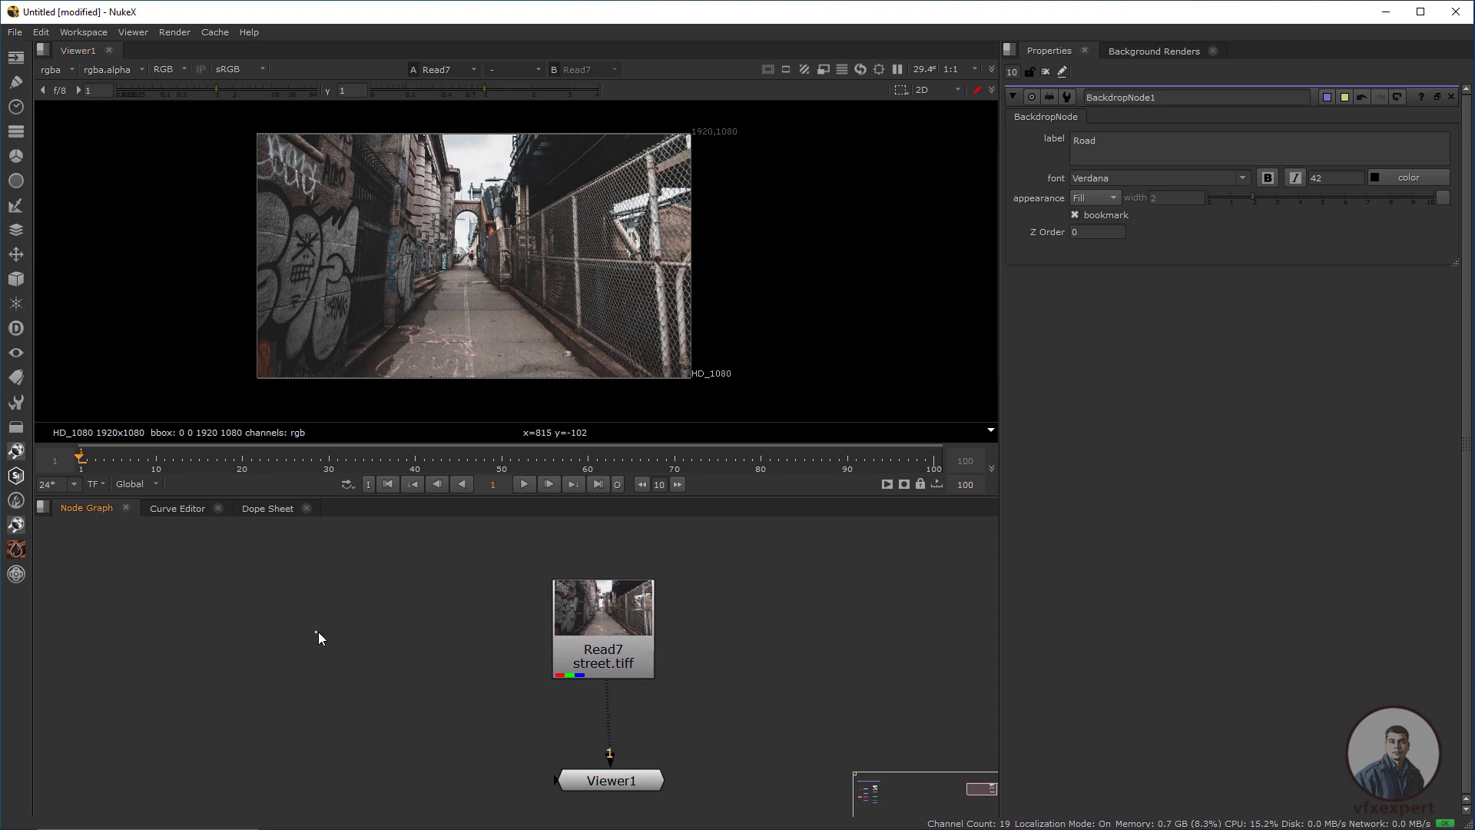
{"action": "key", "text": "Tab"}
{"action": "type", "text": "noi"}
{"action": "left_click", "coordinate": [403, 653]}
{"action": "left_click", "coordinate": [472, 618]}
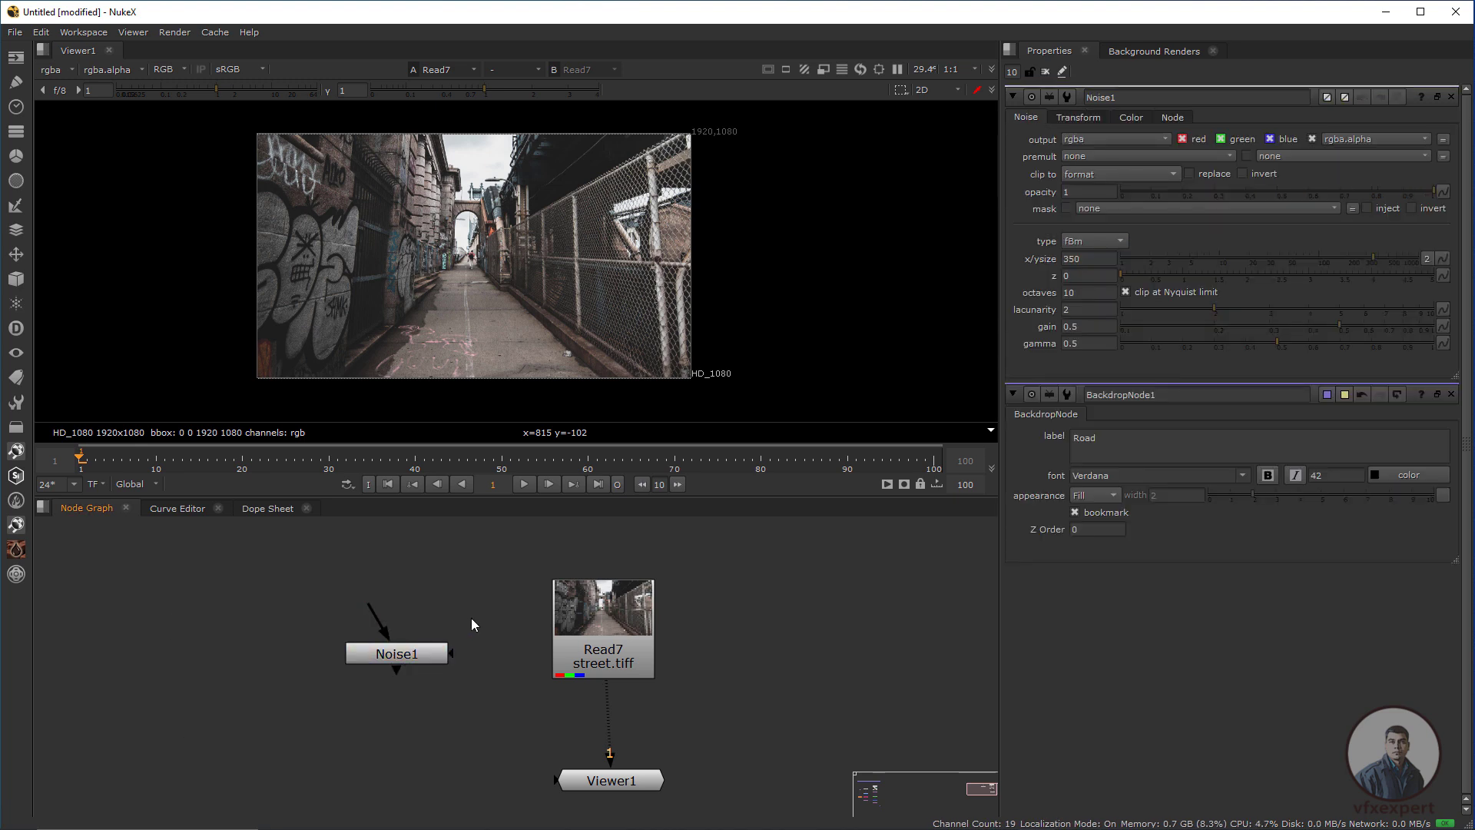
Set the project's full size format to HD_1080 1920x1080 and limit the open properties panels to 1
{"action": "key", "text": "s"}
{"action": "left_click", "coordinate": [1233, 574]}
{"action": "left_click", "coordinate": [1152, 684]}
{"action": "left_click_drag", "start_coordinate": [603, 653], "coordinate": [611, 649]}
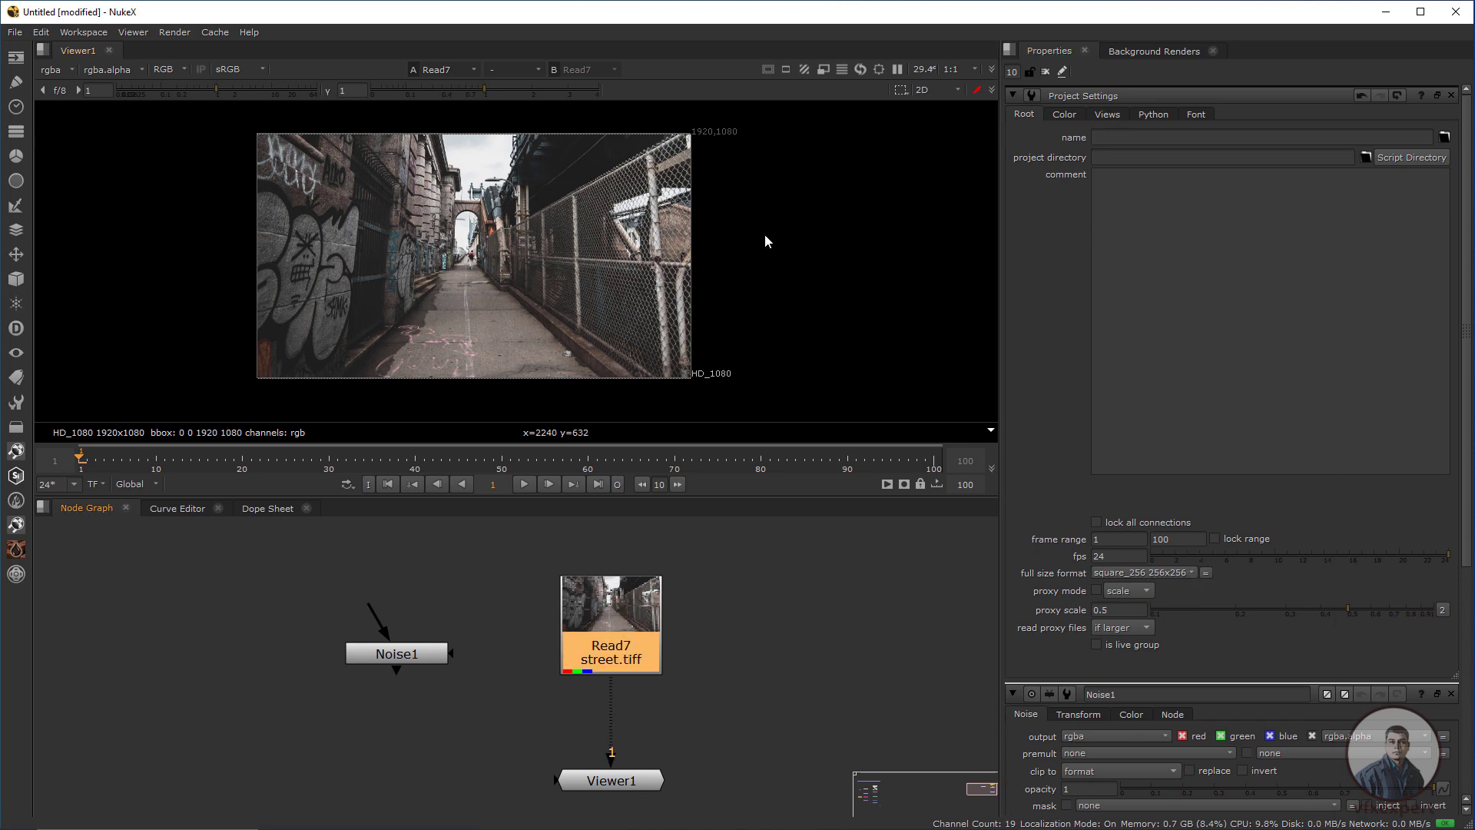
{"action": "middle_click_drag", "start_coordinate": [766, 242], "coordinate": [710, 368]}
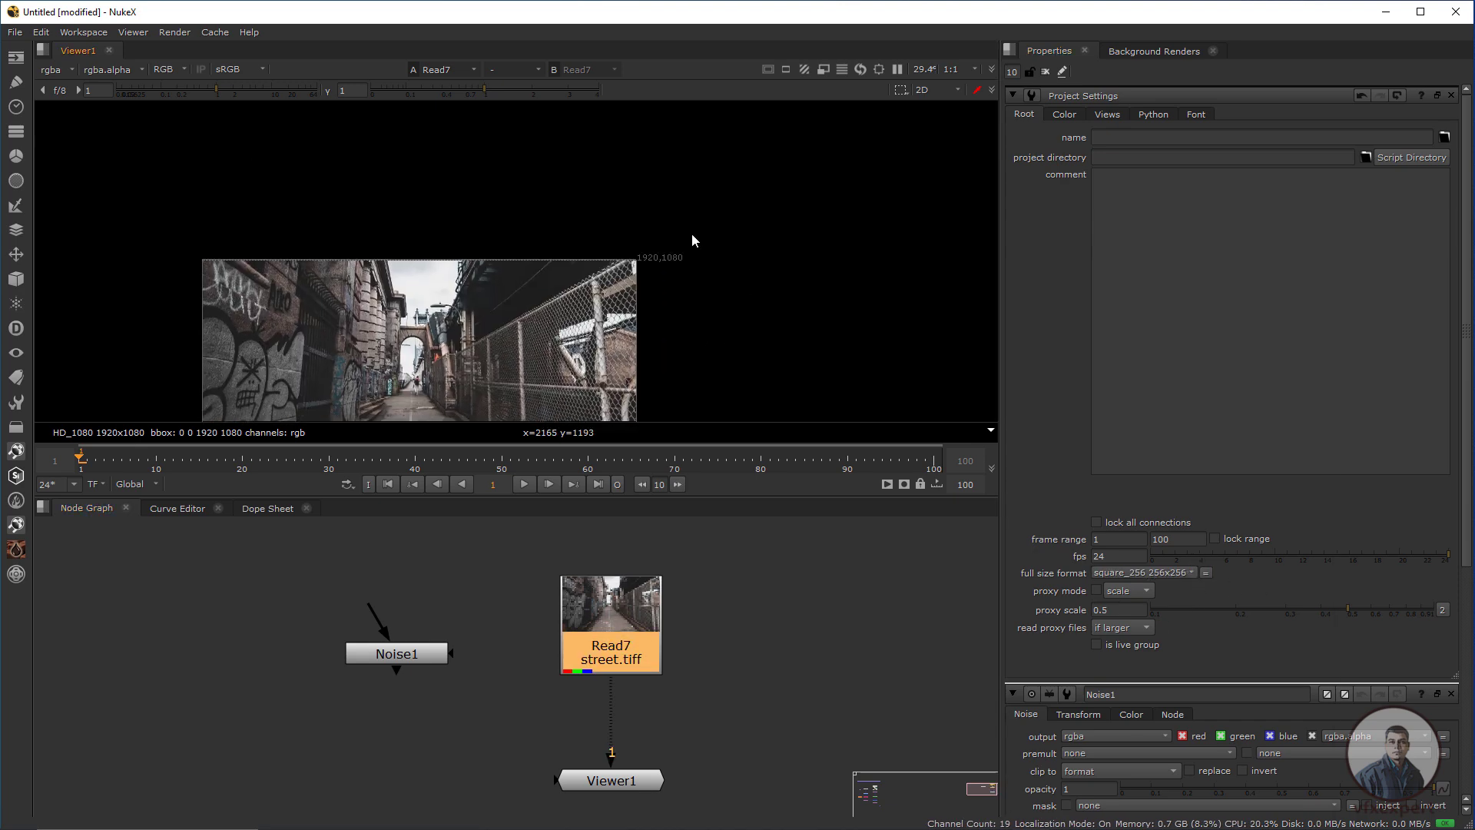
{"action": "double_click", "coordinate": [630, 632]}
{"action": "left_click", "coordinate": [1231, 384]}
{"action": "left_click", "coordinate": [1192, 573]}
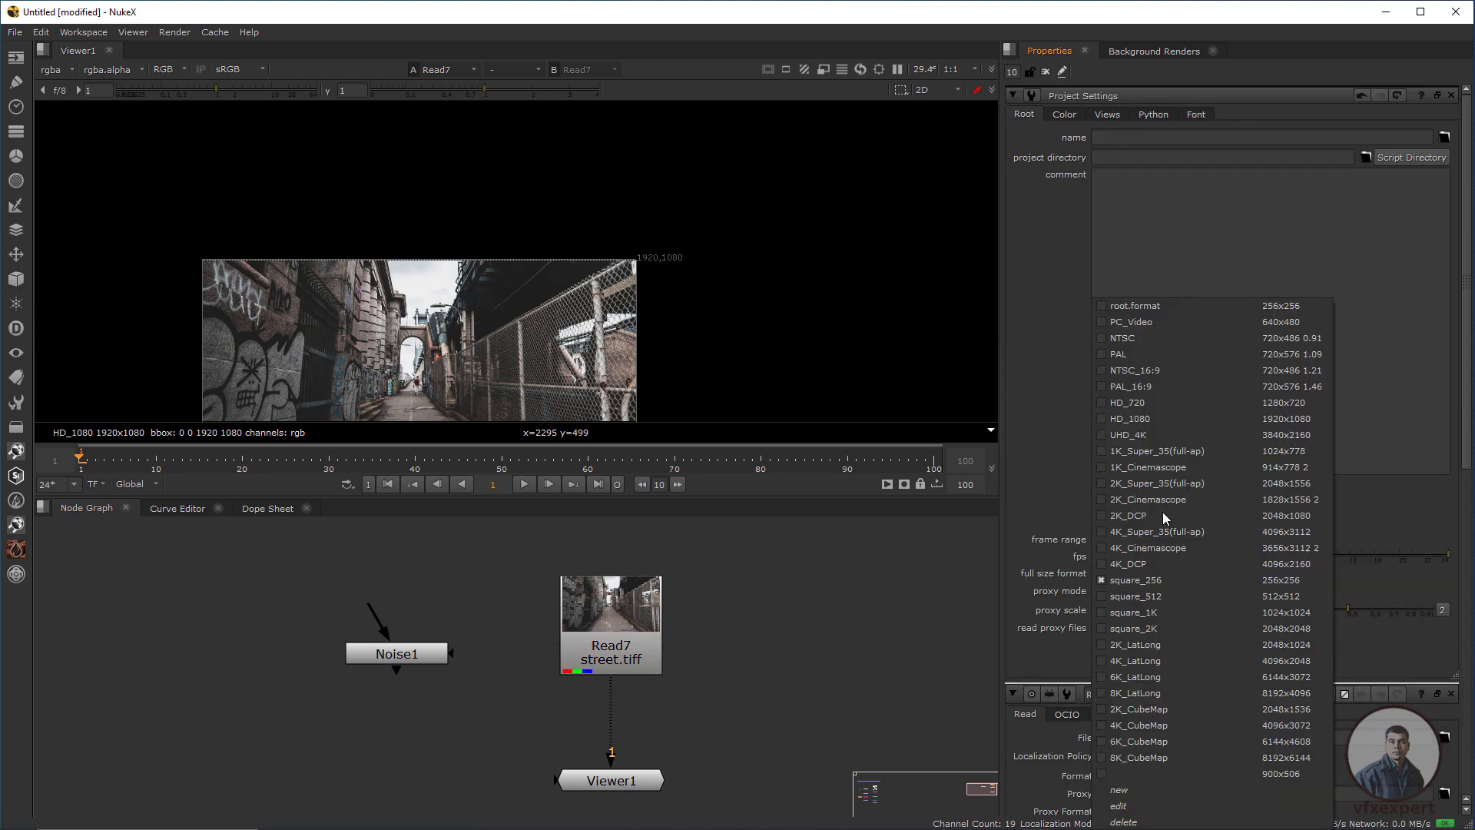
{"action": "left_click", "coordinate": [1291, 419]}
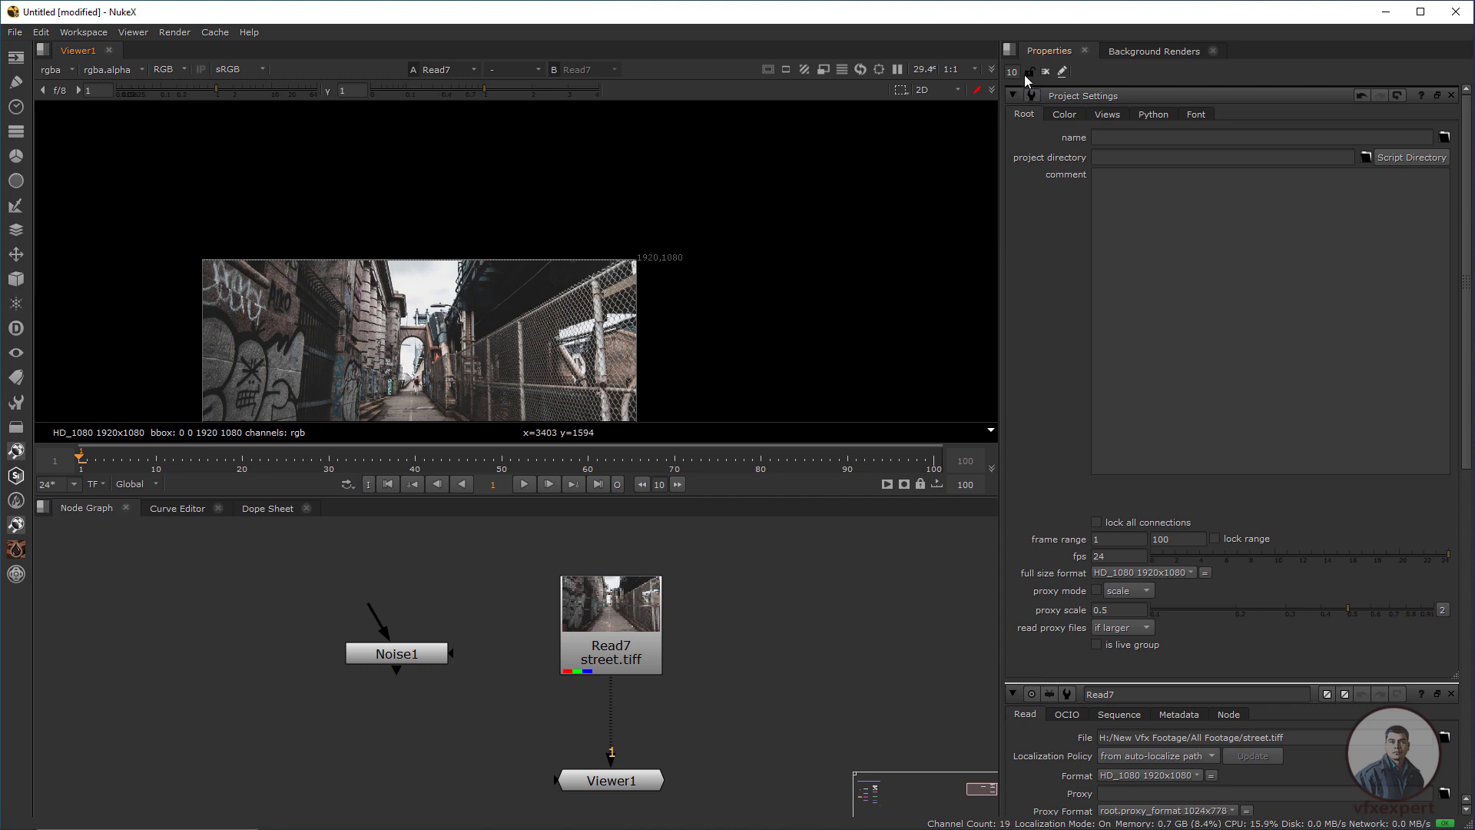
{"action": "type", "text": "1"}
{"action": "key", "text": "Return"}
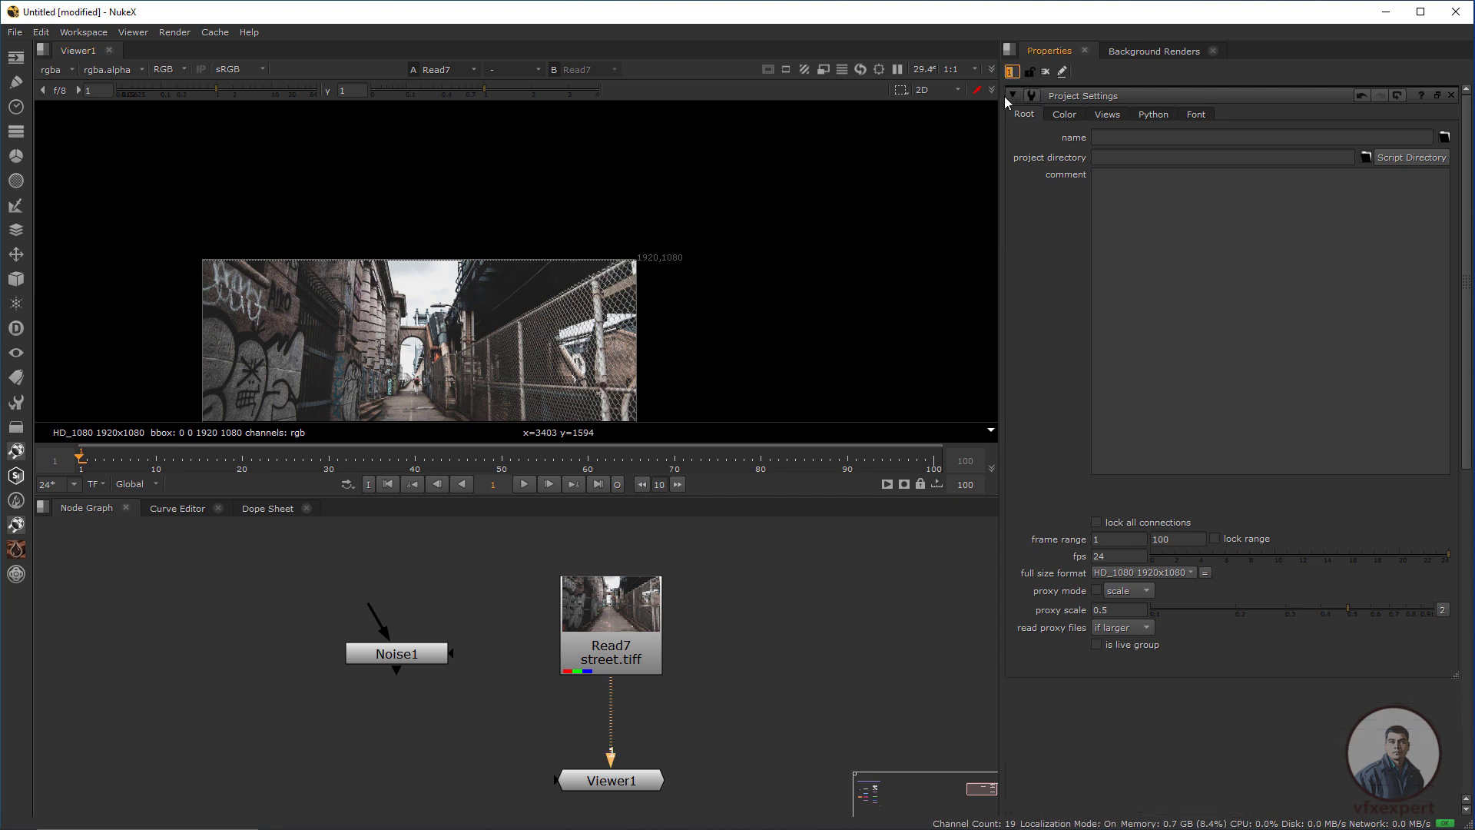
Display the Noise node's output in the viewer with the whole HD frame in sight
{"action": "mouse_move", "coordinate": [431, 654]}
{"action": "left_mouse_down"}
{"action": "mouse_move", "coordinate": [412, 636]}
{"action": "mouse_move", "coordinate": [441, 647]}
{"action": "mouse_move", "coordinate": [426, 652]}
{"action": "left_mouse_up"}
{"action": "key", "text": "1"}
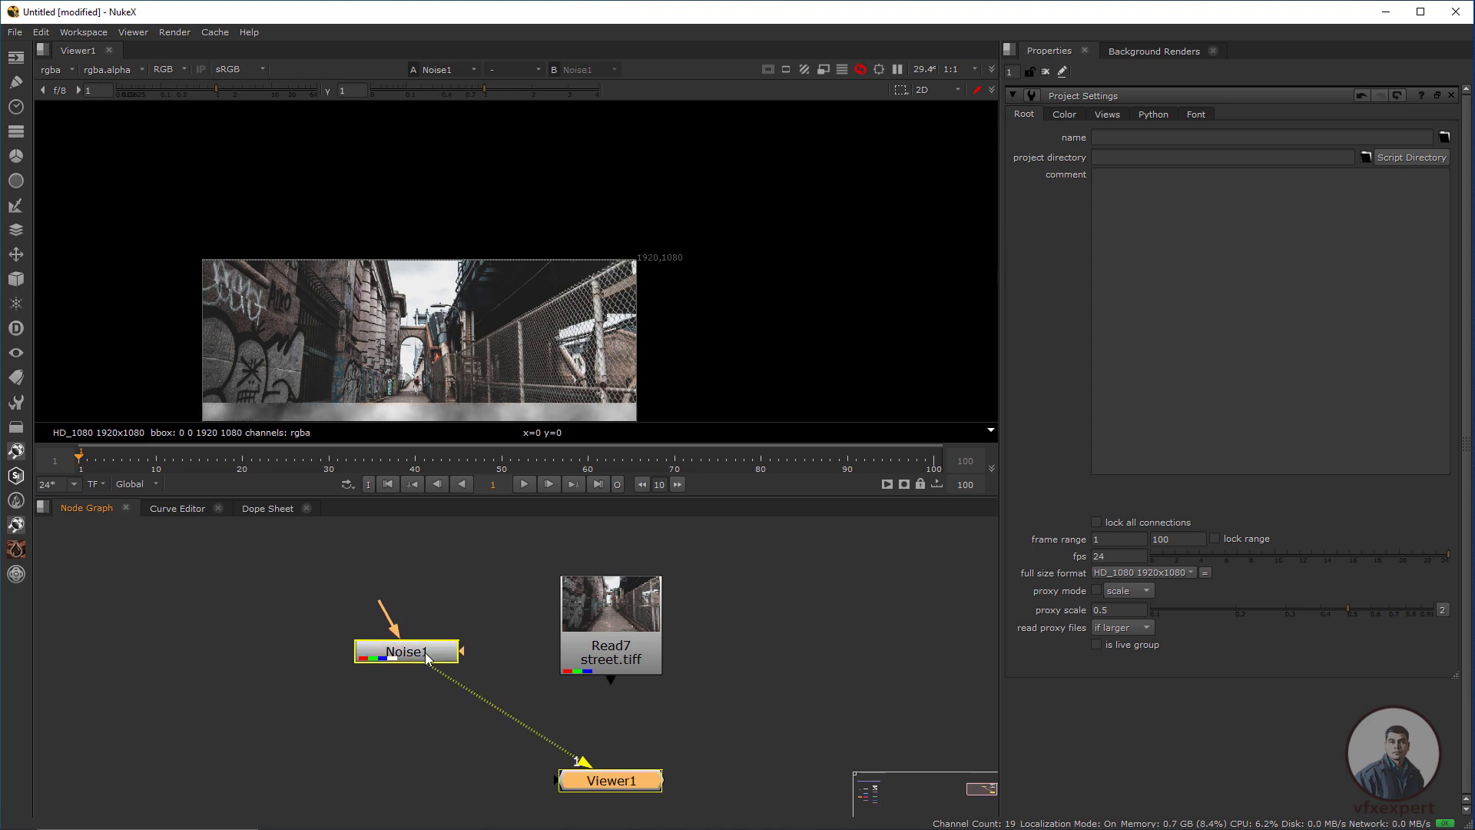
{"action": "middle_click_drag", "start_coordinate": [443, 282], "coordinate": [561, 182]}
{"action": "scroll", "coordinate": [586, 252], "scroll_direction": "up", "scroll_amount": 2}
{"action": "middle_click_drag", "start_coordinate": [598, 249], "coordinate": [603, 229]}
{"action": "scroll", "coordinate": [602, 229], "scroll_direction": "down", "scroll_amount": 4}
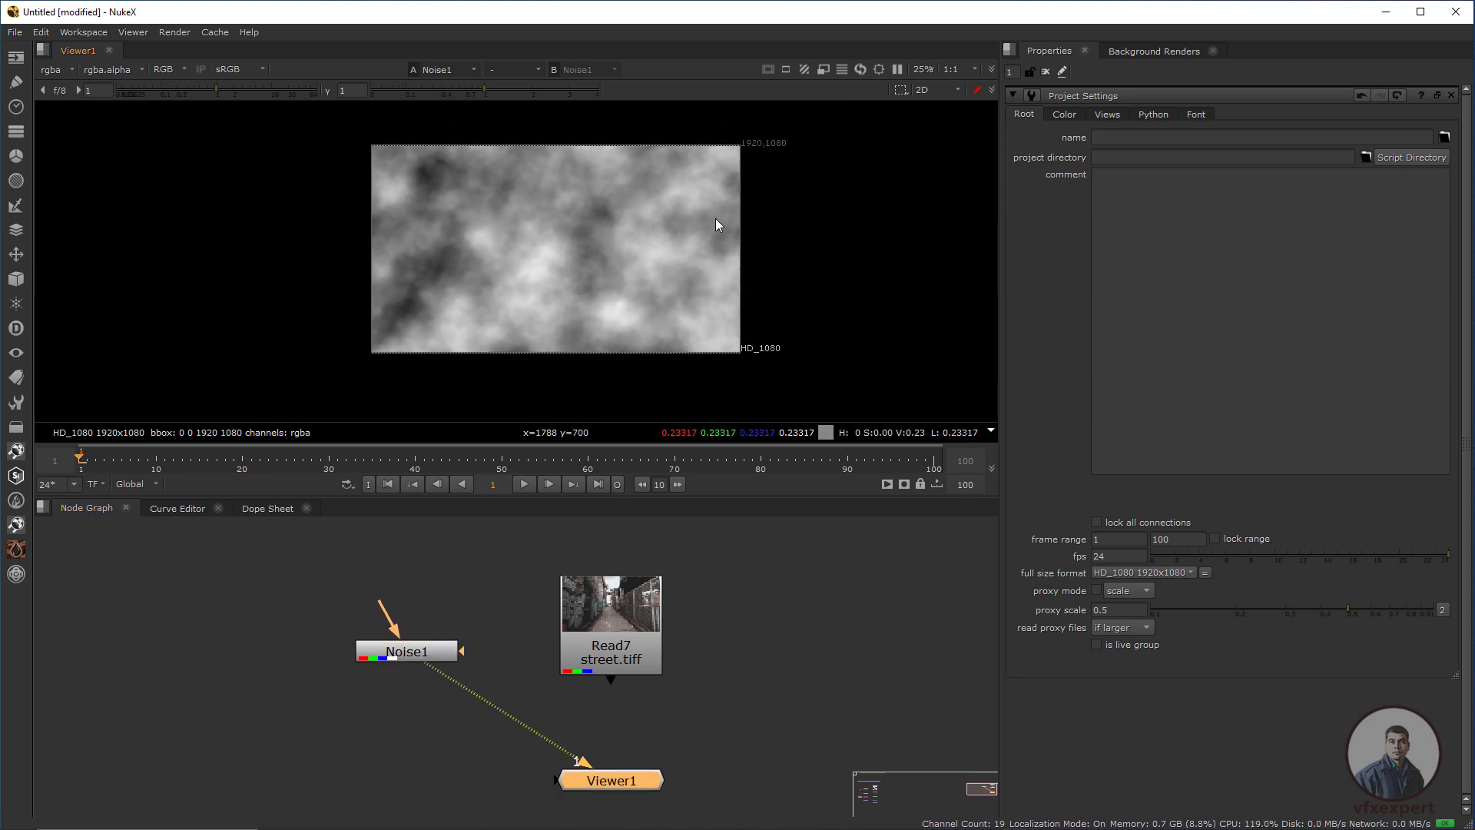
{"action": "middle_click_drag", "start_coordinate": [521, 347], "coordinate": [341, 404]}
{"action": "middle_click_drag", "start_coordinate": [485, 343], "coordinate": [679, 319]}
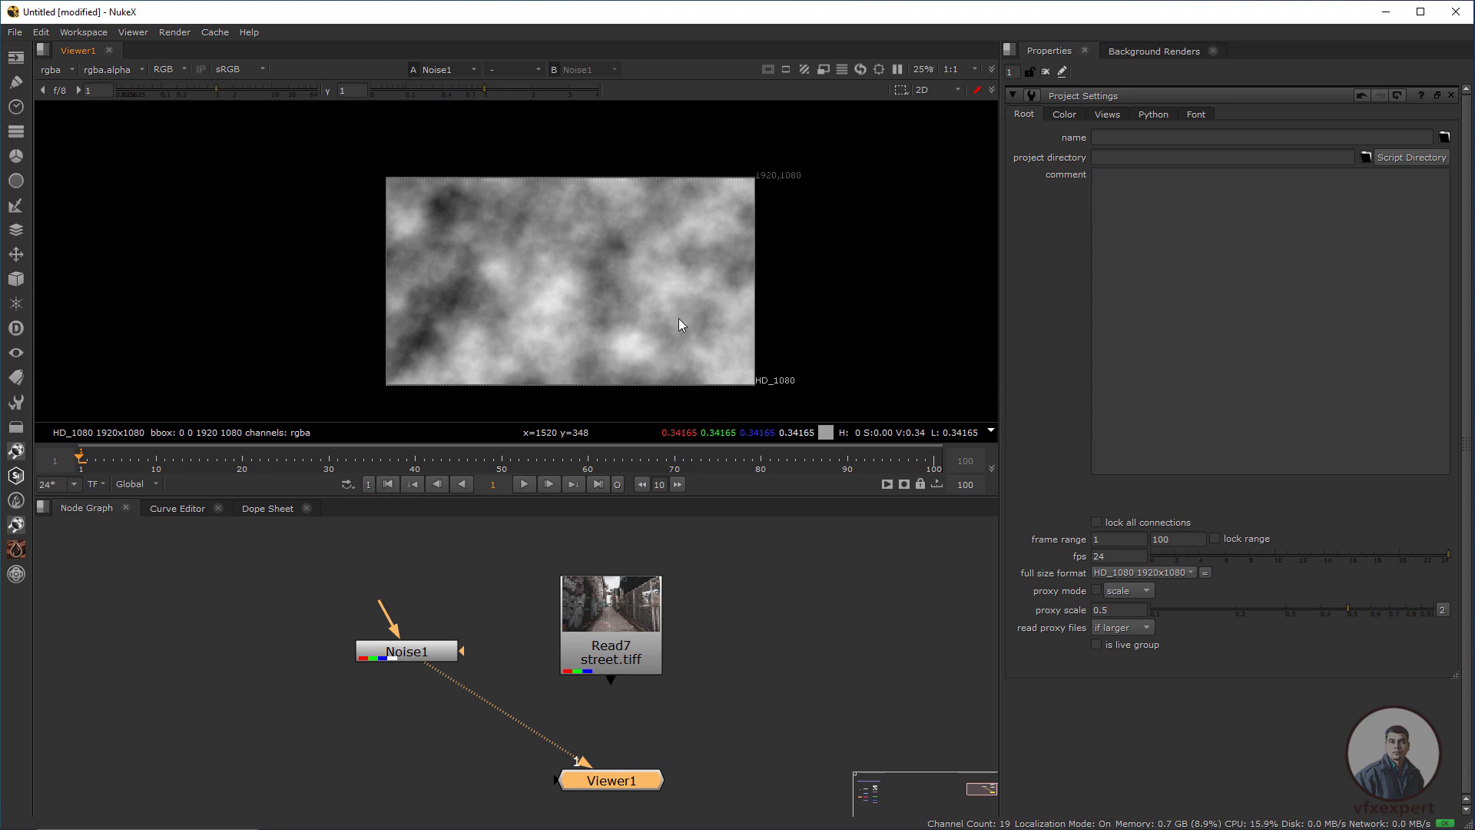
Play the timeline to check the noise pattern for motion
{"action": "left_click", "coordinate": [524, 484]}
{"action": "left_click_drag", "start_coordinate": [535, 275], "coordinate": [613, 320]}
{"action": "middle_click_drag", "start_coordinate": [642, 322], "coordinate": [511, 348]}
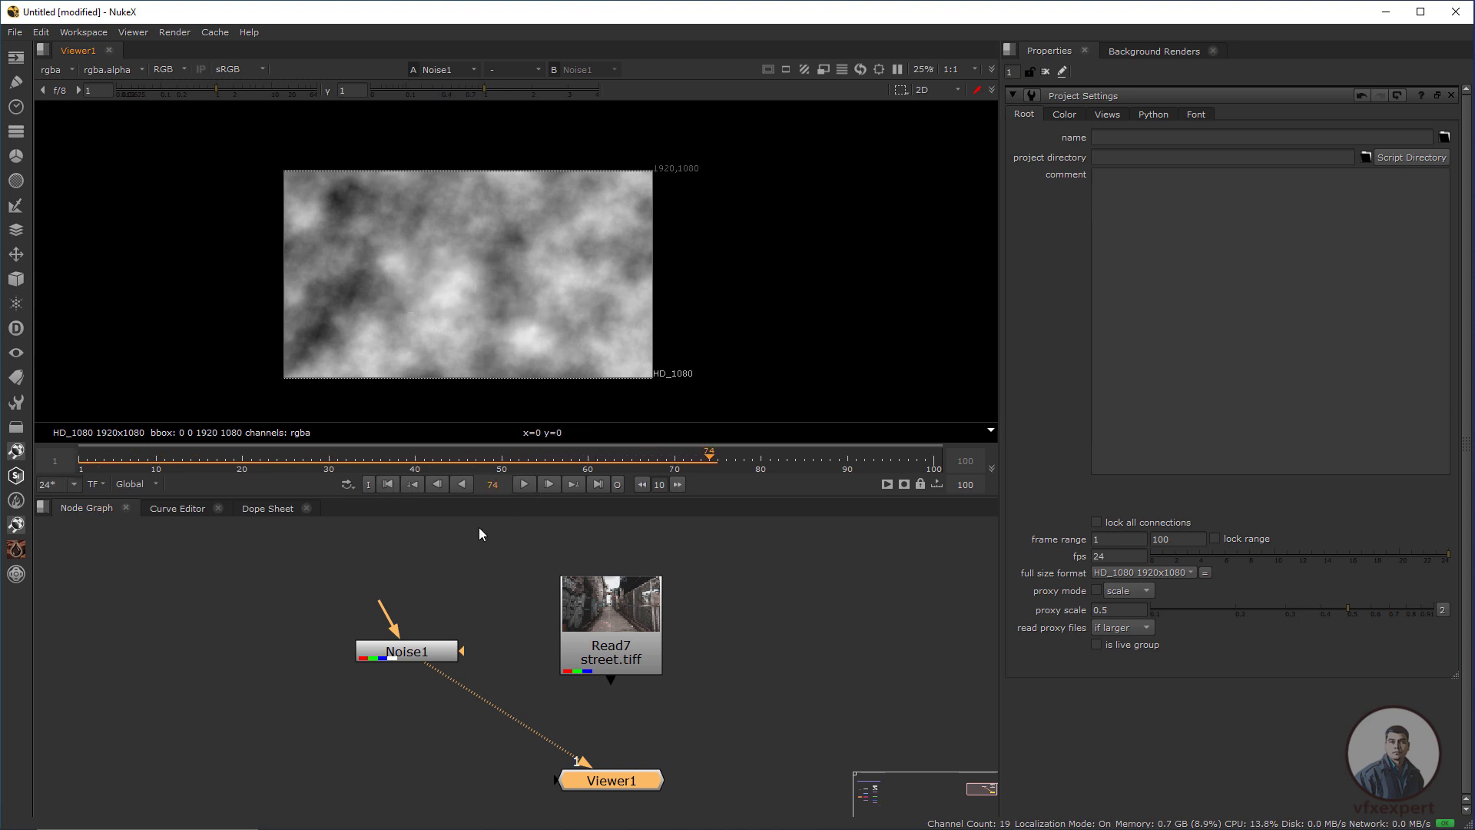
Reduce the Noise node's x/y size to 230 and split it into separate x and y values
{"action": "double_click", "coordinate": [421, 658]}
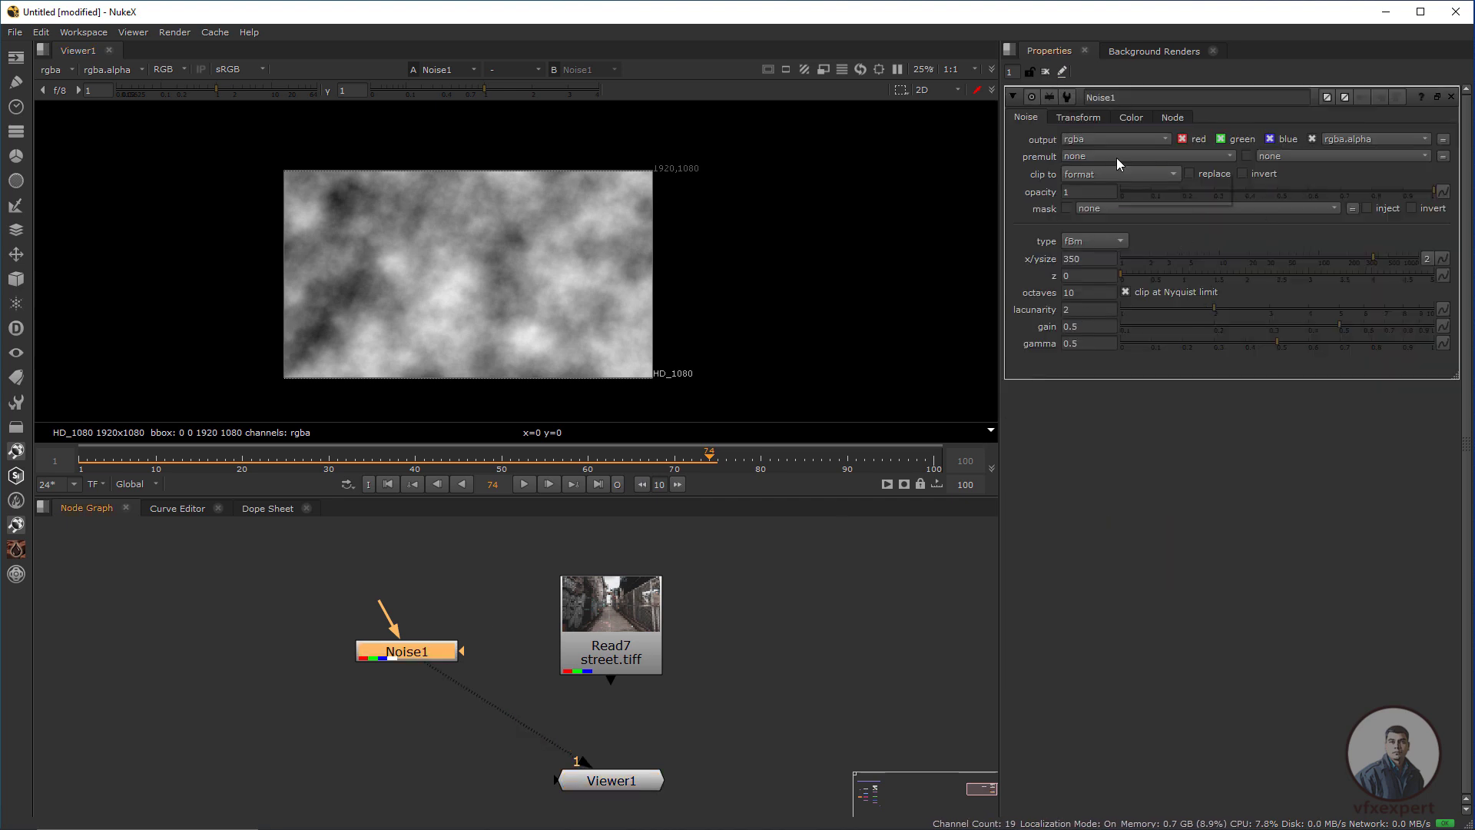
{"action": "left_click_drag", "start_coordinate": [464, 244], "coordinate": [545, 317]}
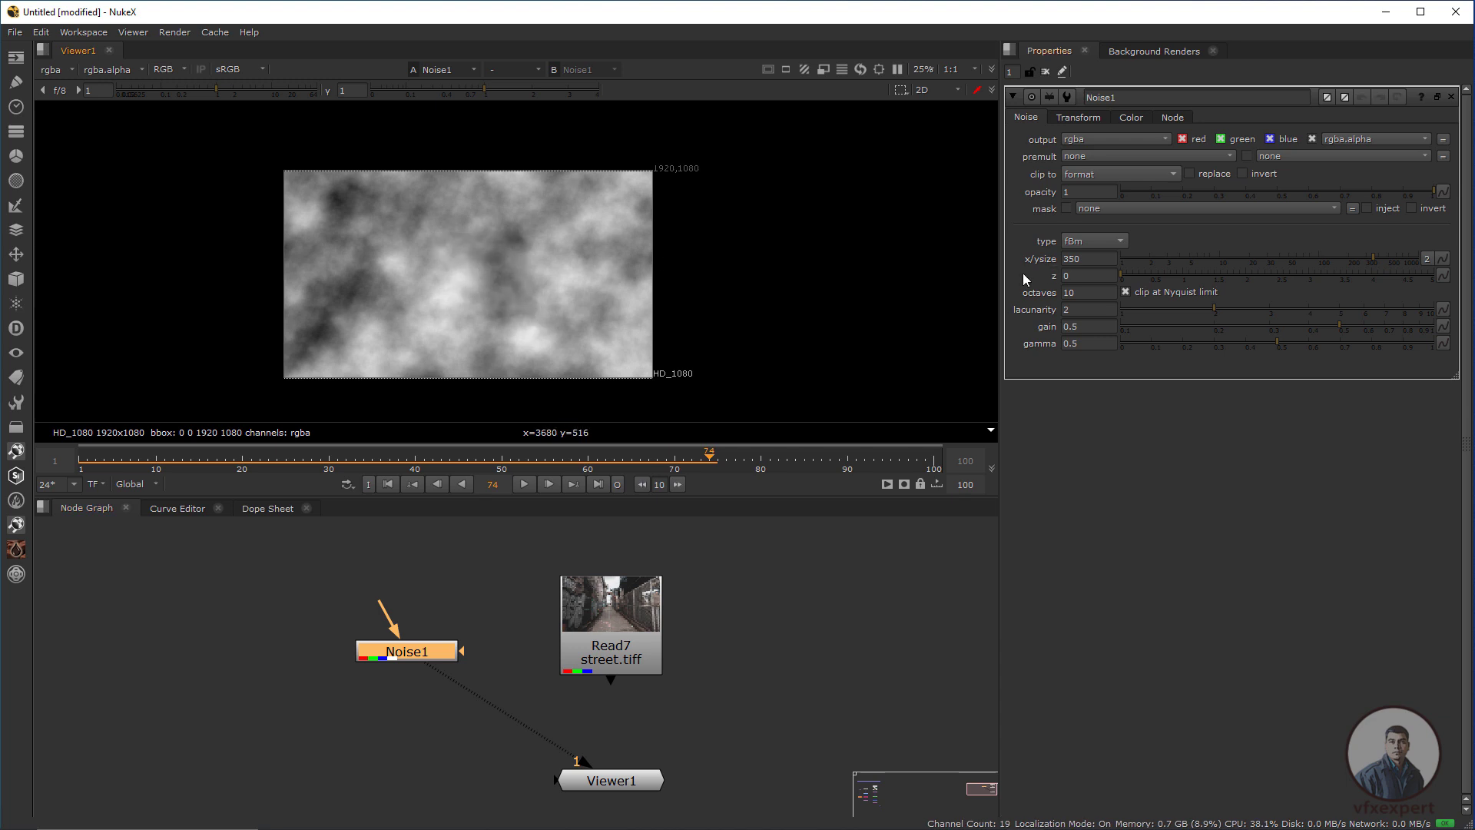
{"action": "mouse_move", "coordinate": [1376, 257]}
{"action": "left_mouse_down"}
{"action": "mouse_move", "coordinate": [1331, 264]}
{"action": "mouse_move", "coordinate": [1366, 265]}
{"action": "mouse_move", "coordinate": [1355, 261]}
{"action": "left_mouse_up"}
{"action": "left_click", "coordinate": [1428, 259]}
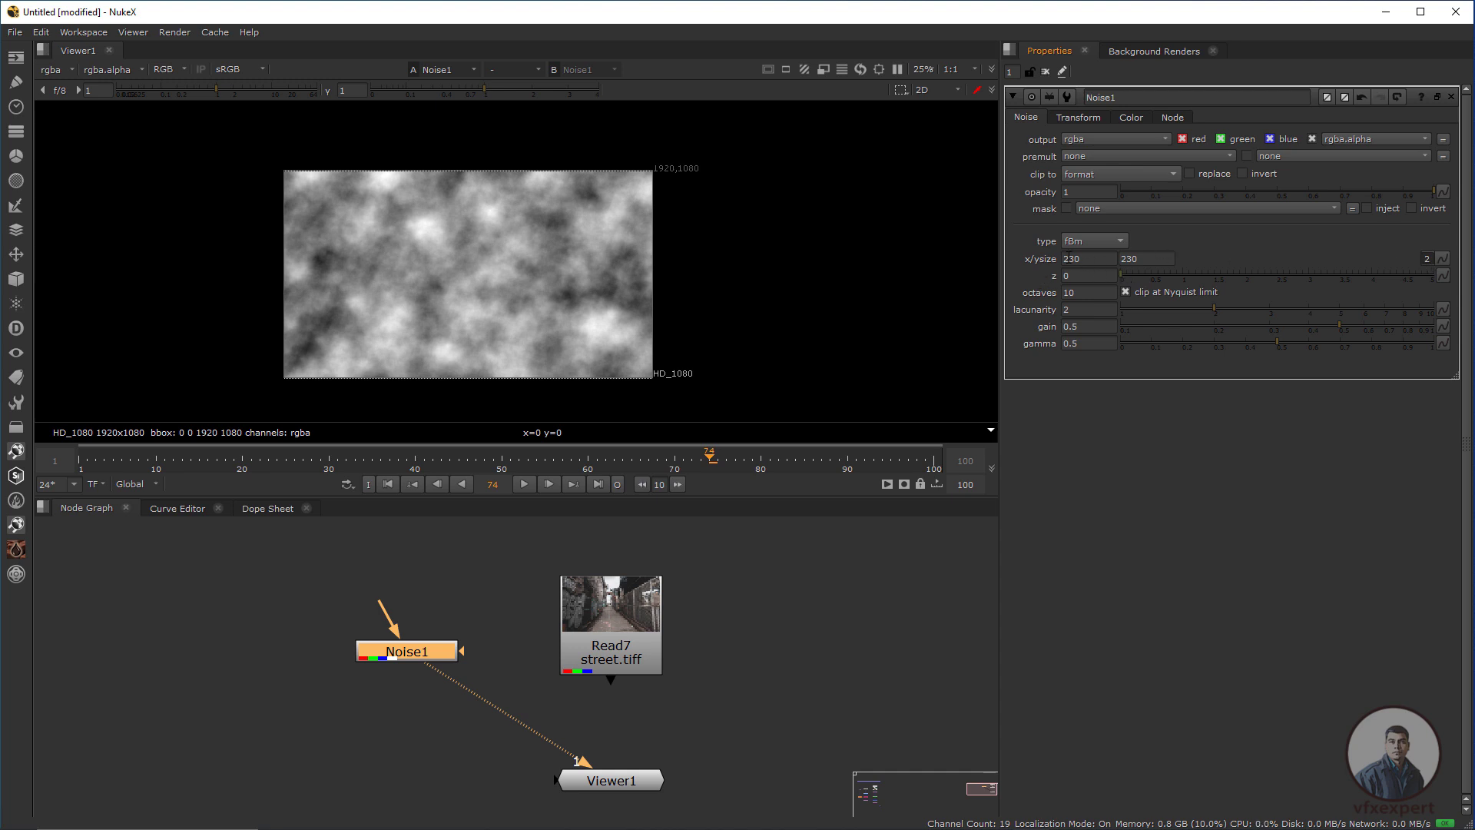
Set the noise's x size to 238 and y size to 260.1
{"action": "key", "text": "Up"}
{"action": "key", "text": "Up"}
{"action": "key", "text": "Up"}
{"action": "key", "text": "Up"}
{"action": "key", "text": "Up"}
{"action": "key", "text": "Up"}
{"action": "key", "text": "Up"}
{"action": "key", "text": "Up"}
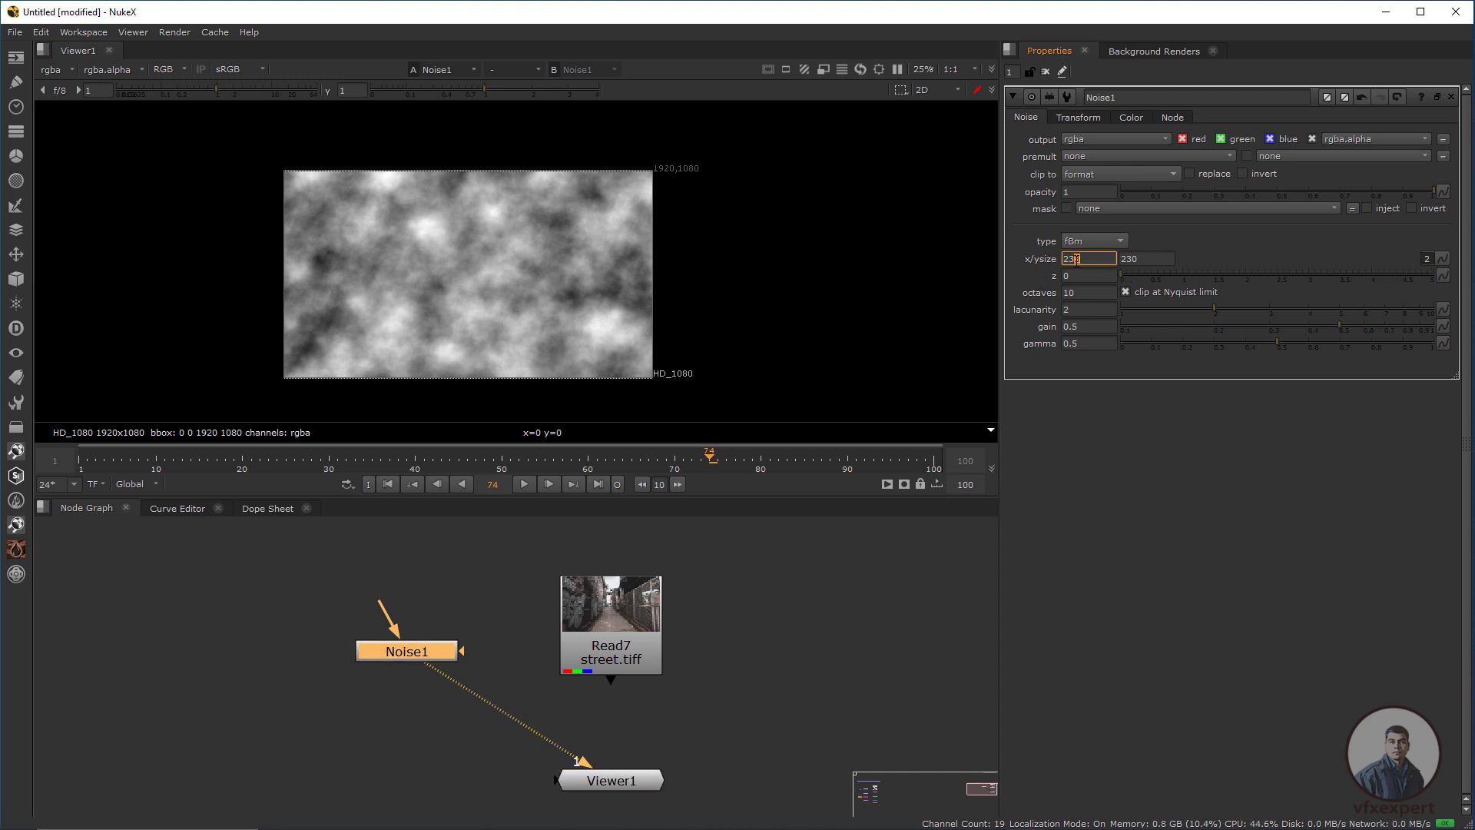
{"action": "left_click", "coordinate": [1126, 258]}
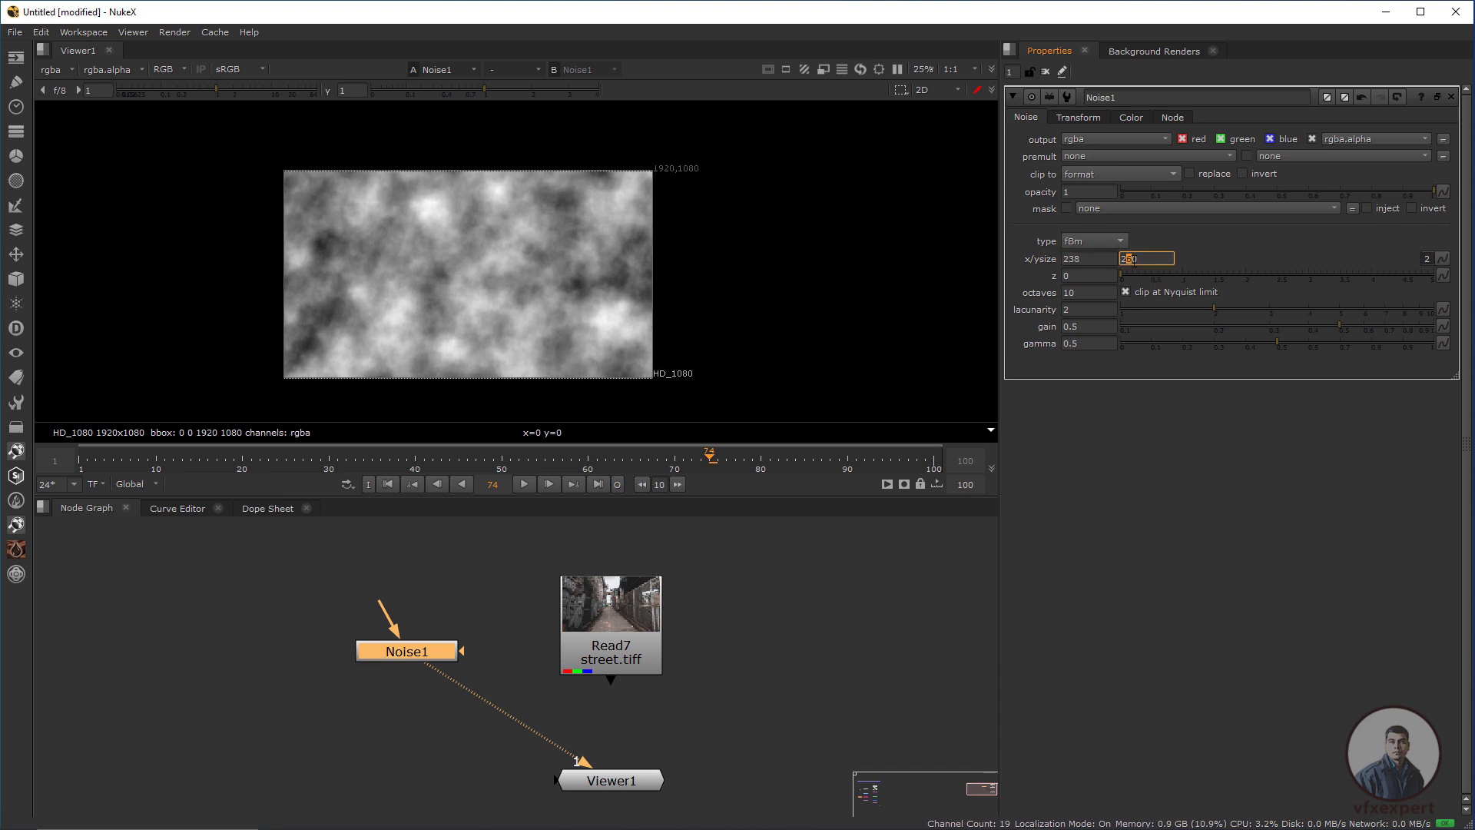
{"action": "type", "text": "260.1"}
{"action": "scroll", "coordinate": [469, 282], "scroll_direction": "up", "scroll_amount": 2}
{"action": "middle_click_drag", "start_coordinate": [469, 281], "coordinate": [524, 262]}
{"action": "scroll", "coordinate": [523, 263], "scroll_direction": "down", "scroll_amount": 1}
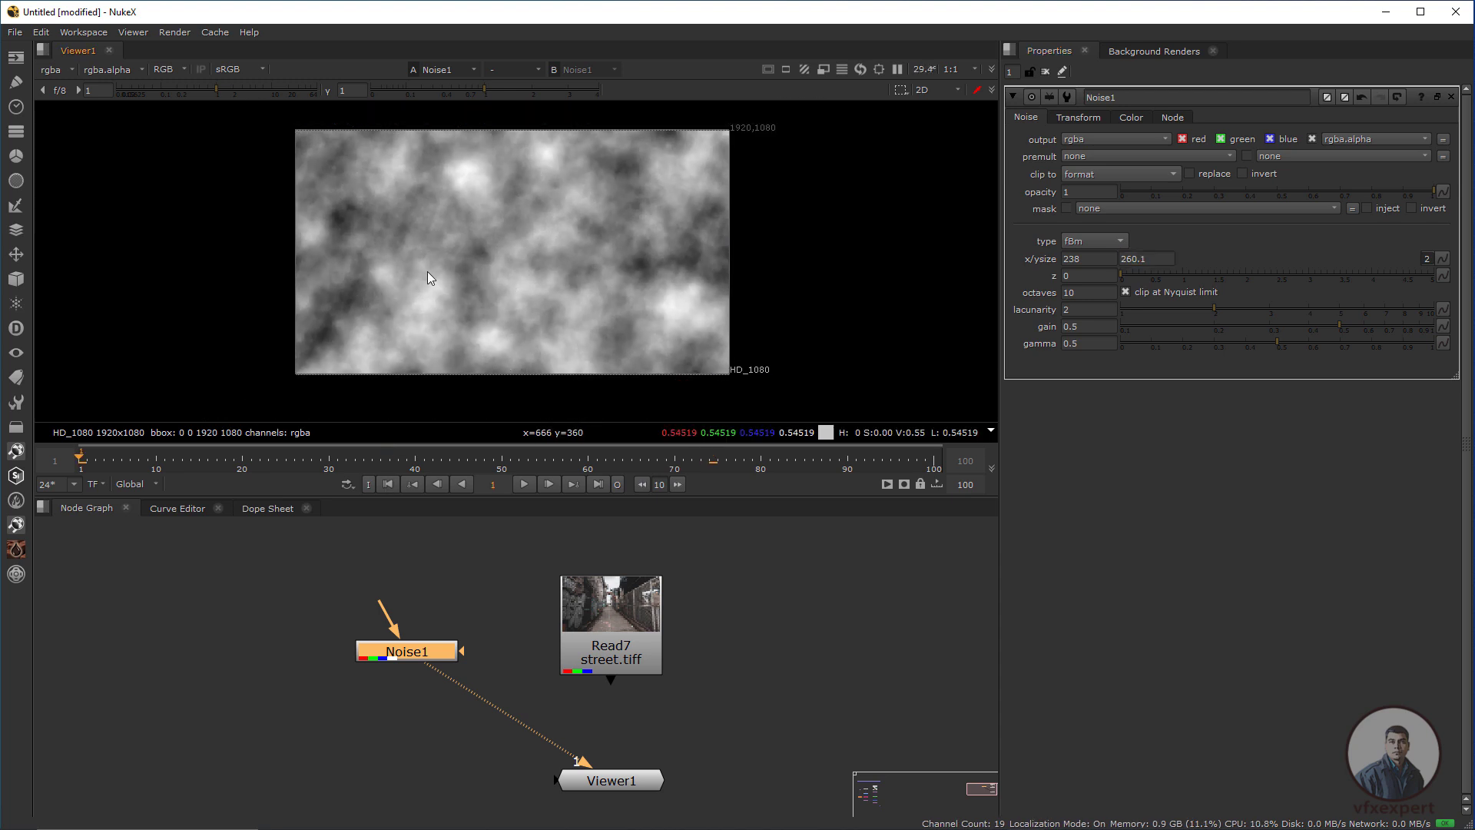
{"action": "middle_click_drag", "start_coordinate": [640, 318], "coordinate": [602, 330]}
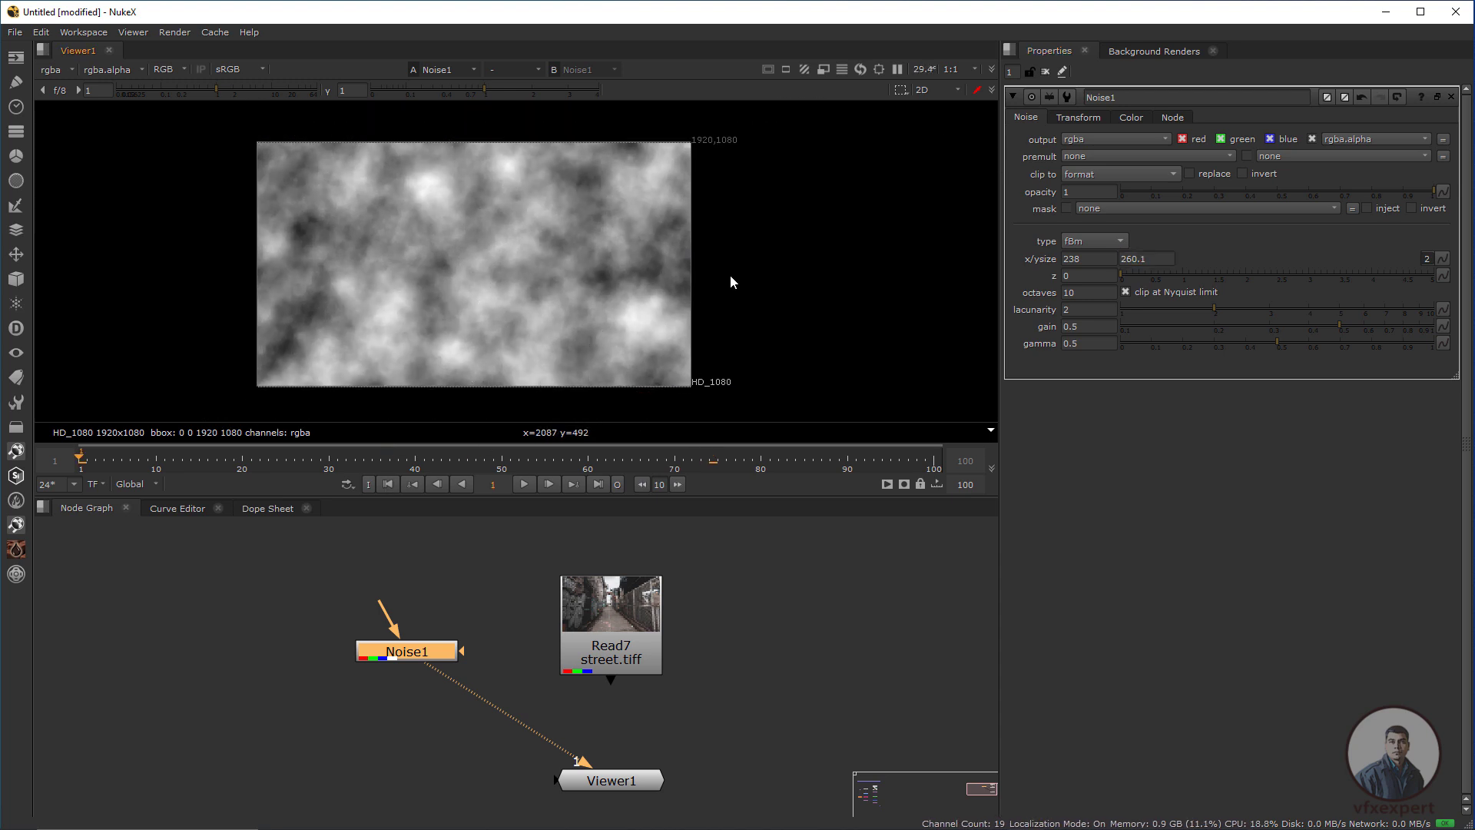
Move the noise transform's center pivot to the image's bottom edge, at about x 966, y 2, without shifting the noise
{"action": "left_click", "coordinate": [1081, 117]}
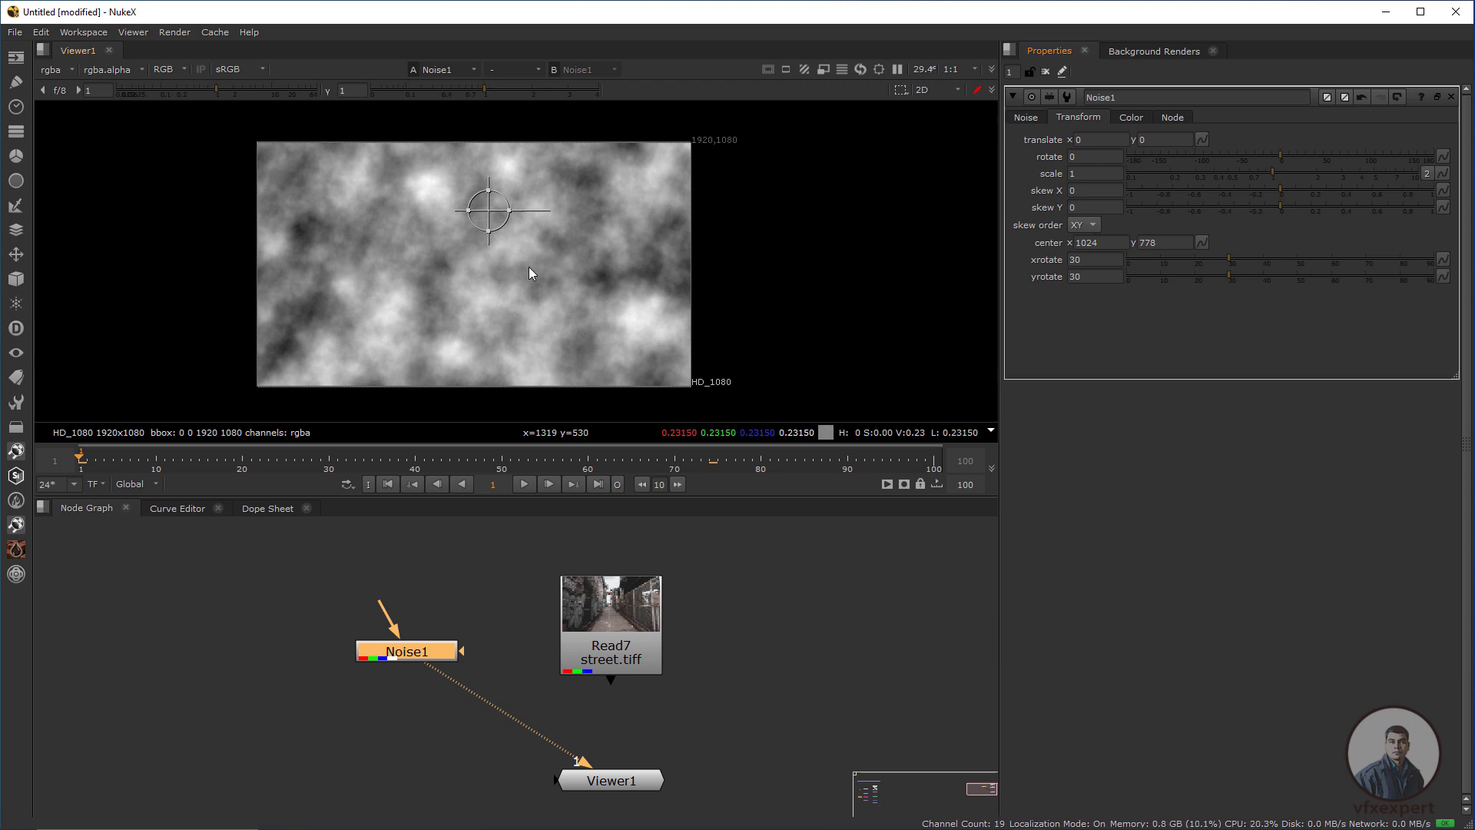
{"action": "left_click_drag", "start_coordinate": [477, 218], "coordinate": [474, 386], "text": "ctrl"}
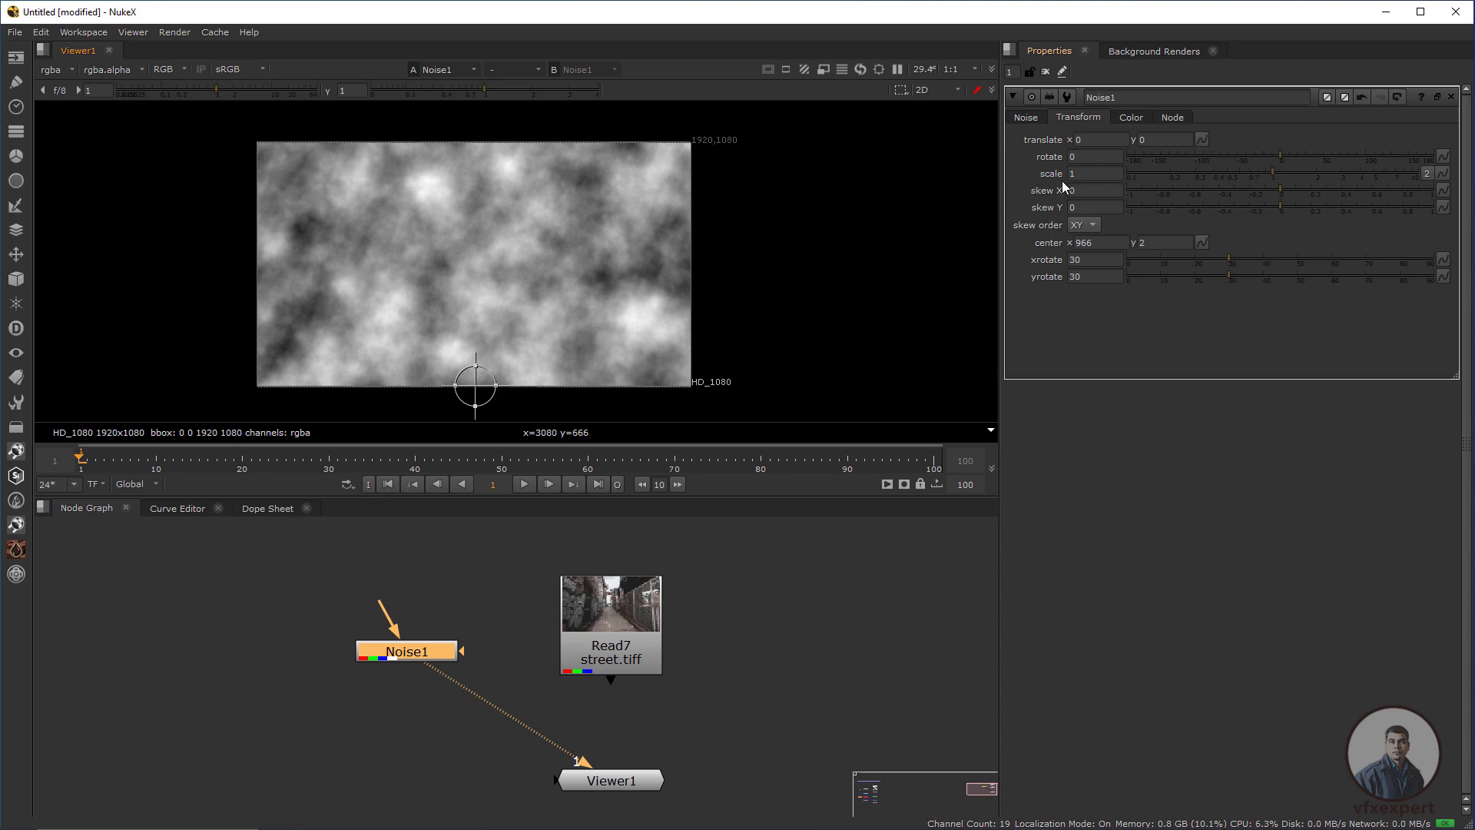
Animate the noise's skew X with keyframes of -0.15 at frame 1 and 0.09 at frame 100
{"action": "left_click", "coordinate": [1444, 189]}
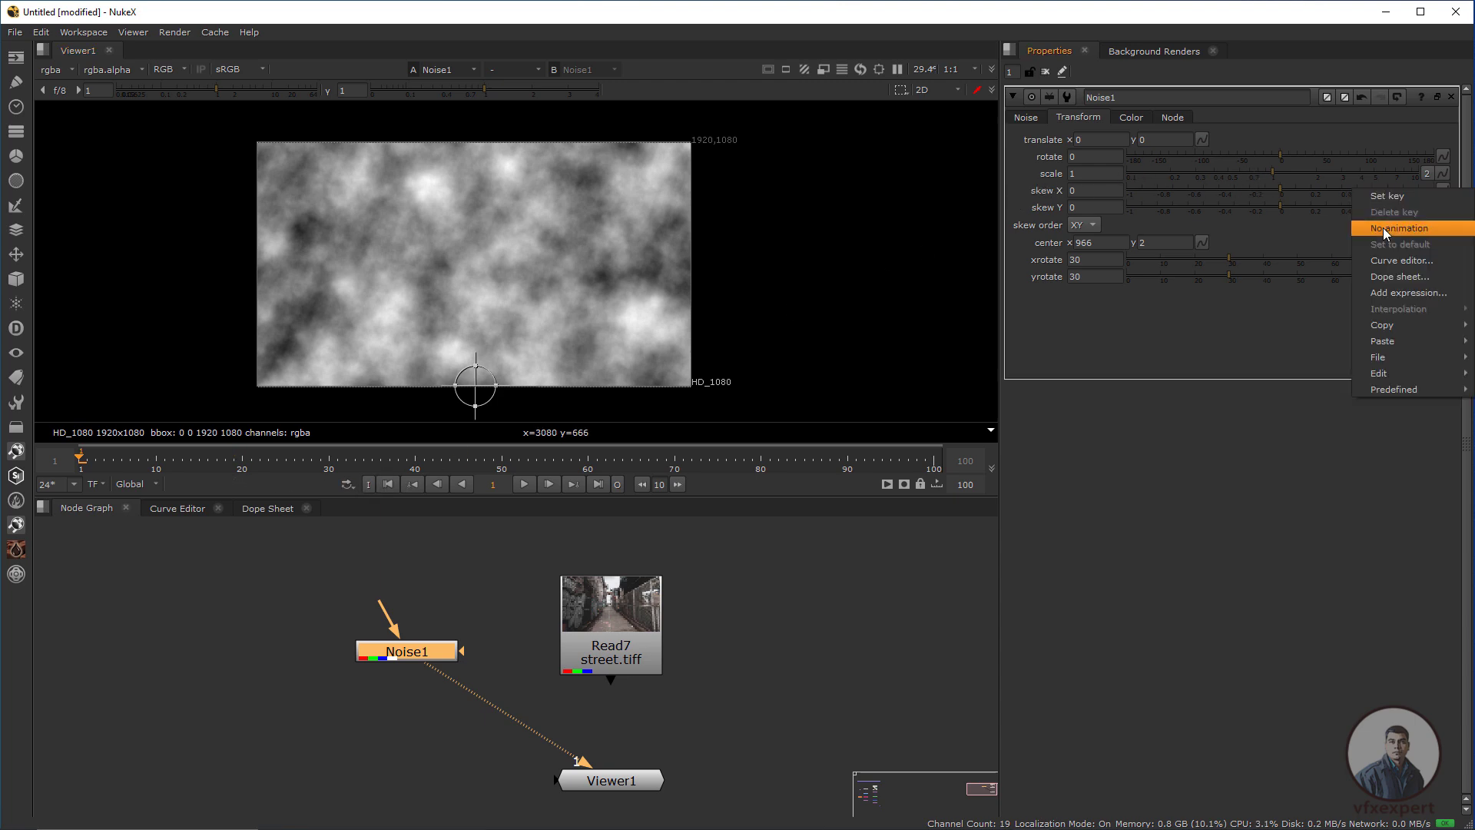
{"action": "left_click", "coordinate": [1390, 197]}
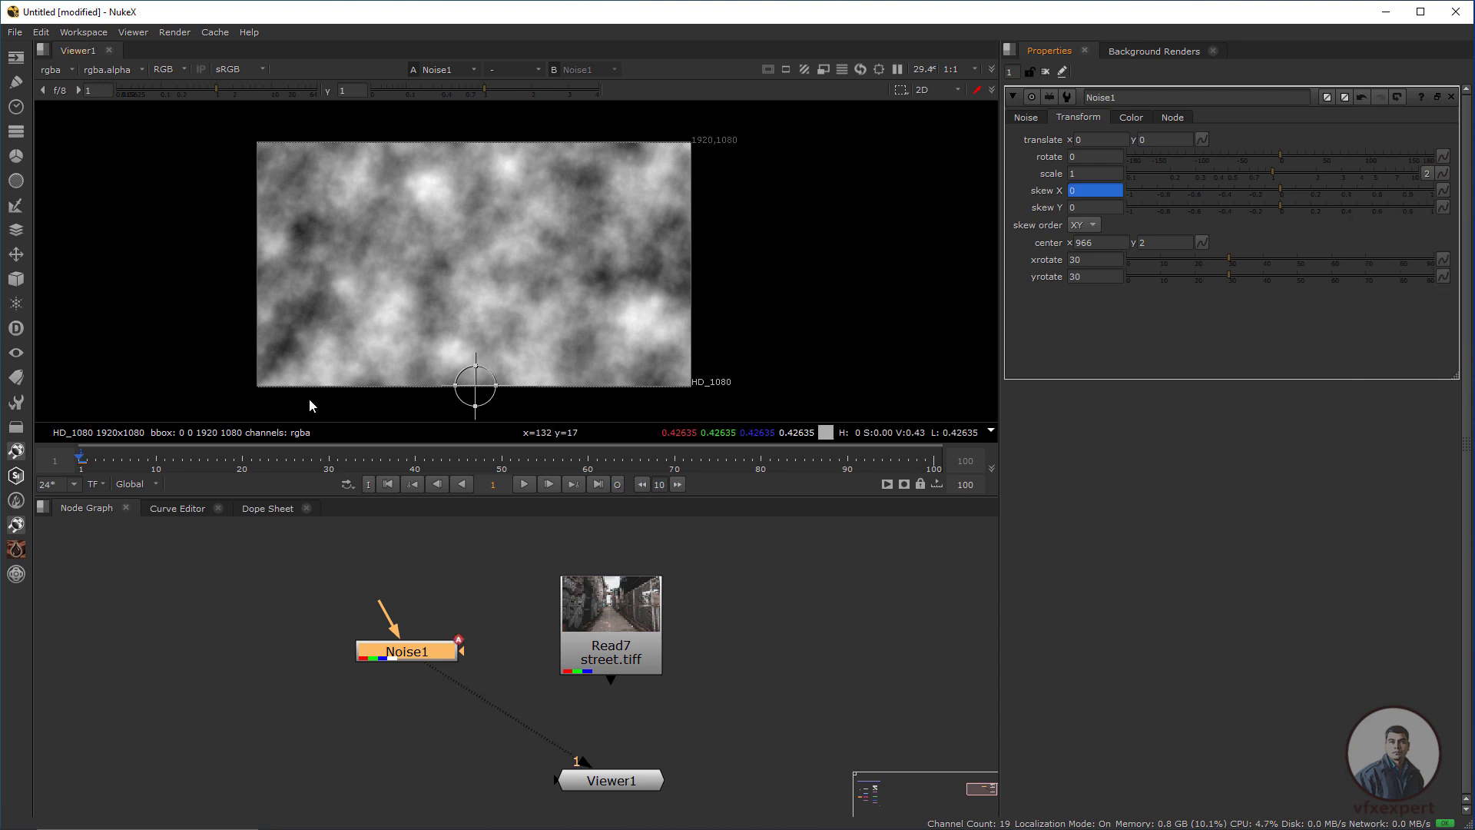
{"action": "left_click_drag", "start_coordinate": [1285, 189], "coordinate": [1255, 193]}
{"action": "left_click", "coordinate": [599, 484]}
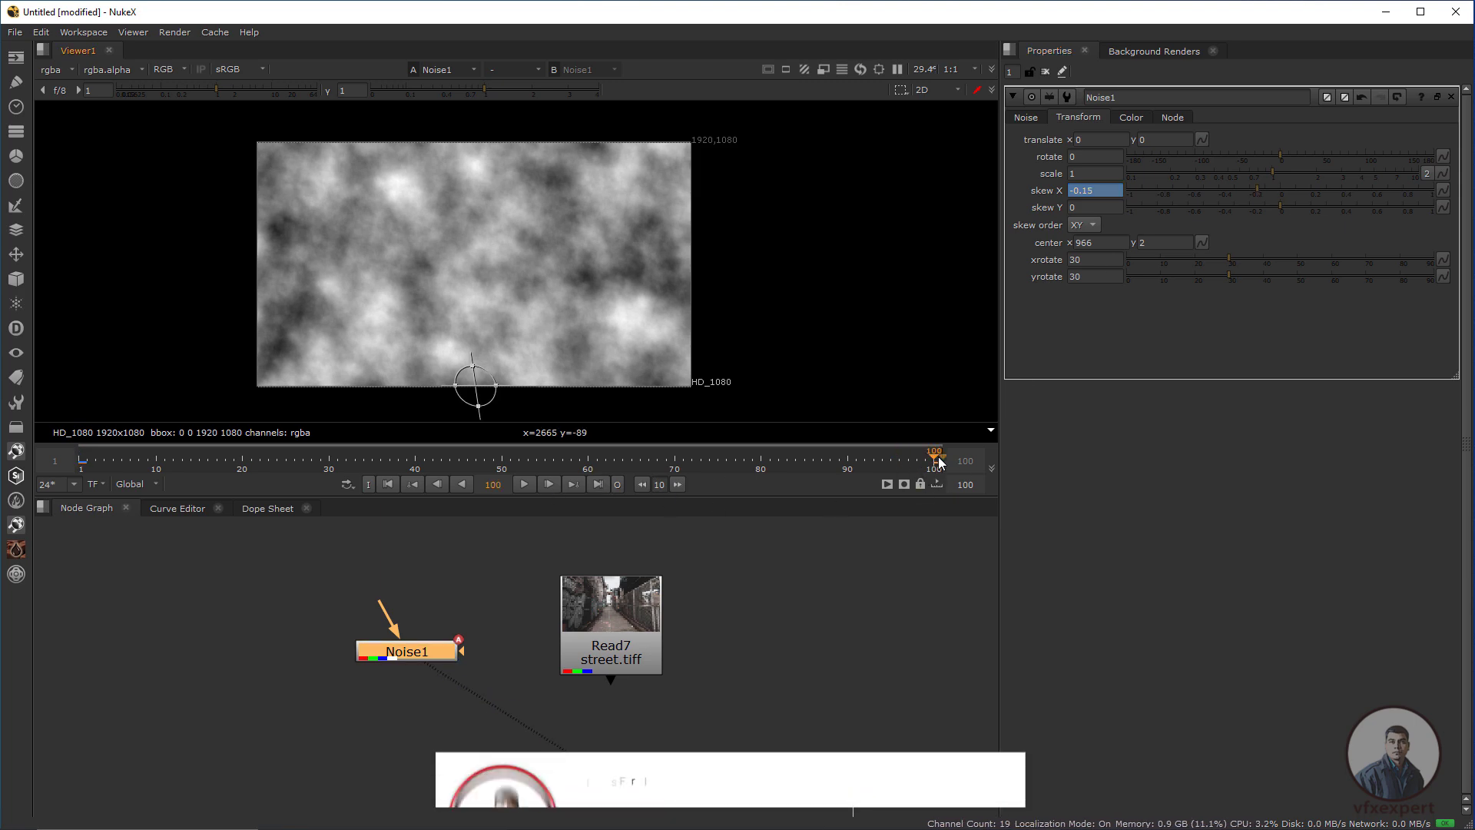
{"action": "left_click_drag", "start_coordinate": [1254, 189], "coordinate": [1294, 191]}
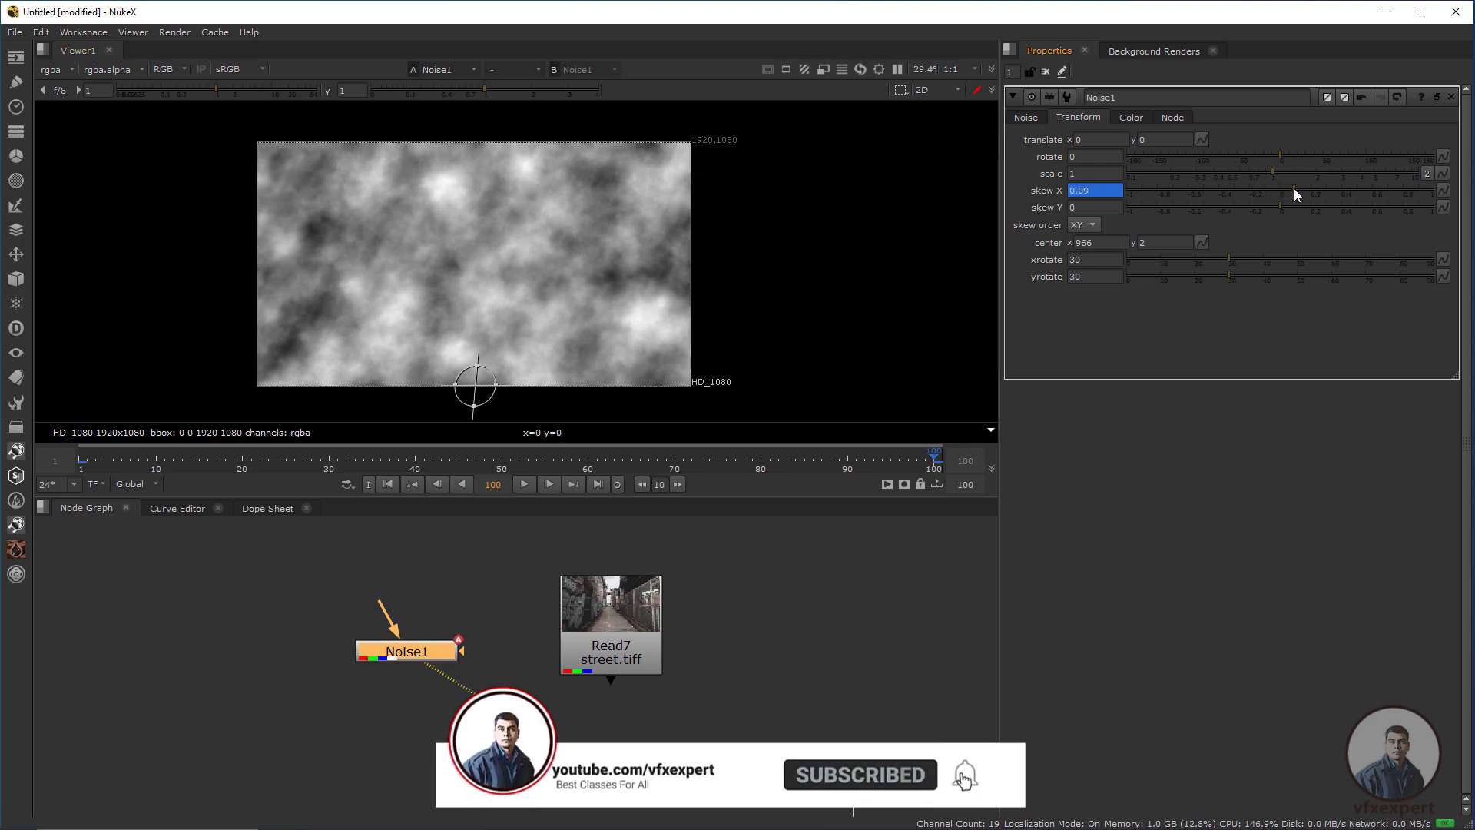
Play the skew animation from the first frame and stop it after reviewing the noise movement
{"action": "left_click", "coordinate": [401, 507]}
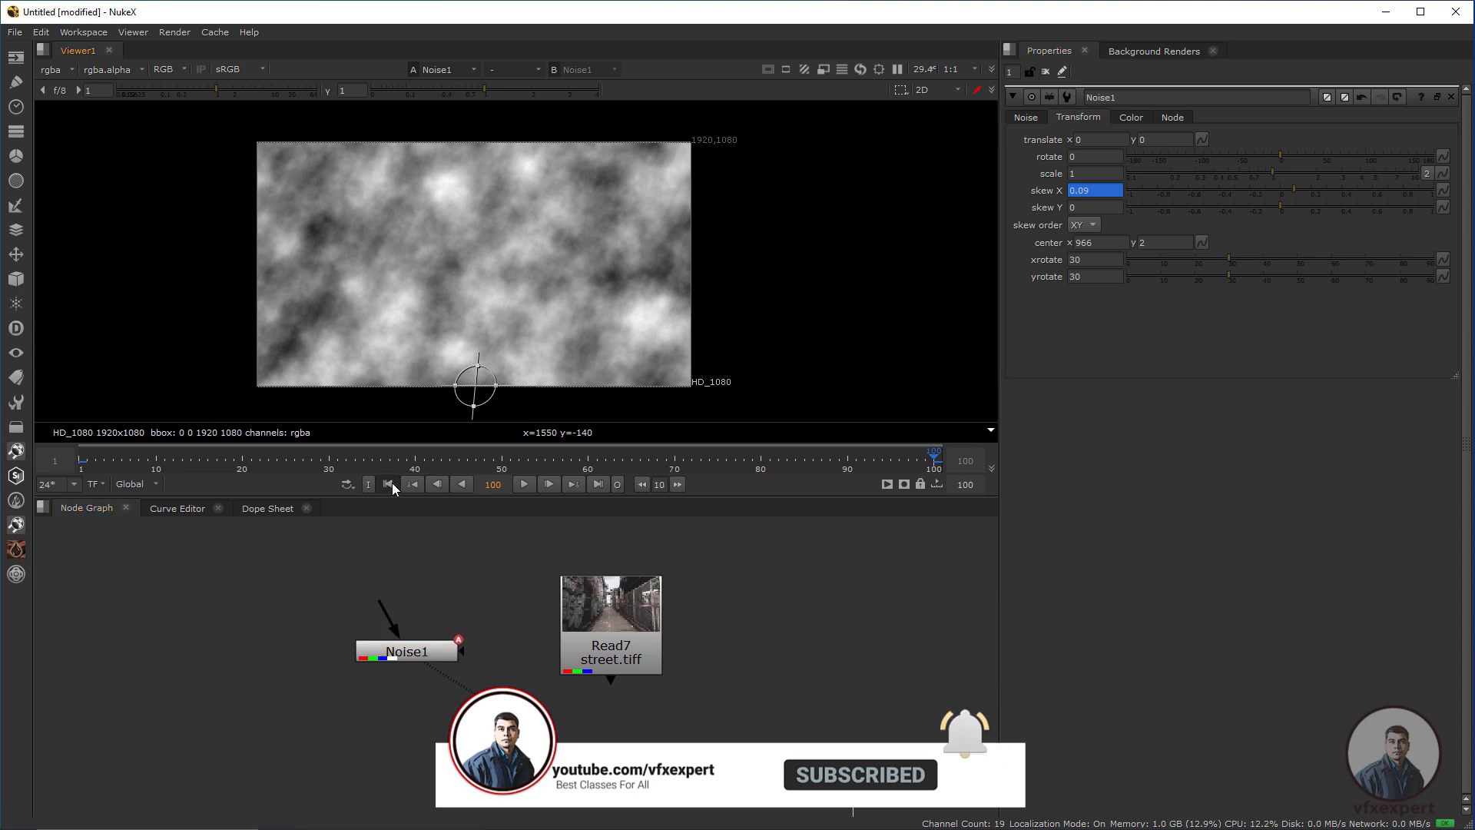
{"action": "left_click", "coordinate": [388, 484]}
{"action": "left_click", "coordinate": [523, 484]}
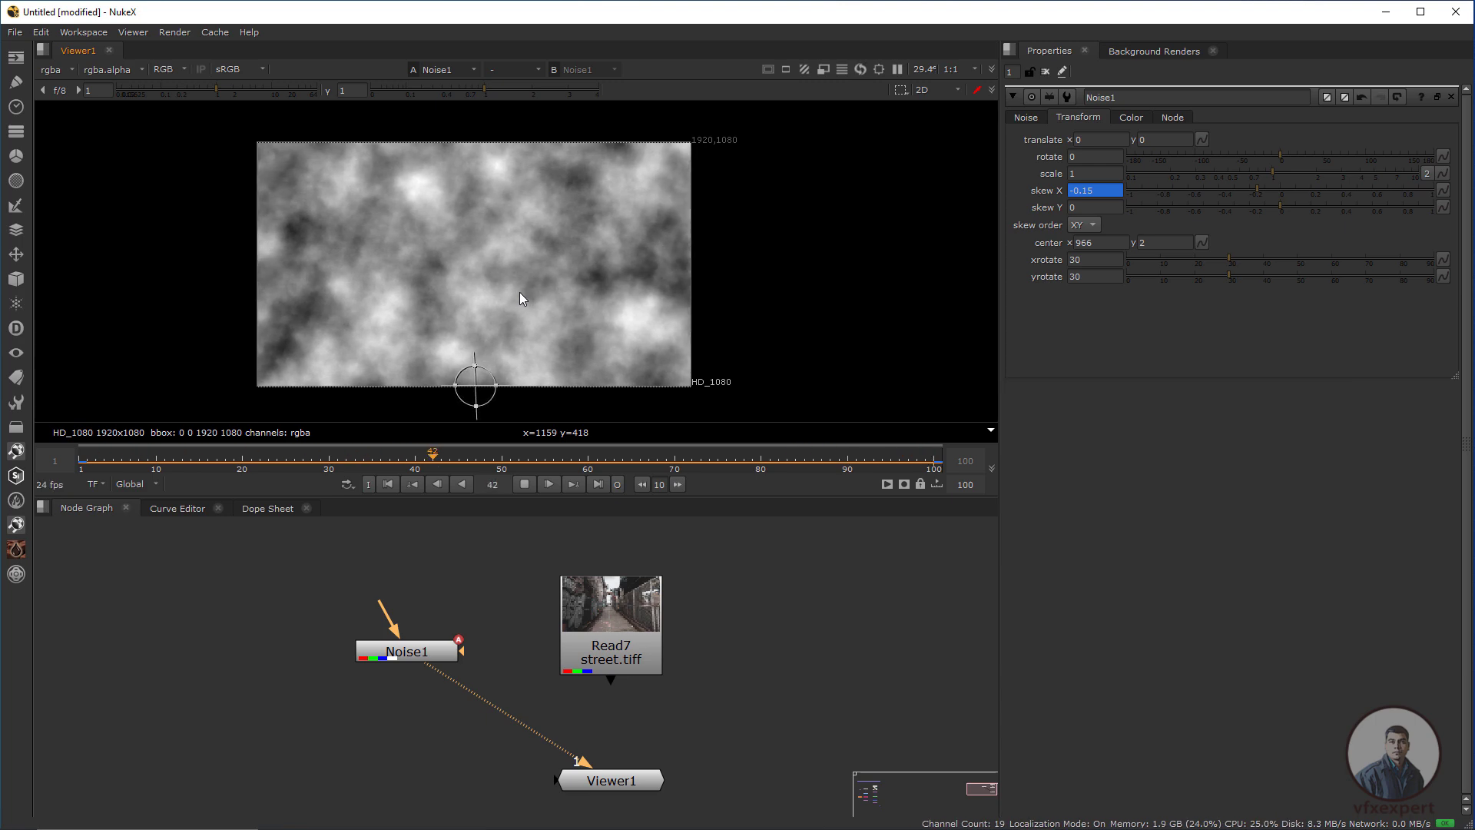
{"action": "left_click", "coordinate": [524, 484]}
Place the Viewer node directly below the Noise node
{"action": "left_click_drag", "start_coordinate": [625, 785], "coordinate": [423, 782]}
{"action": "left_click", "coordinate": [498, 727]}
{"action": "middle_click_drag", "start_coordinate": [498, 670], "coordinate": [589, 648]}
{"action": "left_click_drag", "start_coordinate": [514, 626], "coordinate": [512, 618]}
{"action": "scroll", "coordinate": [449, 229], "scroll_direction": "up", "scroll_amount": 1}
{"action": "scroll", "coordinate": [449, 229], "scroll_direction": "up", "scroll_amount": 2}
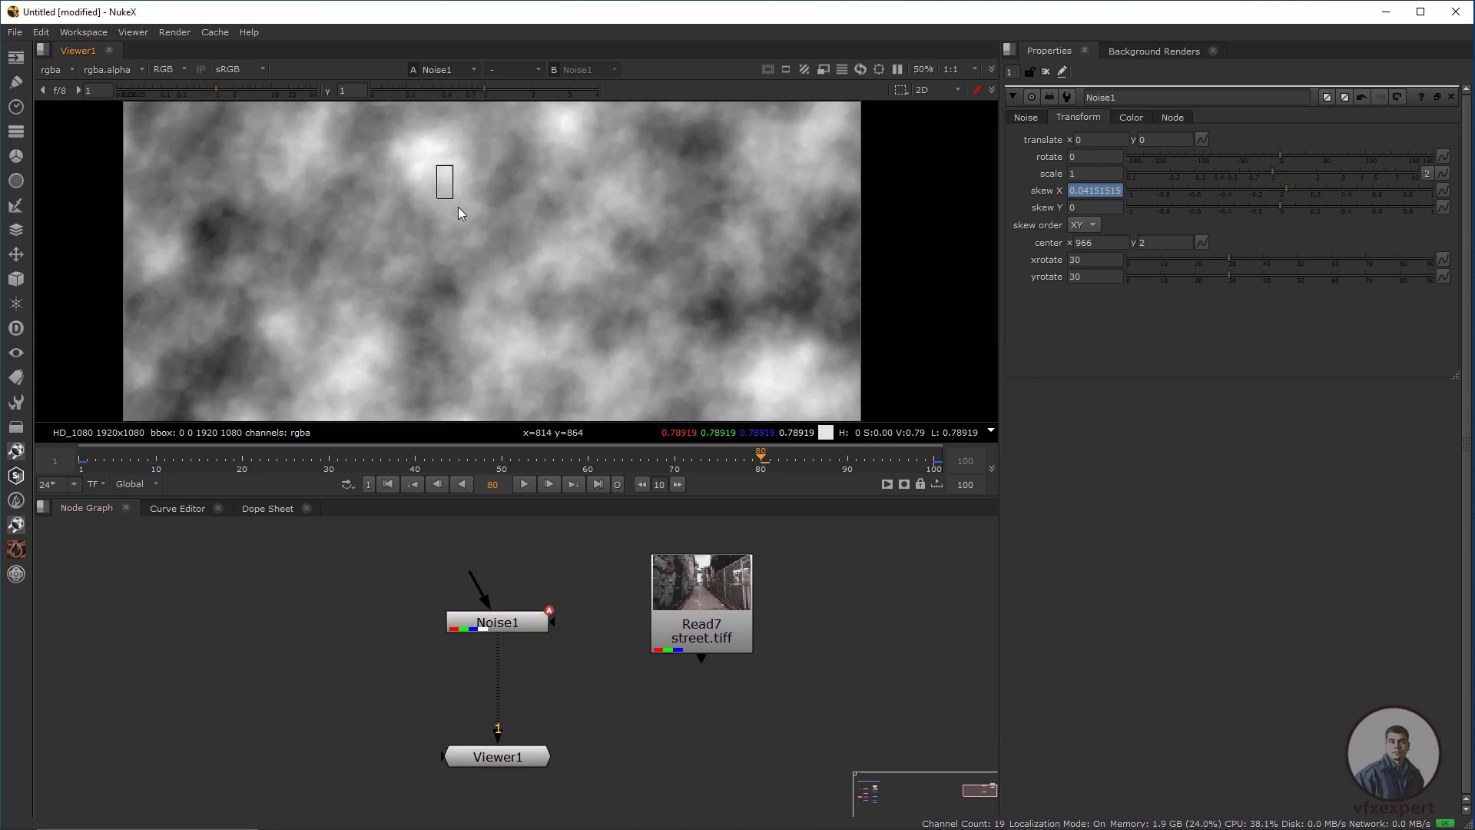
{"action": "middle_click_drag", "start_coordinate": [556, 308], "coordinate": [509, 201]}
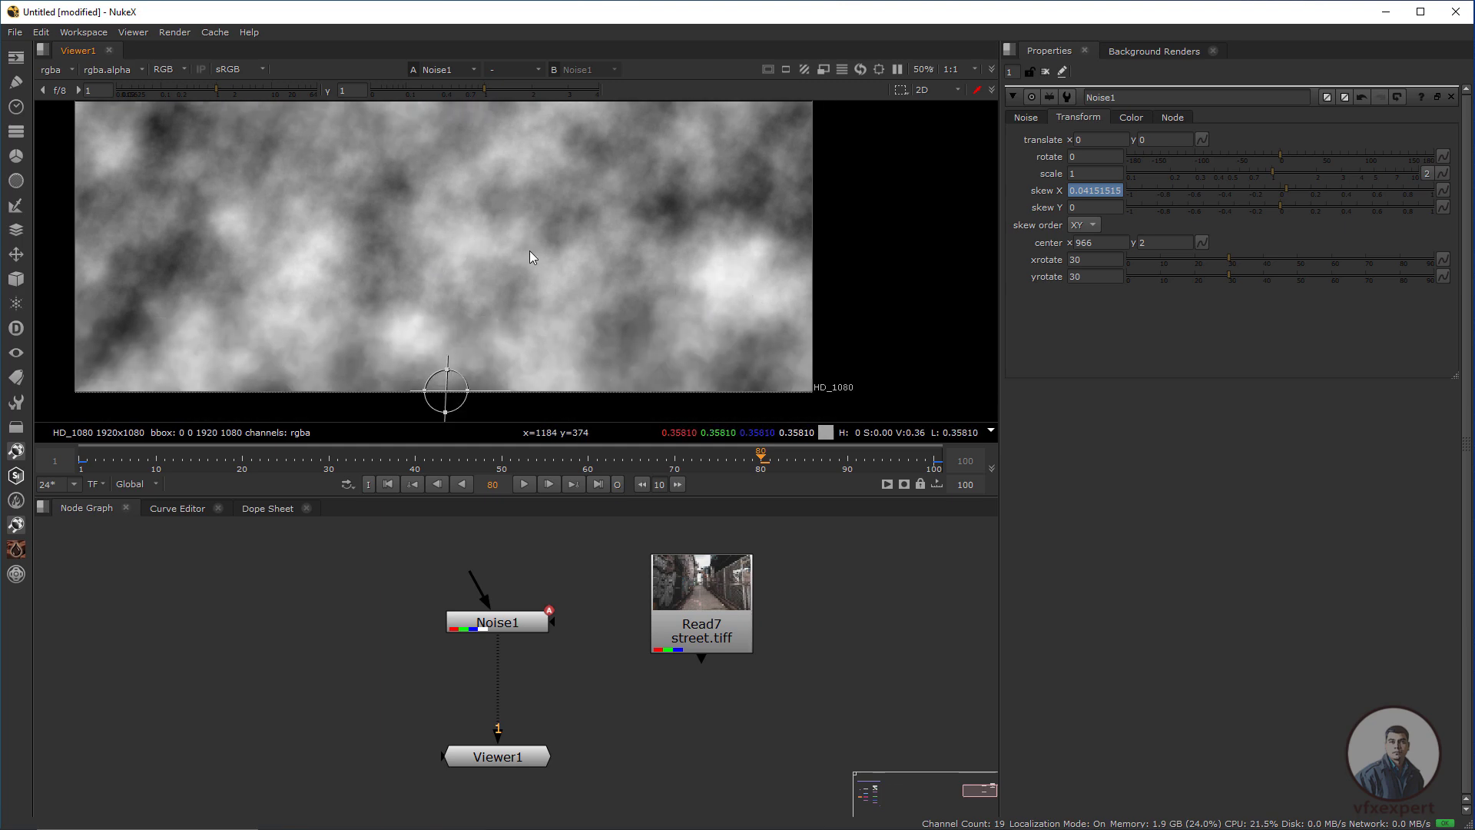
{"action": "scroll", "coordinate": [528, 251], "scroll_direction": "down", "scroll_amount": 1}
{"action": "middle_click_drag", "start_coordinate": [531, 672], "coordinate": [543, 694]}
Add a Grade node and insert it between the Noise and Viewer nodes
{"action": "left_click", "coordinate": [504, 645]}
{"action": "key", "text": "ctrl+z"}
{"action": "key", "text": "ctrl+z"}
{"action": "key", "text": "ctrl+z"}
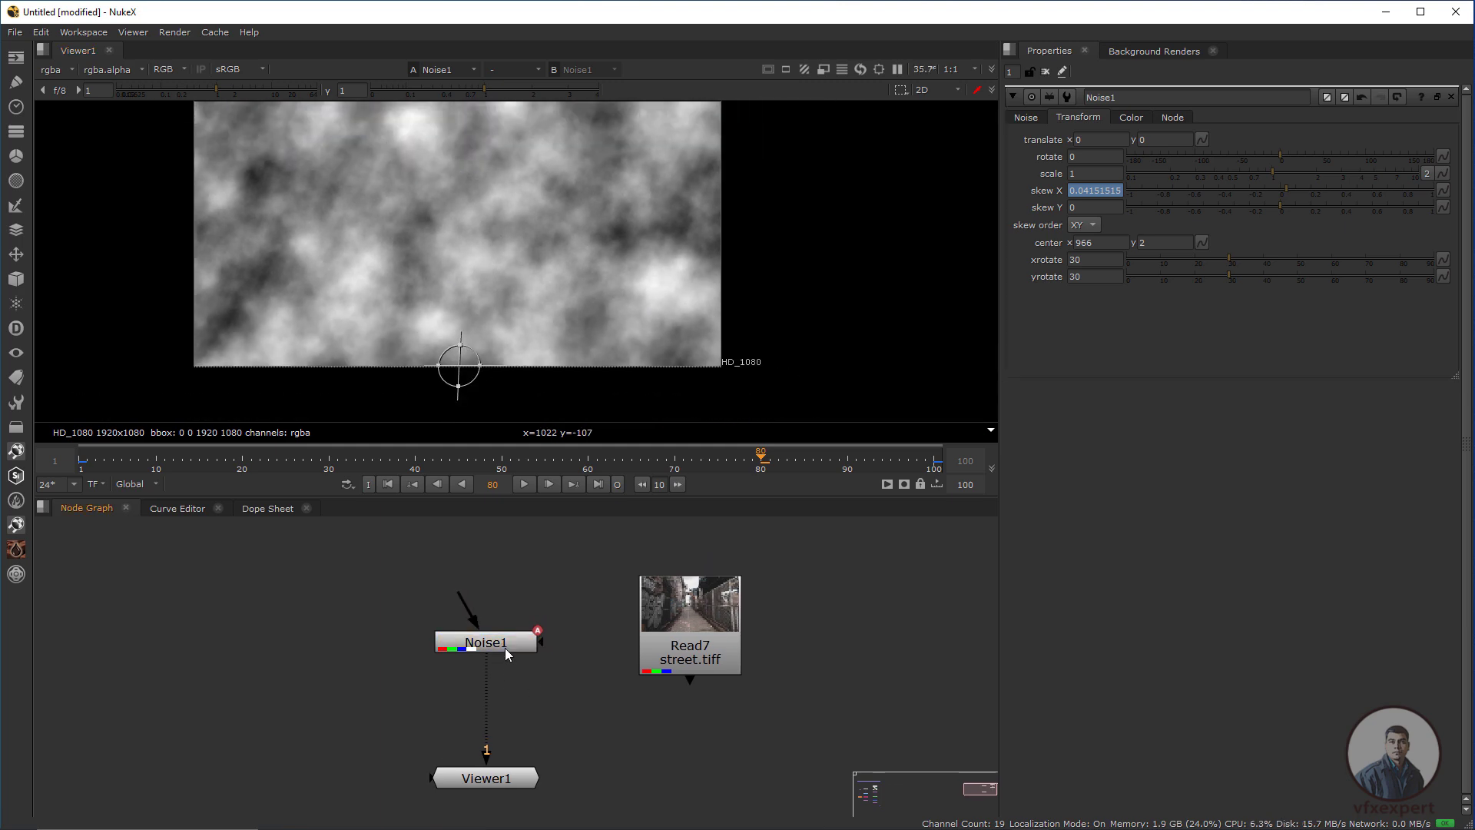
{"action": "key", "text": "g"}
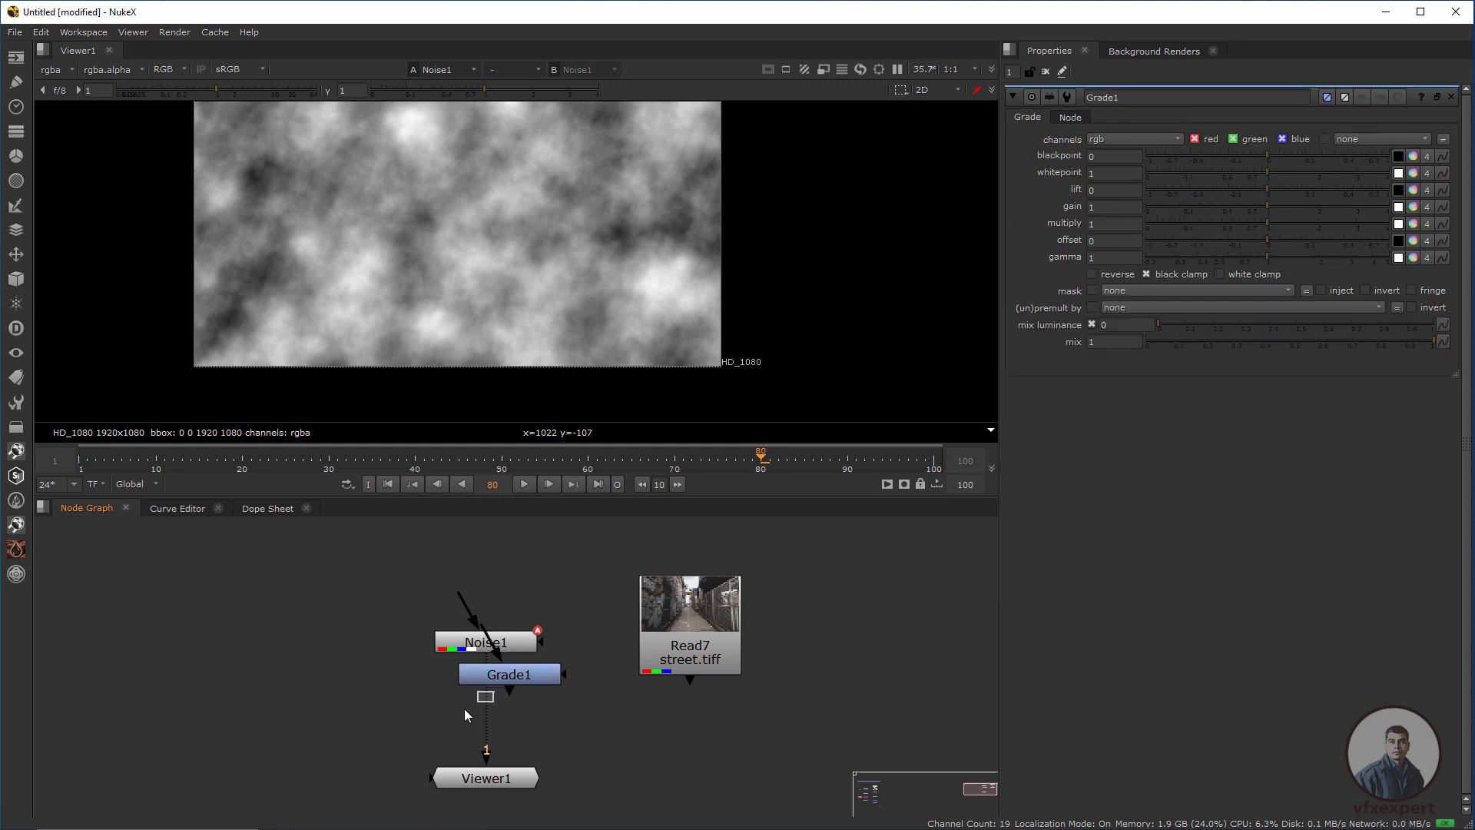
{"action": "left_click_drag", "start_coordinate": [504, 678], "coordinate": [513, 710]}
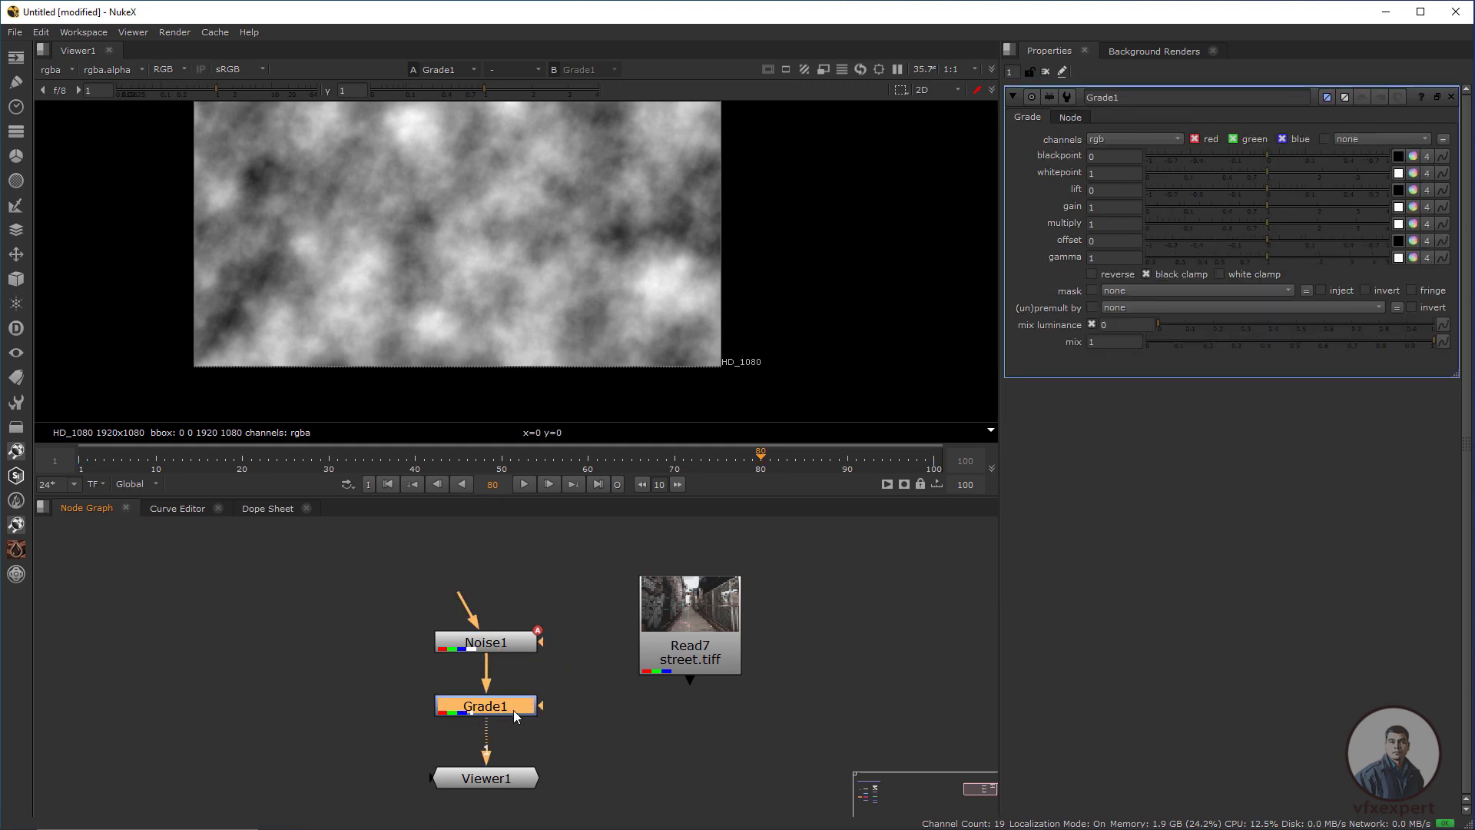
{"action": "middle_click_drag", "start_coordinate": [601, 217], "coordinate": [534, 271]}
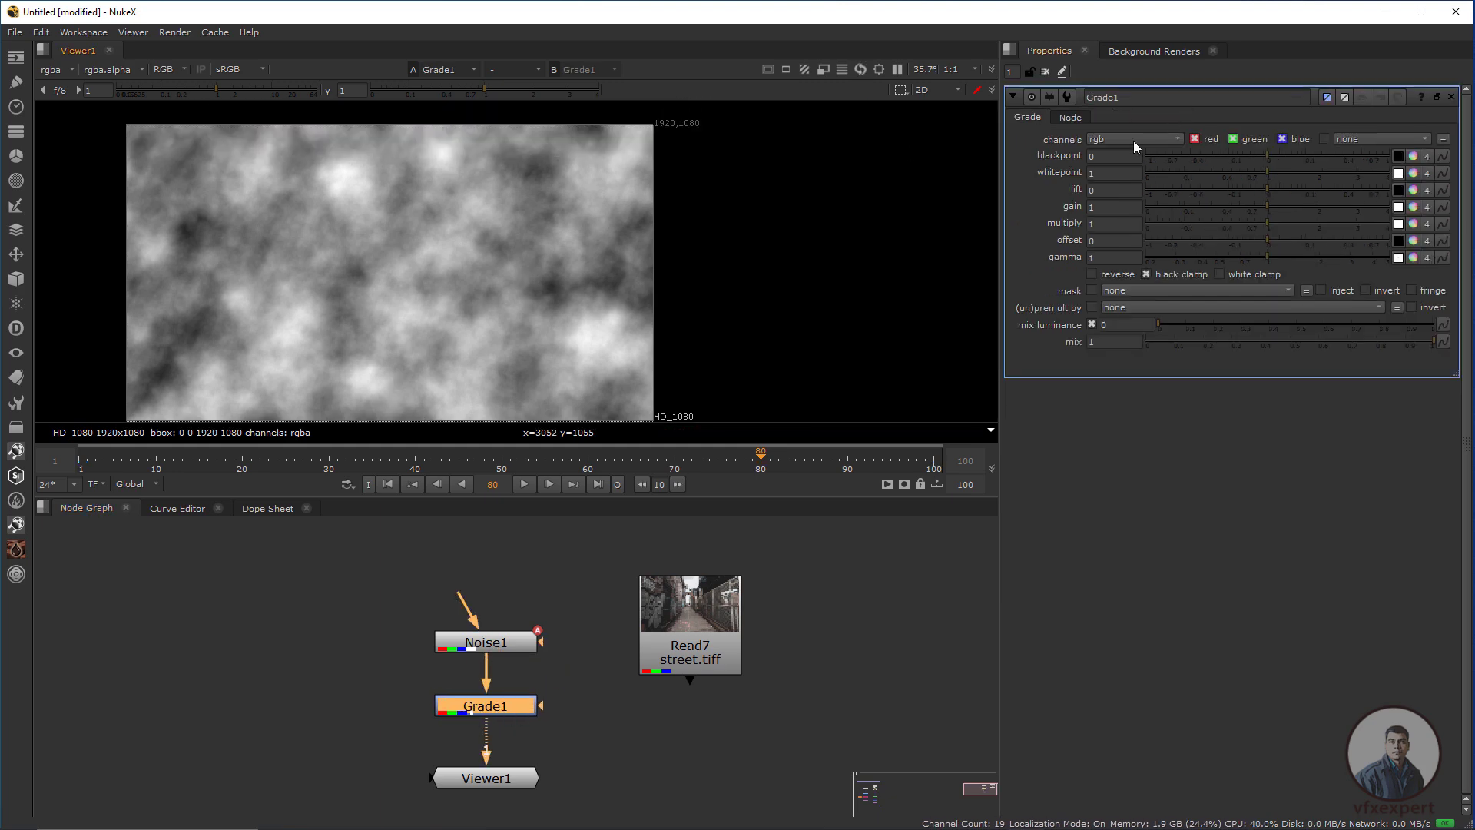
Adjust the Grade node to gain 0.9, whitepoint 1.04 and blackpoint -0.0015
{"action": "left_click_drag", "start_coordinate": [1269, 209], "coordinate": [1262, 155]}
{"action": "scroll", "coordinate": [579, 243], "scroll_direction": "up", "scroll_amount": 1}
{"action": "scroll", "coordinate": [592, 242], "scroll_direction": "down", "scroll_amount": 3}
{"action": "middle_click_drag", "start_coordinate": [342, 616], "coordinate": [420, 615]}
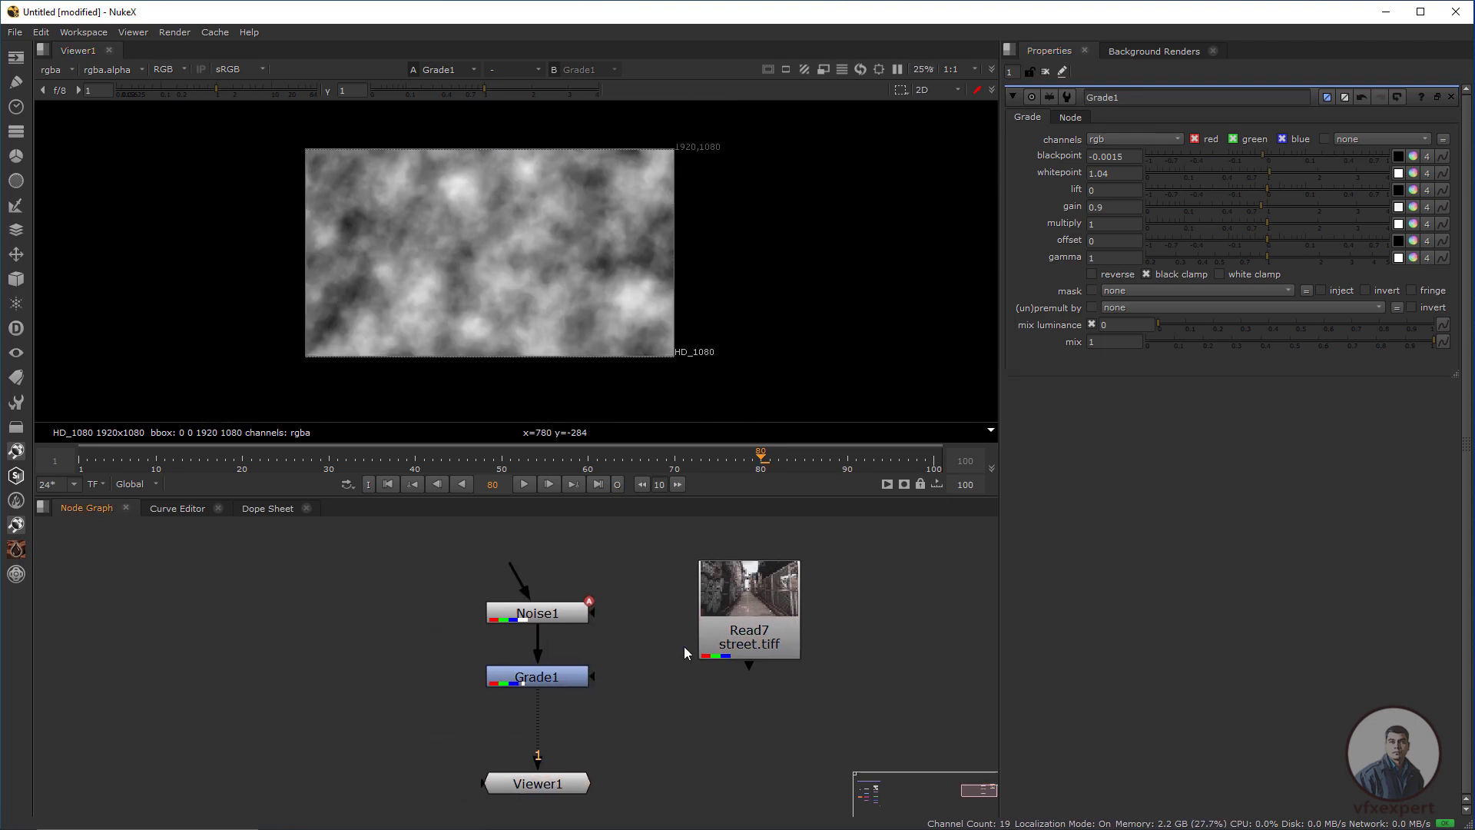
{"action": "middle_click_drag", "start_coordinate": [375, 690], "coordinate": [430, 677]}
{"action": "middle_click_drag", "start_coordinate": [508, 643], "coordinate": [494, 677]}
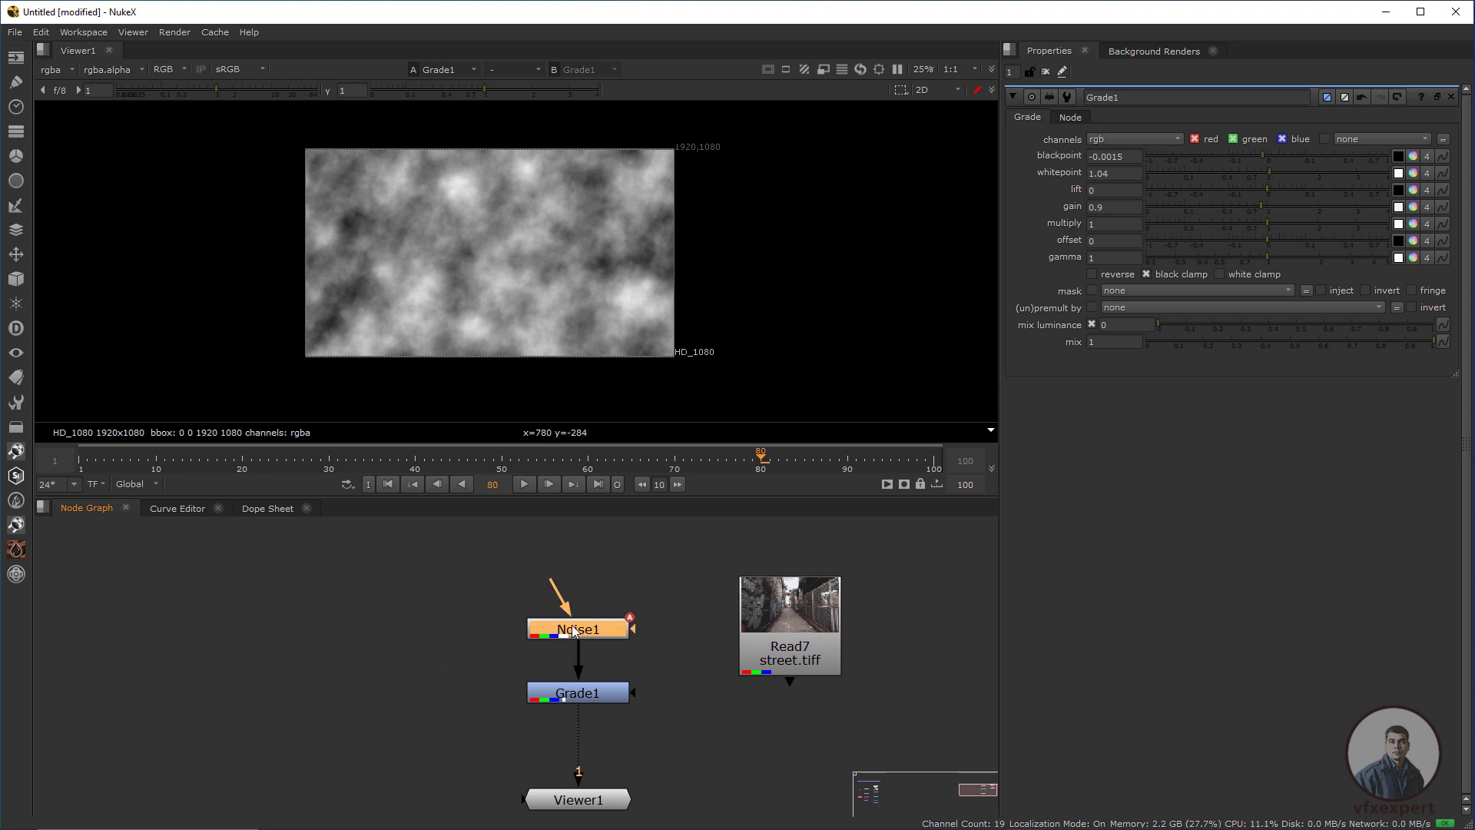
Move the Noise node up, add a Blur node beside the Grade node and connect its input to the Noise node
{"action": "left_click_drag", "start_coordinate": [573, 631], "coordinate": [592, 617]}
{"action": "left_click", "coordinate": [402, 654]}
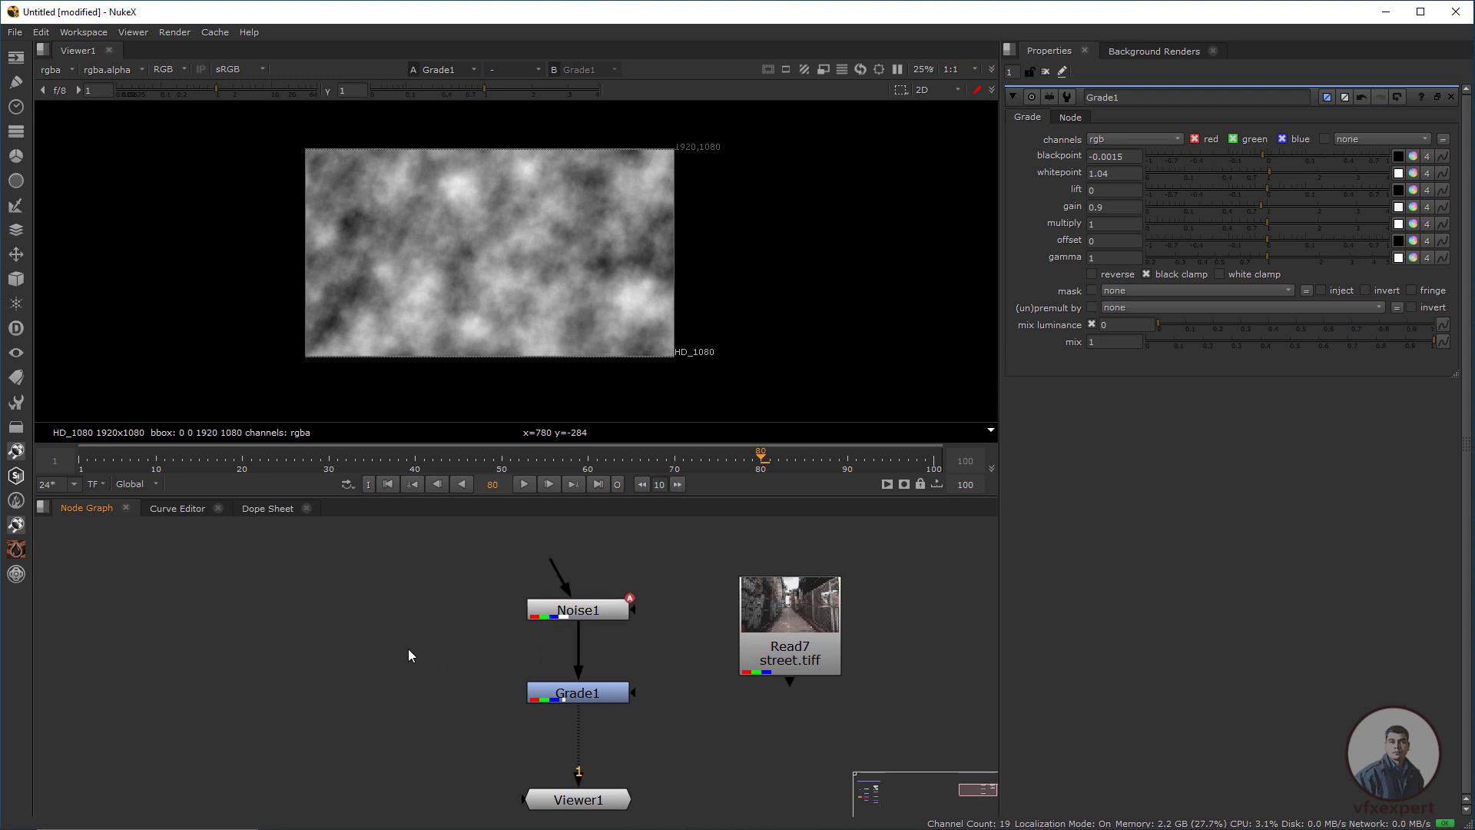
{"action": "key", "text": "b"}
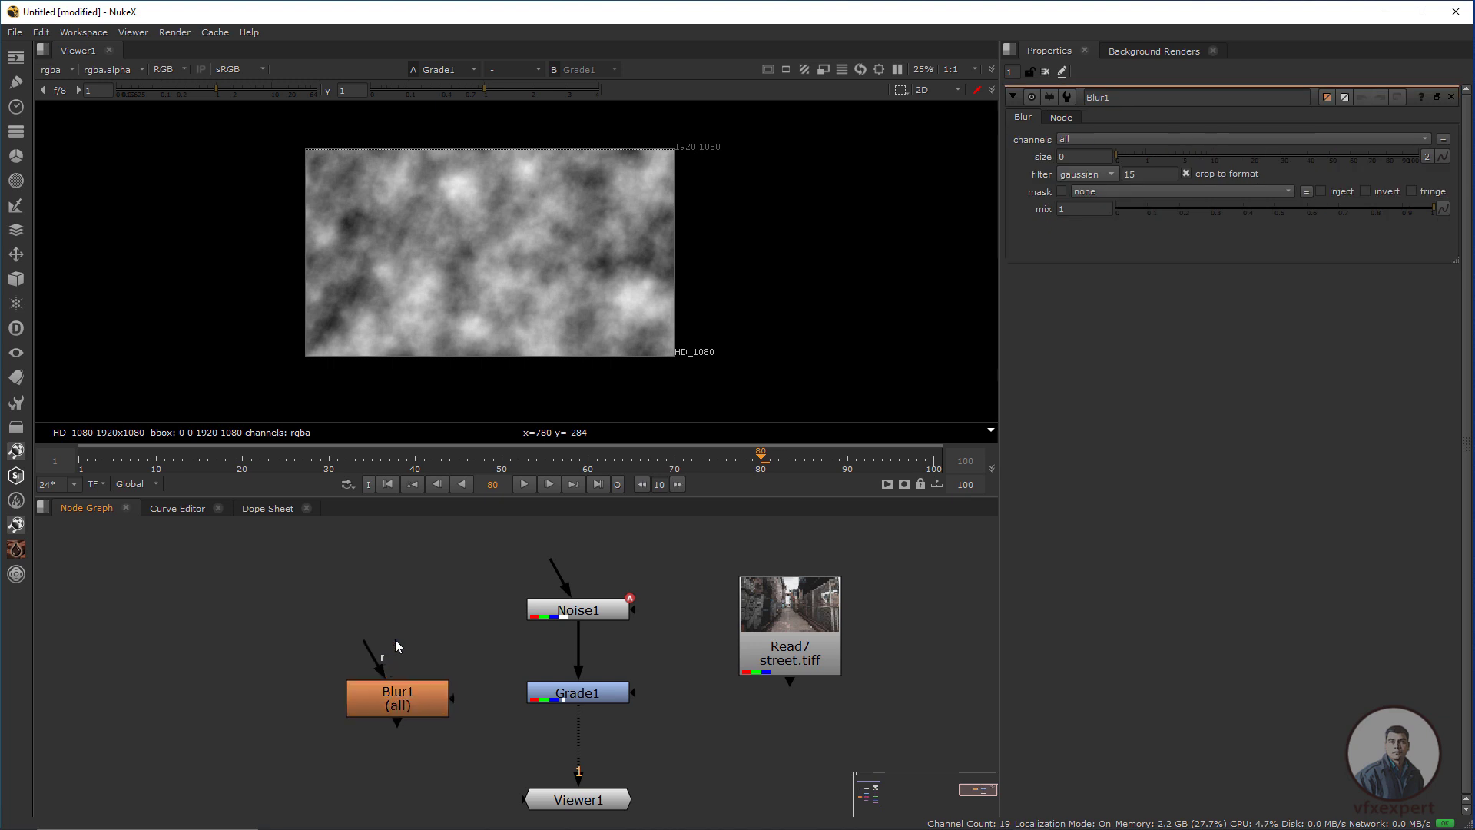
{"action": "left_click_drag", "start_coordinate": [366, 645], "coordinate": [572, 609]}
Route the Blur connection through a Dot directly above the Blur node and show the Blur output in the Viewer
{"action": "left_click_drag", "start_coordinate": [399, 704], "coordinate": [399, 699]}
{"action": "left_click_drag", "start_coordinate": [496, 648], "coordinate": [396, 609], "text": "ctrl"}
{"action": "left_click_drag", "start_coordinate": [400, 703], "coordinate": [398, 706]}
{"action": "key", "text": "1"}
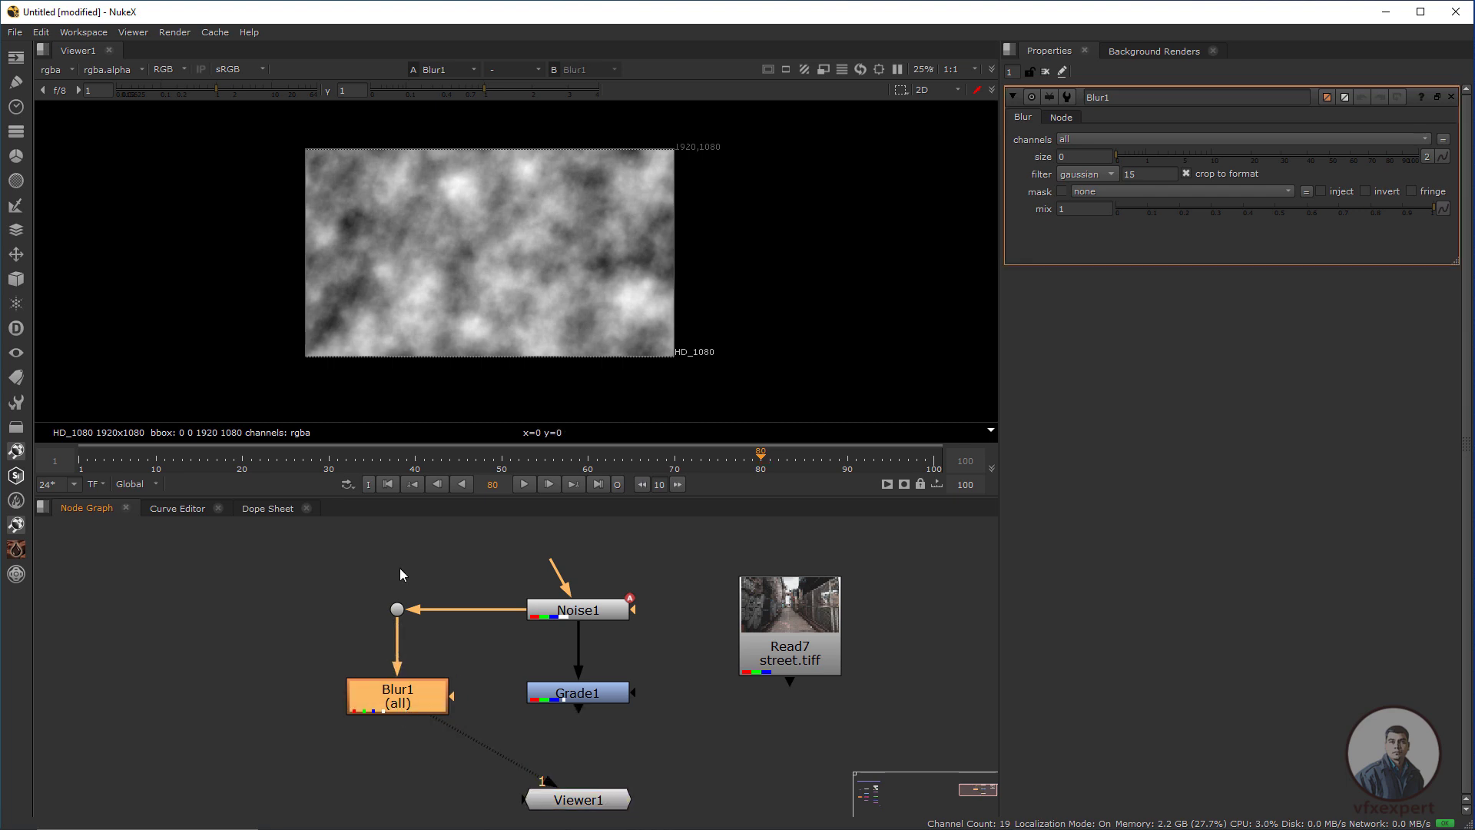
Set the Blur node's size to 33.5
{"action": "left_click_drag", "start_coordinate": [1122, 153], "coordinate": [1291, 149]}
{"action": "left_click_drag", "start_coordinate": [630, 225], "coordinate": [421, 302]}
{"action": "left_click_drag", "start_coordinate": [549, 252], "coordinate": [467, 297]}
Place the Viewer node directly below the Blur node with space between them
{"action": "middle_click_drag", "start_coordinate": [575, 801], "coordinate": [642, 768]}
{"action": "left_click_drag", "start_coordinate": [648, 770], "coordinate": [471, 803]}
{"action": "middle_click_drag", "start_coordinate": [562, 673], "coordinate": [588, 592]}
{"action": "left_click", "coordinate": [589, 592]}
{"action": "left_click_drag", "start_coordinate": [513, 719], "coordinate": [507, 780]}
Add a Copy node, connecting its B input to the Grade node and its A input to the Blur node
{"action": "left_click", "coordinate": [573, 724]}
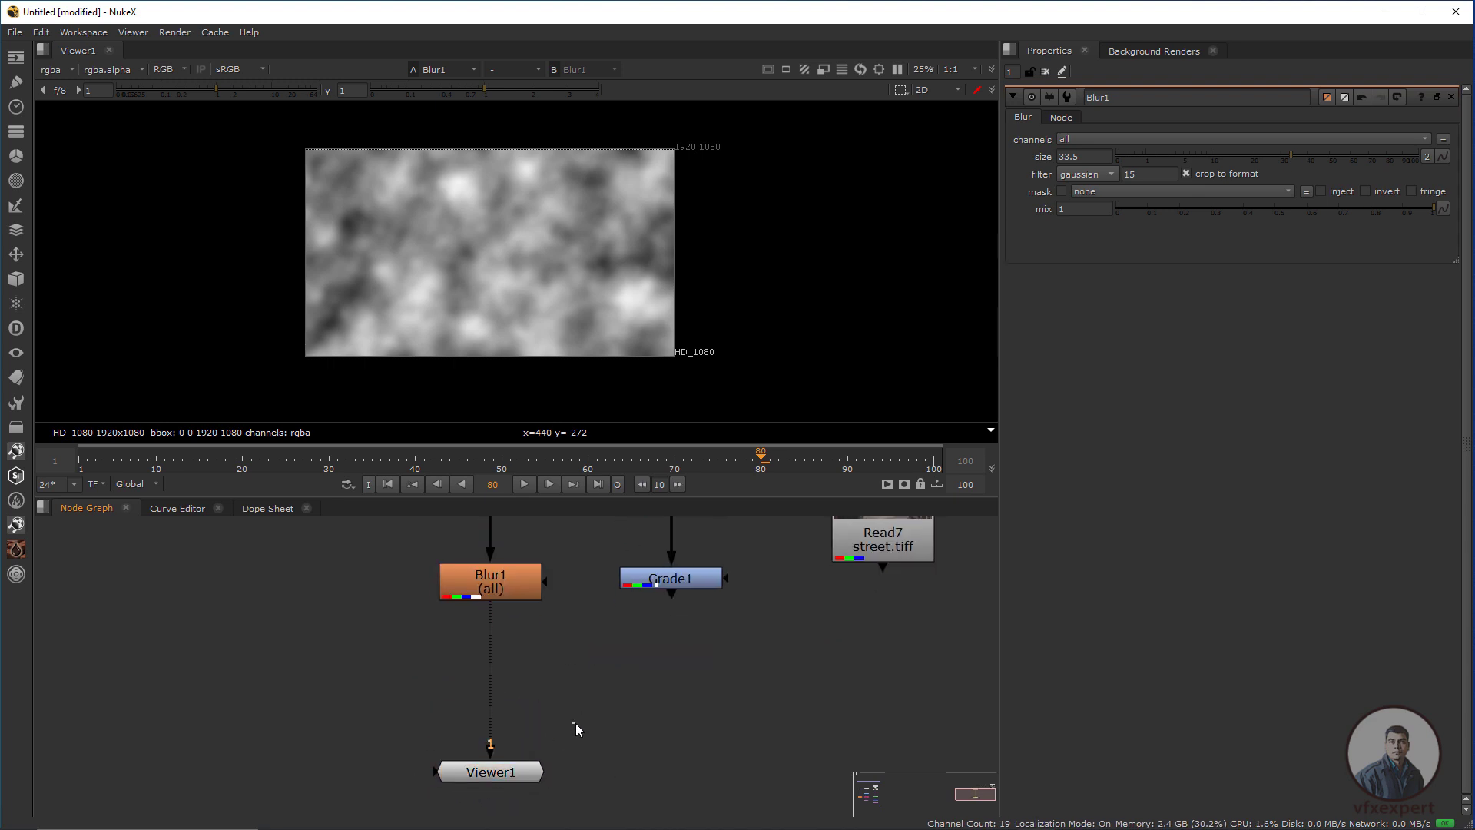
{"action": "key", "text": "k"}
{"action": "left_click_drag", "start_coordinate": [594, 693], "coordinate": [630, 706]}
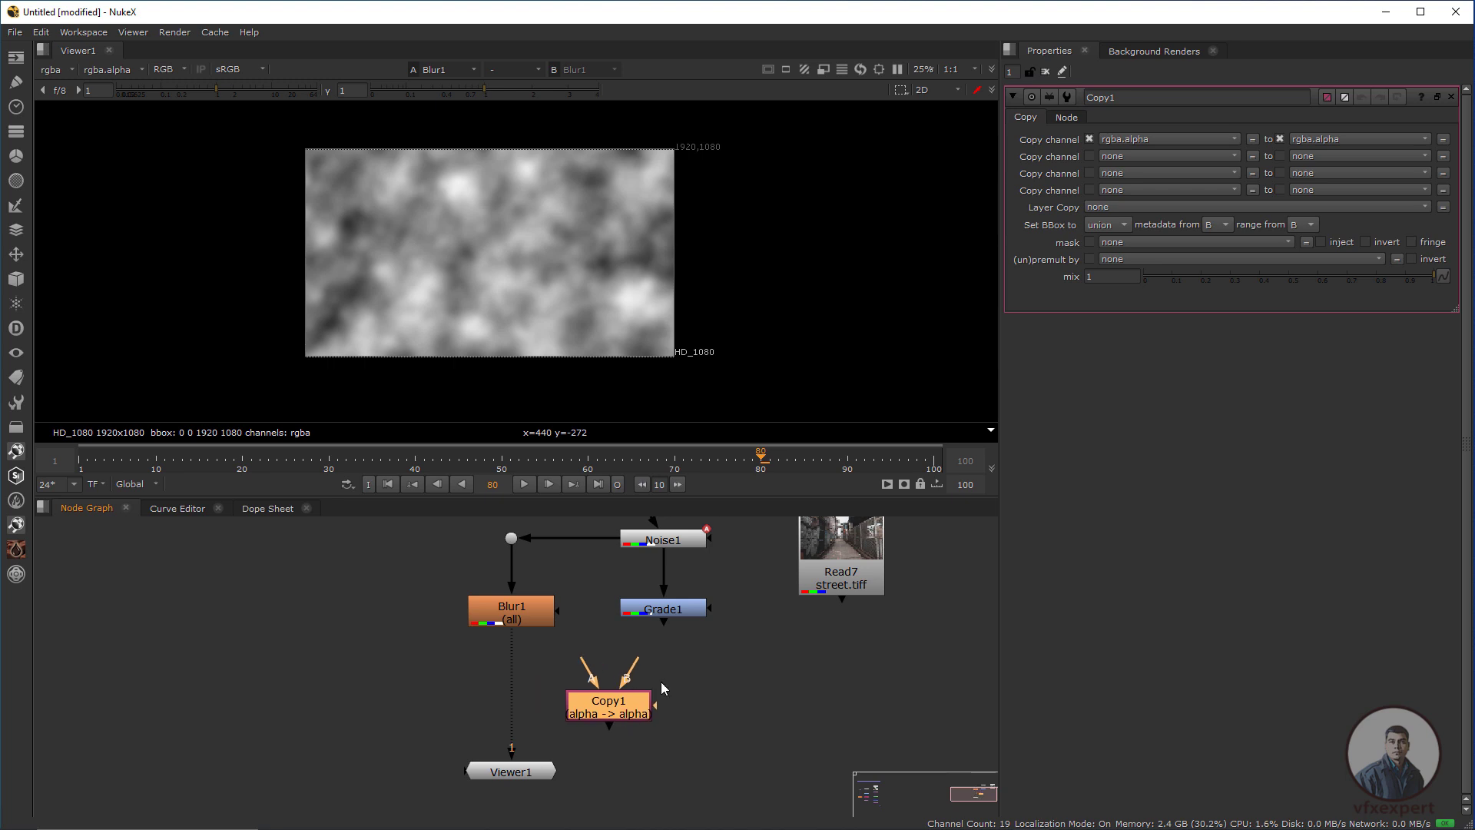
{"action": "left_click_drag", "start_coordinate": [664, 641], "coordinate": [663, 613]}
{"action": "left_click_drag", "start_coordinate": [621, 701], "coordinate": [515, 717]}
{"action": "left_click_drag", "start_coordinate": [537, 772], "coordinate": [536, 787]}
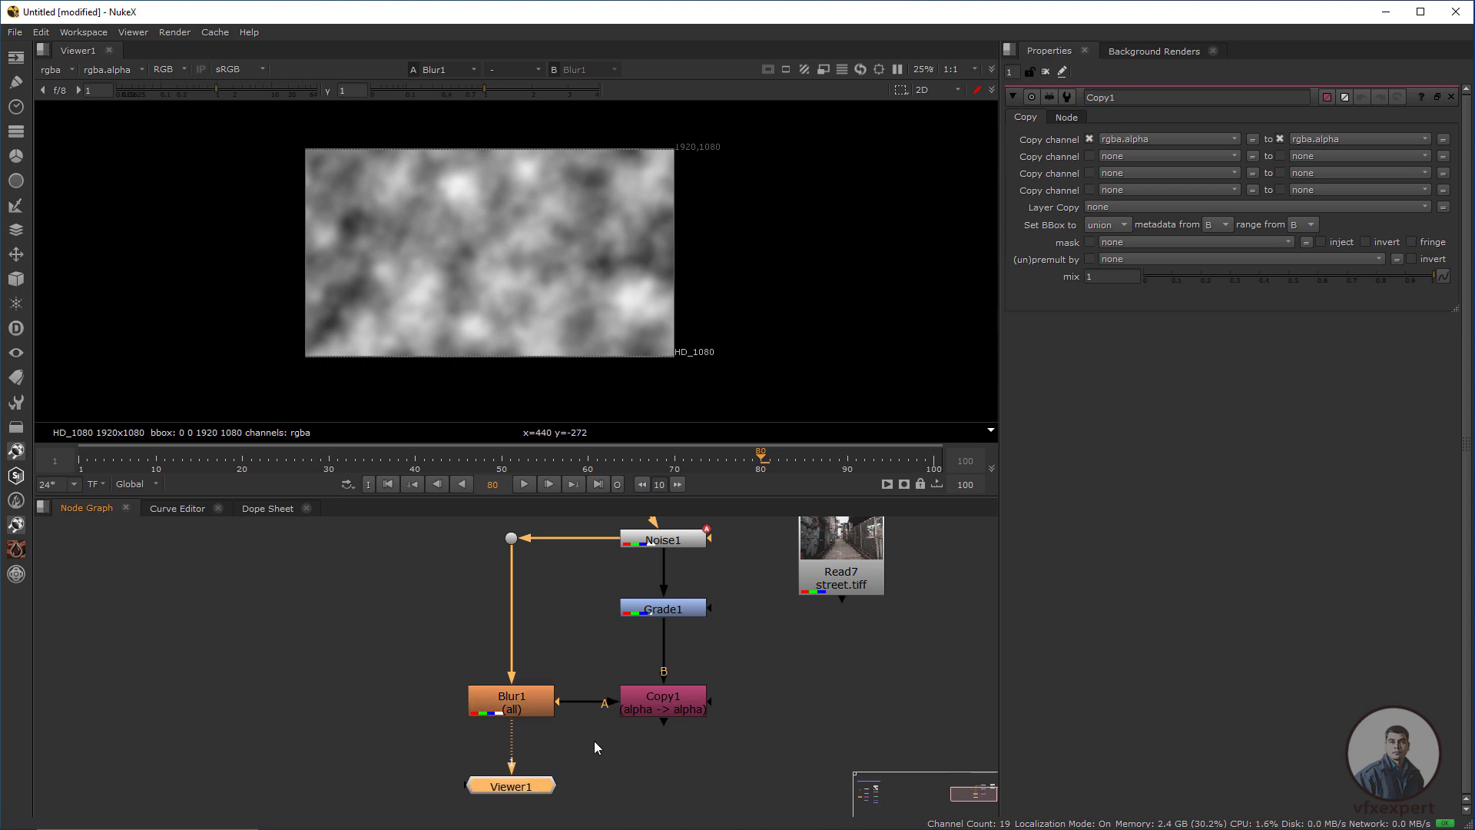
Set the Copy node's source channel to rgba.red and display only the red channel in the viewer
{"action": "left_click", "coordinate": [671, 703]}
{"action": "middle_click_drag", "start_coordinate": [680, 224], "coordinate": [722, 241]}
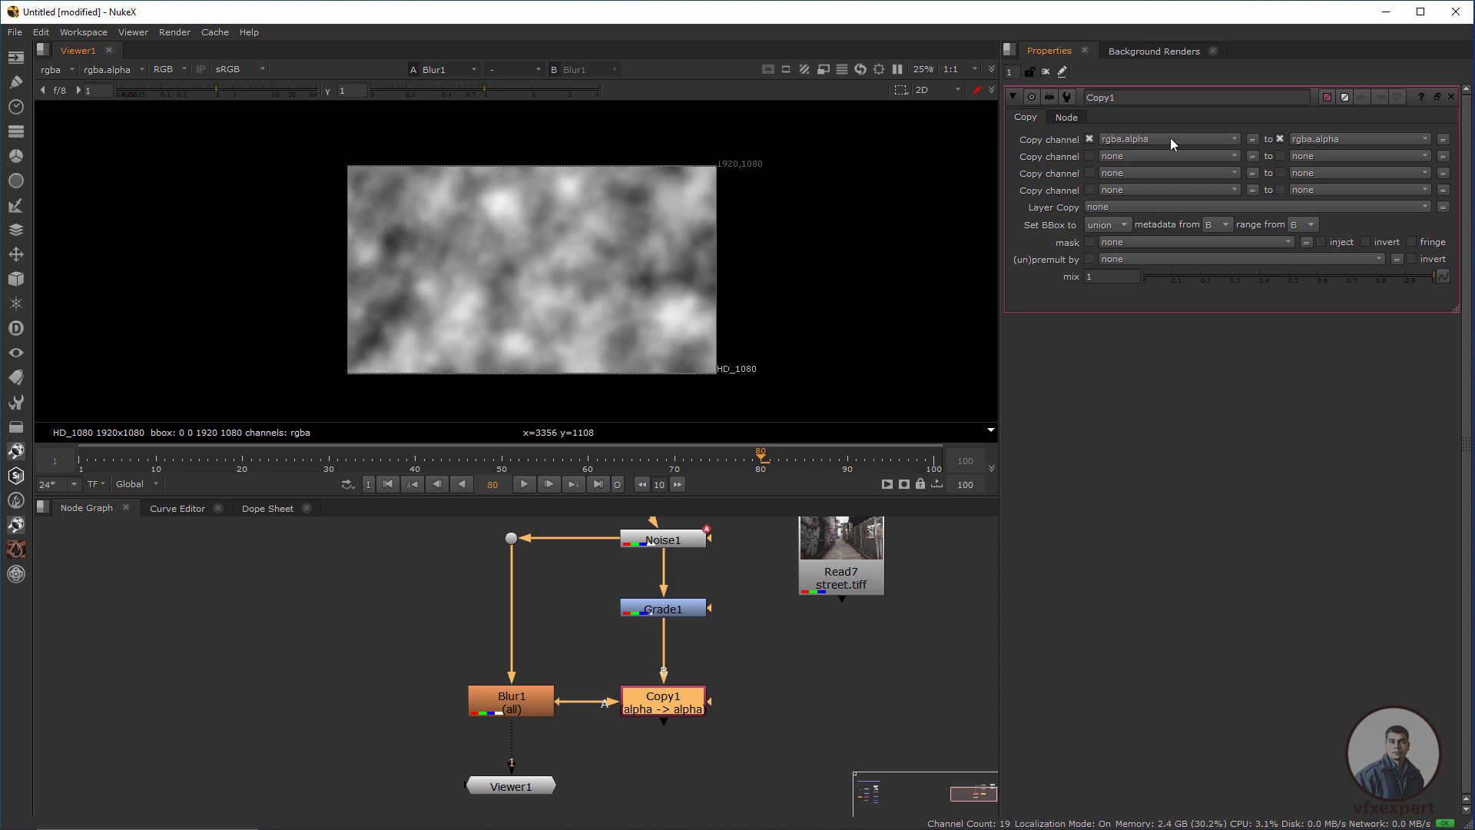
{"action": "left_click", "coordinate": [1112, 139]}
{"action": "left_click", "coordinate": [1145, 174]}
{"action": "middle_click_drag", "start_coordinate": [573, 239], "coordinate": [537, 232]}
{"action": "key", "text": "r"}
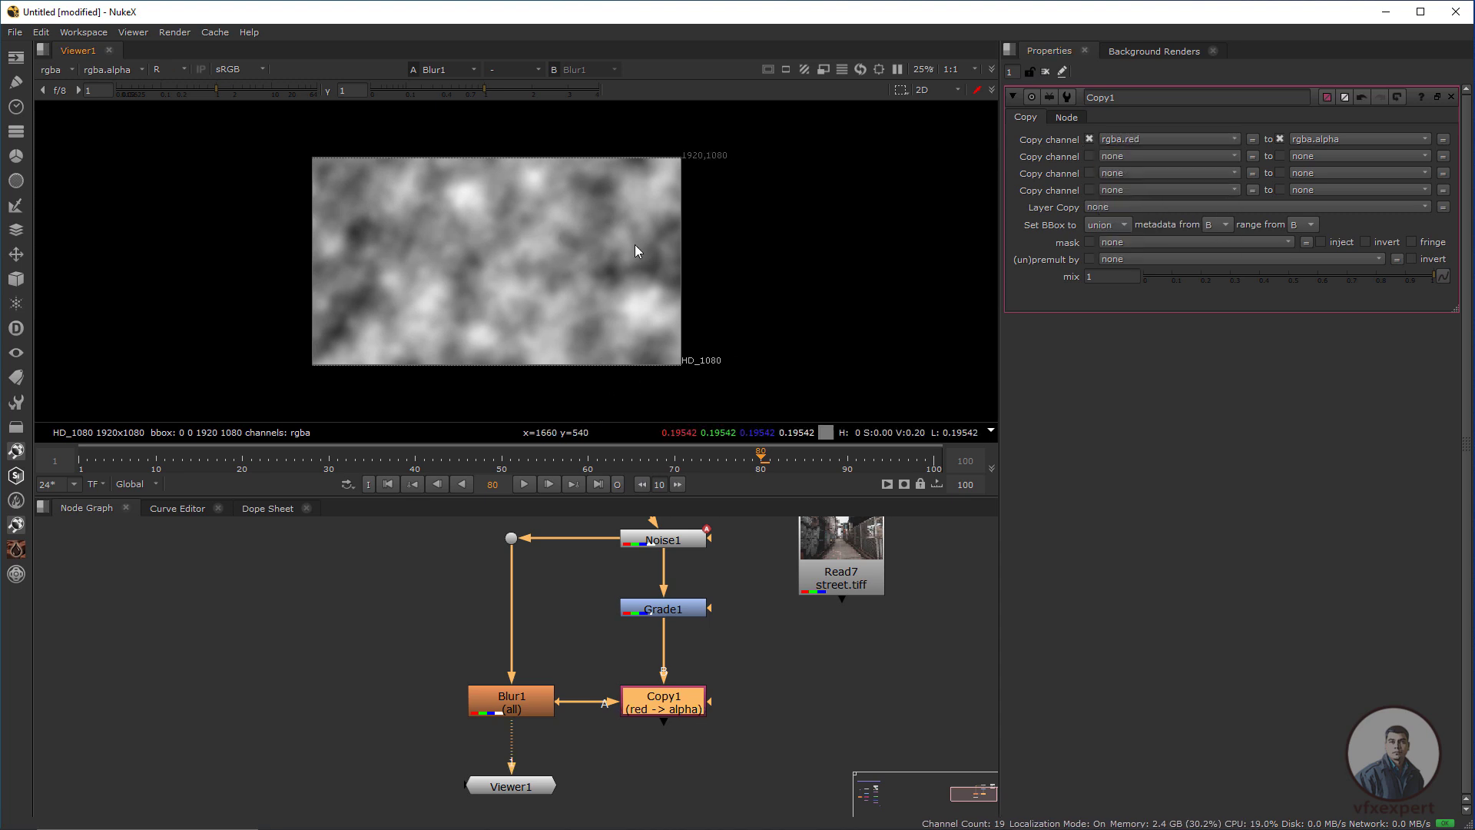
{"action": "left_click_drag", "start_coordinate": [455, 210], "coordinate": [514, 269]}
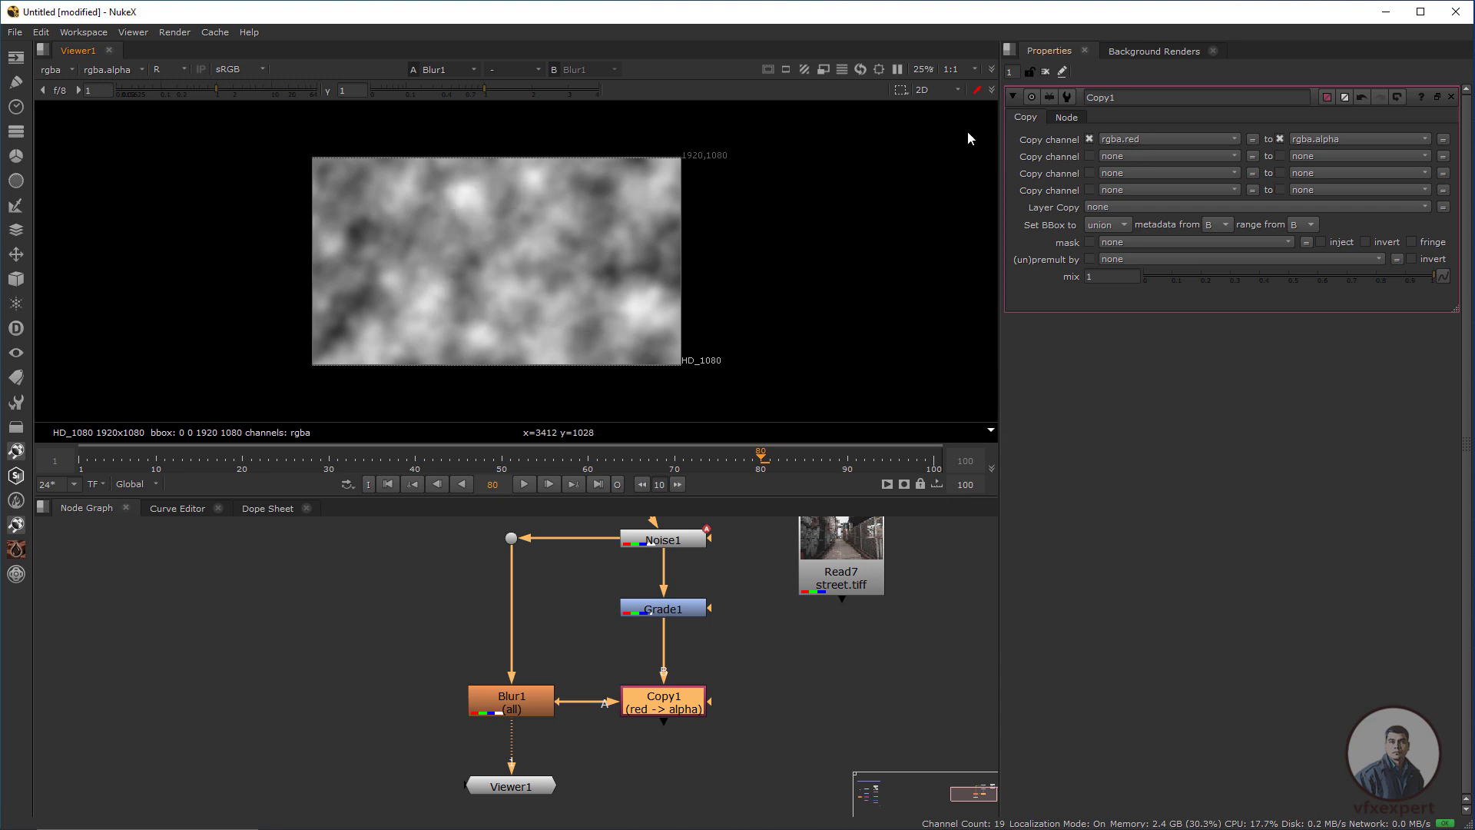
Set the Copy node's destination channel to forward.u
{"action": "left_click", "coordinate": [1344, 139]}
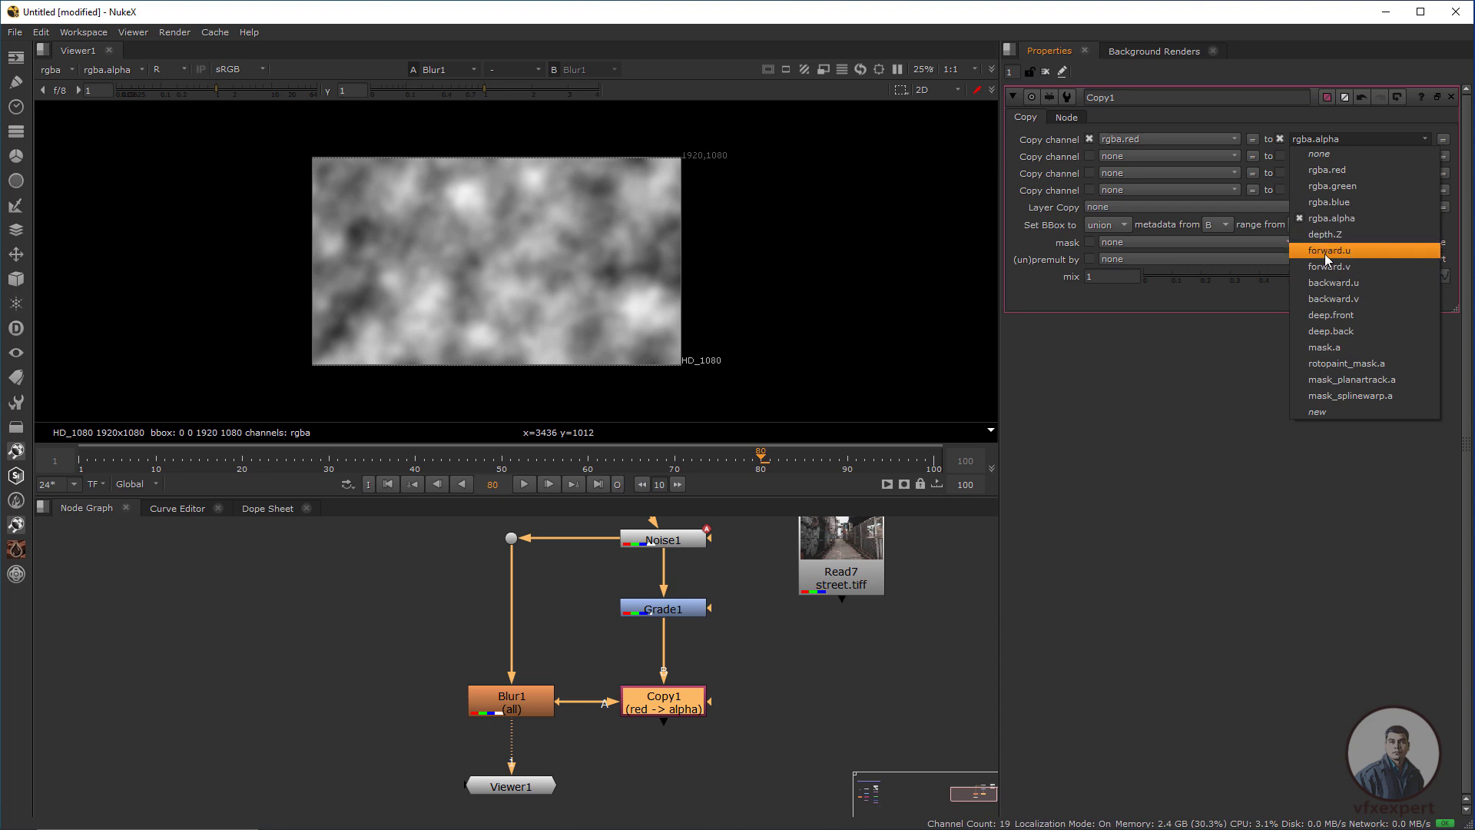
{"action": "left_click", "coordinate": [1337, 254]}
{"action": "middle_click_drag", "start_coordinate": [631, 705], "coordinate": [568, 683]}
{"action": "left_click", "coordinate": [639, 735]}
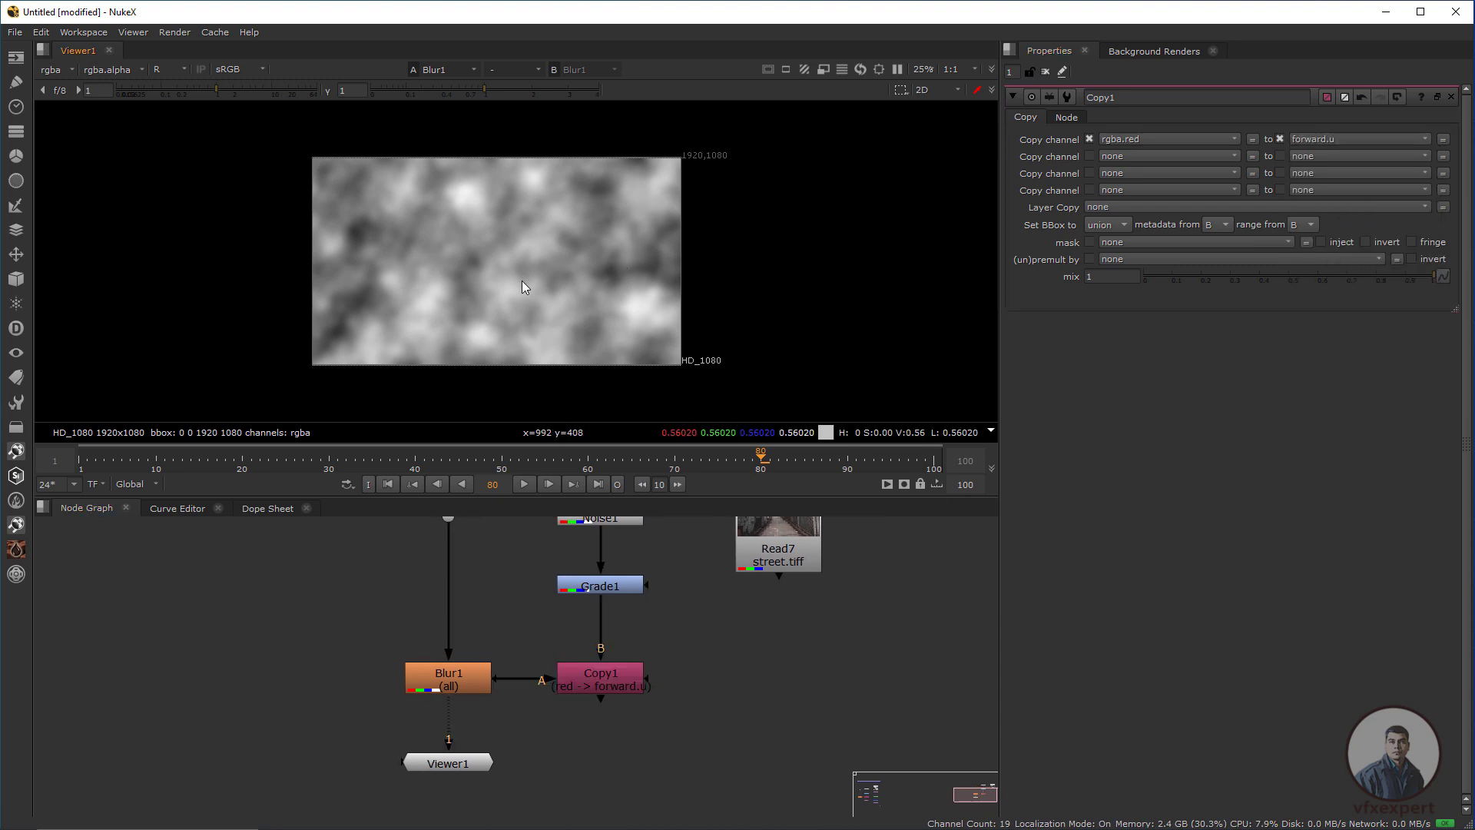
Show the Copy node's output in the Viewer and play the animation briefly before stopping it
{"action": "left_click", "coordinate": [618, 684]}
{"action": "key", "text": "1"}
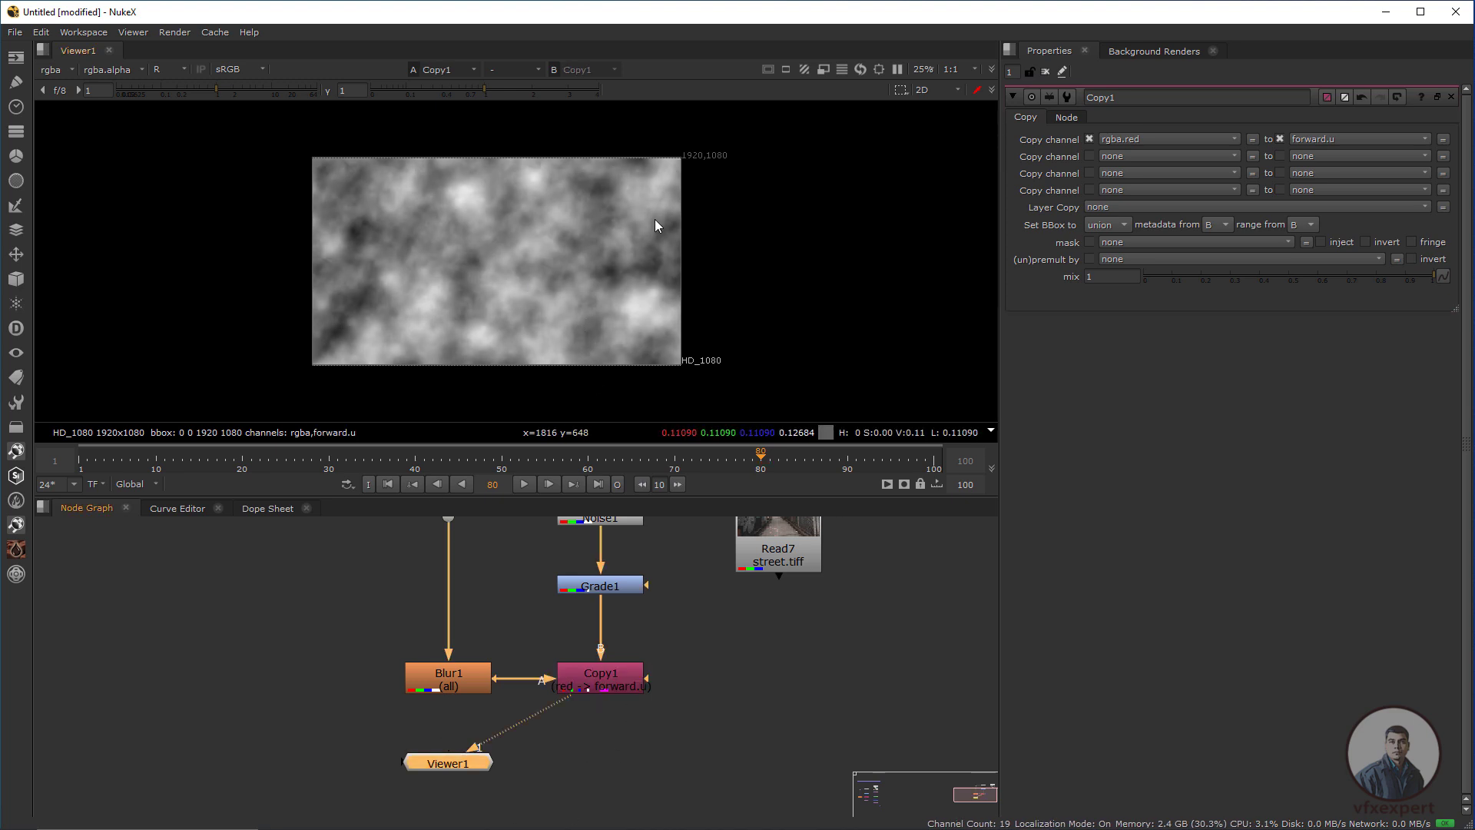
{"action": "scroll", "coordinate": [587, 201], "scroll_direction": "up", "scroll_amount": 2}
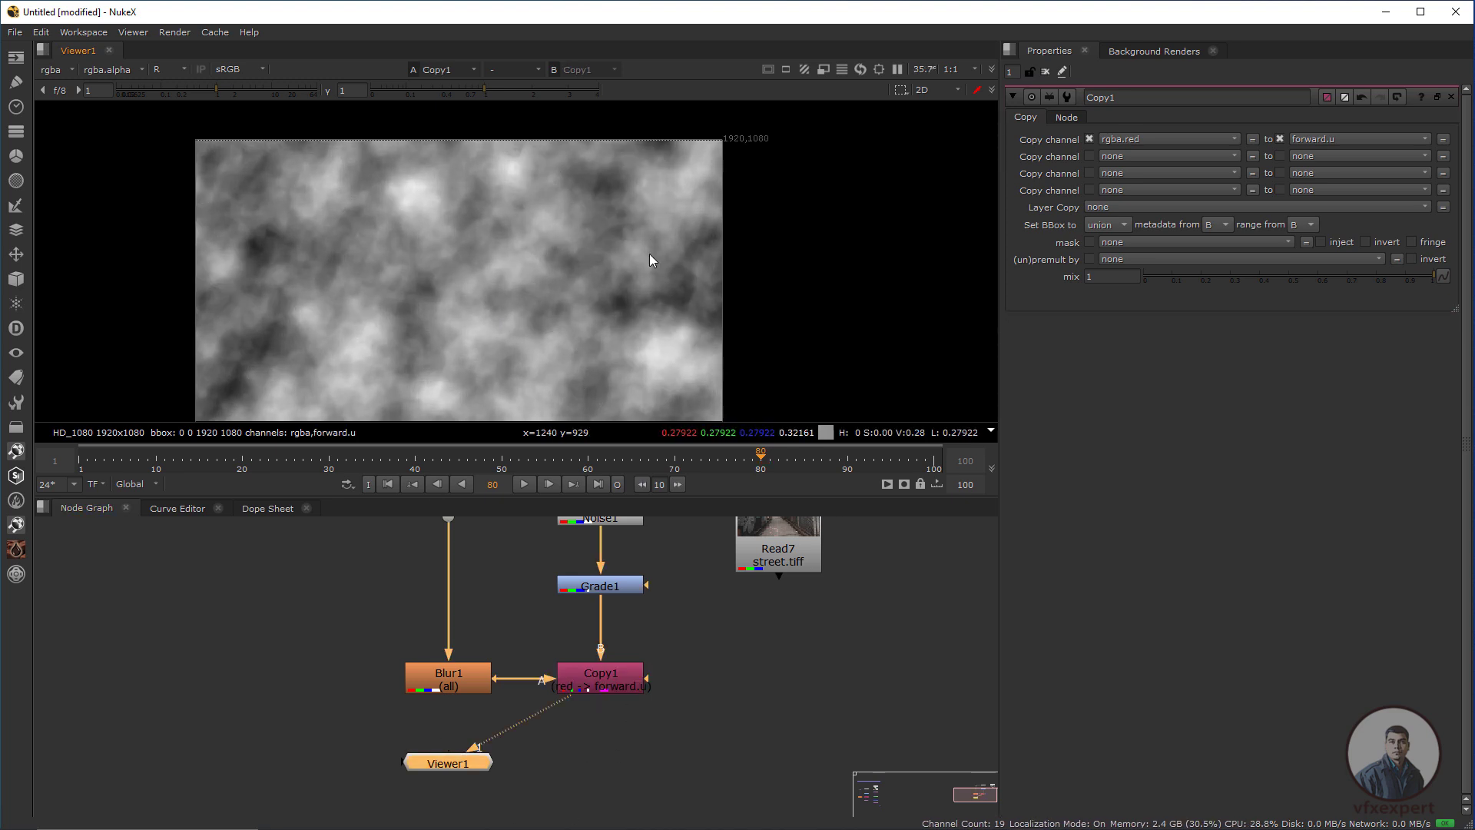
{"action": "left_click", "coordinate": [525, 484]}
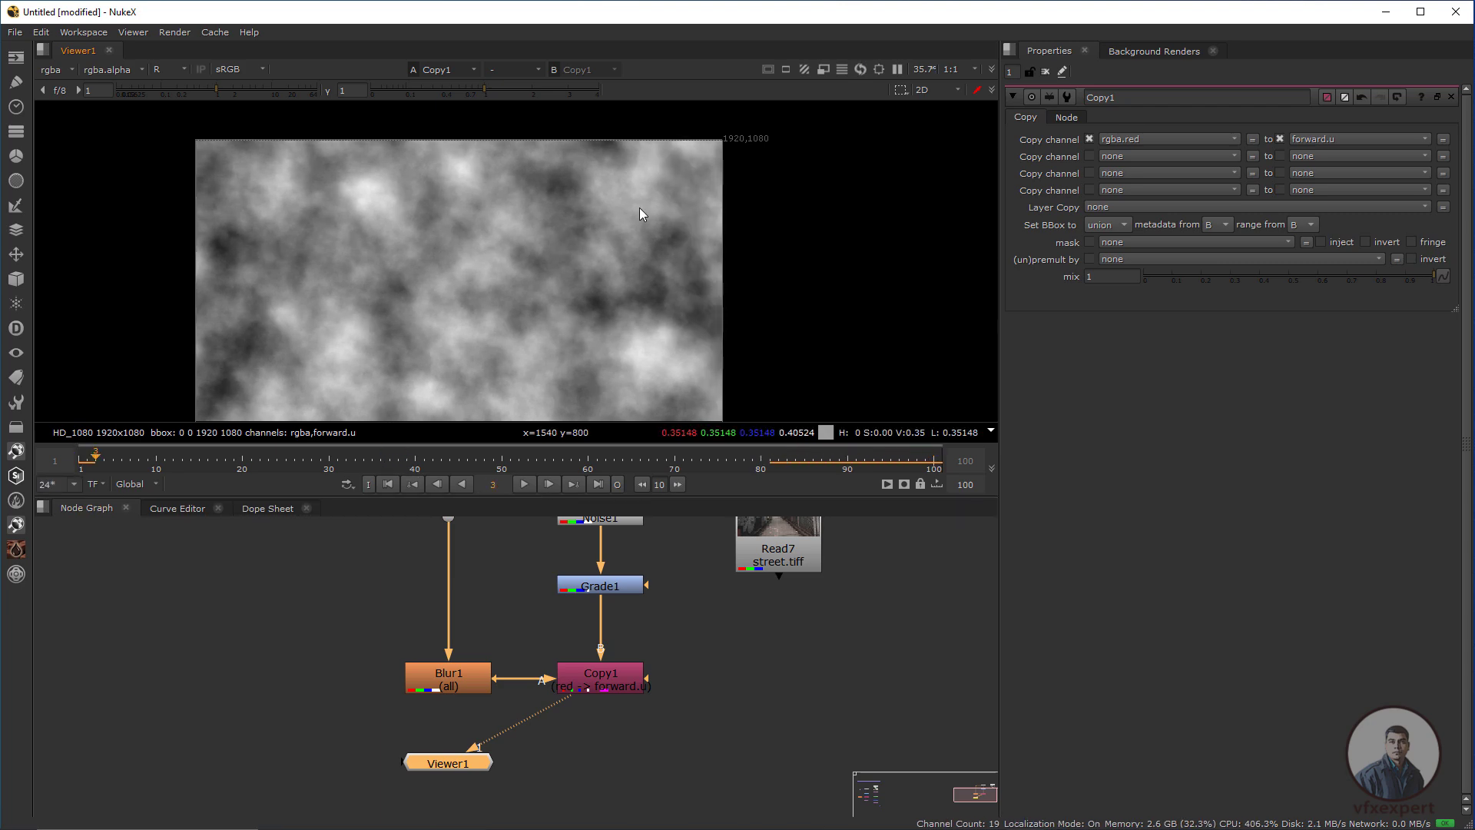
{"action": "left_click", "coordinate": [525, 484]}
Place the Viewer node below the Copy node and insert an IDistort node between them
{"action": "middle_click_drag", "start_coordinate": [621, 733], "coordinate": [556, 716]}
{"action": "left_click_drag", "start_coordinate": [415, 753], "coordinate": [567, 801]}
{"action": "left_click", "coordinate": [550, 670]}
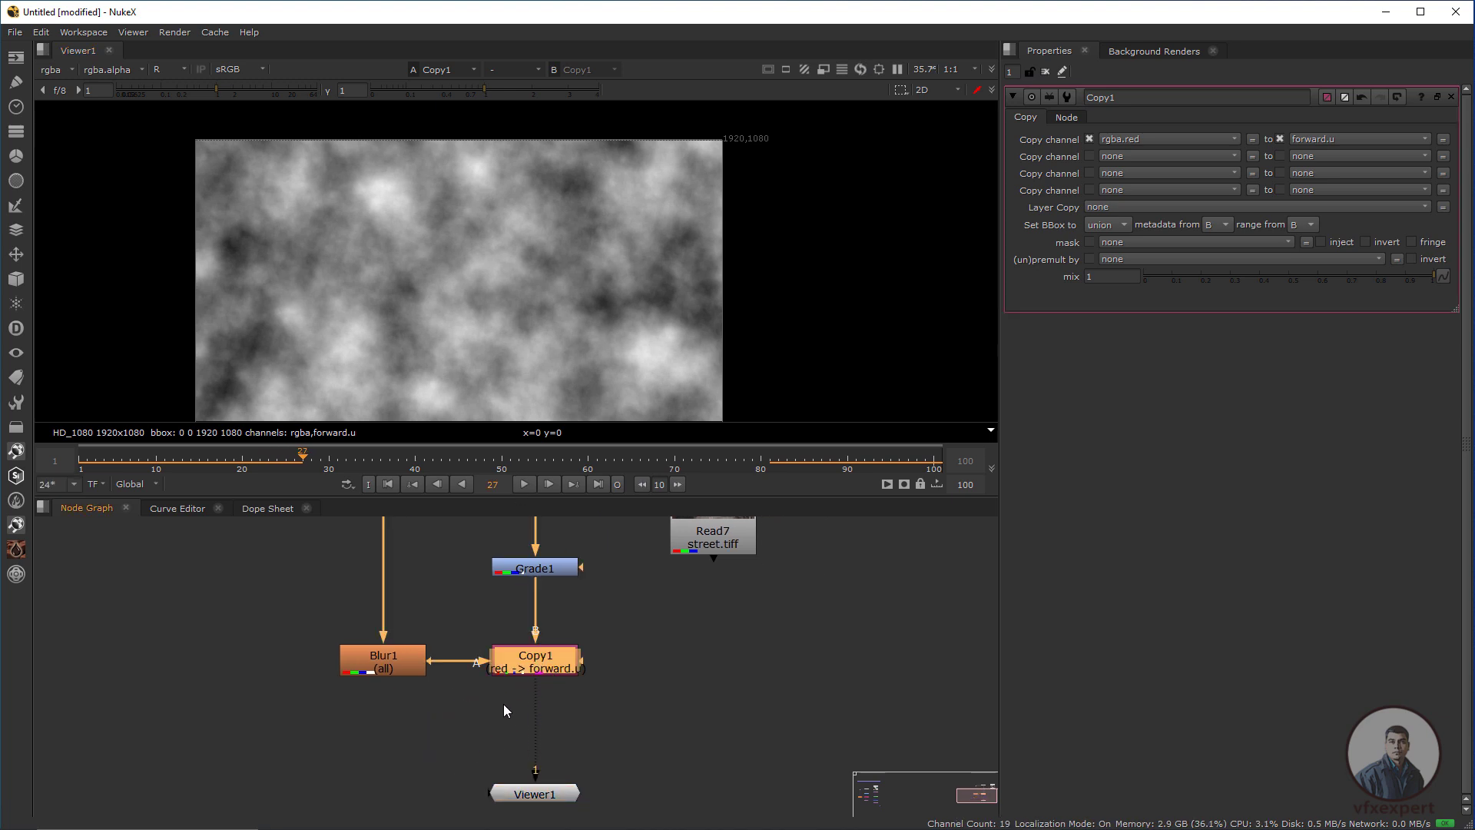
{"action": "key", "text": "Tab"}
{"action": "type", "text": "i"}
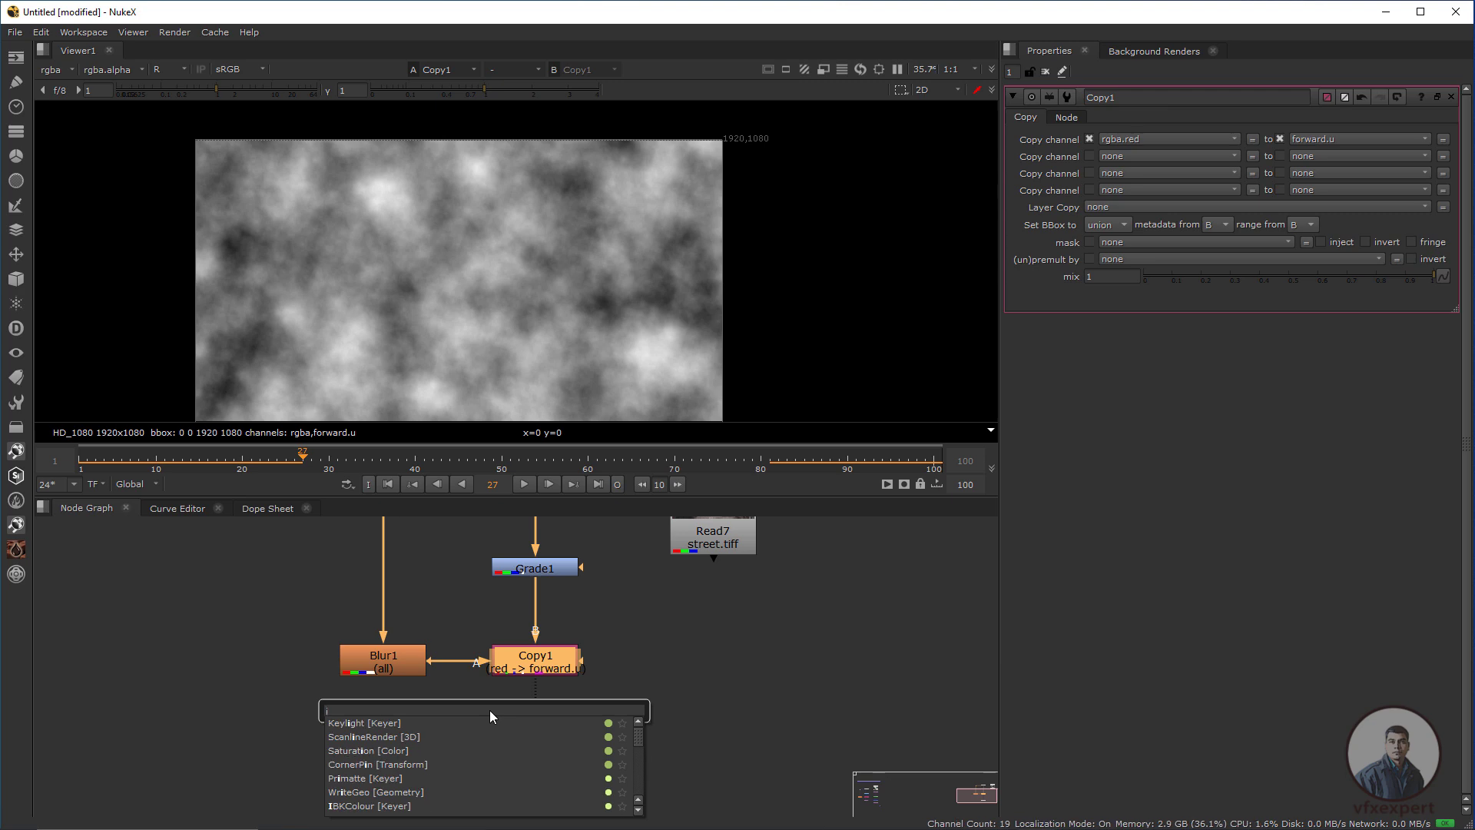
{"action": "type", "text": "di"}
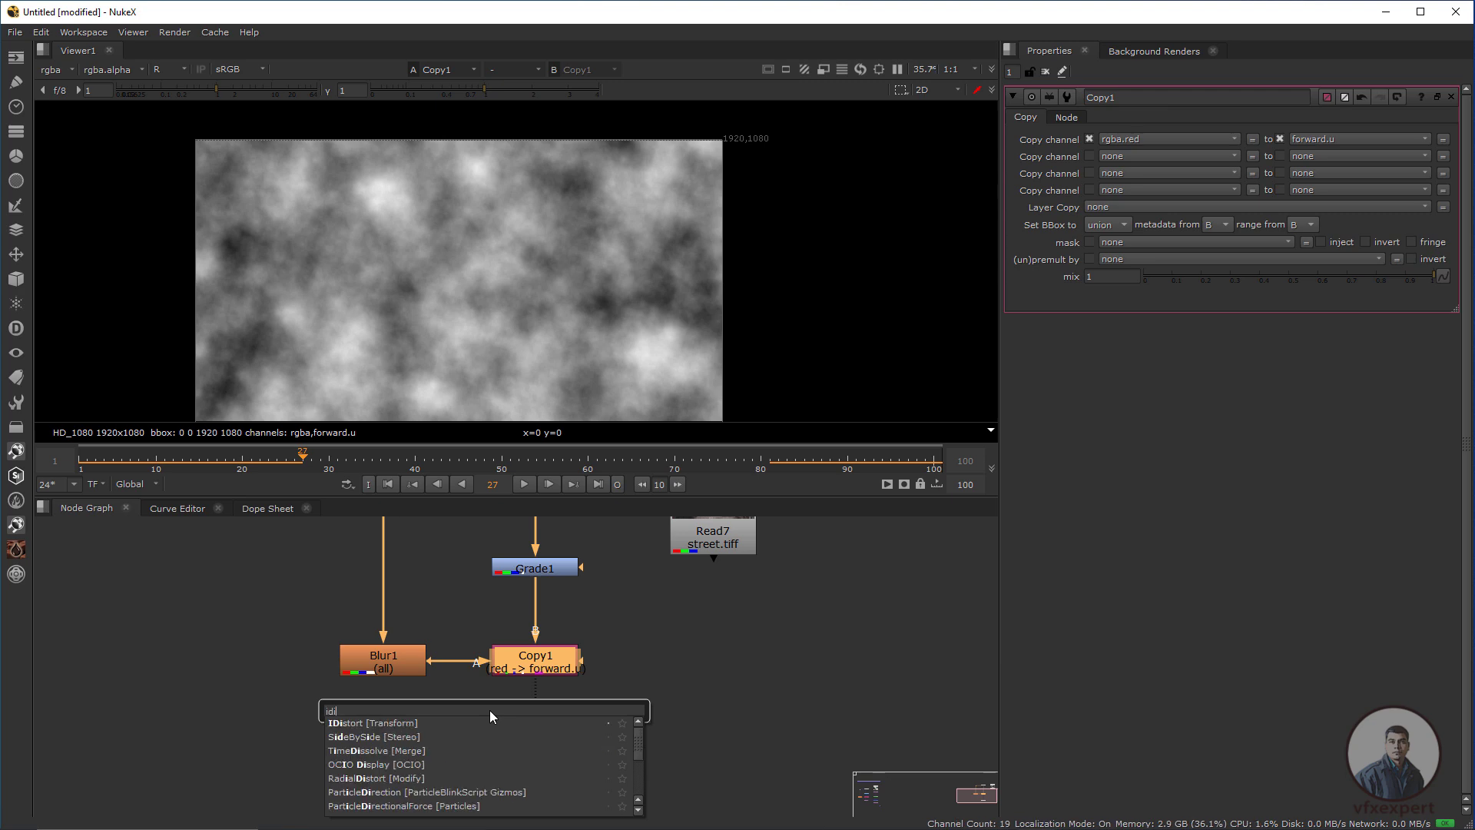
{"action": "left_click", "coordinate": [383, 722]}
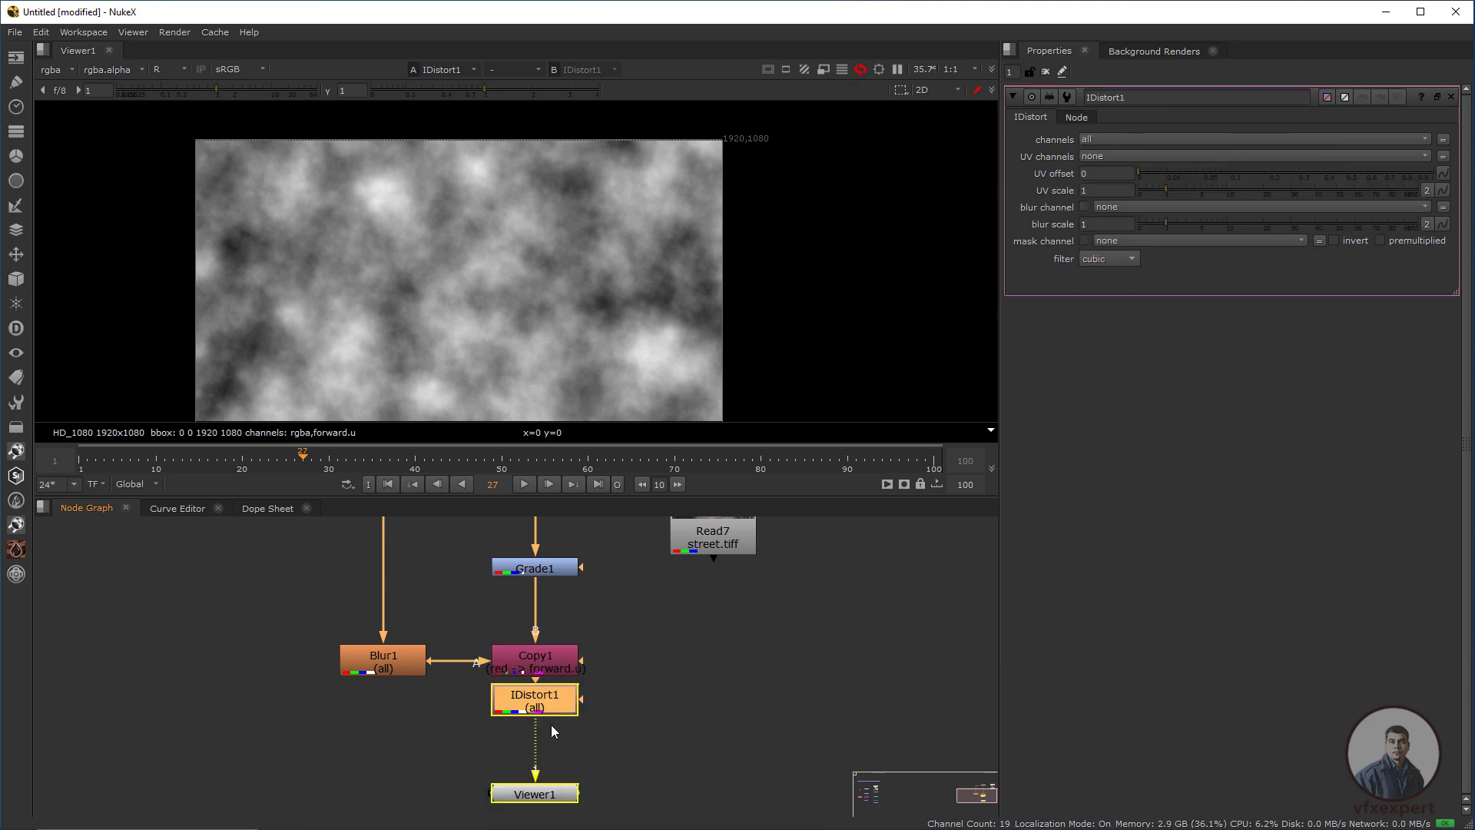
{"action": "left_click_drag", "start_coordinate": [562, 707], "coordinate": [563, 724]}
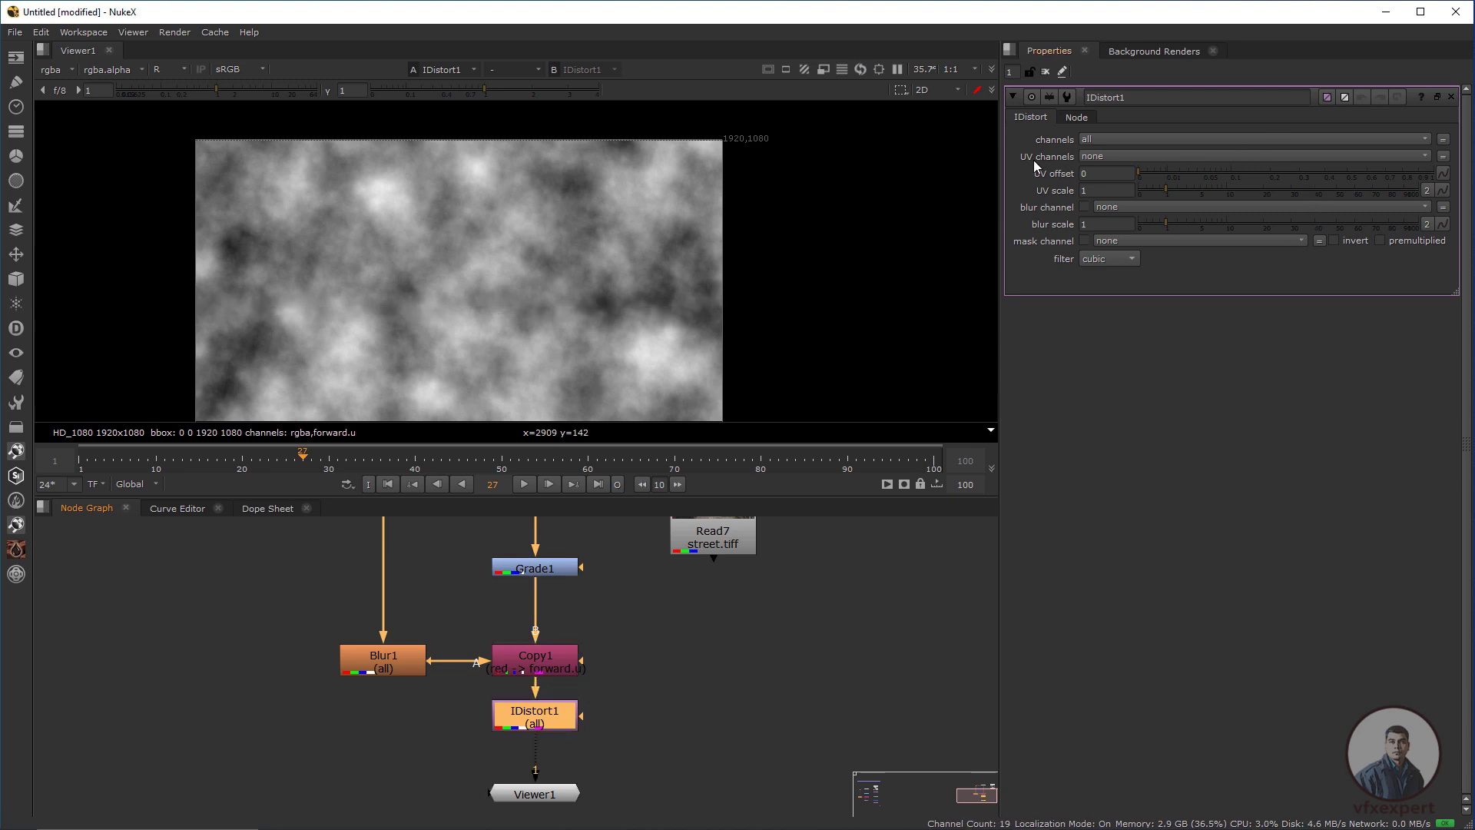
Set the IDistort node's UV channels to forward and its UV scale to -50
{"action": "left_click", "coordinate": [1133, 157]}
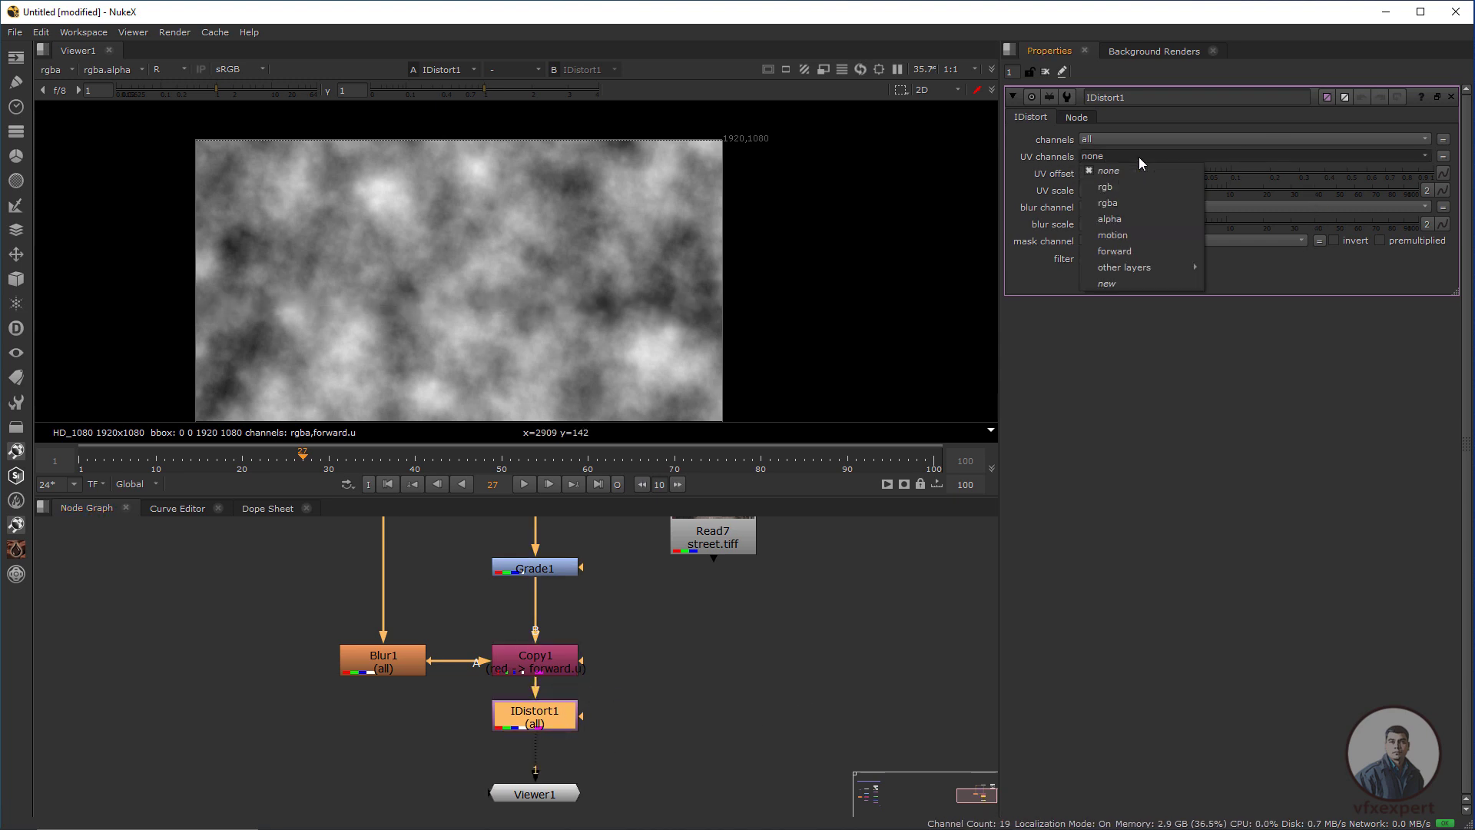
{"action": "left_click", "coordinate": [1123, 251]}
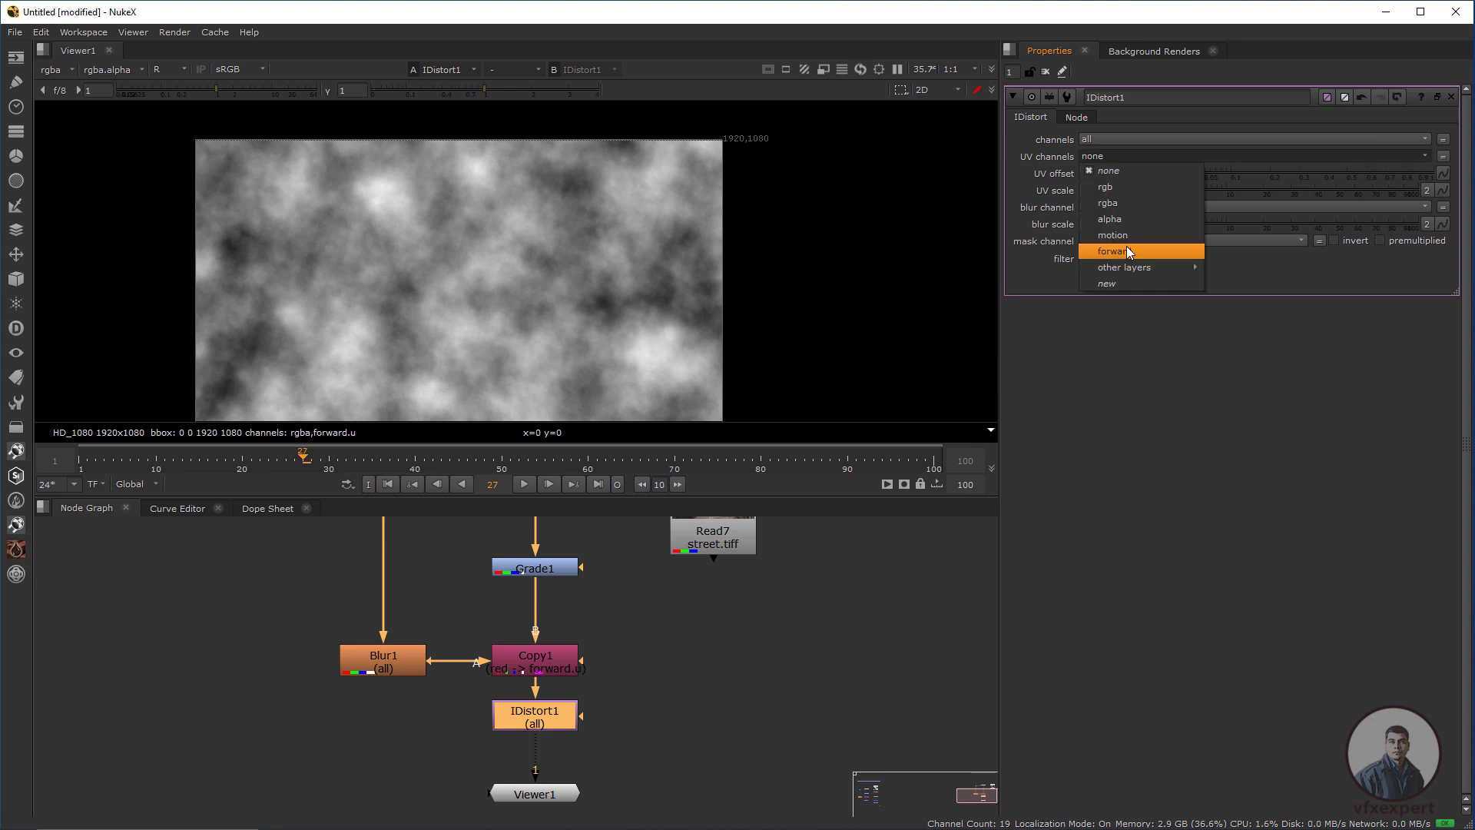
{"action": "left_click", "coordinate": [1126, 251]}
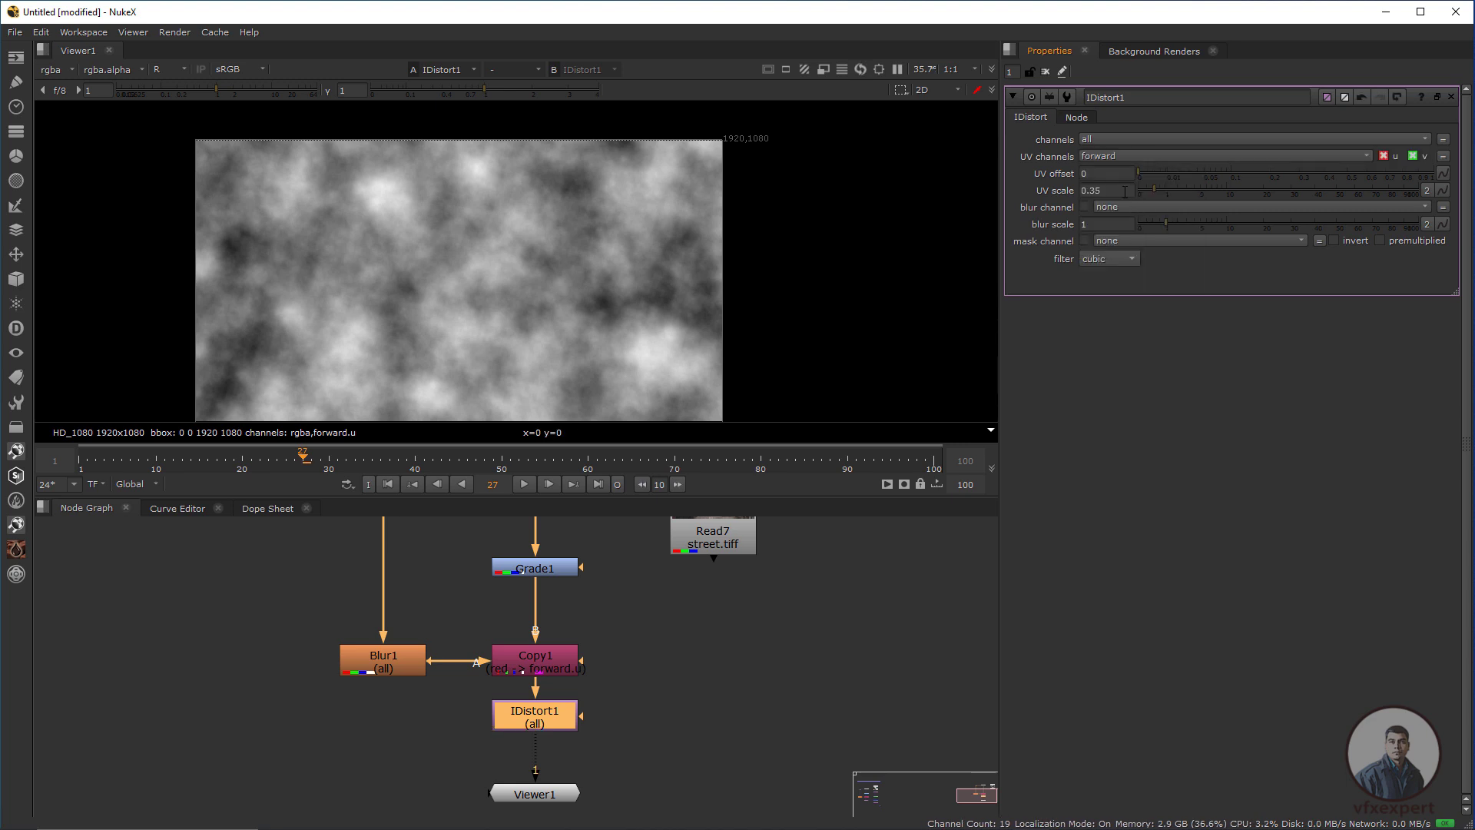
{"action": "left_click_drag", "start_coordinate": [1156, 190], "coordinate": [1427, 206]}
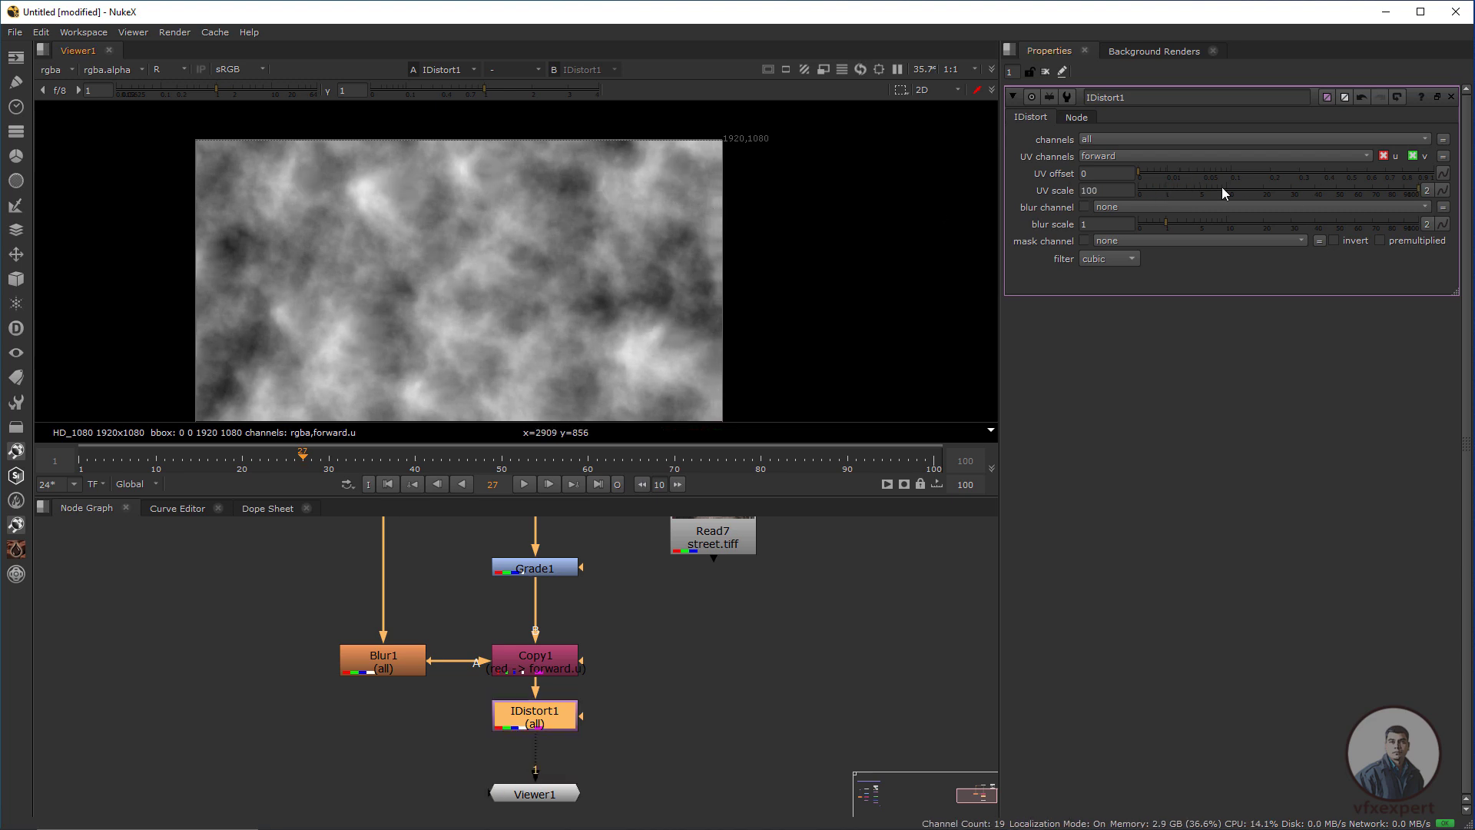
{"action": "mouse_move", "coordinate": [1328, 189]}
{"action": "left_mouse_down"}
{"action": "mouse_move", "coordinate": [1250, 199]}
{"action": "mouse_move", "coordinate": [1396, 196]}
{"action": "mouse_move", "coordinate": [1293, 189]}
{"action": "mouse_move", "coordinate": [1334, 190]}
{"action": "left_mouse_up"}
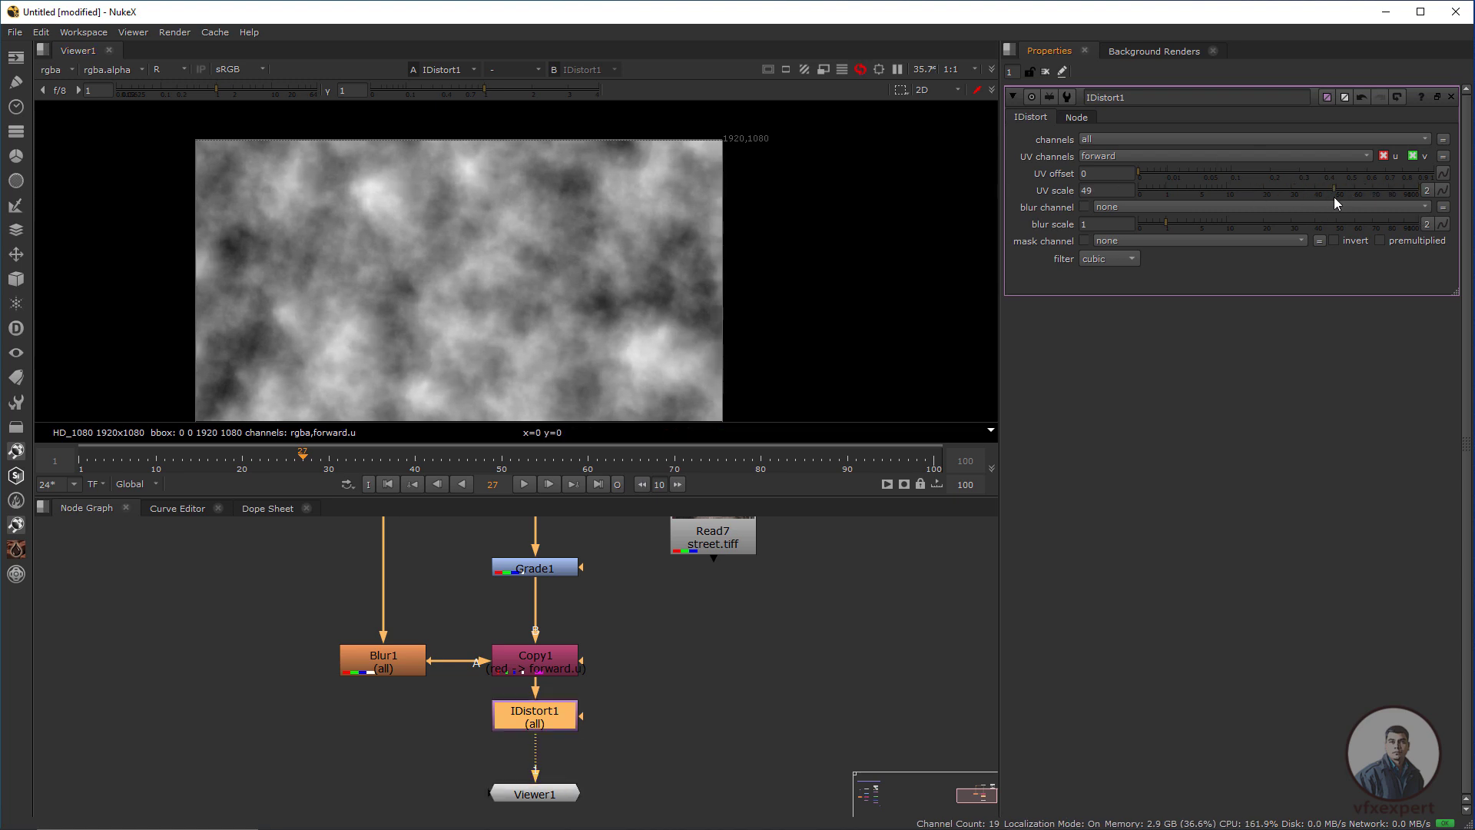
{"action": "double_click", "coordinate": [1091, 190]}
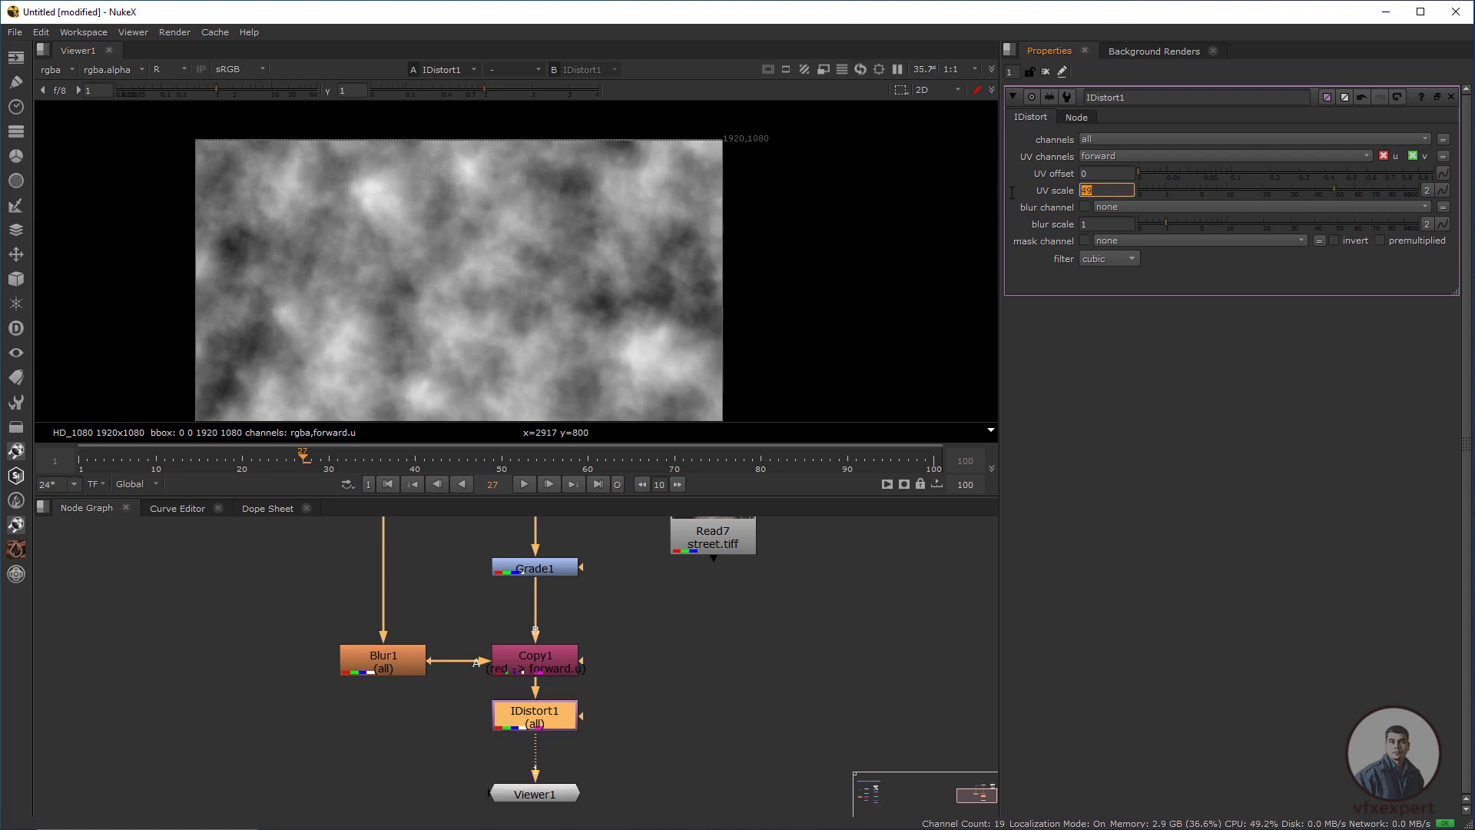
{"action": "type", "text": "-50"}
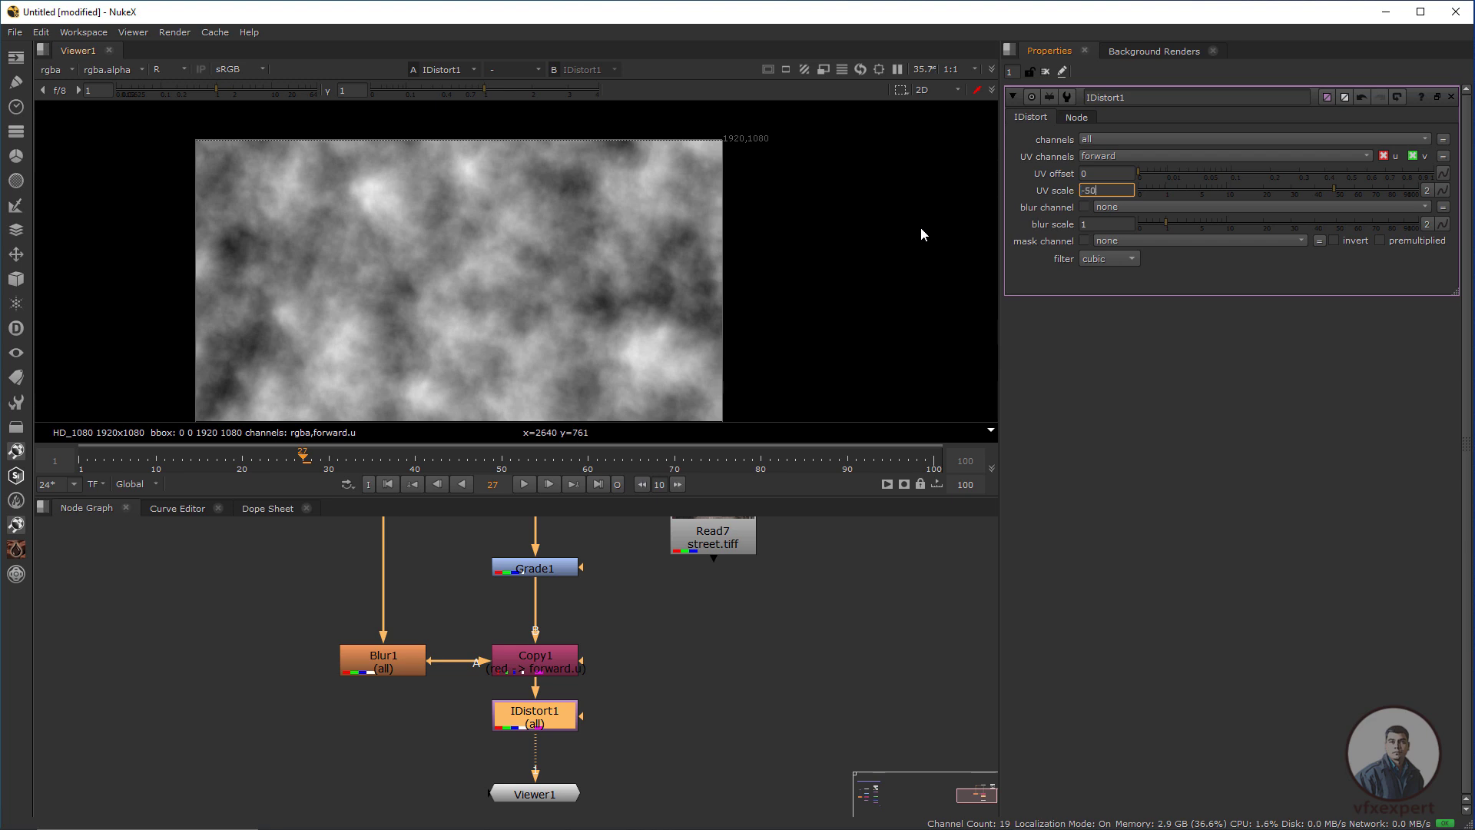
{"action": "key", "text": "Return"}
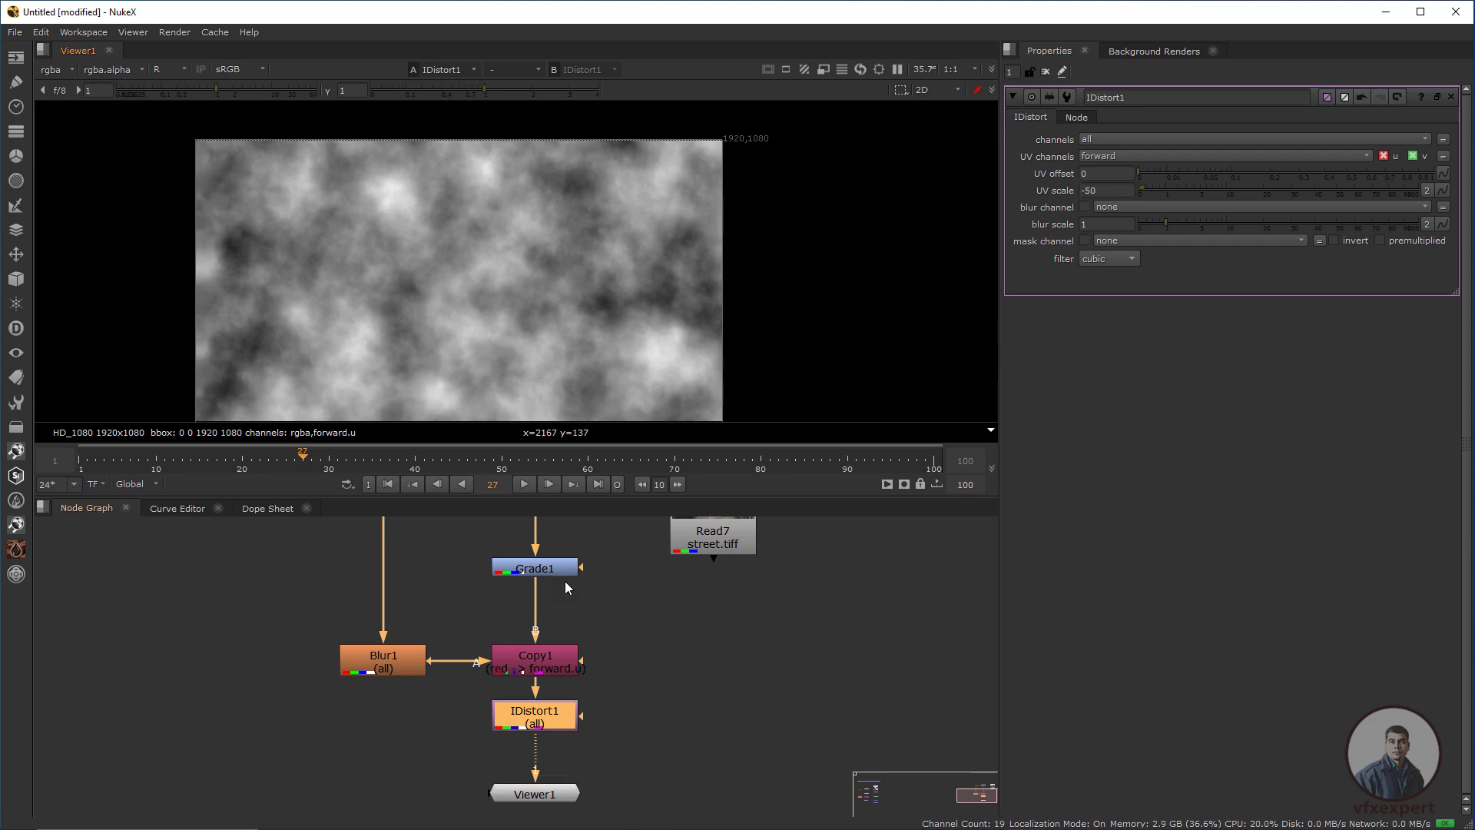
Toggle the IDistort node off and on to compare the noise with and without distortion
{"action": "key", "text": "d"}
{"action": "key", "text": "d"}
{"action": "scroll", "coordinate": [459, 218], "scroll_direction": "up", "scroll_amount": 3}
{"action": "key", "text": "f"}
{"action": "key", "text": "d"}
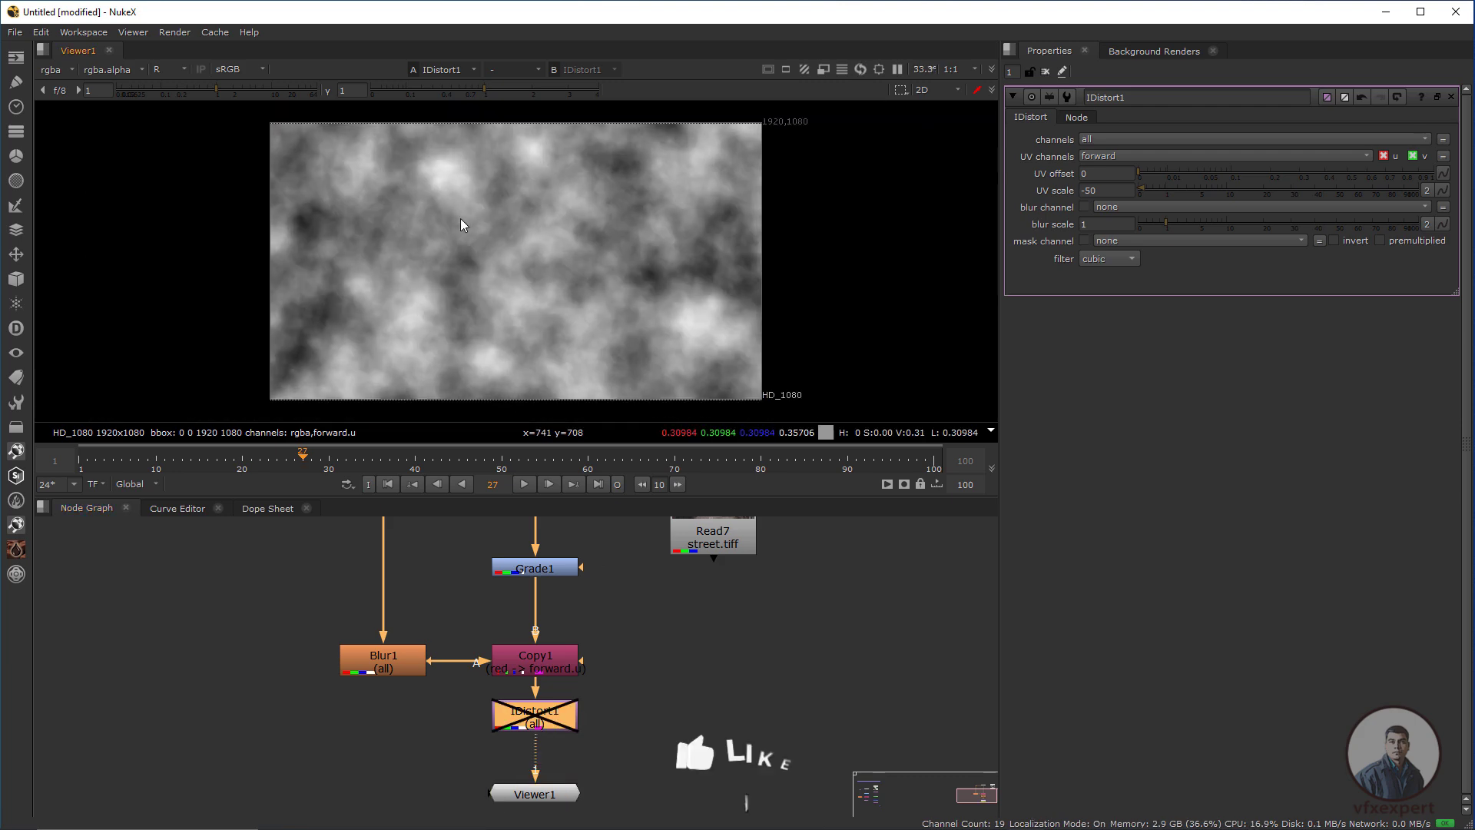
{"action": "scroll", "coordinate": [460, 218], "scroll_direction": "up", "scroll_amount": 3}
{"action": "key", "text": "d"}
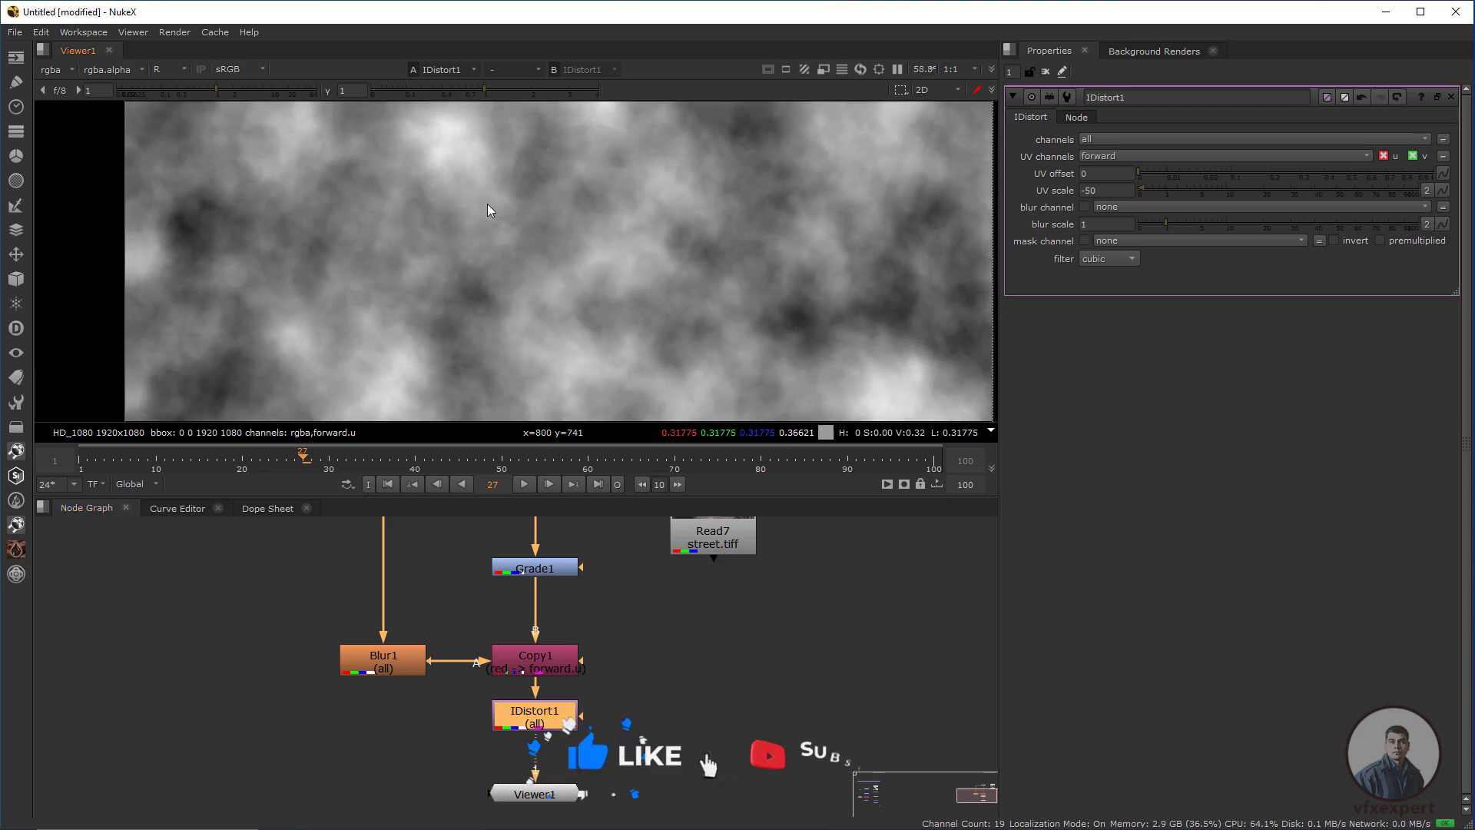
{"action": "scroll", "coordinate": [487, 204], "scroll_direction": "down", "scroll_amount": 3}
{"action": "mouse_move", "coordinate": [662, 278]}
{"action": "middle_mouse_down"}
{"action": "mouse_move", "coordinate": [535, 302]}
{"action": "mouse_move", "coordinate": [661, 265]}
{"action": "middle_mouse_up"}
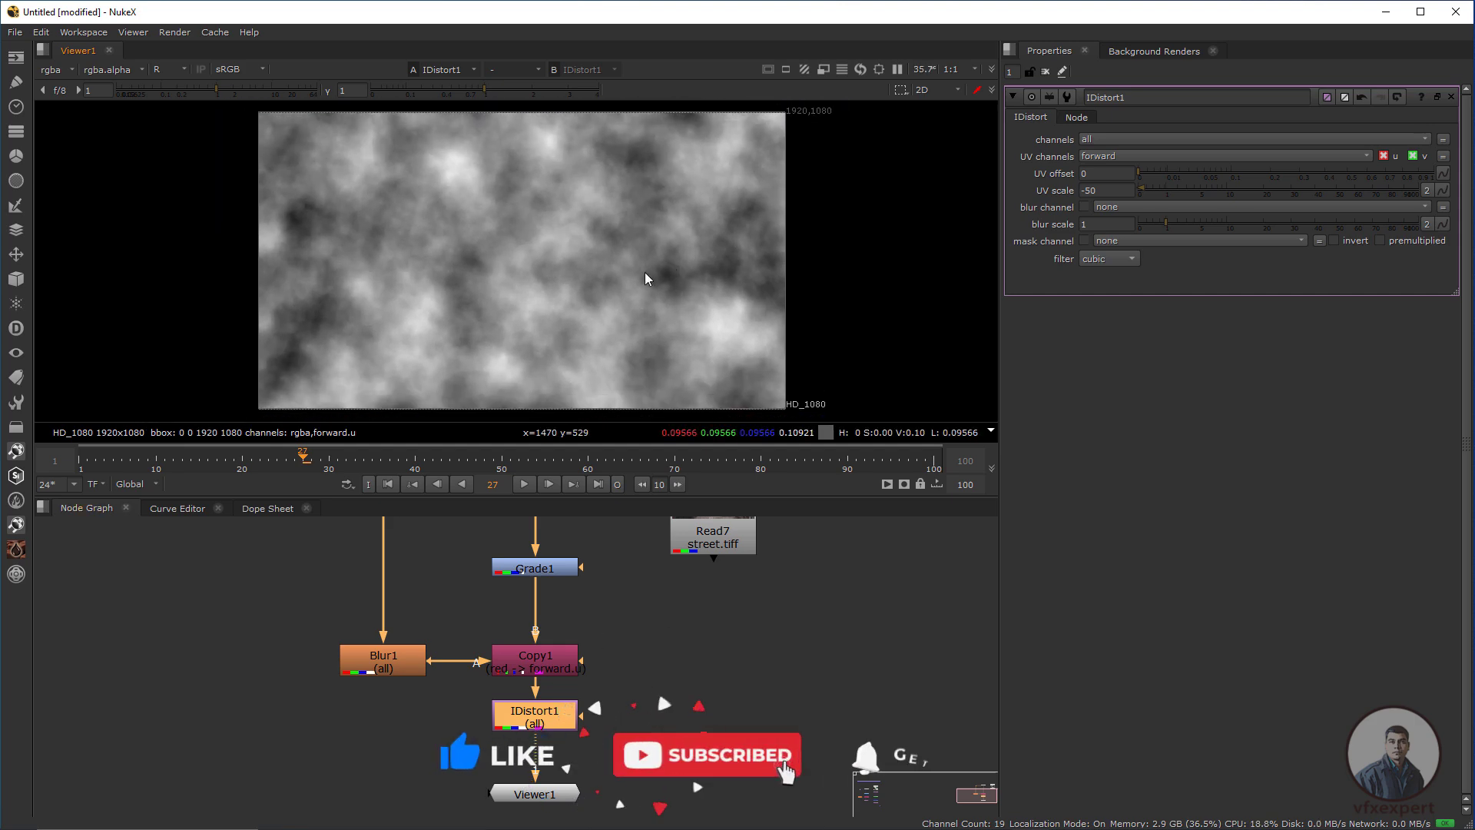
Play the distorted noise animation from the first frame and stop it after reviewing the movement
{"action": "scroll", "coordinate": [646, 272], "scroll_direction": "down", "scroll_amount": 1}
{"action": "left_click", "coordinate": [390, 486]}
{"action": "left_click", "coordinate": [437, 540]}
{"action": "left_click", "coordinate": [523, 482]}
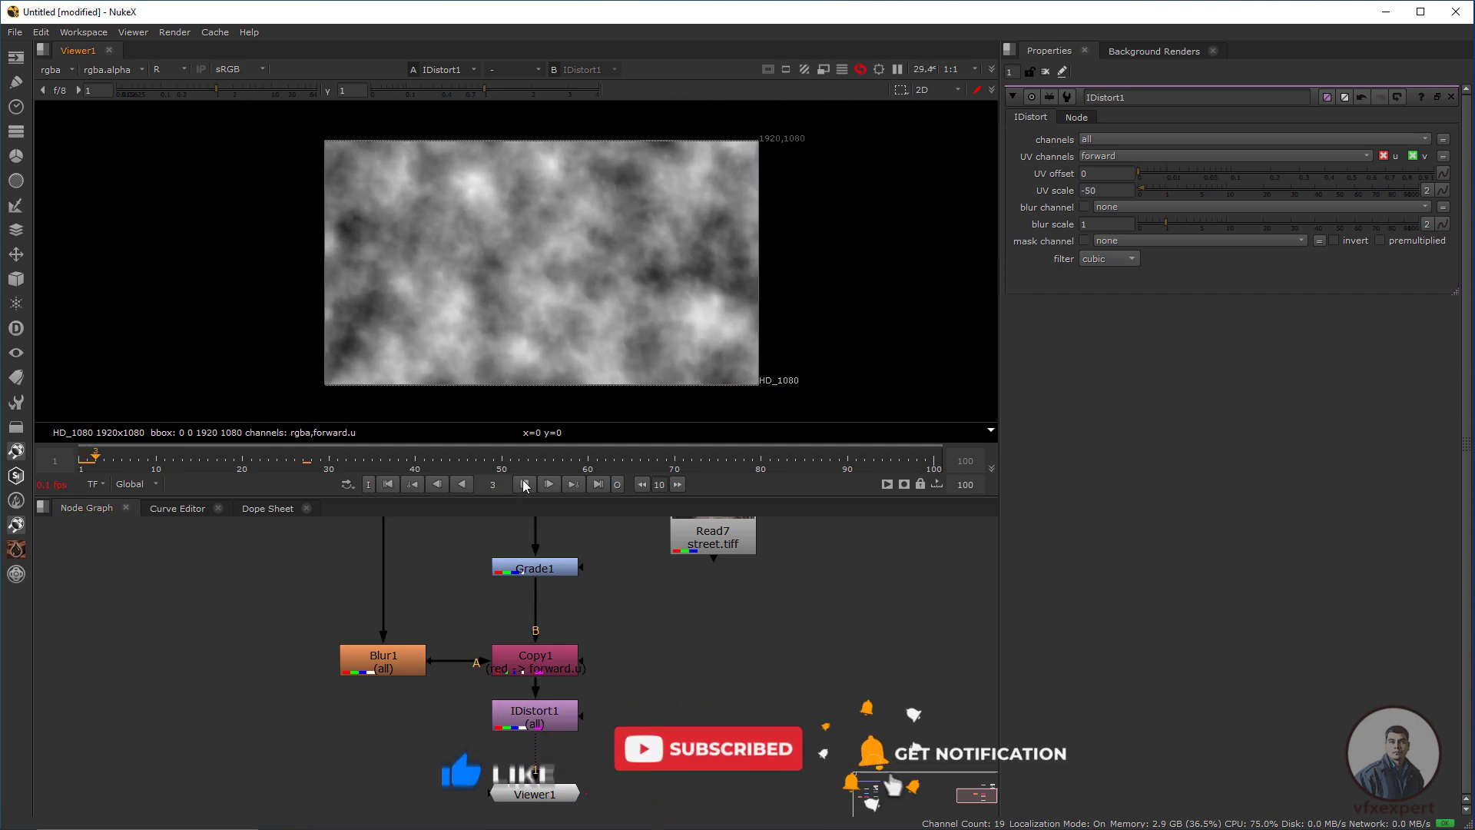
{"action": "scroll", "coordinate": [648, 235], "scroll_direction": "up", "scroll_amount": 1}
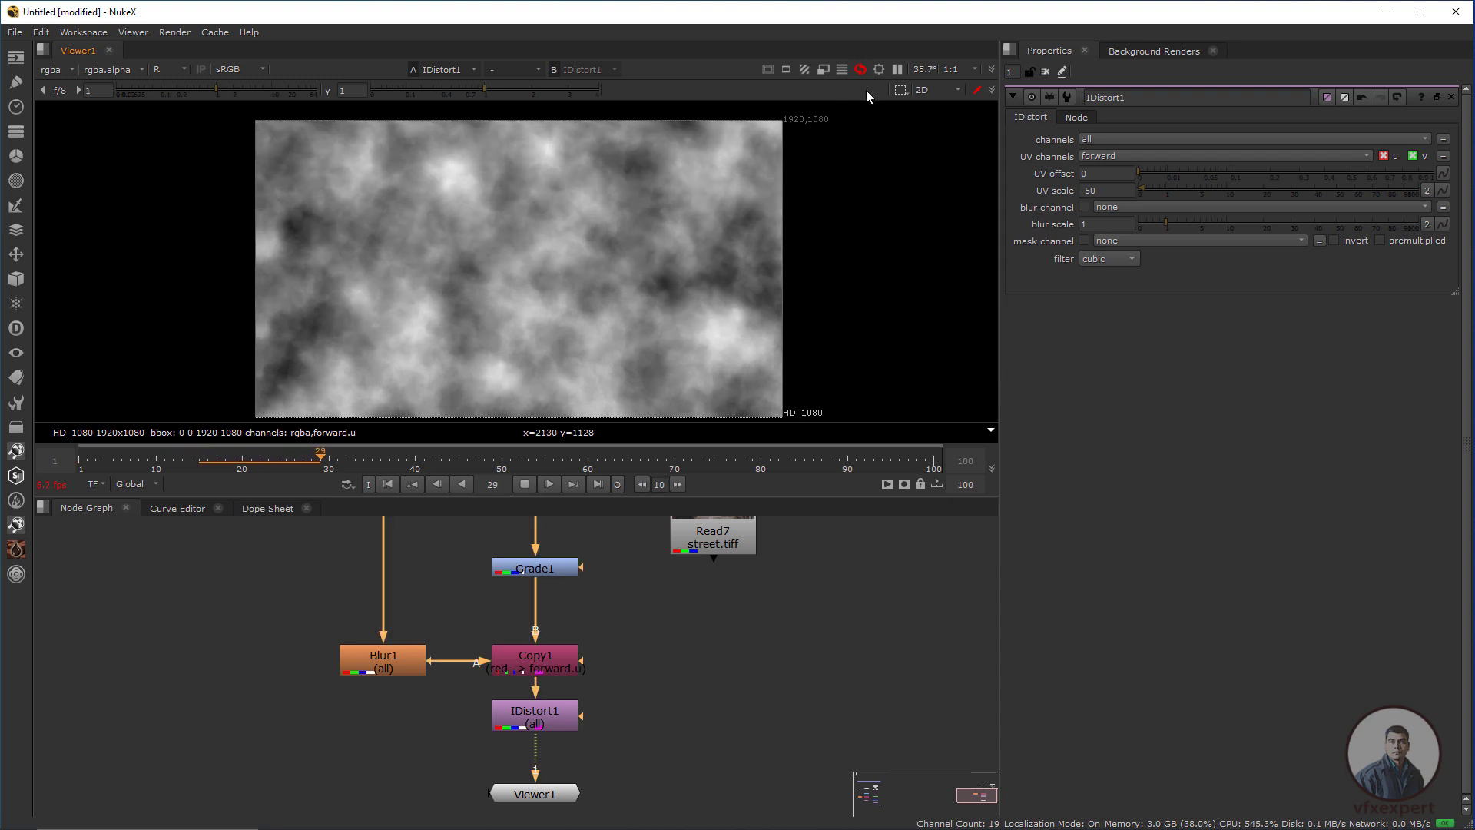
{"action": "left_click", "coordinate": [843, 69]}
{"action": "left_click", "coordinate": [524, 484]}
{"action": "left_click", "coordinate": [388, 485]}
{"action": "left_click", "coordinate": [521, 484]}
{"action": "left_click", "coordinate": [526, 484]}
Show the street.tiff footage in the Viewer and place the Viewer node below its Read node
{"action": "middle_click_drag", "start_coordinate": [722, 540], "coordinate": [691, 571]}
{"action": "left_click_drag", "start_coordinate": [691, 570], "coordinate": [676, 604]}
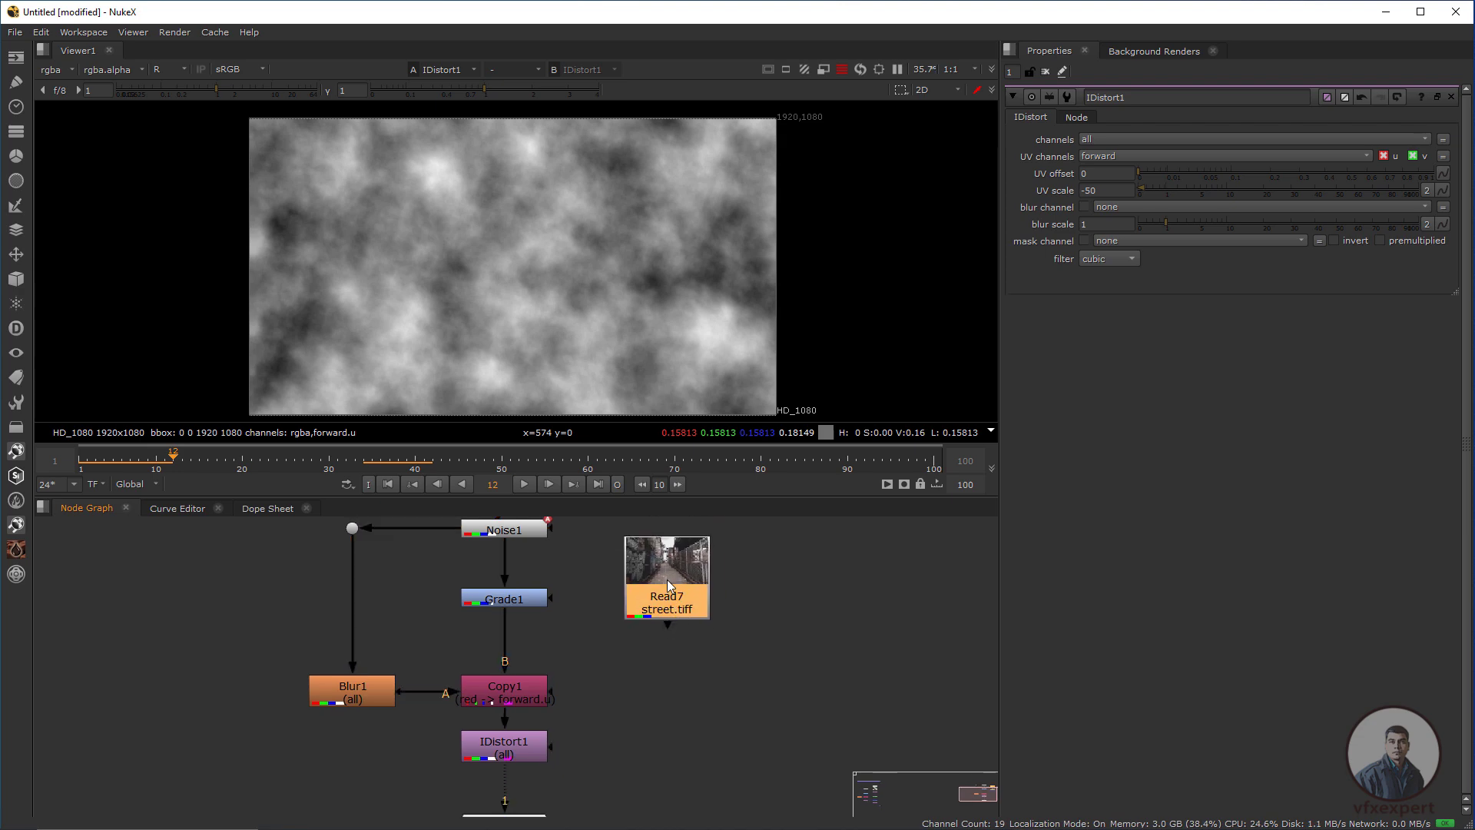
{"action": "key", "text": "1"}
{"action": "middle_click_drag", "start_coordinate": [602, 641], "coordinate": [573, 621]}
{"action": "left_click_drag", "start_coordinate": [509, 803], "coordinate": [677, 793]}
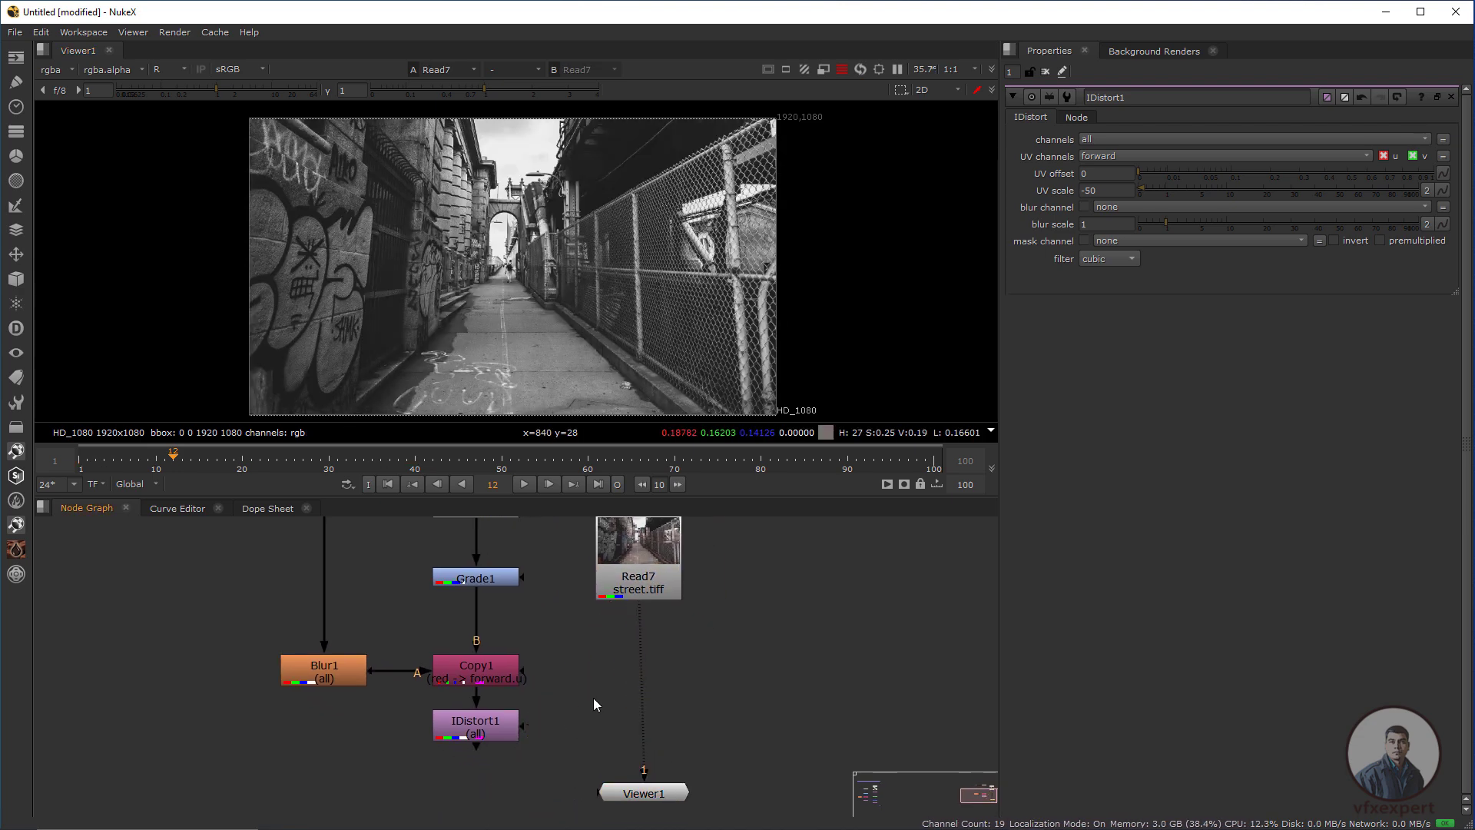
Show the IDistort output in the Viewer and place the Viewer node back below the IDistort node
{"action": "left_click", "coordinate": [496, 724]}
{"action": "key", "text": "1"}
{"action": "mouse_move", "coordinate": [642, 670]}
{"action": "middle_mouse_down"}
{"action": "mouse_move", "coordinate": [621, 693]}
{"action": "mouse_move", "coordinate": [625, 671]}
{"action": "middle_mouse_up"}
{"action": "left_click", "coordinate": [640, 695]}
{"action": "left_click_drag", "start_coordinate": [630, 795], "coordinate": [467, 803]}
Add a Merge node below the street.tiff Read node, connecting B to the footage and A to the IDistort node
{"action": "left_click", "coordinate": [630, 689]}
{"action": "key", "text": "m"}
{"action": "left_click_drag", "start_coordinate": [641, 685], "coordinate": [641, 571]}
{"action": "left_click", "coordinate": [647, 569]}
{"action": "mouse_move", "coordinate": [642, 576]}
{"action": "left_mouse_down"}
{"action": "mouse_move", "coordinate": [651, 589]}
{"action": "mouse_move", "coordinate": [638, 586]}
{"action": "left_mouse_up"}
{"action": "left_click_drag", "start_coordinate": [618, 755], "coordinate": [479, 749]}
{"action": "left_click_drag", "start_coordinate": [470, 802], "coordinate": [464, 808]}
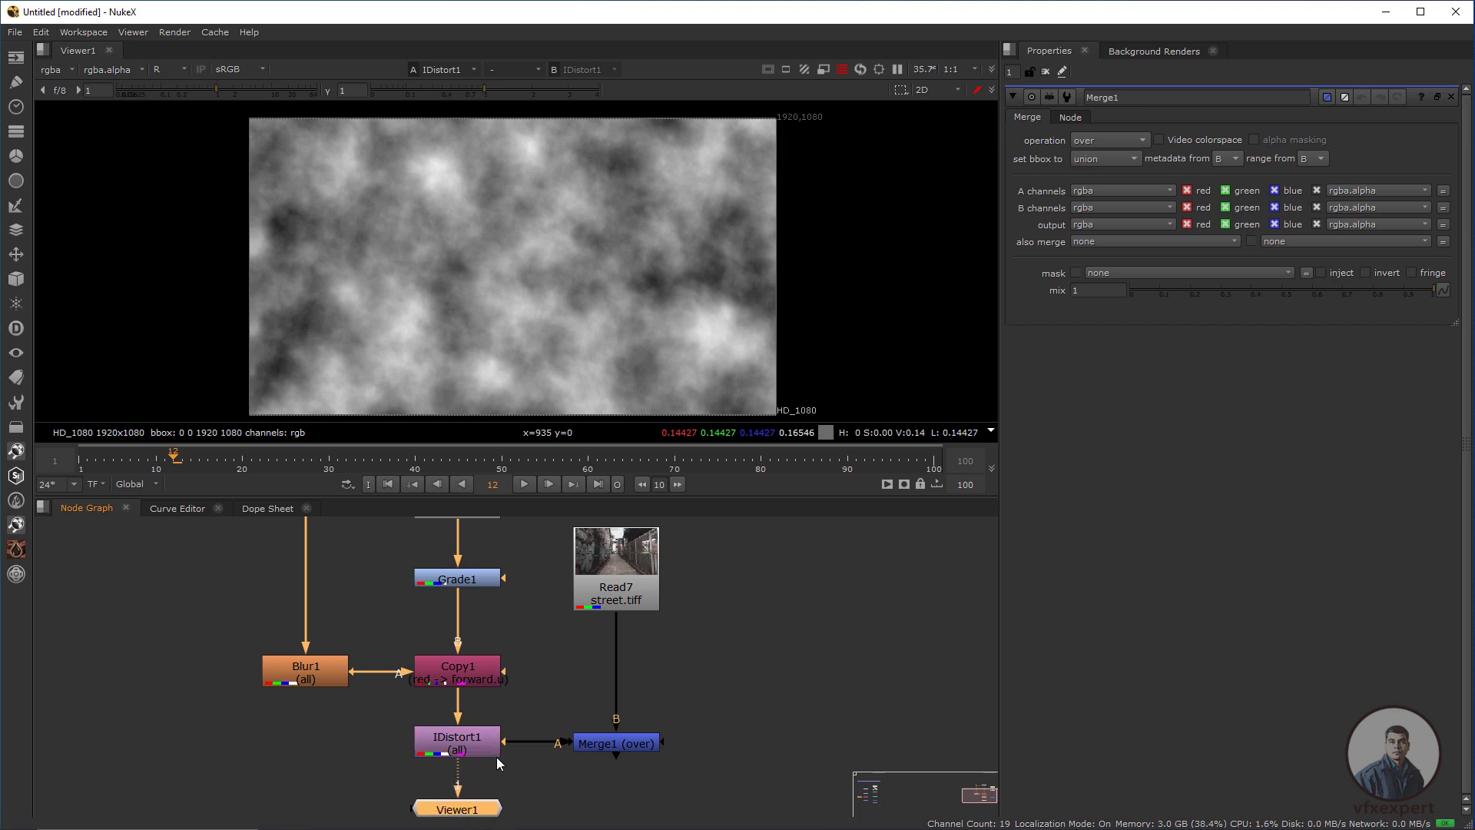
Show the output of the Merge node in the Viewer
{"action": "middle_click_drag", "start_coordinate": [504, 742], "coordinate": [487, 742]}
{"action": "middle_click_drag", "start_coordinate": [481, 577], "coordinate": [490, 594]}
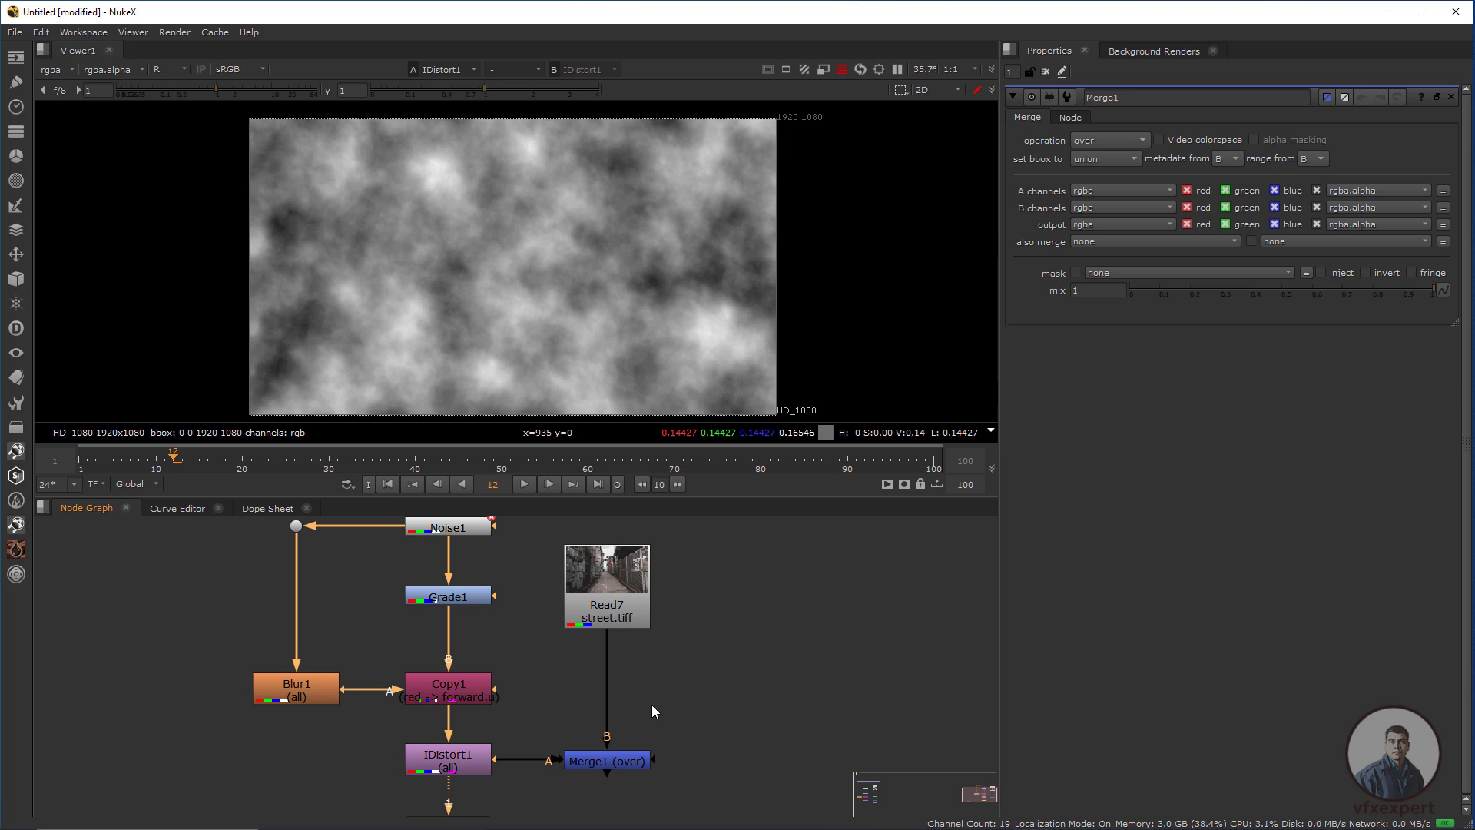
{"action": "middle_click_drag", "start_coordinate": [654, 711], "coordinate": [669, 703]}
{"action": "left_click", "coordinate": [628, 758]}
{"action": "key", "text": "1"}
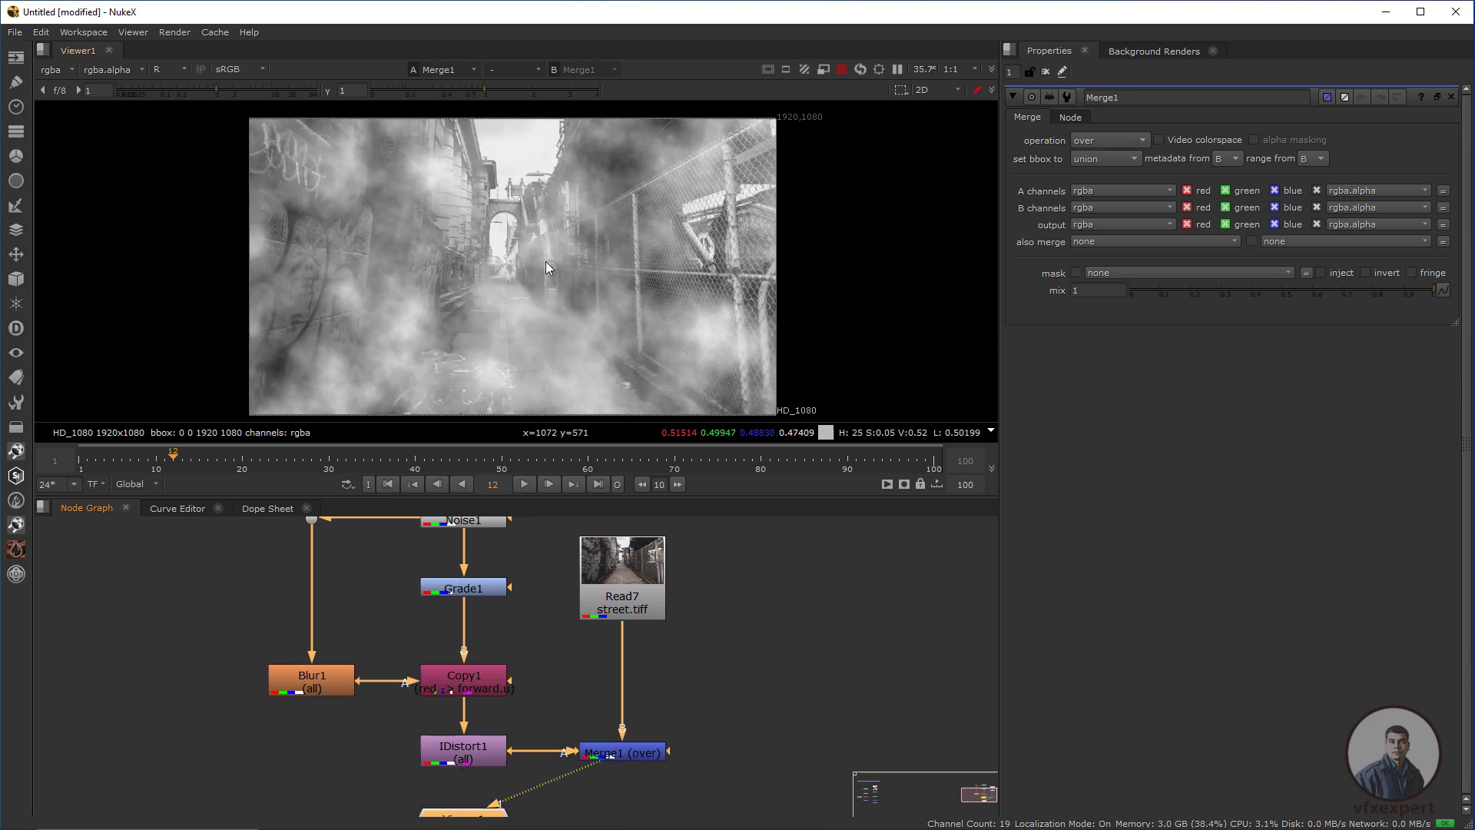
Switch the Viewer display from the red channel to RGB and play the merged noise animation over the alley
{"action": "scroll", "coordinate": [569, 284], "scroll_direction": "down", "scroll_amount": 2}
{"action": "mouse_move", "coordinate": [484, 269]}
{"action": "middle_mouse_down"}
{"action": "mouse_move", "coordinate": [440, 275]}
{"action": "mouse_move", "coordinate": [479, 270]}
{"action": "middle_mouse_up"}
{"action": "scroll", "coordinate": [435, 284], "scroll_direction": "up", "scroll_amount": 1}
{"action": "key", "text": "r"}
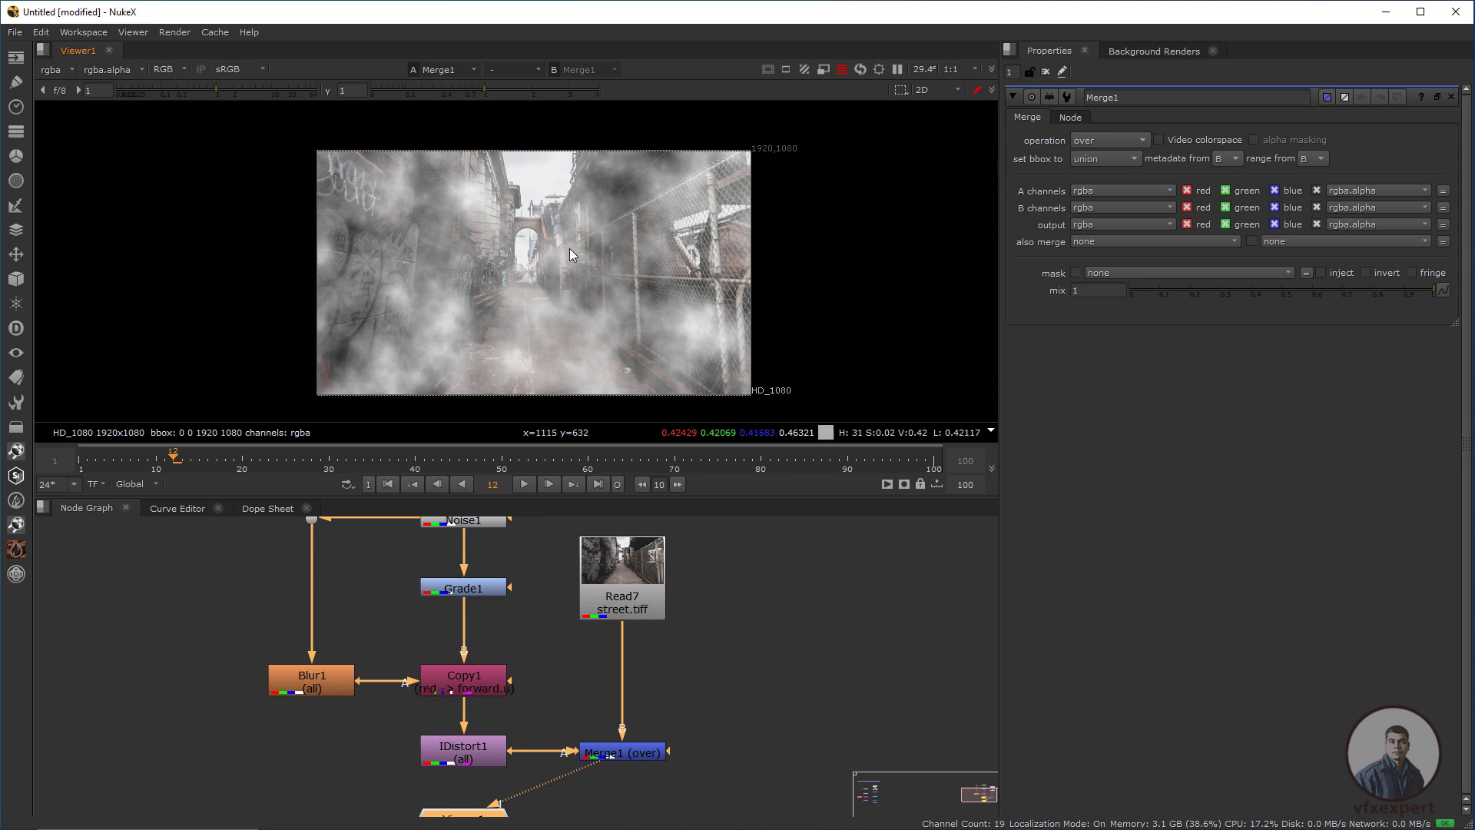
{"action": "left_click", "coordinate": [181, 69]}
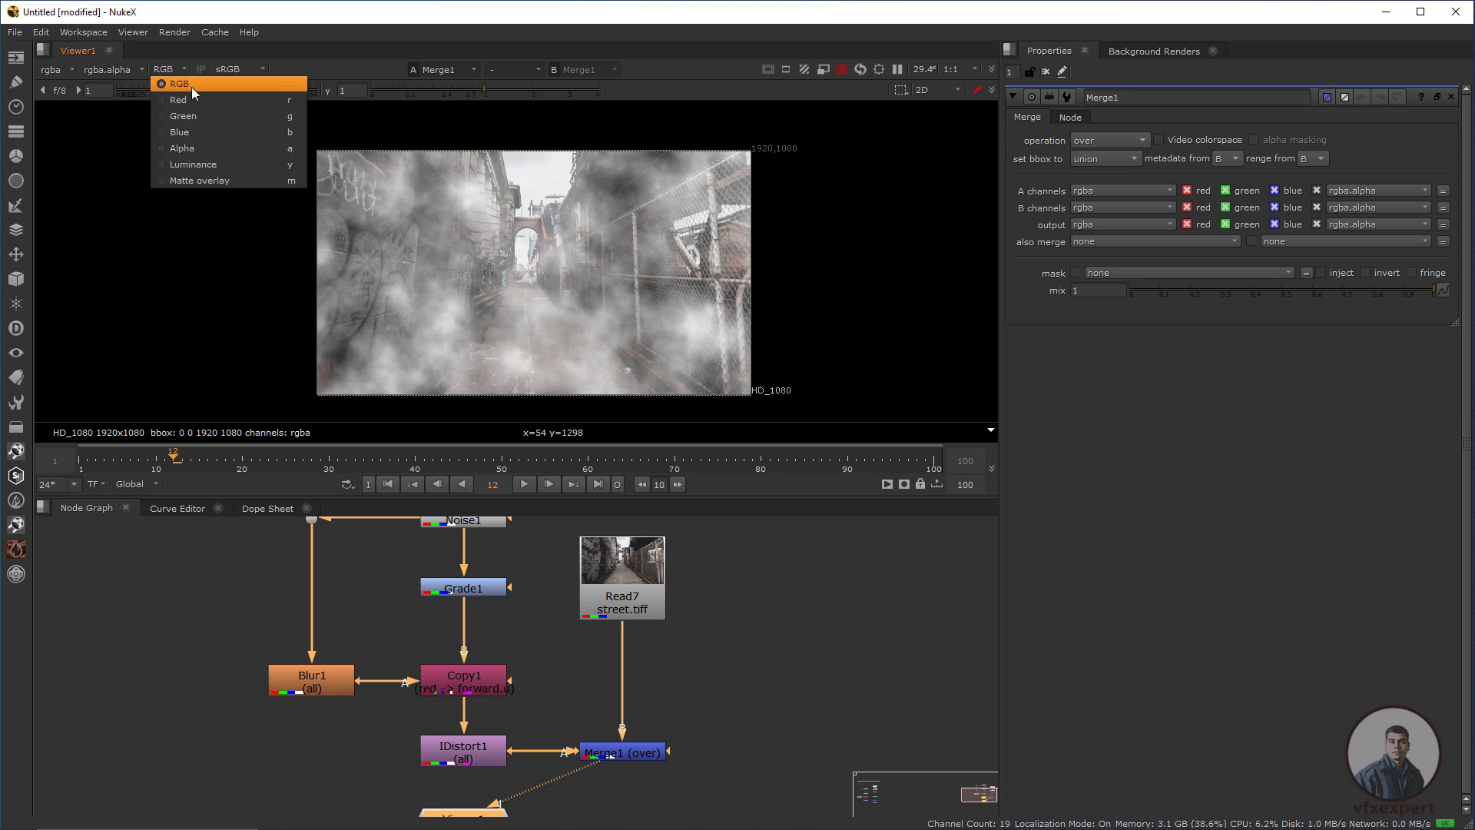
{"action": "left_click", "coordinate": [179, 73]}
{"action": "scroll", "coordinate": [544, 289], "scroll_direction": "up", "scroll_amount": 2}
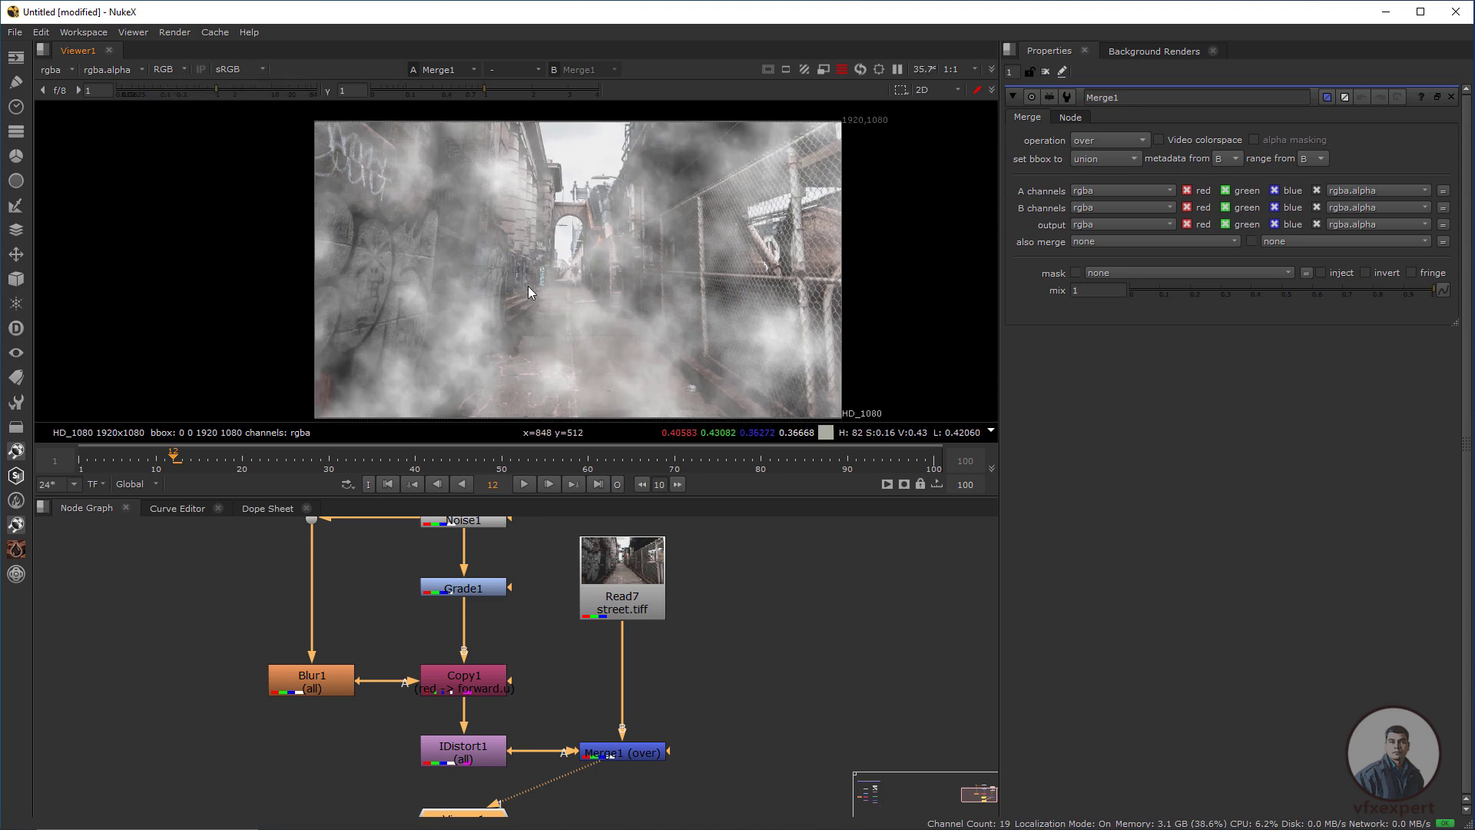
{"action": "left_click", "coordinate": [525, 484]}
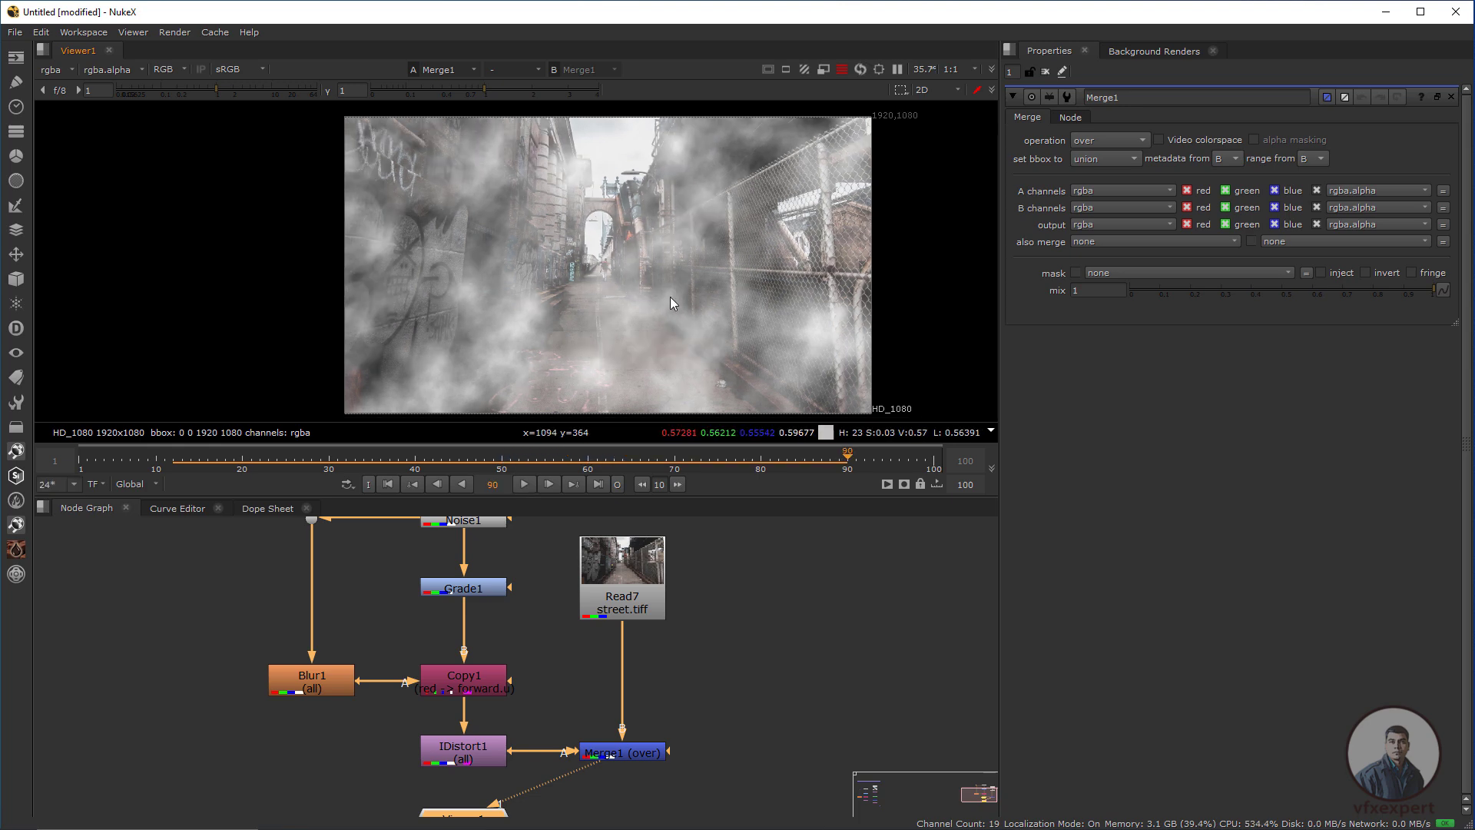
Compare the plain street.tiff footage with the Merge output in the Viewer, and scrub the merged result to frame 82
{"action": "left_click", "coordinate": [632, 586]}
{"action": "key", "text": "1"}
{"action": "left_click_drag", "start_coordinate": [563, 193], "coordinate": [655, 319], "text": "ctrl+shift"}
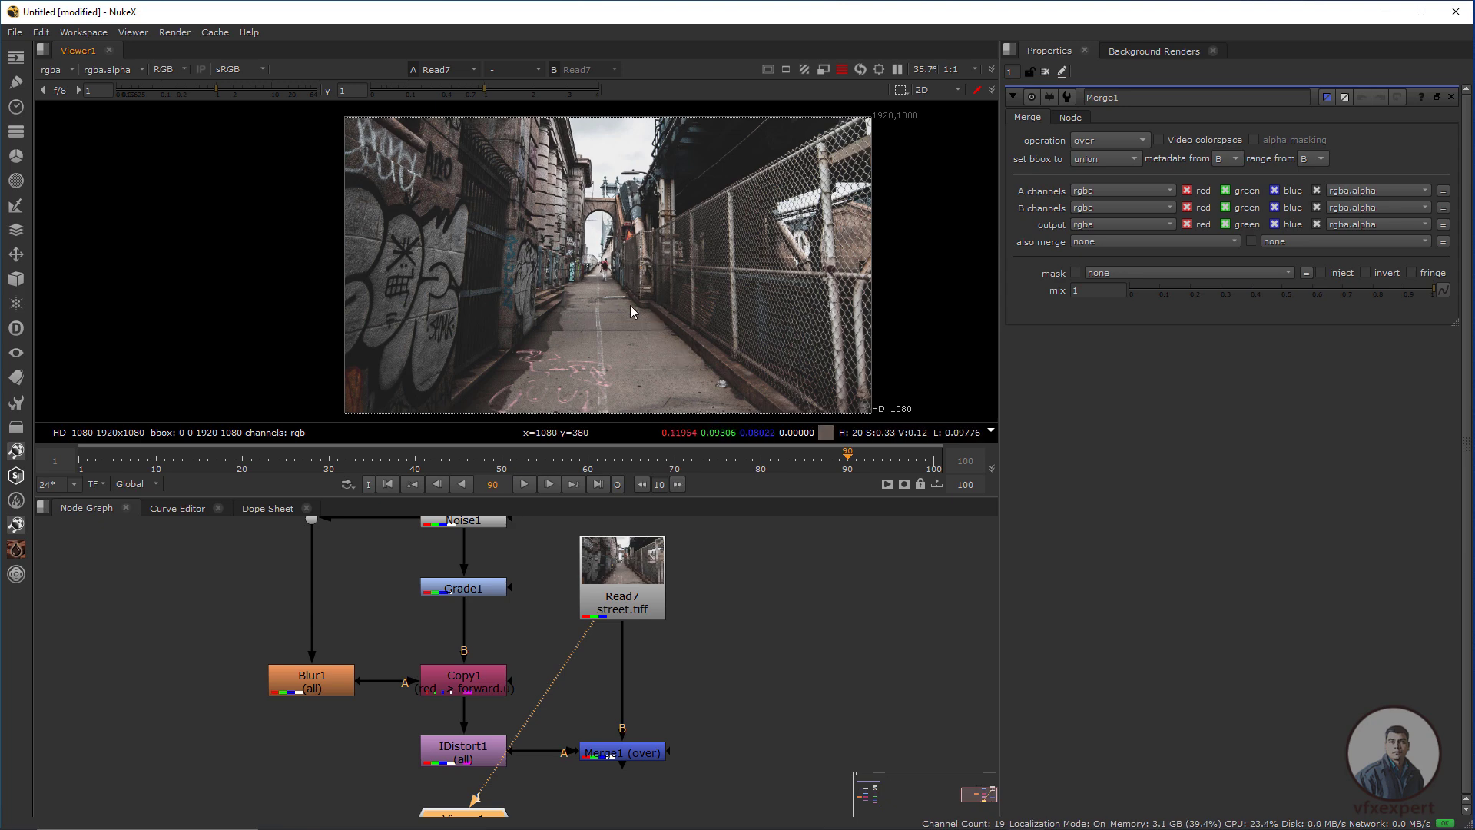
{"action": "left_click", "coordinate": [642, 754]}
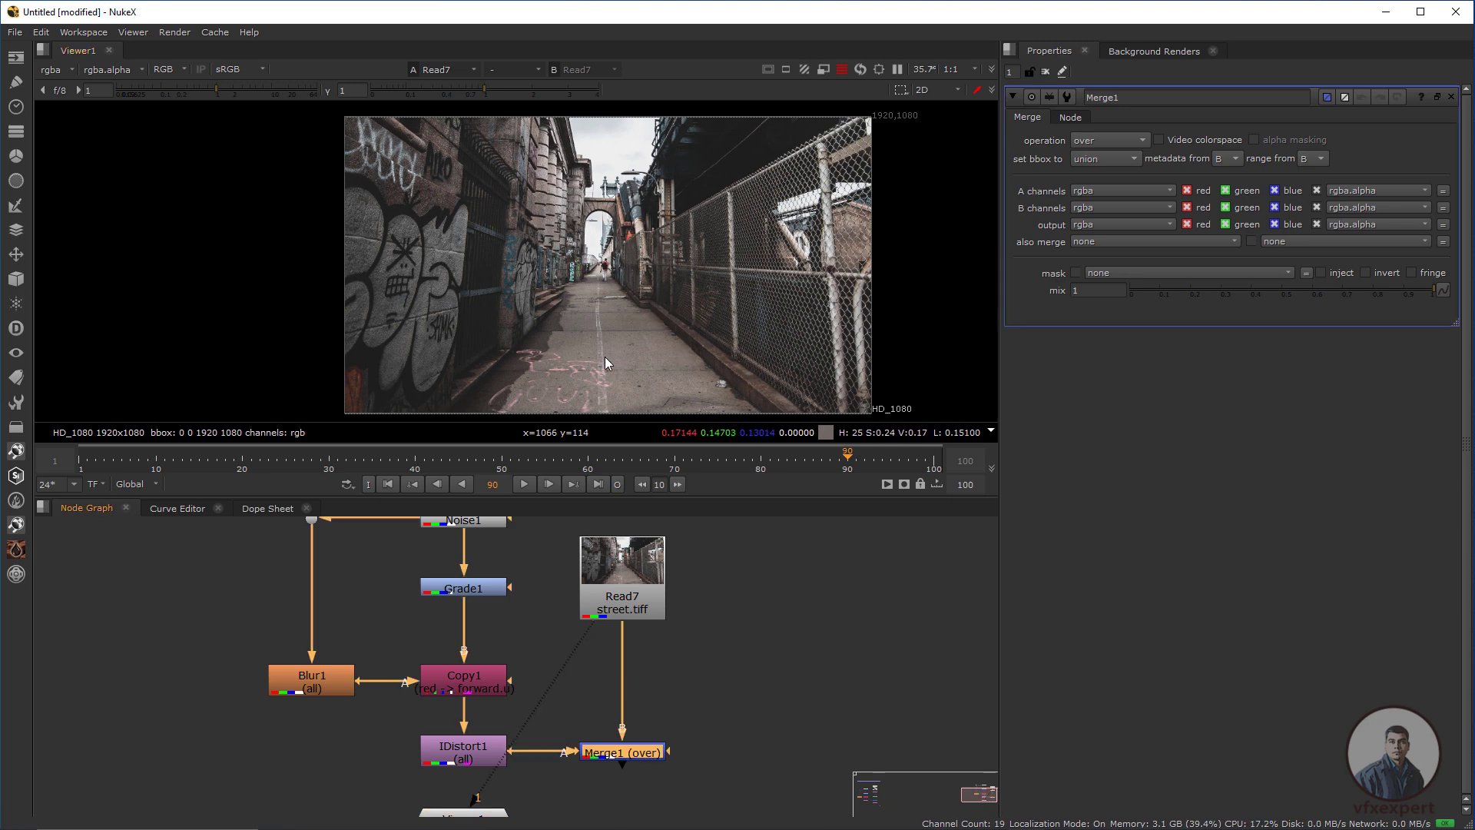
{"action": "key", "text": "1"}
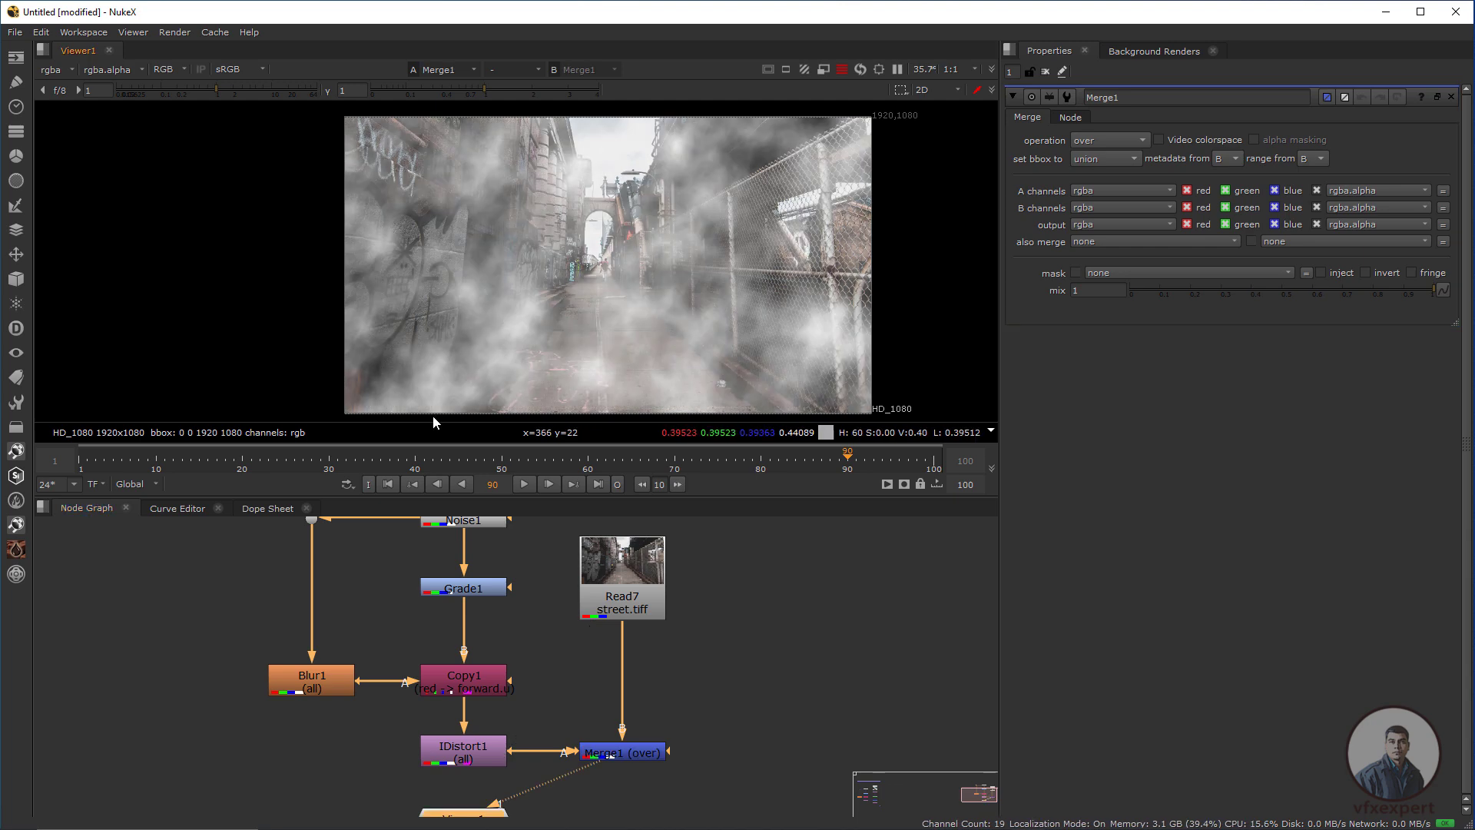
{"action": "left_click_drag", "start_coordinate": [372, 461], "coordinate": [580, 461]}
{"action": "left_click_drag", "start_coordinate": [687, 465], "coordinate": [778, 461]}
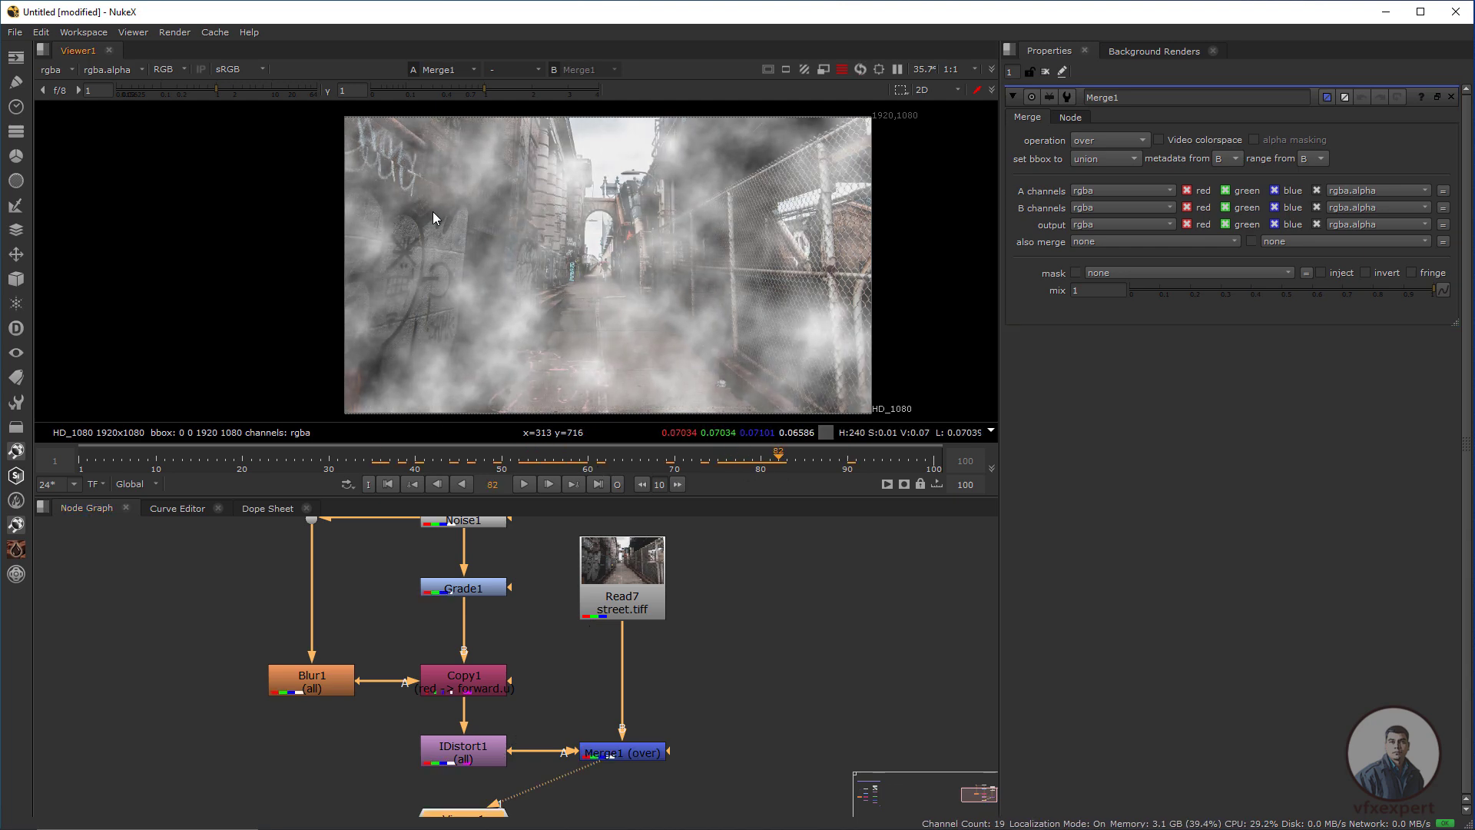
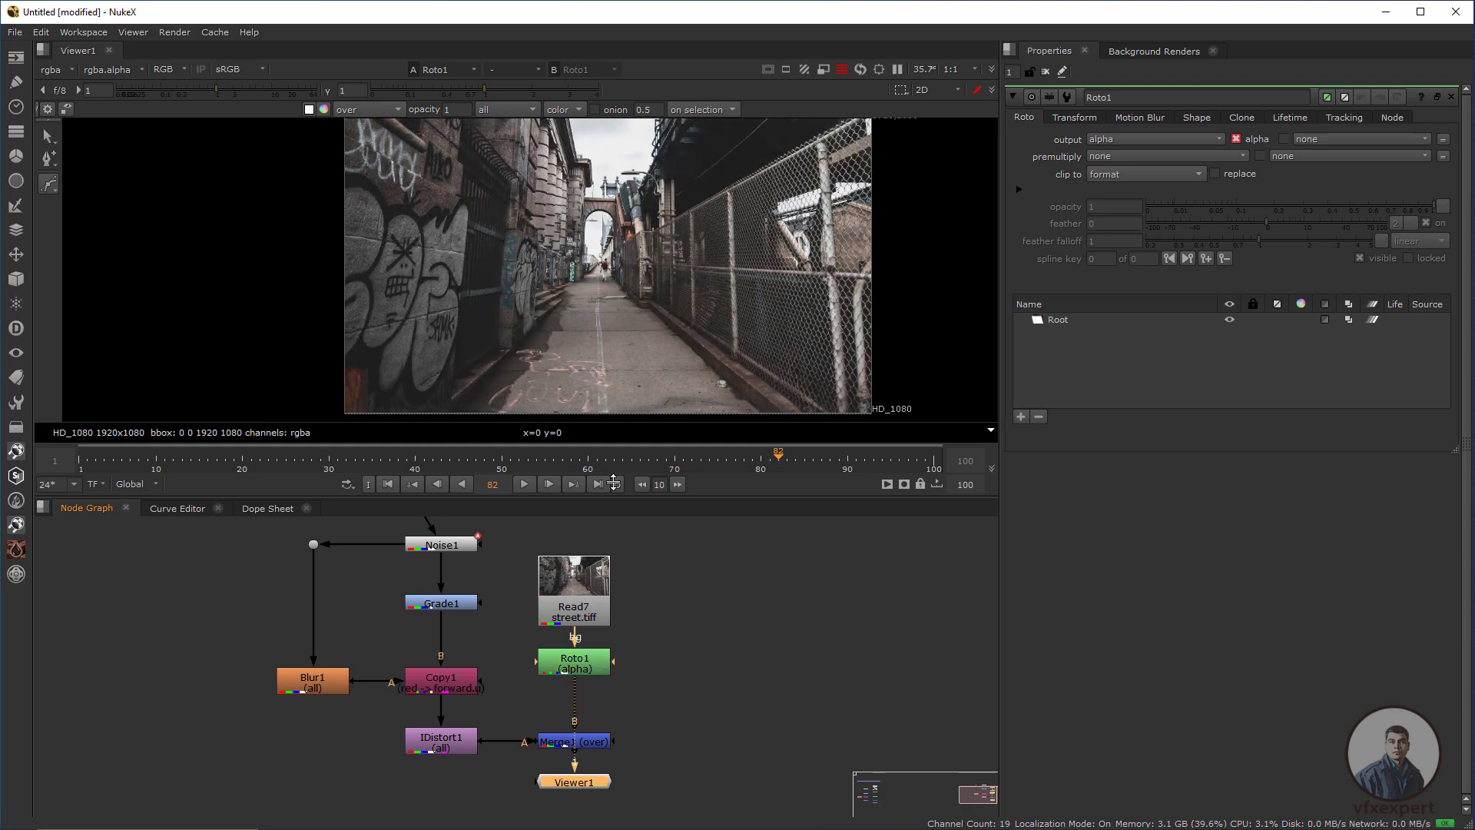
Set the output channels of the Roto node below the street.tiff Read node to rgba
{"action": "left_click", "coordinate": [576, 665]}
{"action": "middle_click_drag", "start_coordinate": [684, 272], "coordinate": [656, 323]}
{"action": "scroll", "coordinate": [656, 329], "scroll_direction": "down", "scroll_amount": 2}
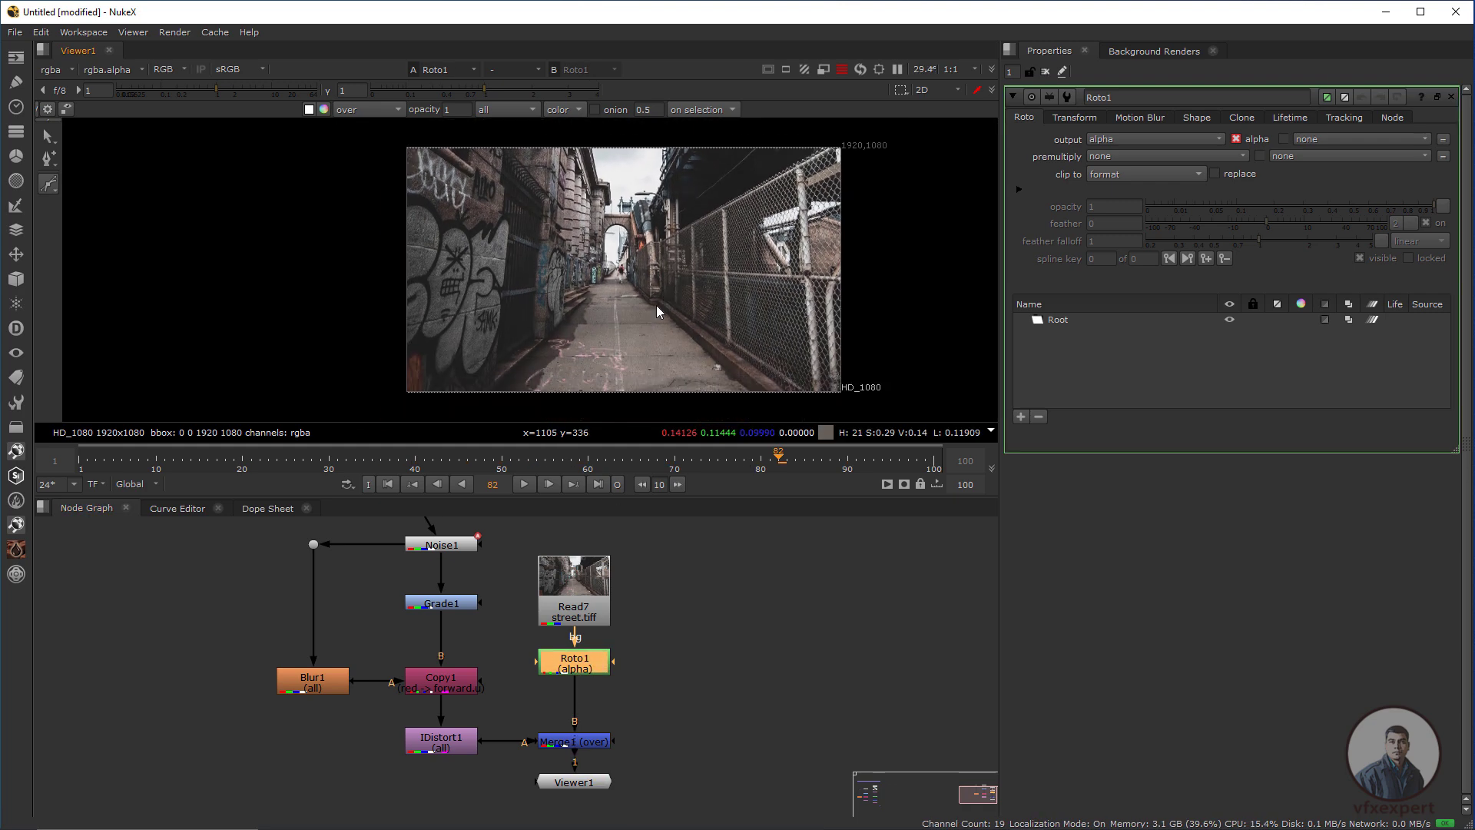
{"action": "left_click", "coordinate": [1128, 138]}
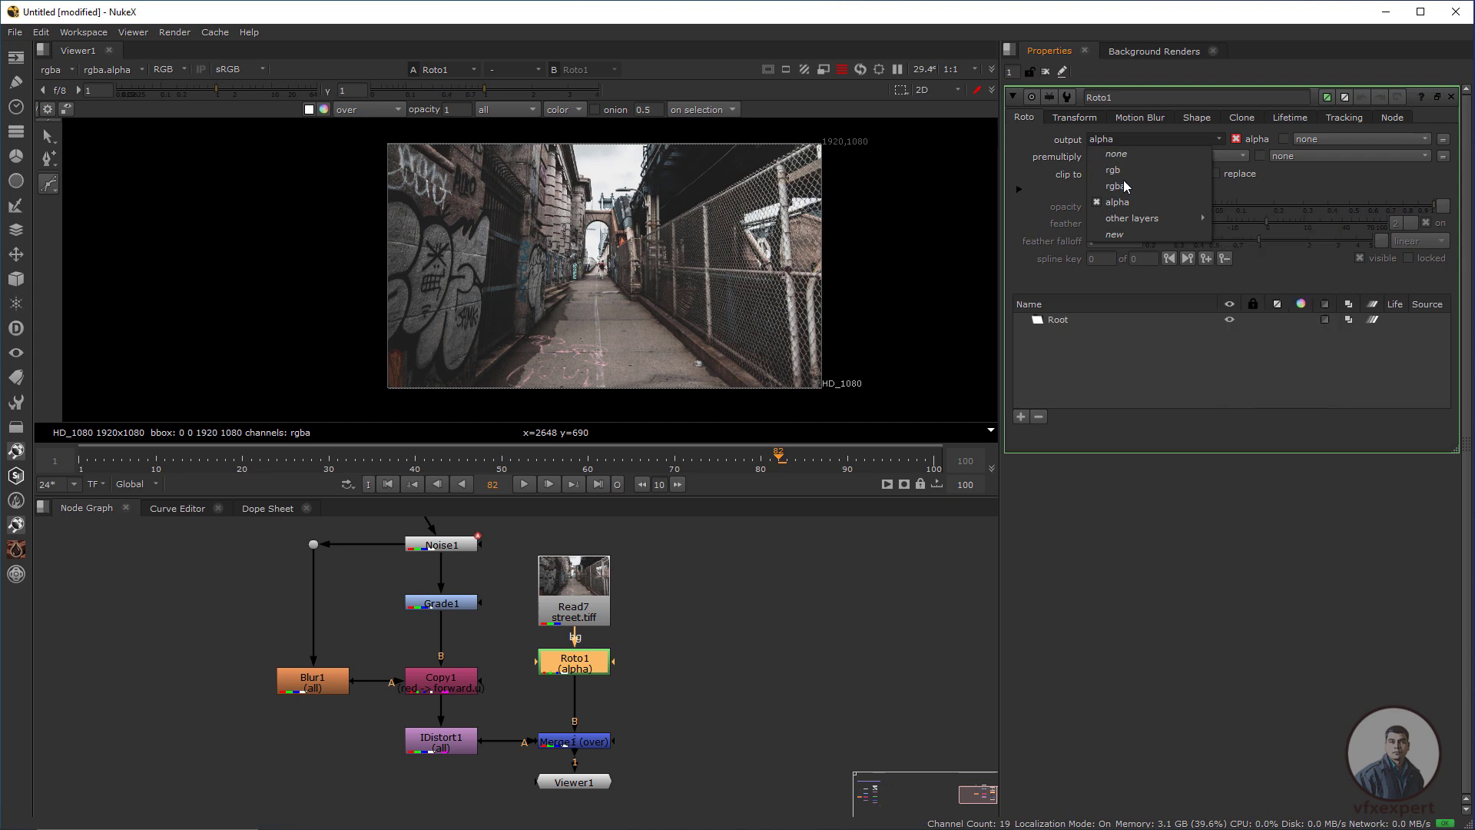
{"action": "left_click", "coordinate": [1119, 186]}
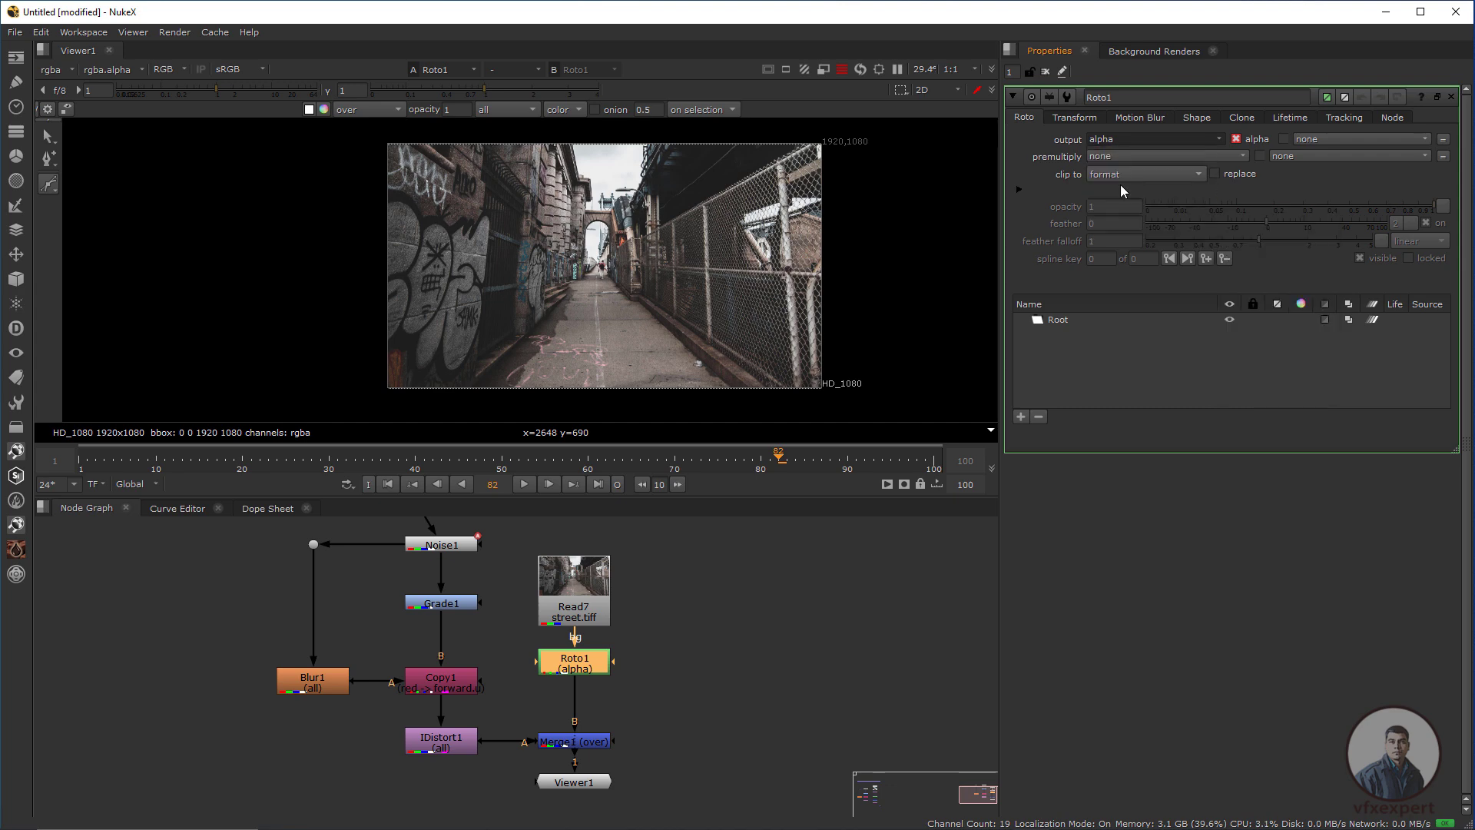
{"action": "scroll", "coordinate": [626, 254], "scroll_direction": "up", "scroll_amount": 5}
{"action": "scroll", "coordinate": [624, 249], "scroll_direction": "up", "scroll_amount": 4}
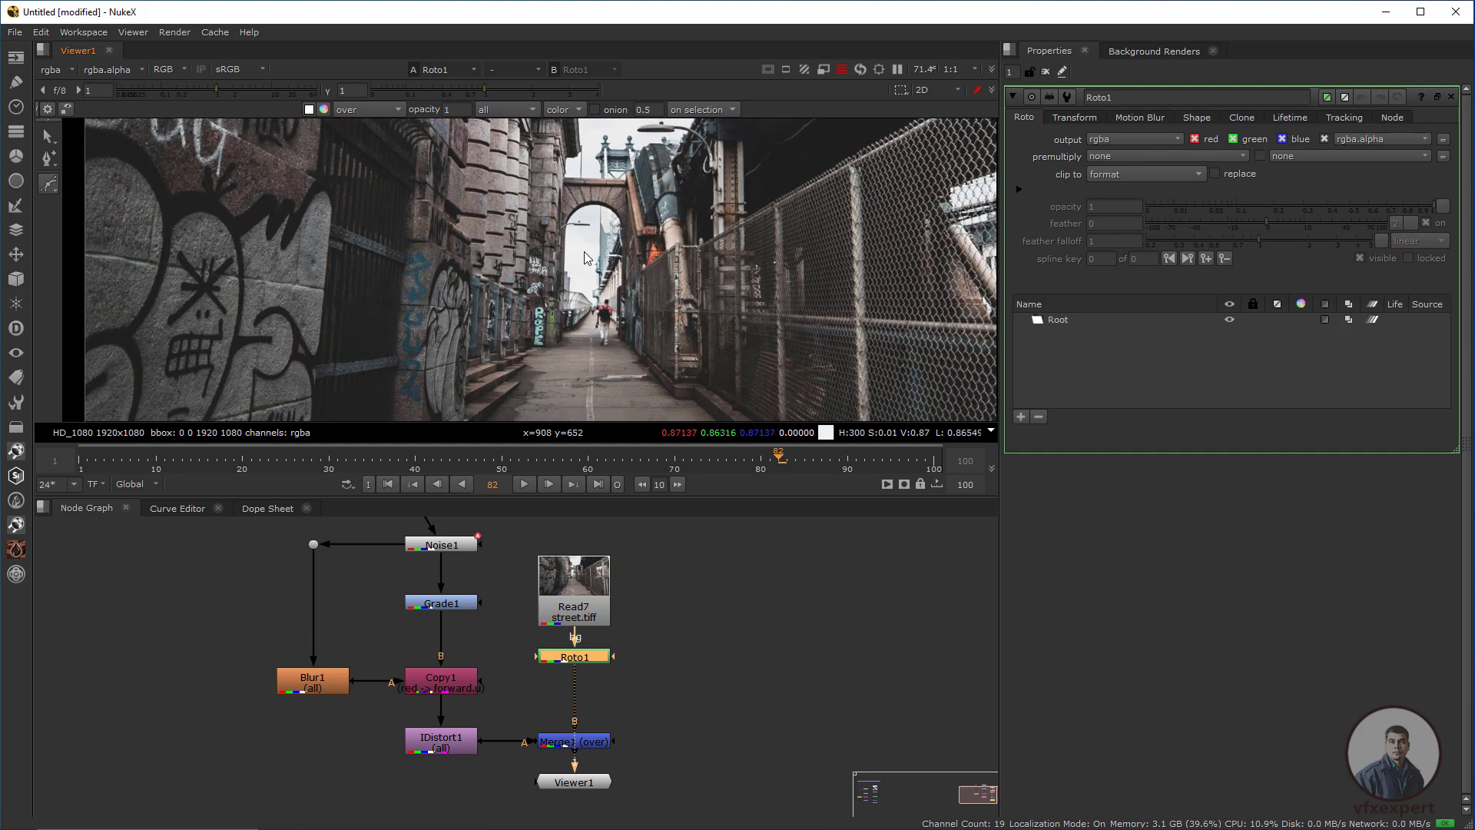
{"action": "scroll", "coordinate": [532, 255], "scroll_direction": "down", "scroll_amount": 4}
{"action": "middle_click_drag", "start_coordinate": [485, 250], "coordinate": [500, 255]}
{"action": "left_click", "coordinate": [66, 180]}
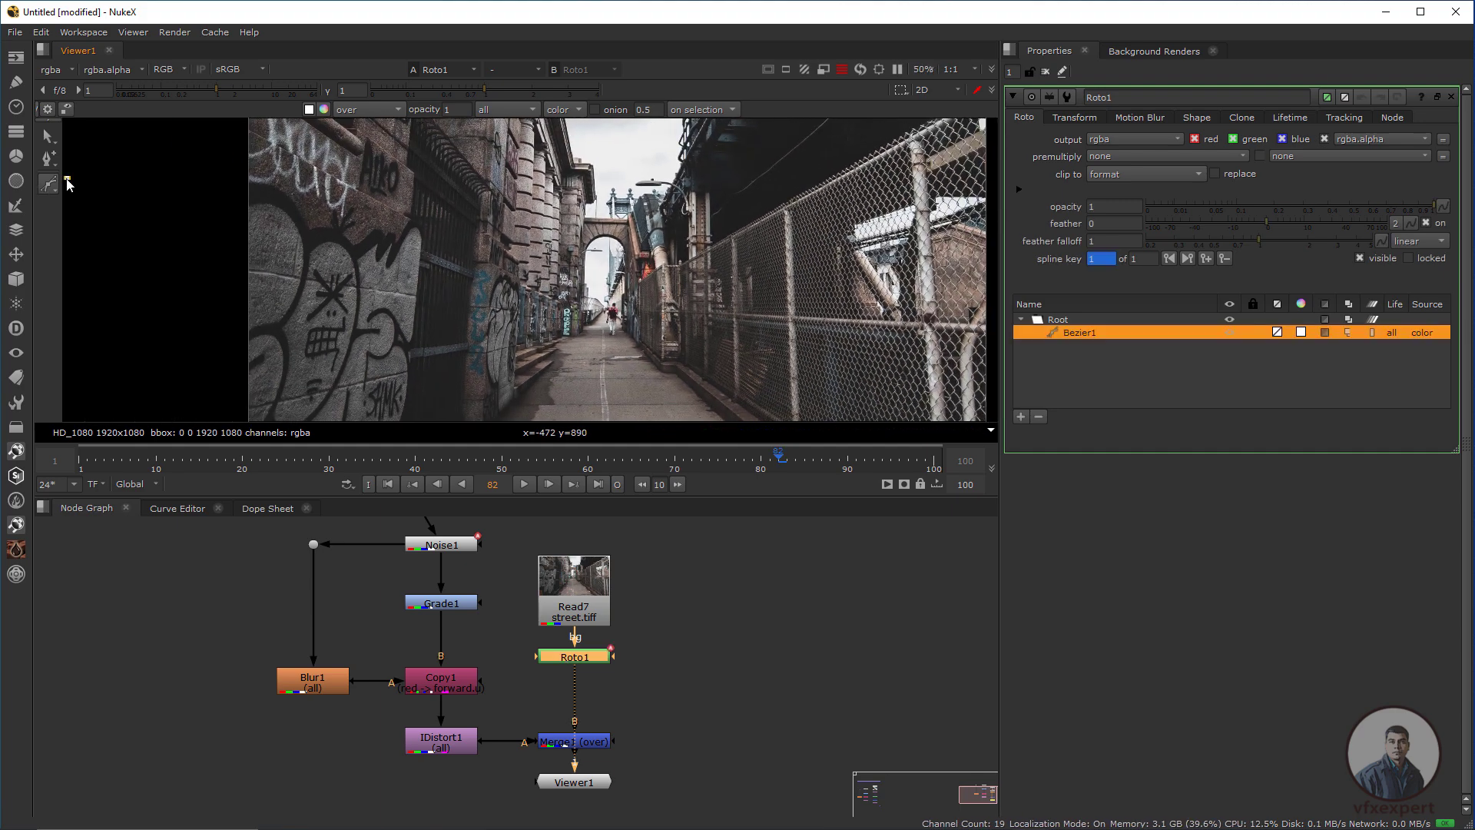
{"action": "left_click", "coordinate": [57, 182]}
{"action": "left_click", "coordinate": [1072, 376]}
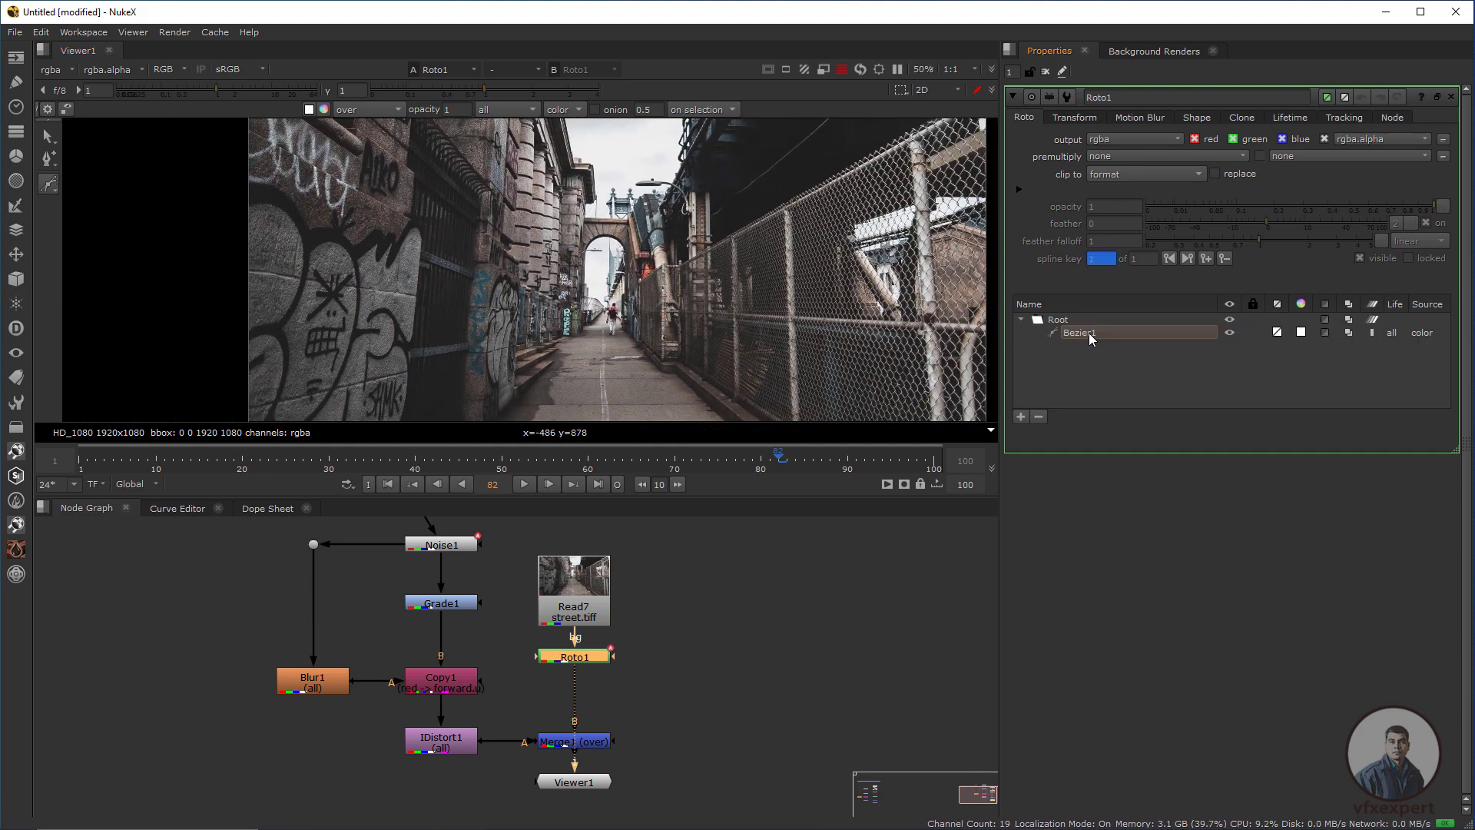
{"action": "left_click", "coordinate": [1090, 334]}
{"action": "left_click", "coordinate": [1041, 416]}
Draw a rectangle roto shape over the bright archway at the far end of the alley
{"action": "left_click_drag", "start_coordinate": [53, 182], "coordinate": [125, 245]}
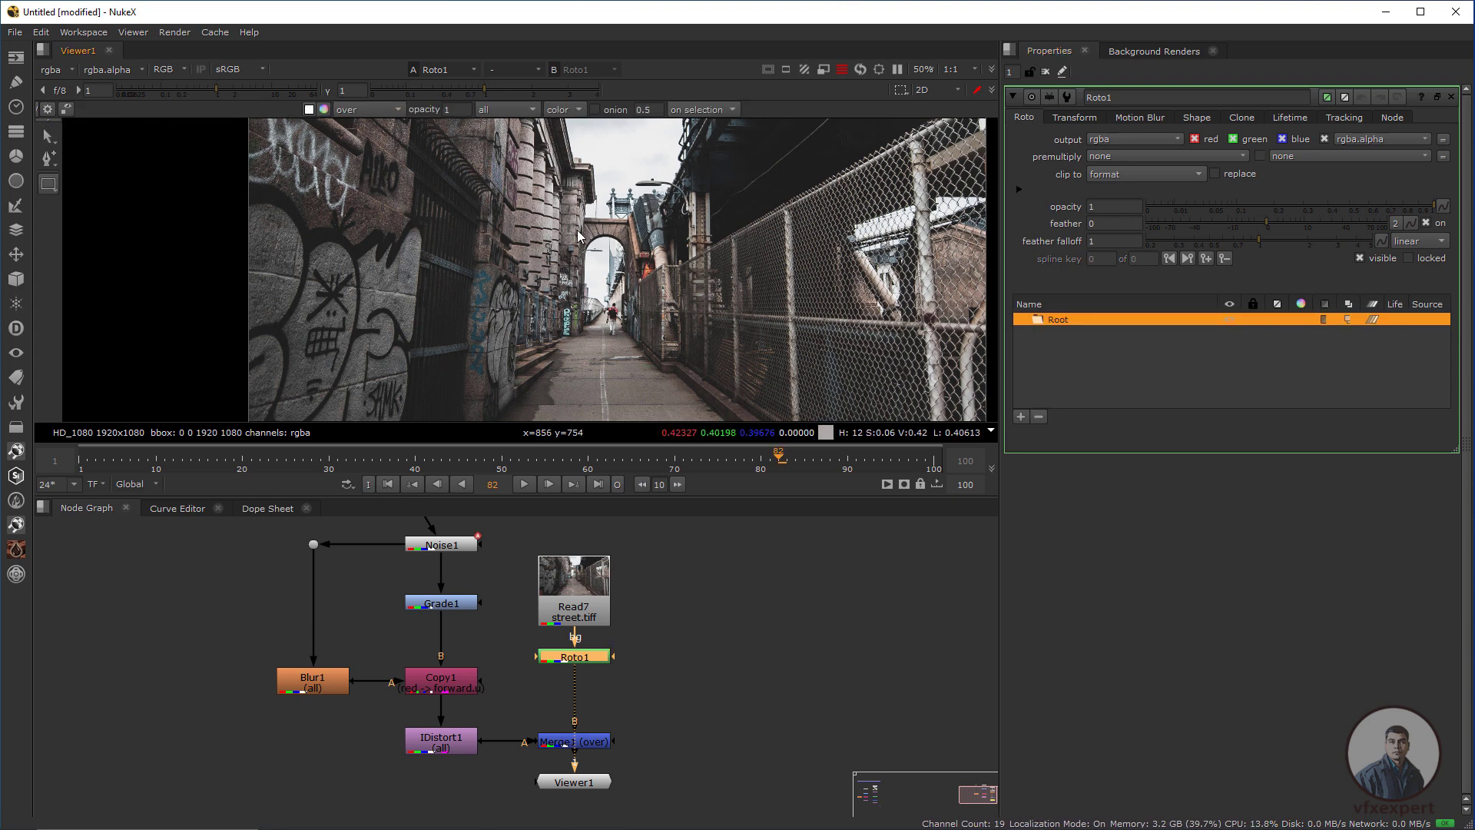
{"action": "left_click_drag", "start_coordinate": [576, 225], "coordinate": [635, 335]}
{"action": "scroll", "coordinate": [632, 287], "scroll_direction": "down", "scroll_amount": 1}
{"action": "mouse_move", "coordinate": [613, 279]}
{"action": "middle_mouse_down"}
{"action": "mouse_move", "coordinate": [632, 288]}
{"action": "mouse_move", "coordinate": [606, 290]}
{"action": "middle_mouse_up"}
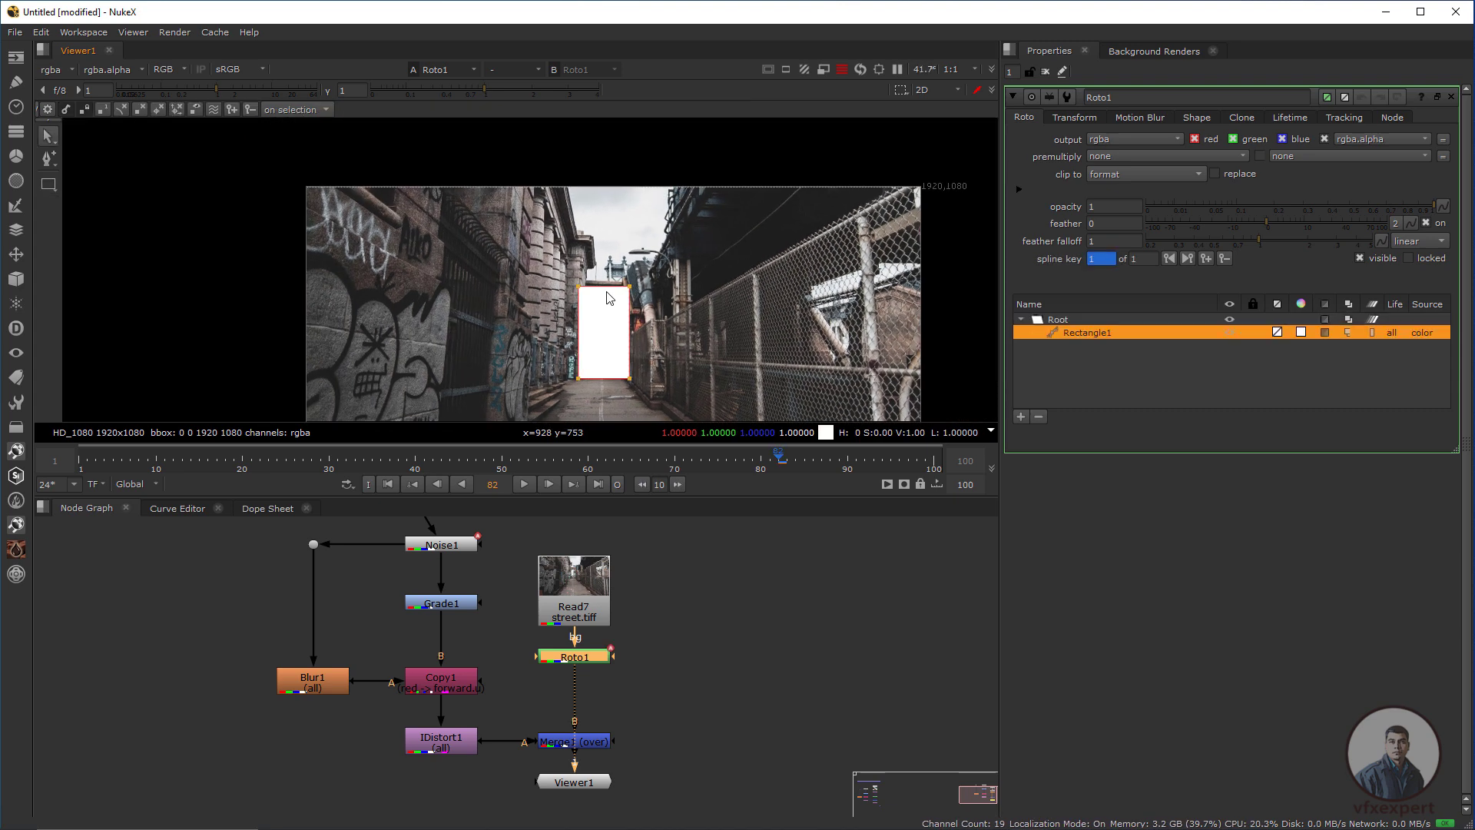
{"action": "scroll", "coordinate": [606, 291], "scroll_direction": "down", "scroll_amount": 2}
{"action": "middle_click_drag", "start_coordinate": [625, 370], "coordinate": [631, 279]}
{"action": "scroll", "coordinate": [612, 302], "scroll_direction": "up", "scroll_amount": 2}
{"action": "scroll", "coordinate": [631, 285], "scroll_direction": "down", "scroll_amount": 1}
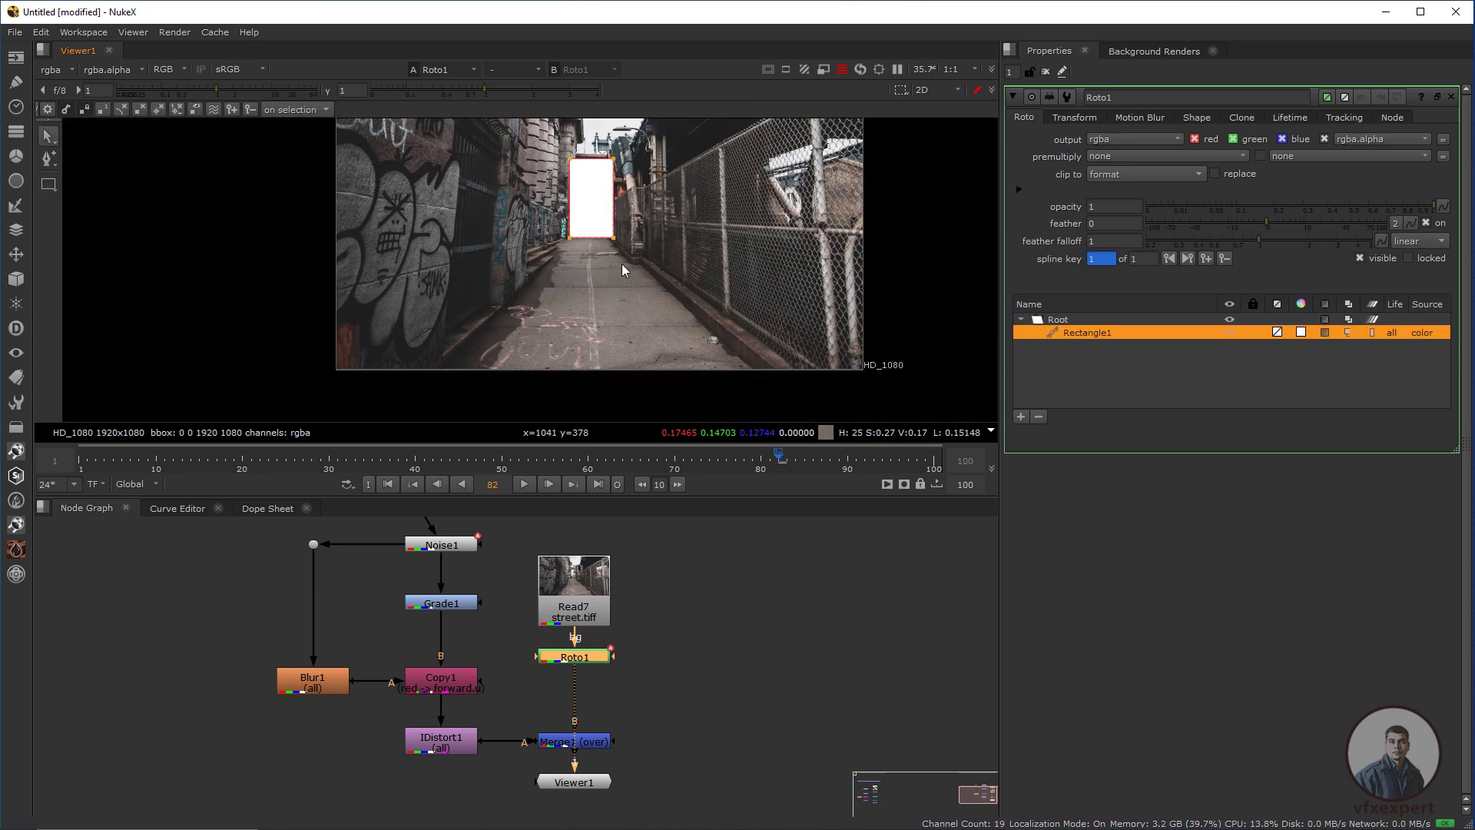
Pull the feather points of the rectangle's corners outward beyond the image frame to give the shape a wide soft falloff
{"action": "left_click_drag", "start_coordinate": [841, 403], "coordinate": [879, 430]}
{"action": "scroll", "coordinate": [642, 254], "scroll_direction": "down", "scroll_amount": 2}
{"action": "middle_click_drag", "start_coordinate": [642, 242], "coordinate": [642, 306]}
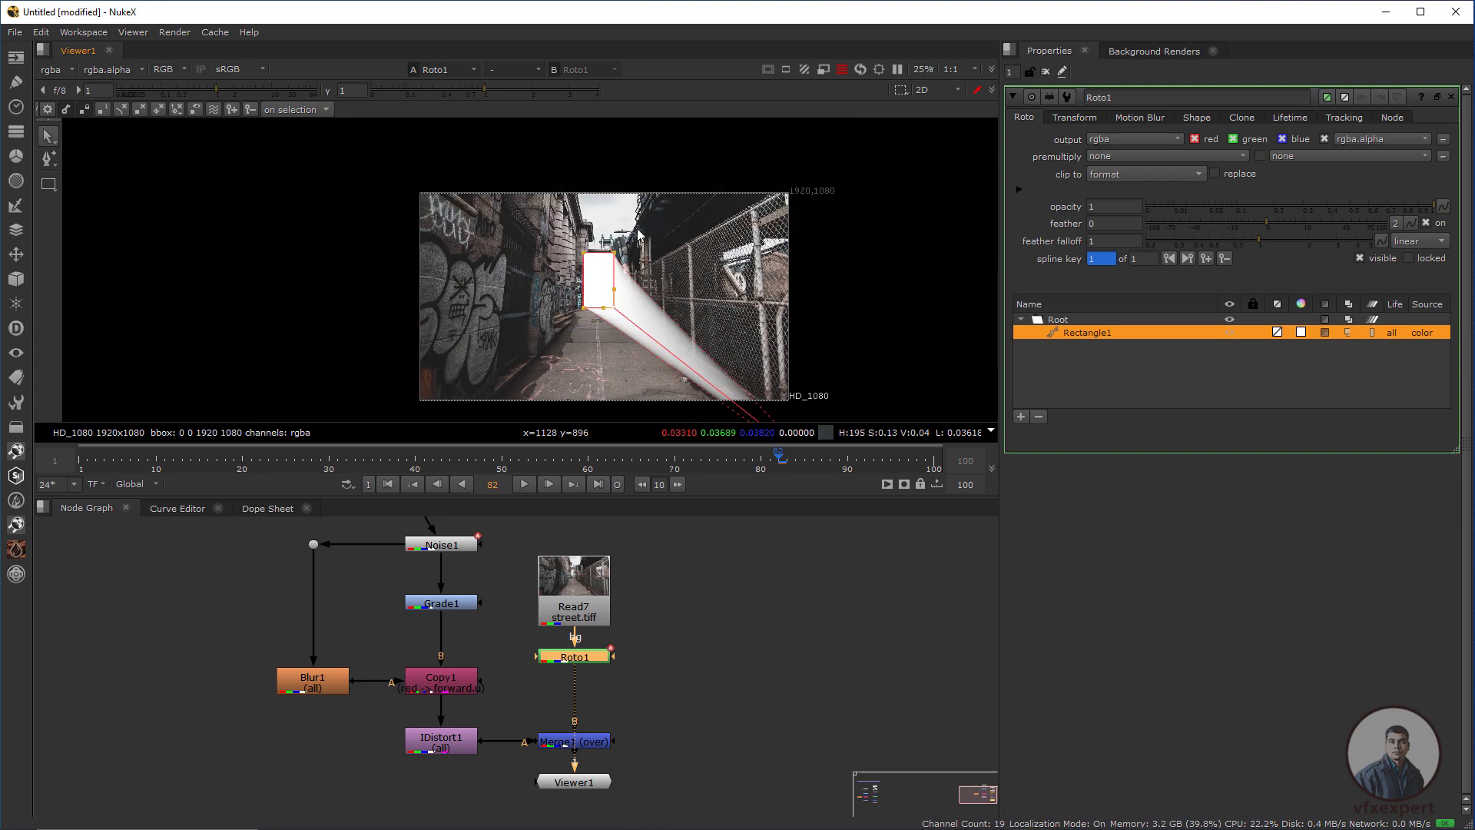
{"action": "left_click_drag", "start_coordinate": [615, 252], "coordinate": [805, 148], "text": "ctrl"}
{"action": "middle_click_drag", "start_coordinate": [584, 252], "coordinate": [700, 228]}
{"action": "left_click_drag", "start_coordinate": [698, 228], "coordinate": [500, 81], "text": "ctrl"}
{"action": "middle_click_drag", "start_coordinate": [685, 284], "coordinate": [700, 259]}
{"action": "left_click_drag", "start_coordinate": [713, 258], "coordinate": [749, 260], "text": "ctrl"}
{"action": "middle_click_drag", "start_coordinate": [752, 346], "coordinate": [737, 287]}
{"action": "scroll", "coordinate": [738, 287], "scroll_direction": "down", "scroll_amount": 2}
{"action": "left_click", "coordinate": [866, 231]}
{"action": "middle_click_drag", "start_coordinate": [865, 231], "coordinate": [762, 290]}
Close the Roto properties and show the Merge output in the Viewer, with the Viewer node moved aside
{"action": "left_click", "coordinate": [1047, 74]}
{"action": "middle_click_drag", "start_coordinate": [638, 696], "coordinate": [691, 640]}
{"action": "left_click_drag", "start_coordinate": [656, 732], "coordinate": [762, 735]}
{"action": "left_click", "coordinate": [640, 686]}
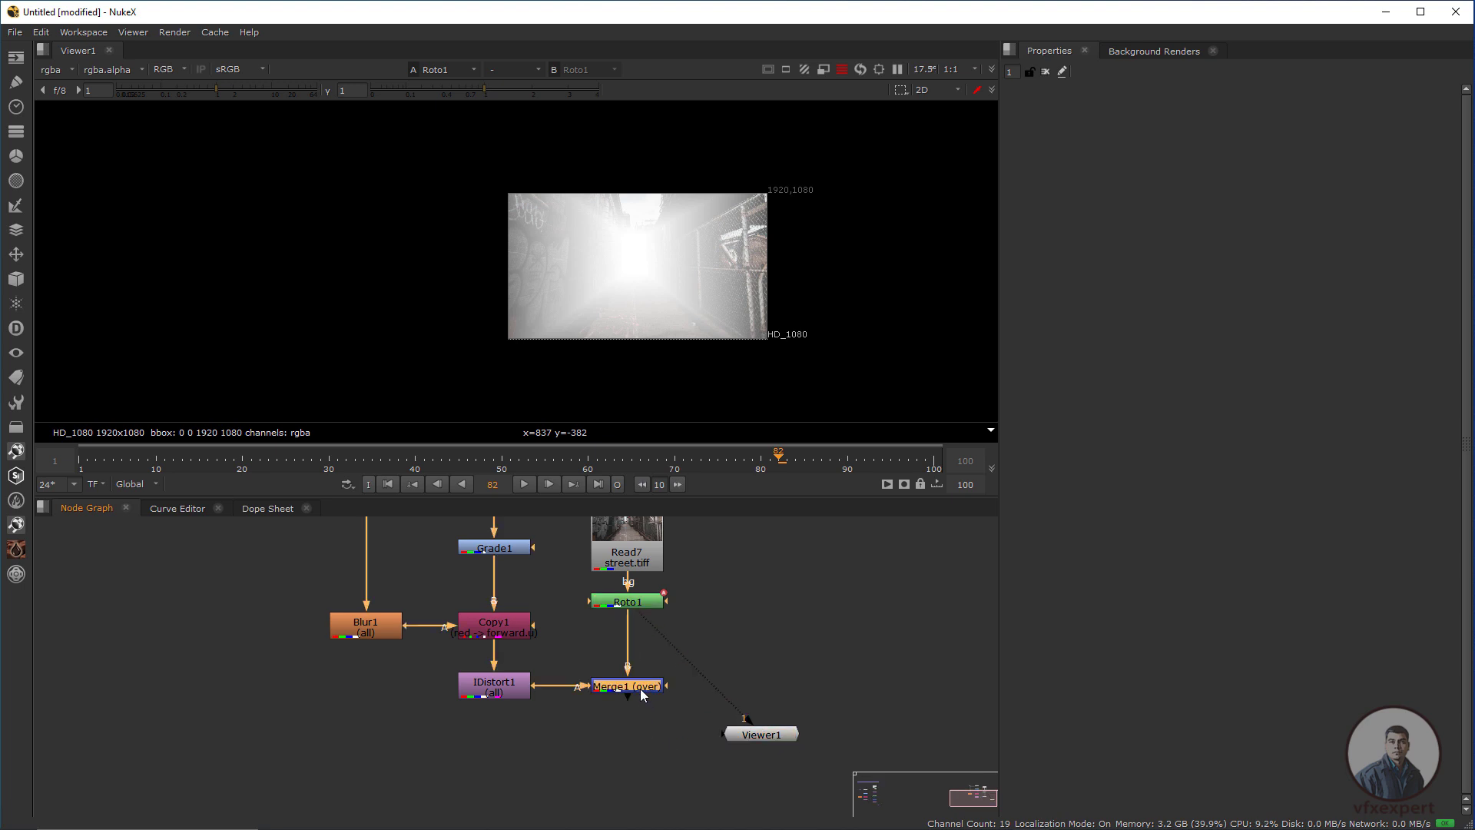
{"action": "key", "text": "1"}
{"action": "scroll", "coordinate": [698, 264], "scroll_direction": "up", "scroll_amount": 3}
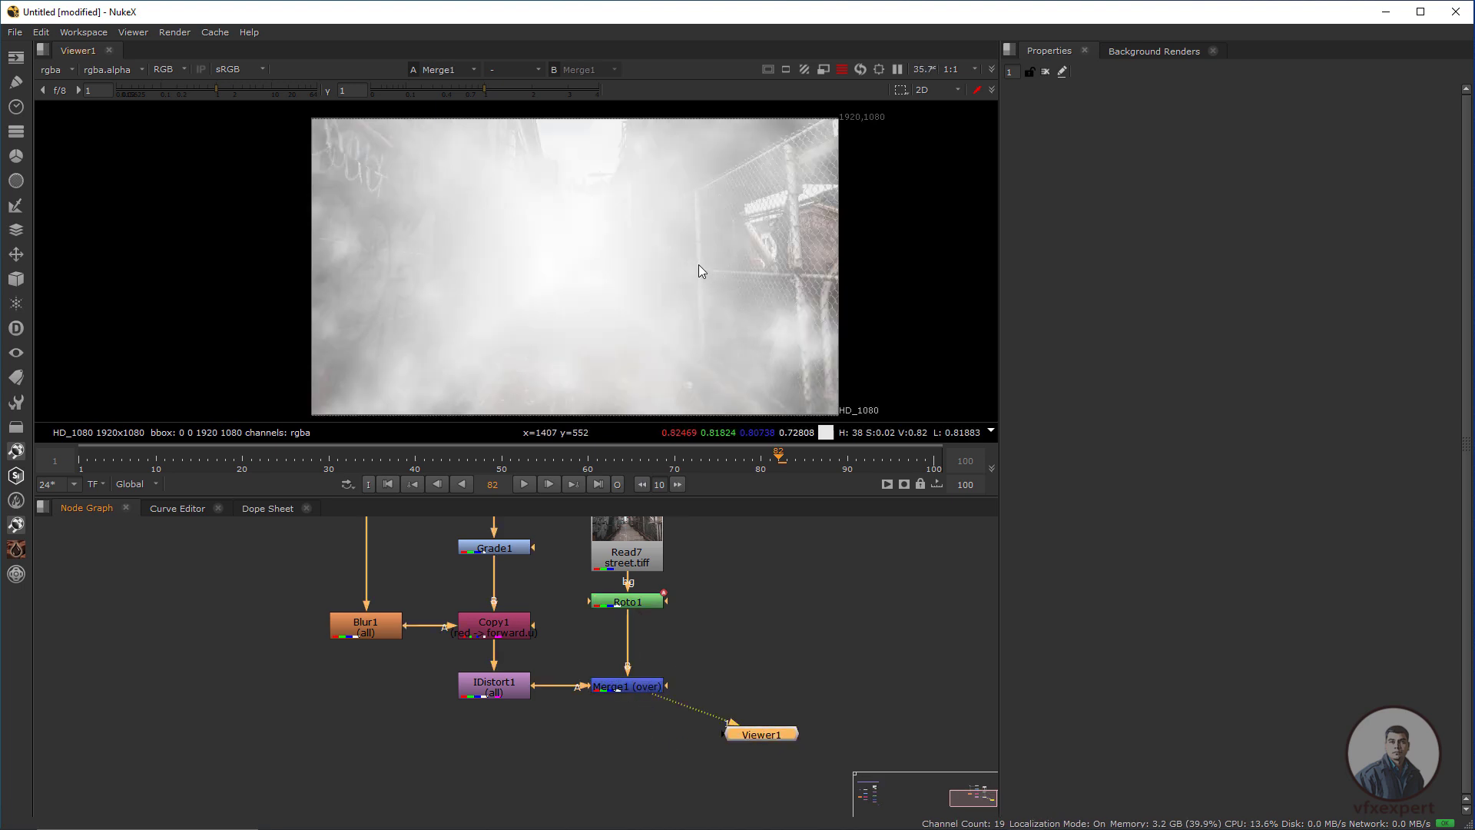
Examine how the noise fog and the feathered white roto glow combine across the merged alley image
{"action": "scroll", "coordinate": [698, 264], "scroll_direction": "down", "scroll_amount": 2}
{"action": "middle_click_drag", "start_coordinate": [698, 264], "coordinate": [572, 291]}
{"action": "scroll", "coordinate": [538, 282], "scroll_direction": "up", "scroll_amount": 5}
{"action": "middle_click_drag", "start_coordinate": [743, 282], "coordinate": [891, 262]}
{"action": "scroll", "coordinate": [653, 200], "scroll_direction": "down", "scroll_amount": 2}
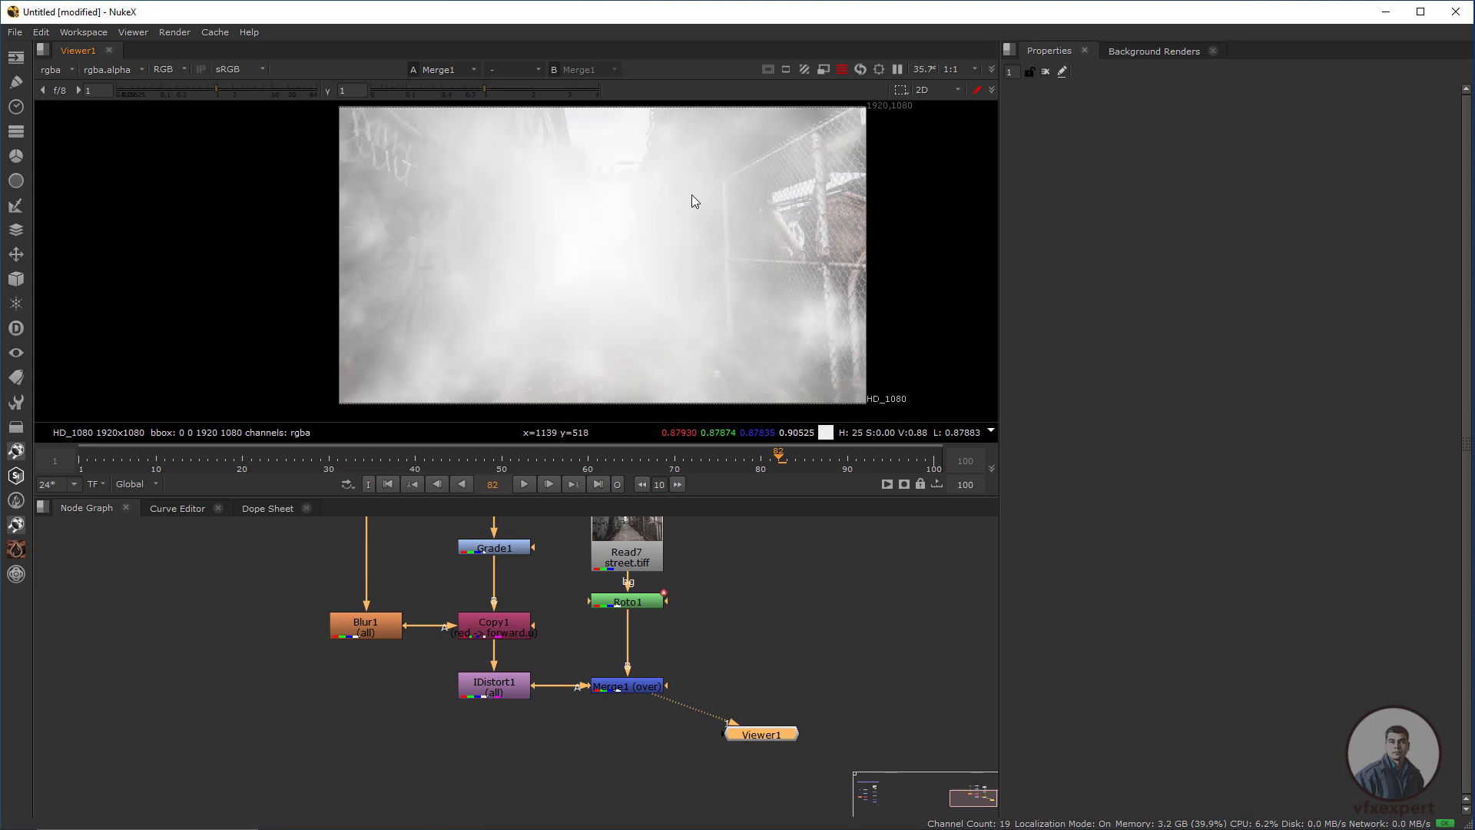
{"action": "left_click_drag", "start_coordinate": [678, 212], "coordinate": [507, 298]}
{"action": "left_click_drag", "start_coordinate": [681, 235], "coordinate": [497, 303]}
{"action": "scroll", "coordinate": [636, 263], "scroll_direction": "down", "scroll_amount": 2}
{"action": "left_click_drag", "start_coordinate": [726, 211], "coordinate": [510, 308]}
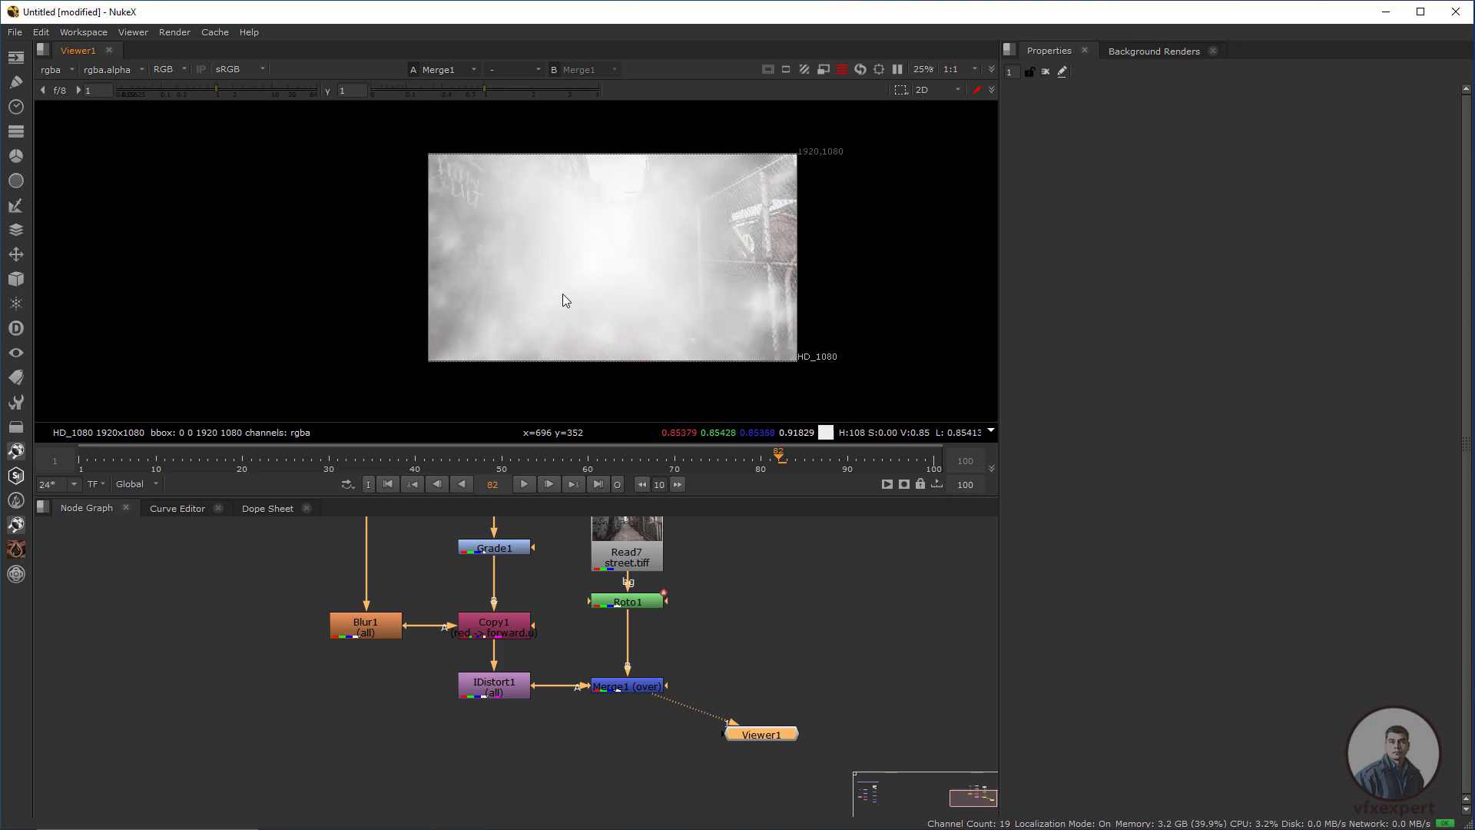
{"action": "scroll", "coordinate": [598, 278], "scroll_direction": "up", "scroll_amount": 2}
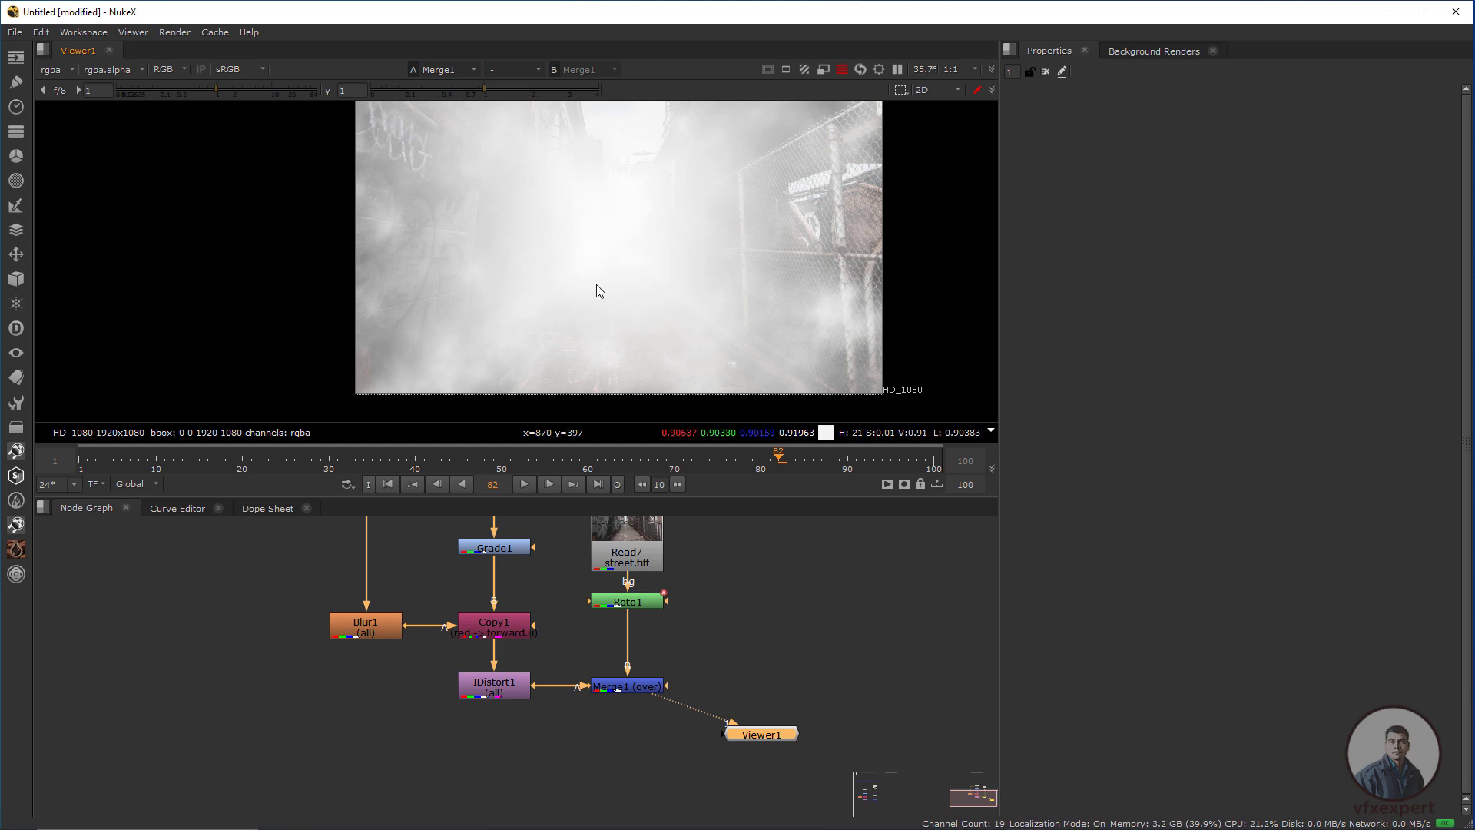
{"action": "scroll", "coordinate": [598, 285], "scroll_direction": "down", "scroll_amount": 2}
{"action": "middle_click_drag", "start_coordinate": [647, 308], "coordinate": [574, 308]}
Place the Viewer node below the Merge node and open the Roto node's properties
{"action": "middle_click_drag", "start_coordinate": [639, 603], "coordinate": [578, 636]}
{"action": "left_click_drag", "start_coordinate": [696, 767], "coordinate": [567, 777]}
{"action": "double_click", "coordinate": [578, 634]}
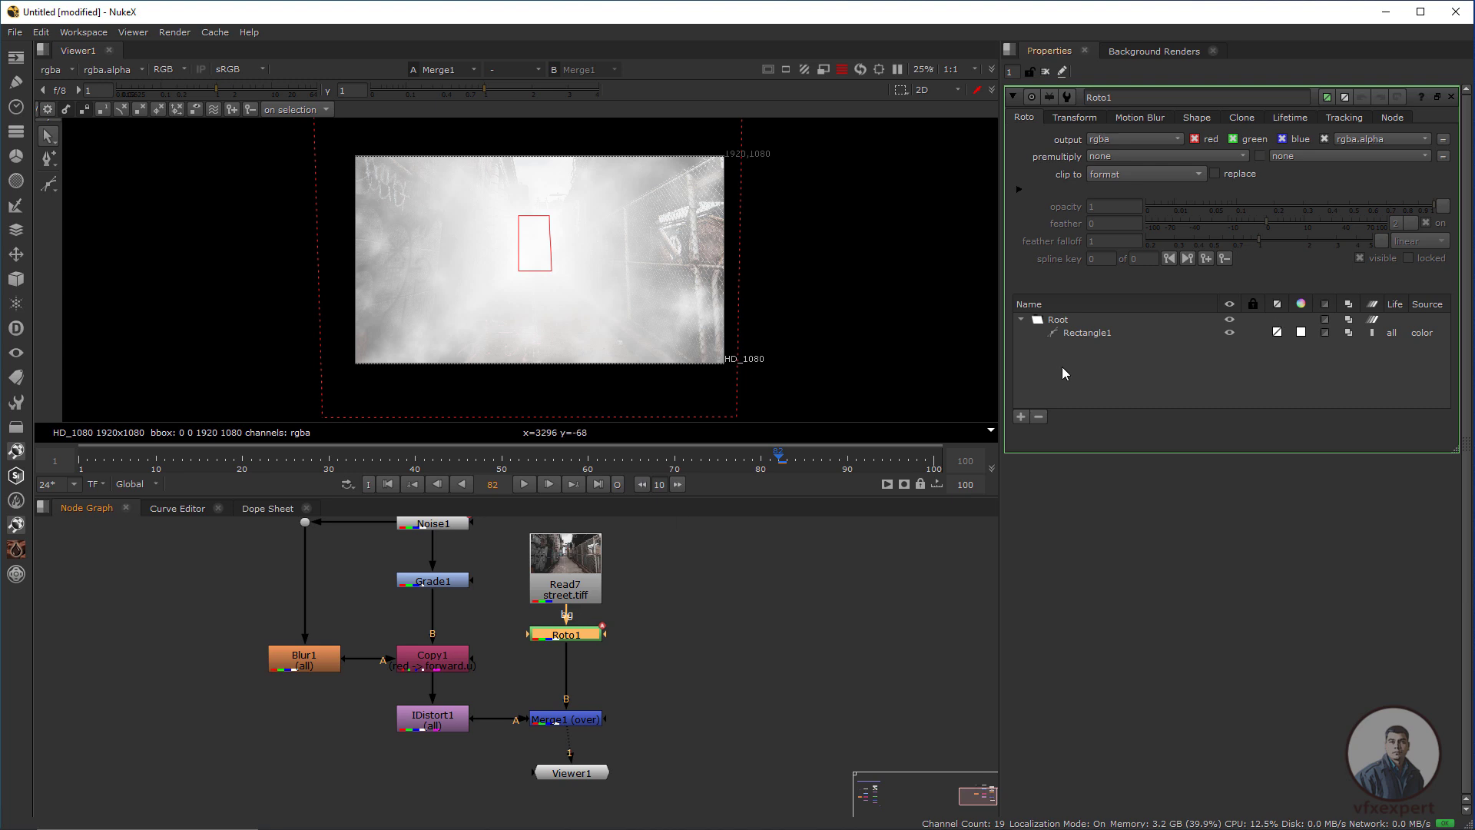
Set the color of the Rectangle1 roto shape to 0.5
{"action": "left_click", "coordinate": [1083, 332]}
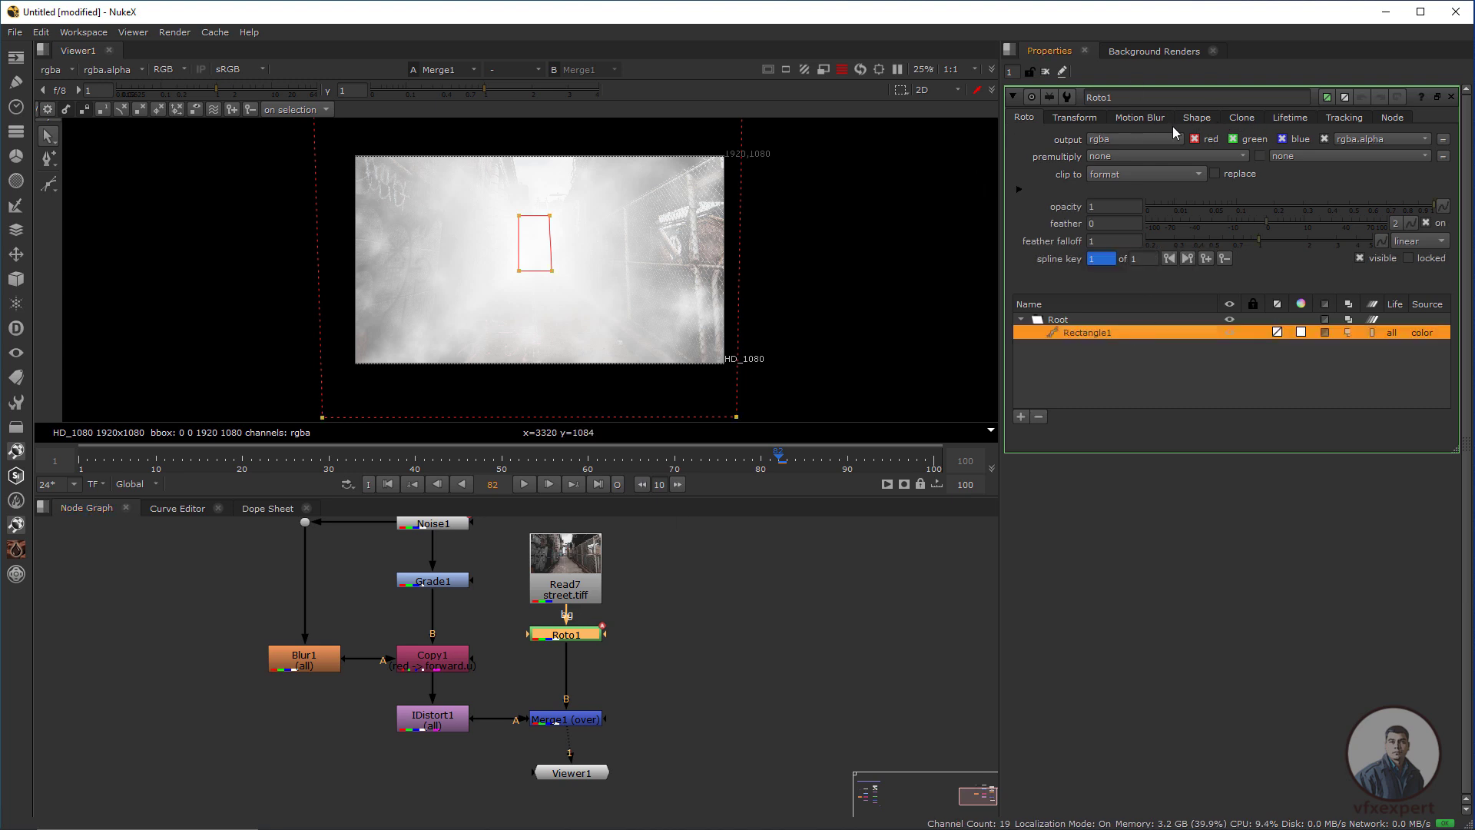
{"action": "left_click", "coordinate": [1197, 118]}
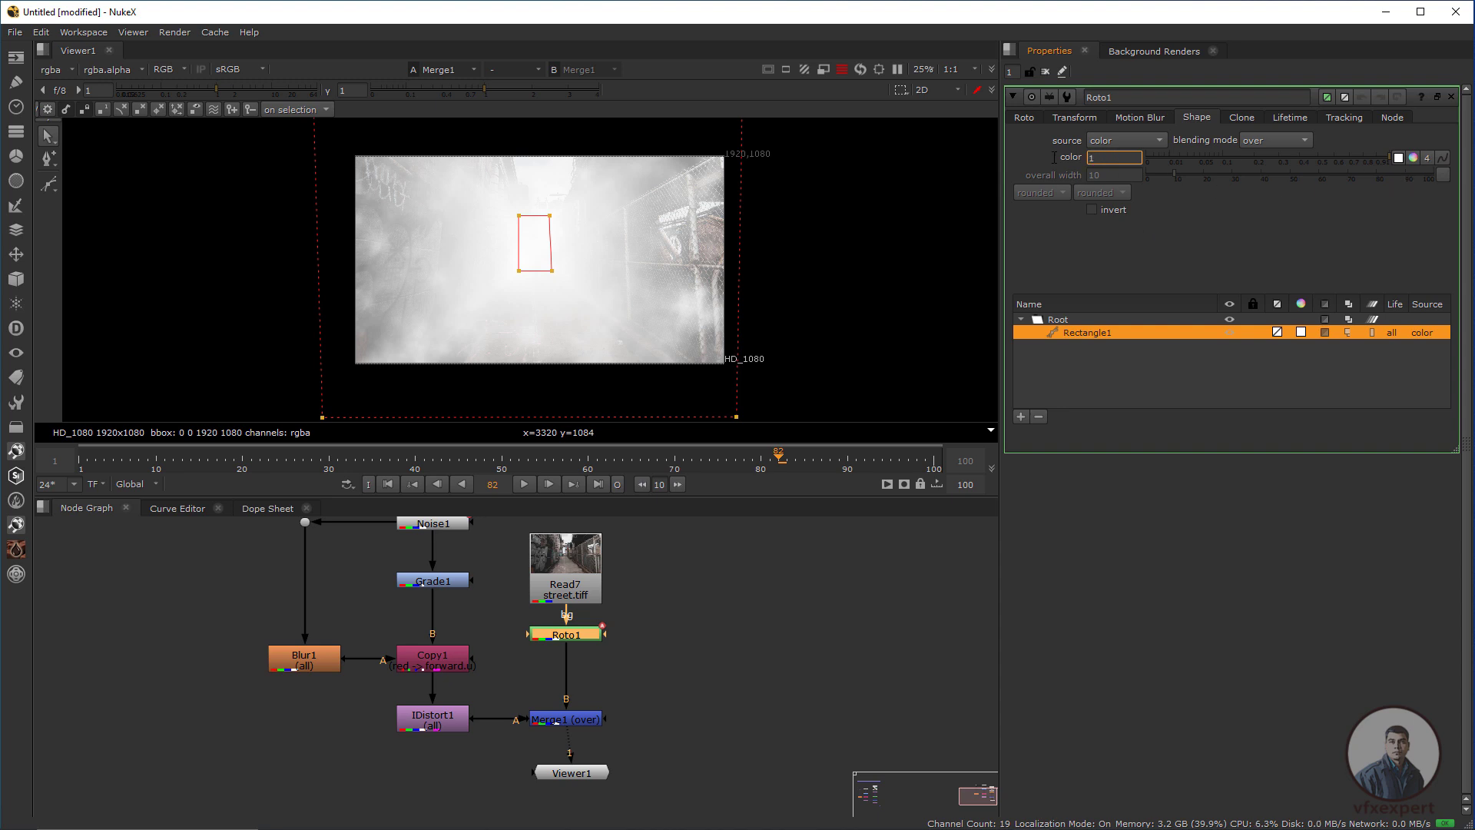
{"action": "type", "text": "0.5"}
{"action": "key", "text": "Return"}
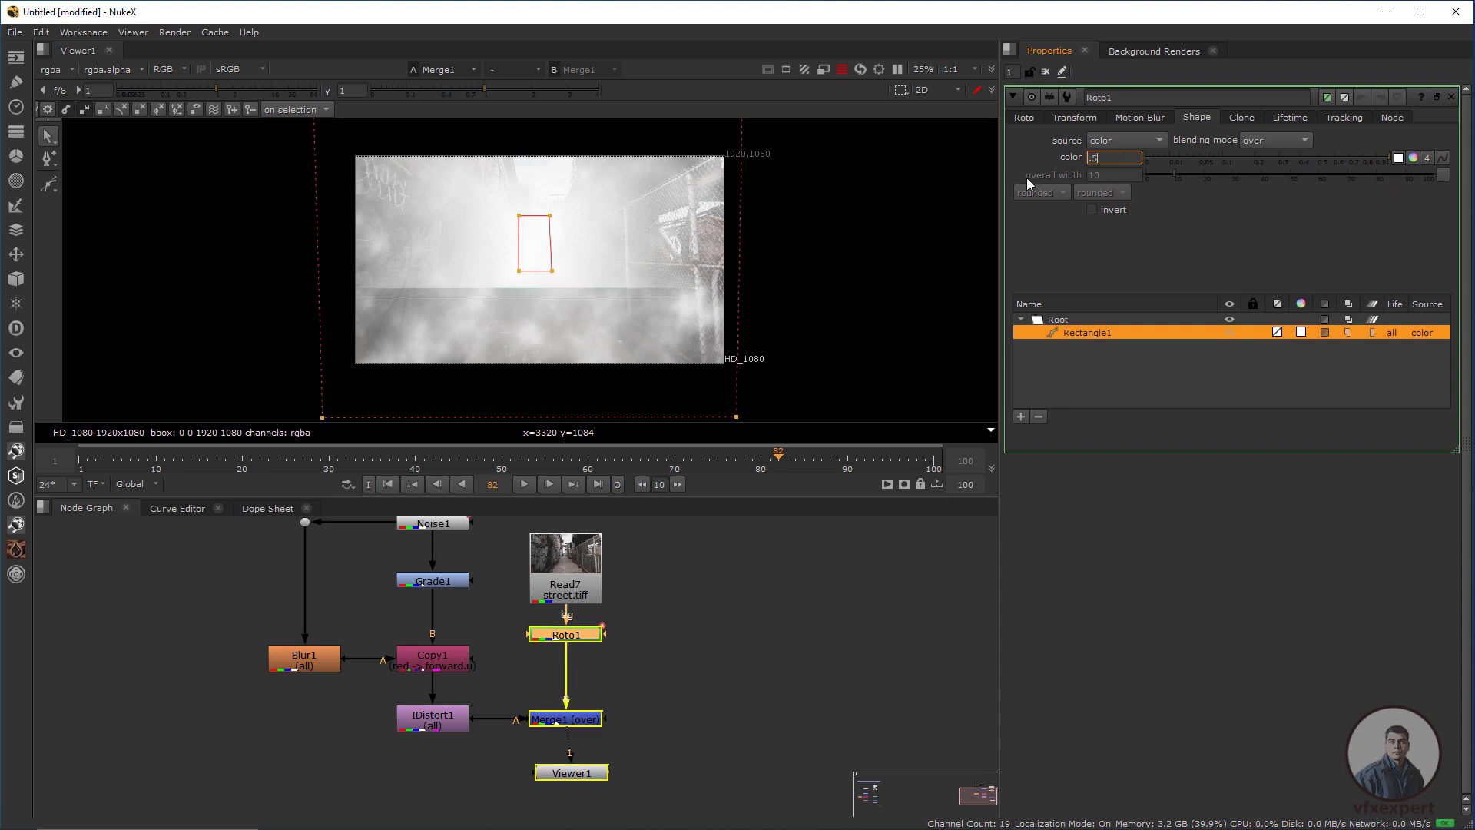
{"action": "left_click", "coordinate": [829, 266]}
Examine the merged fog around the archway and across the full frame with the dimmed roto shape
{"action": "scroll", "coordinate": [559, 274], "scroll_direction": "up", "scroll_amount": 3}
{"action": "scroll", "coordinate": [560, 273], "scroll_direction": "down", "scroll_amount": 2}
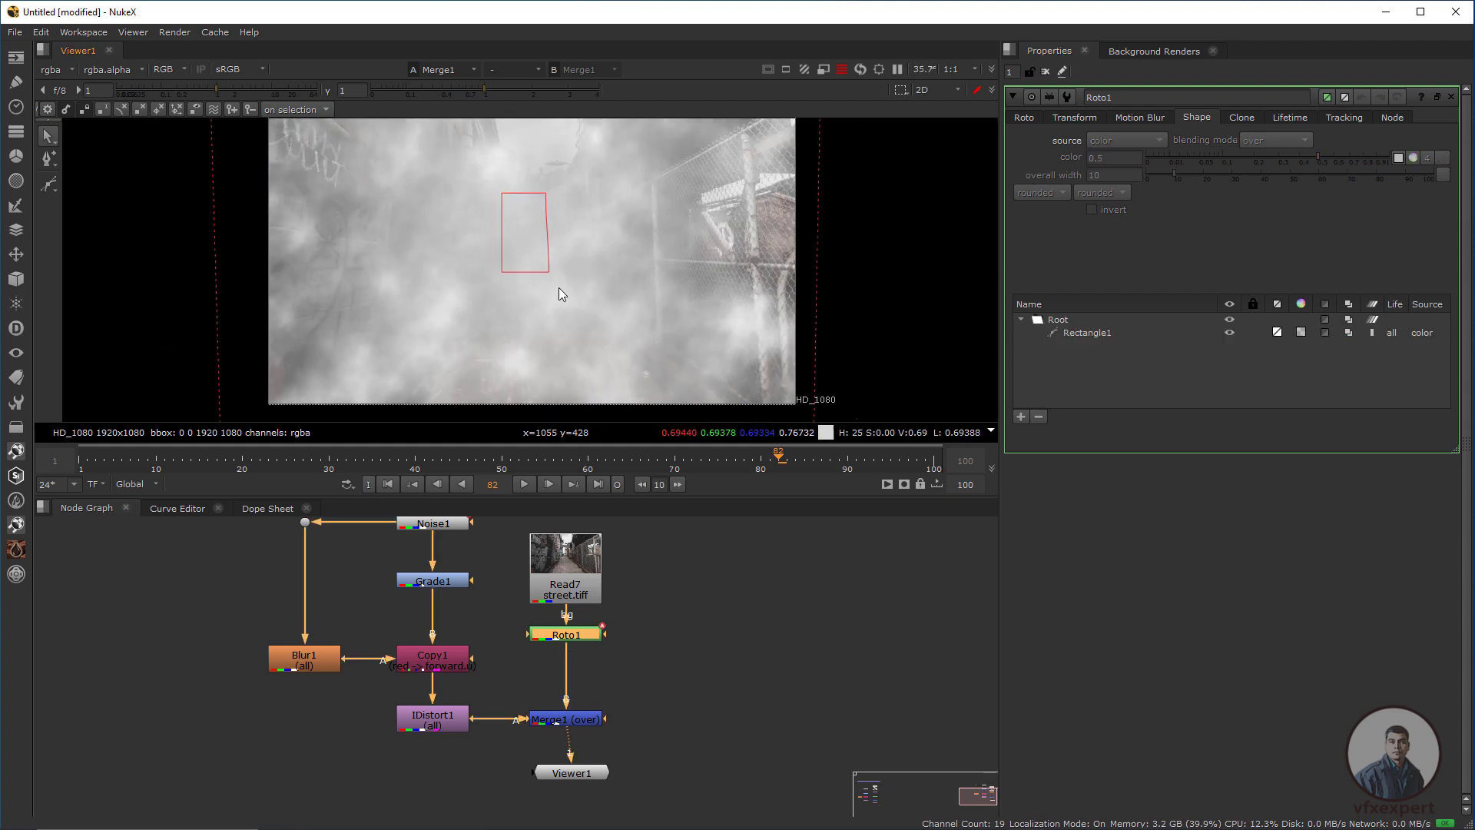
{"action": "middle_click_drag", "start_coordinate": [579, 283], "coordinate": [664, 292]}
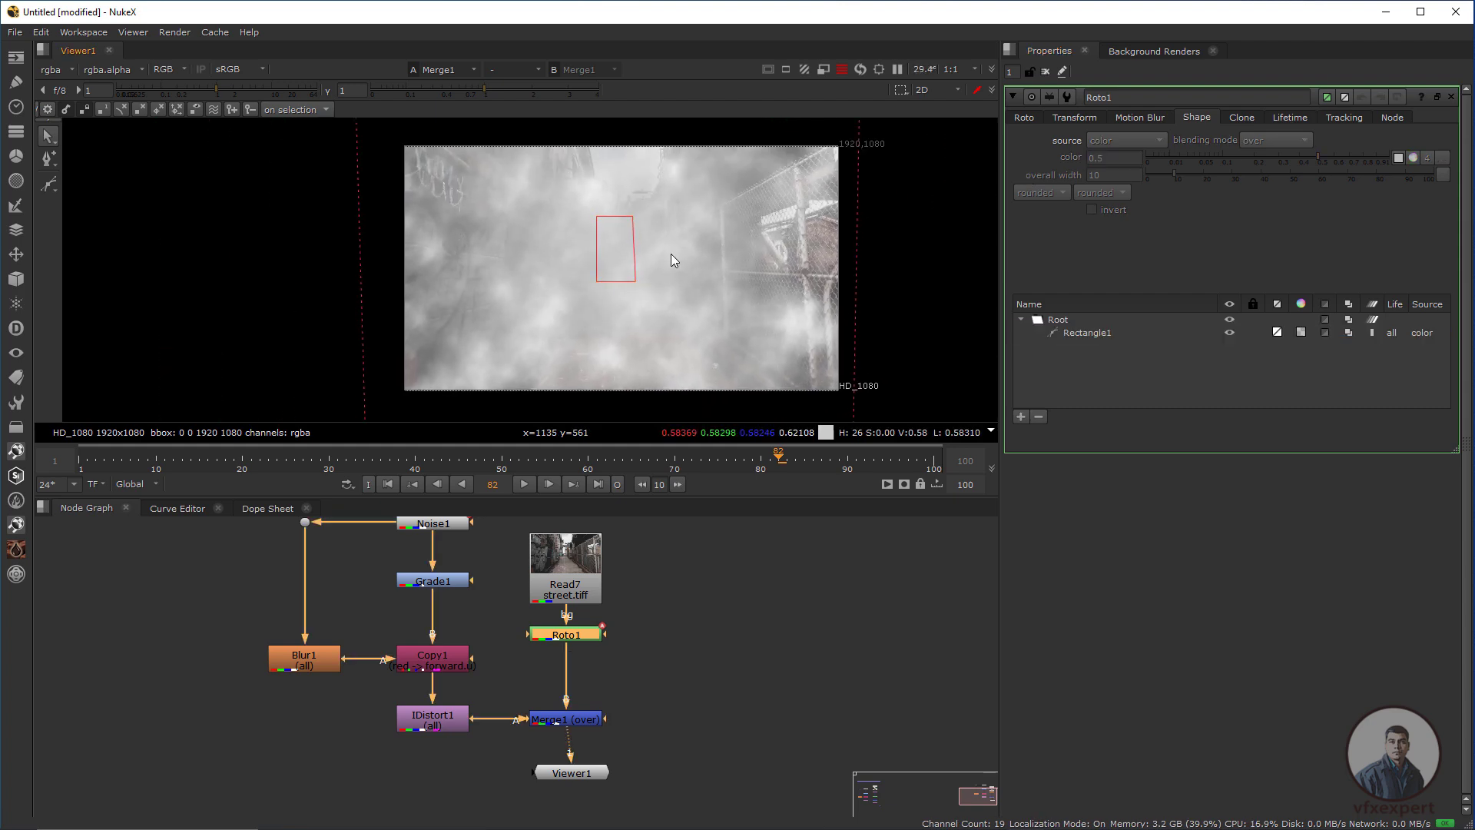
{"action": "scroll", "coordinate": [617, 252], "scroll_direction": "up", "scroll_amount": 2}
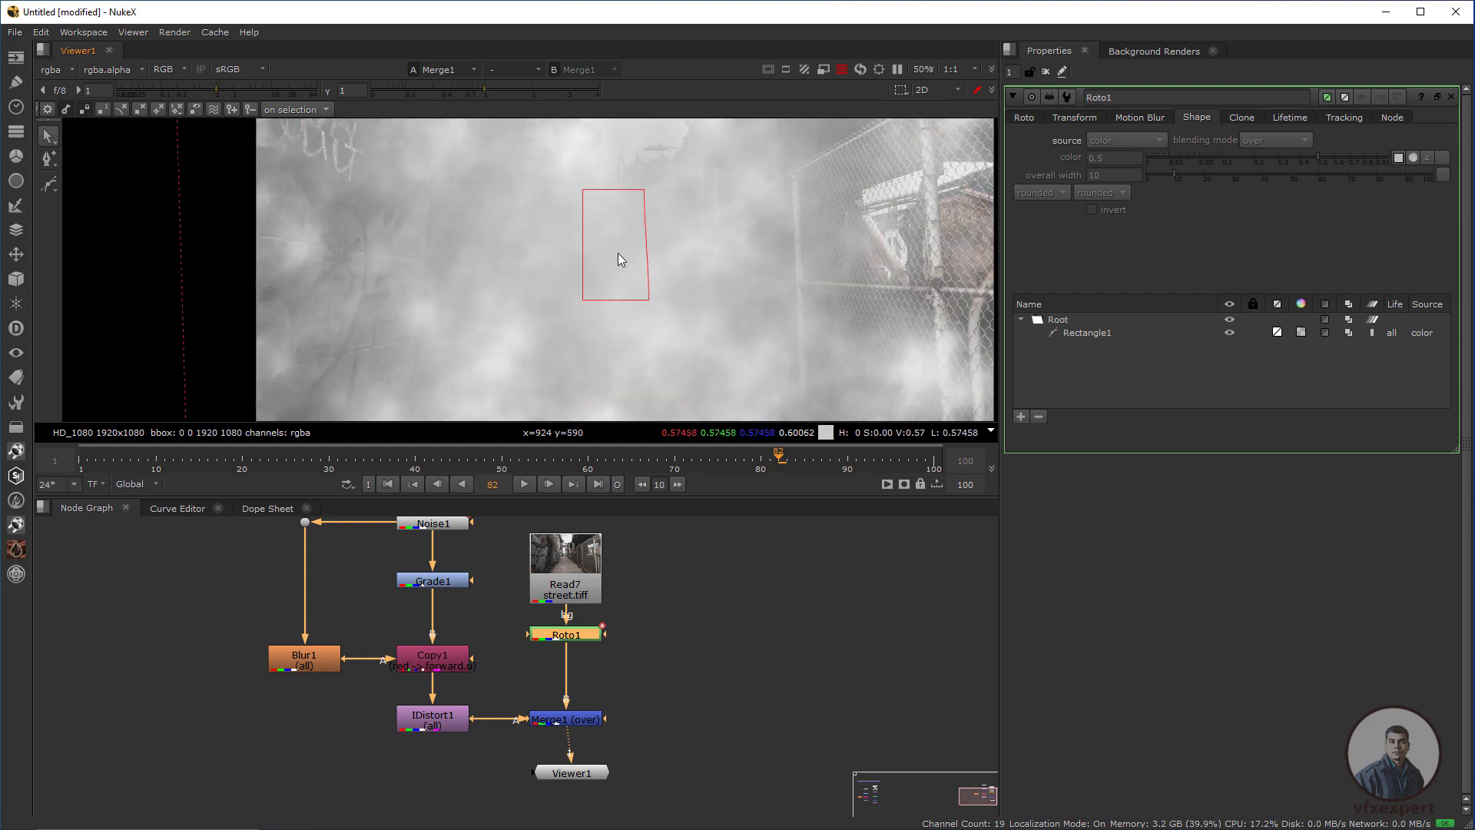
{"action": "scroll", "coordinate": [725, 260], "scroll_direction": "down", "scroll_amount": 3}
{"action": "middle_click_drag", "start_coordinate": [729, 275], "coordinate": [680, 262]}
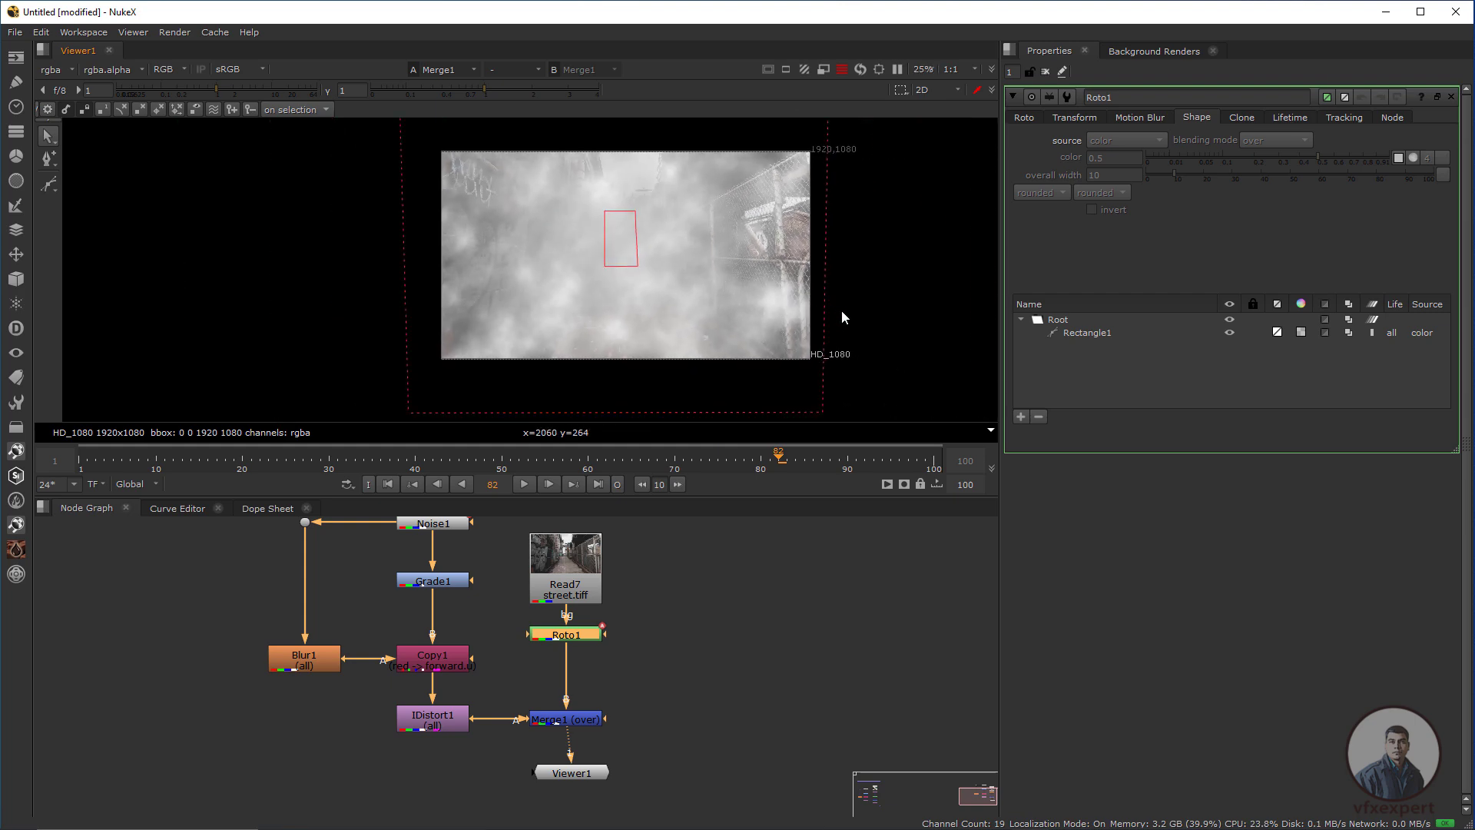
{"action": "middle_click_drag", "start_coordinate": [842, 310], "coordinate": [849, 335]}
Set the opacity of the Rectangle1 roto shape to 0.77
{"action": "left_click", "coordinate": [1091, 334]}
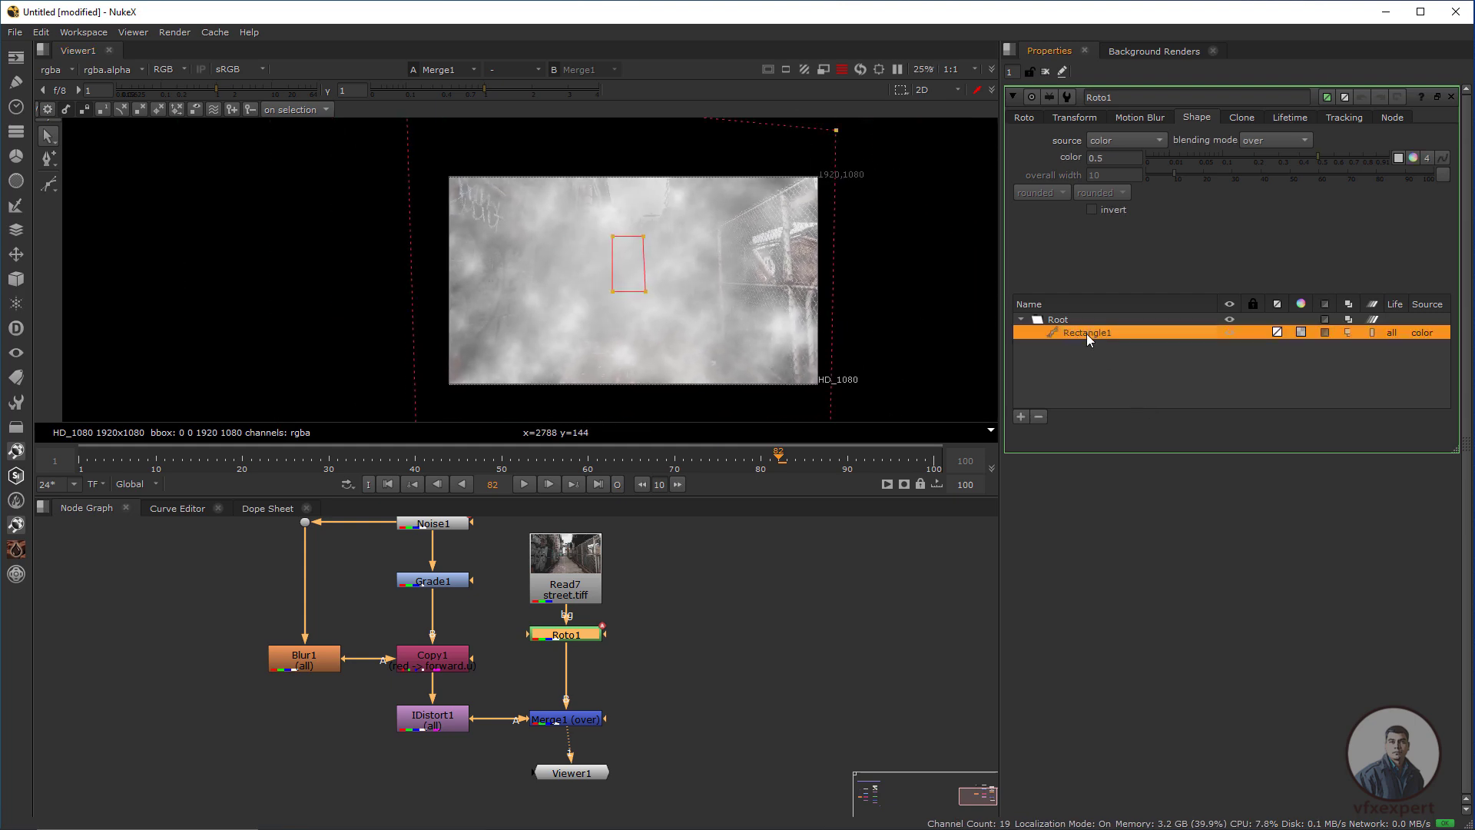
{"action": "left_click", "coordinate": [1025, 119]}
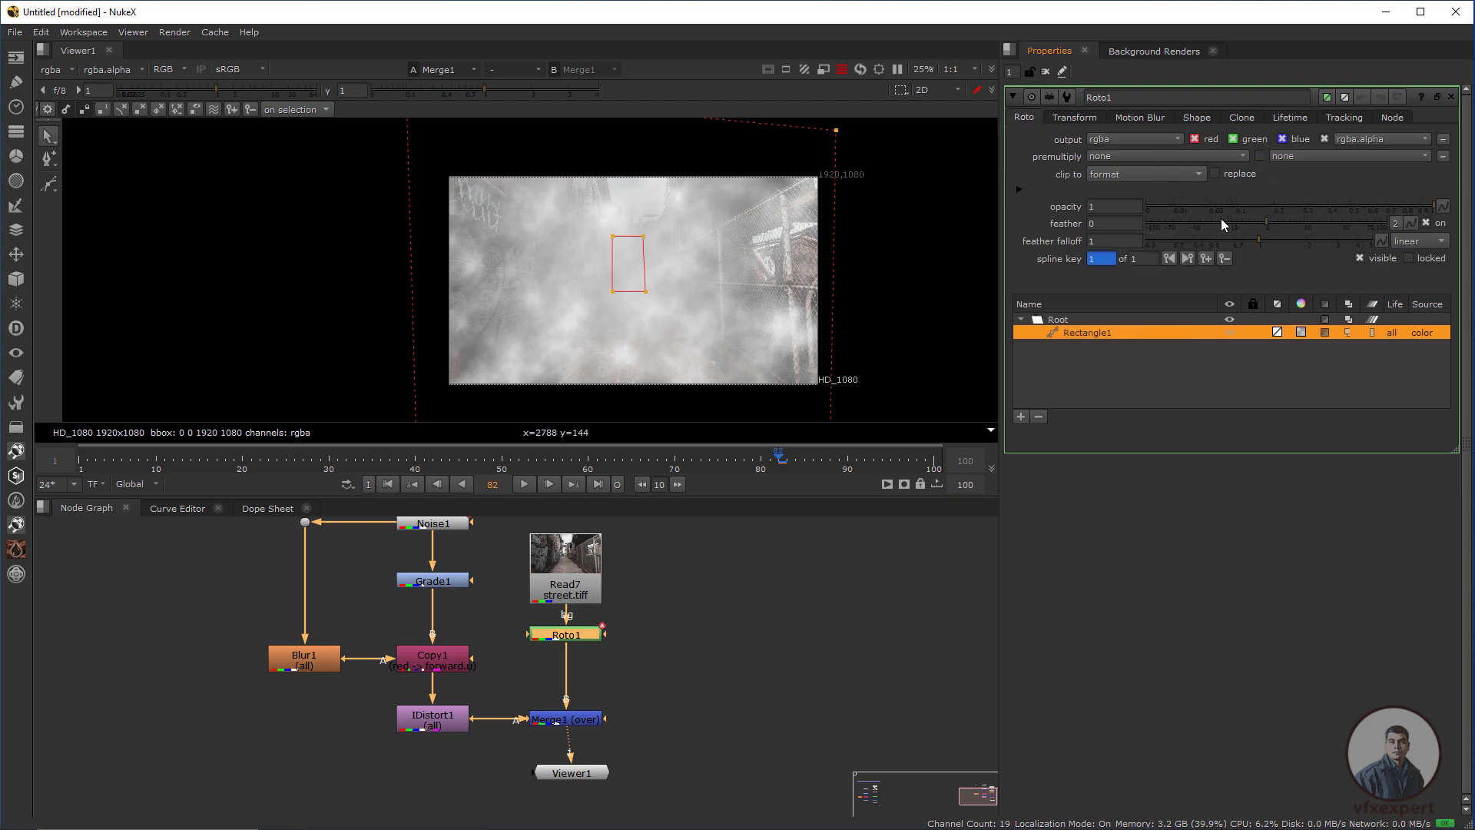
{"action": "left_click_drag", "start_coordinate": [1430, 209], "coordinate": [1398, 214]}
{"action": "left_click", "coordinate": [651, 673]}
{"action": "middle_click_drag", "start_coordinate": [650, 673], "coordinate": [677, 666]}
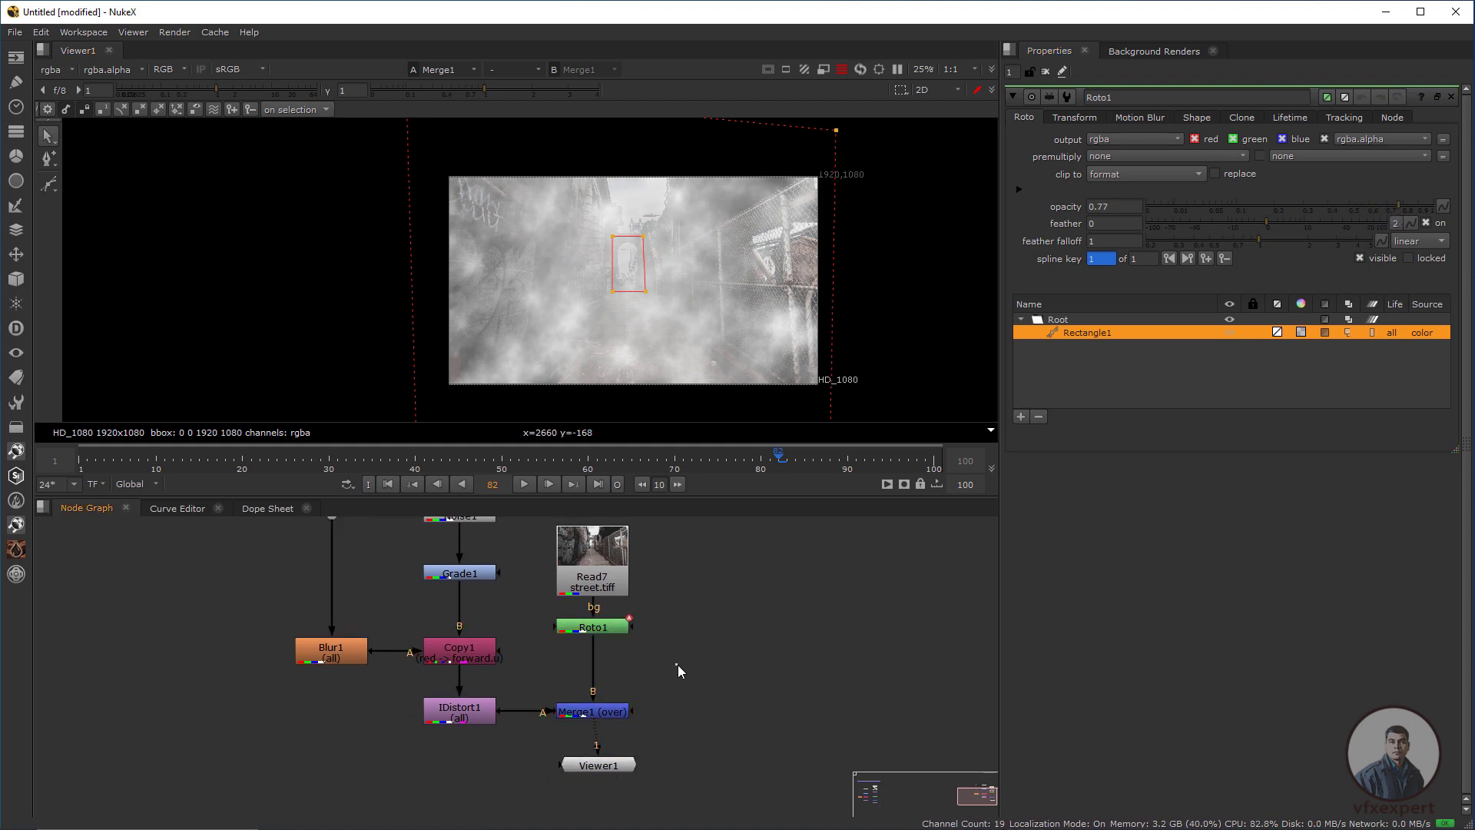
Set the mix of the Merge1 node to 0.41 and inspect the thinner fog over the alley
{"action": "left_click_drag", "start_coordinate": [621, 768], "coordinate": [613, 778]}
{"action": "double_click", "coordinate": [614, 714]}
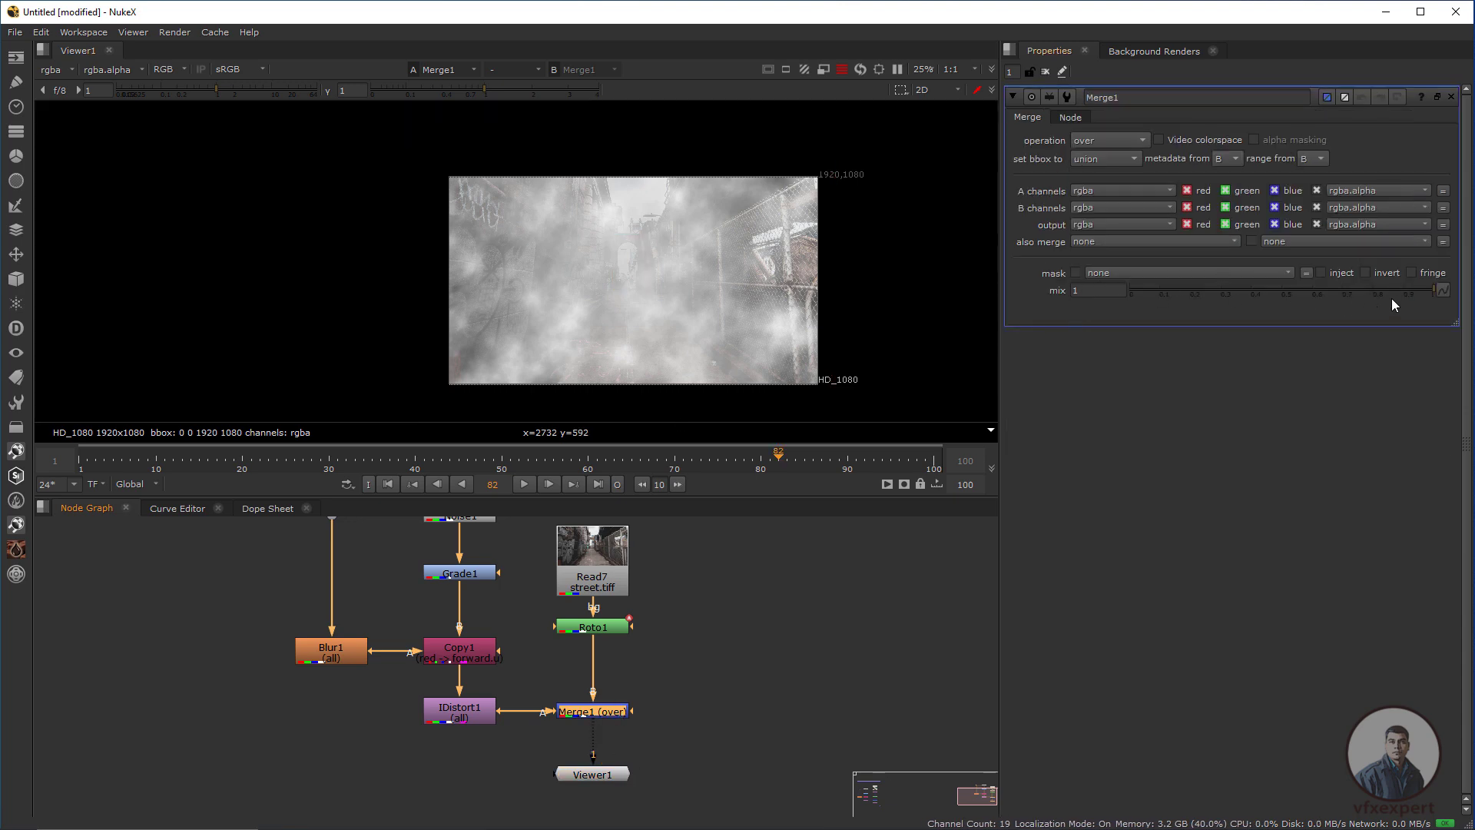
{"action": "left_click_drag", "start_coordinate": [1427, 287], "coordinate": [1255, 289]}
{"action": "scroll", "coordinate": [608, 272], "scroll_direction": "up", "scroll_amount": 2}
{"action": "middle_click_drag", "start_coordinate": [573, 287], "coordinate": [613, 269]}
{"action": "scroll", "coordinate": [562, 281], "scroll_direction": "down", "scroll_amount": 1}
{"action": "scroll", "coordinate": [603, 284], "scroll_direction": "up", "scroll_amount": 1}
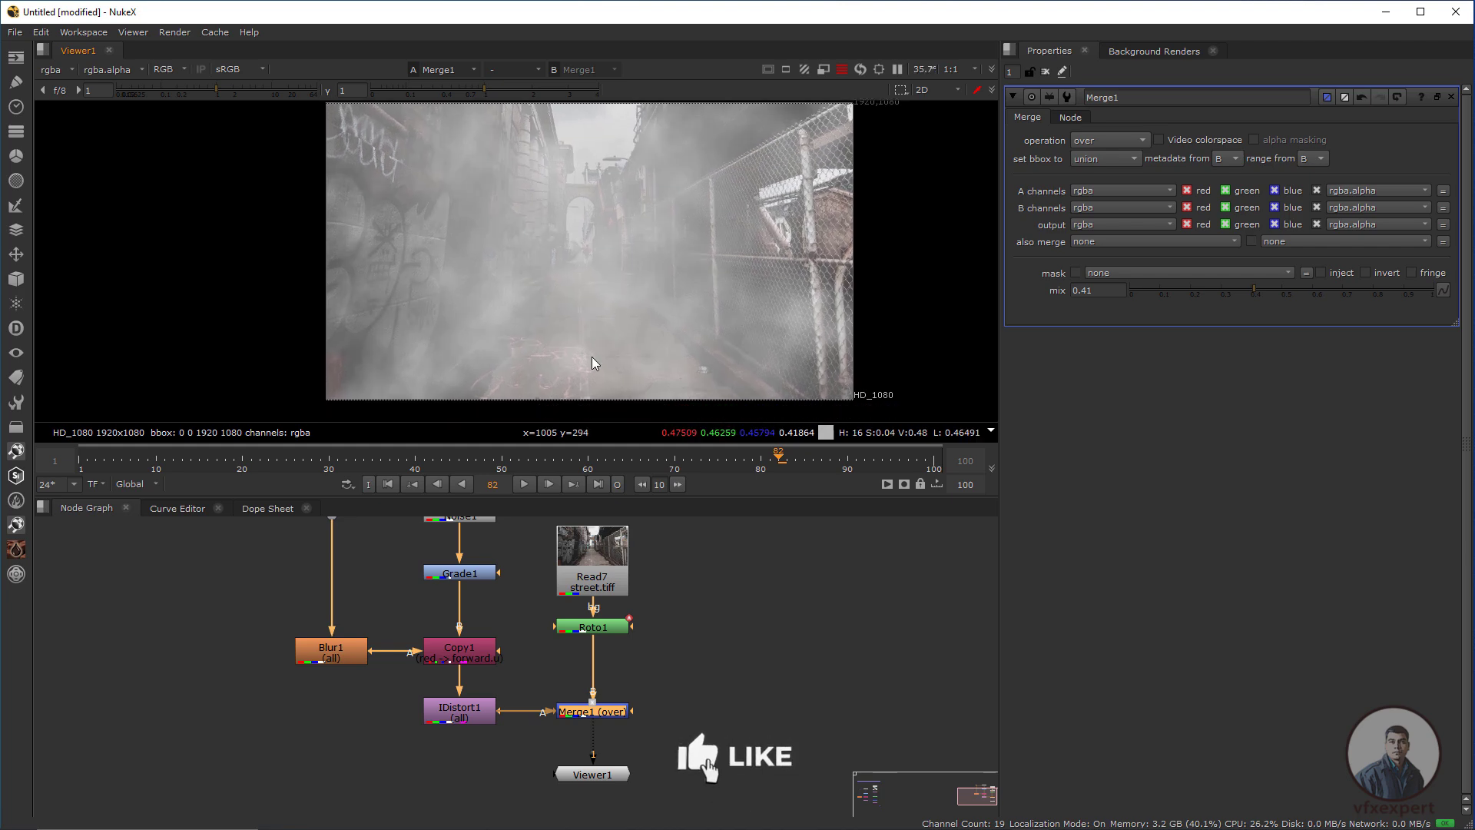
Play the merged fog from the first frame, stop playback, and set Merge1's mix to 0.48
{"action": "left_click", "coordinate": [388, 484]}
{"action": "left_click", "coordinate": [524, 486]}
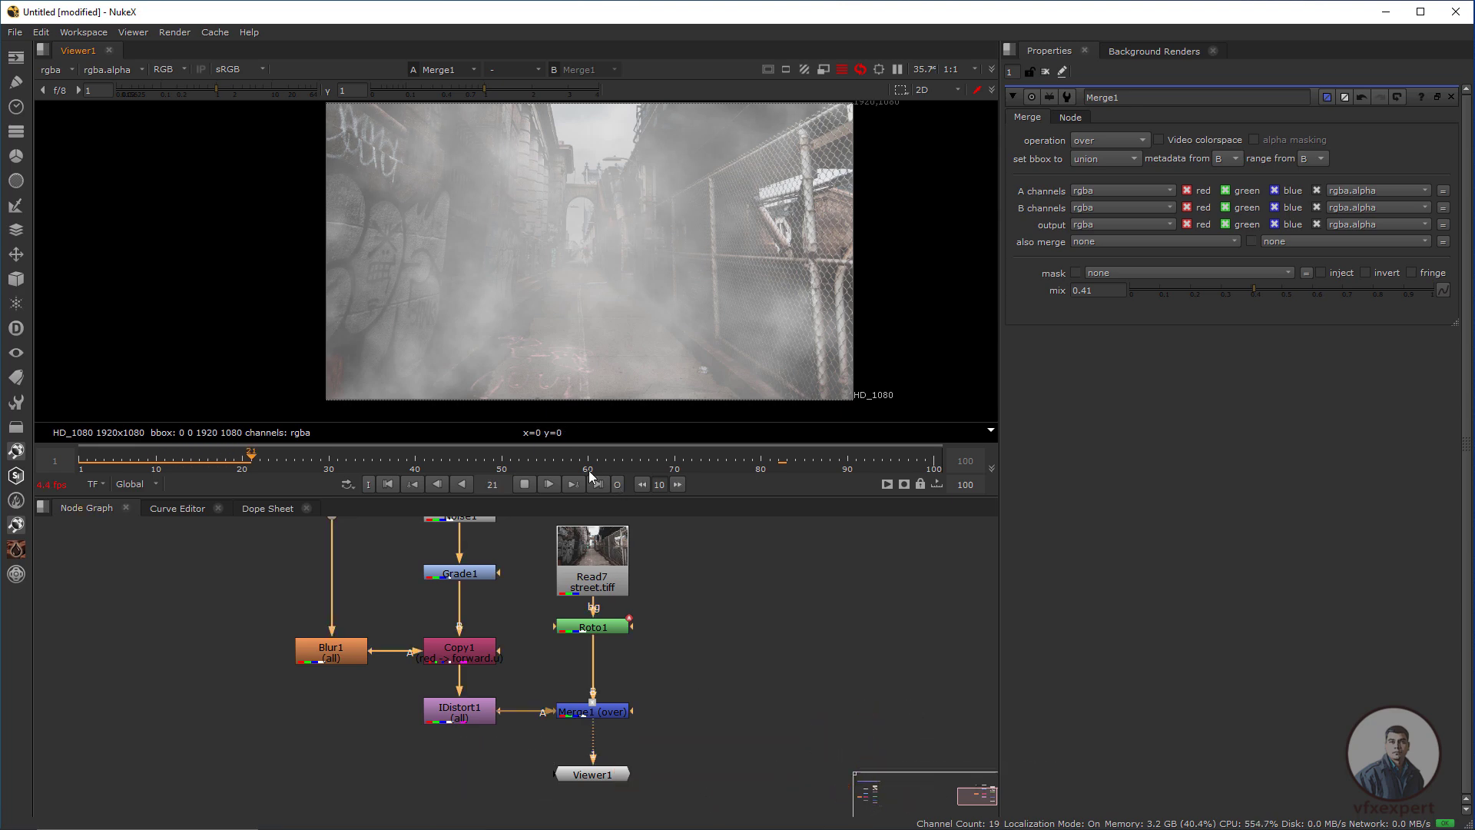
{"action": "left_click", "coordinate": [616, 716]}
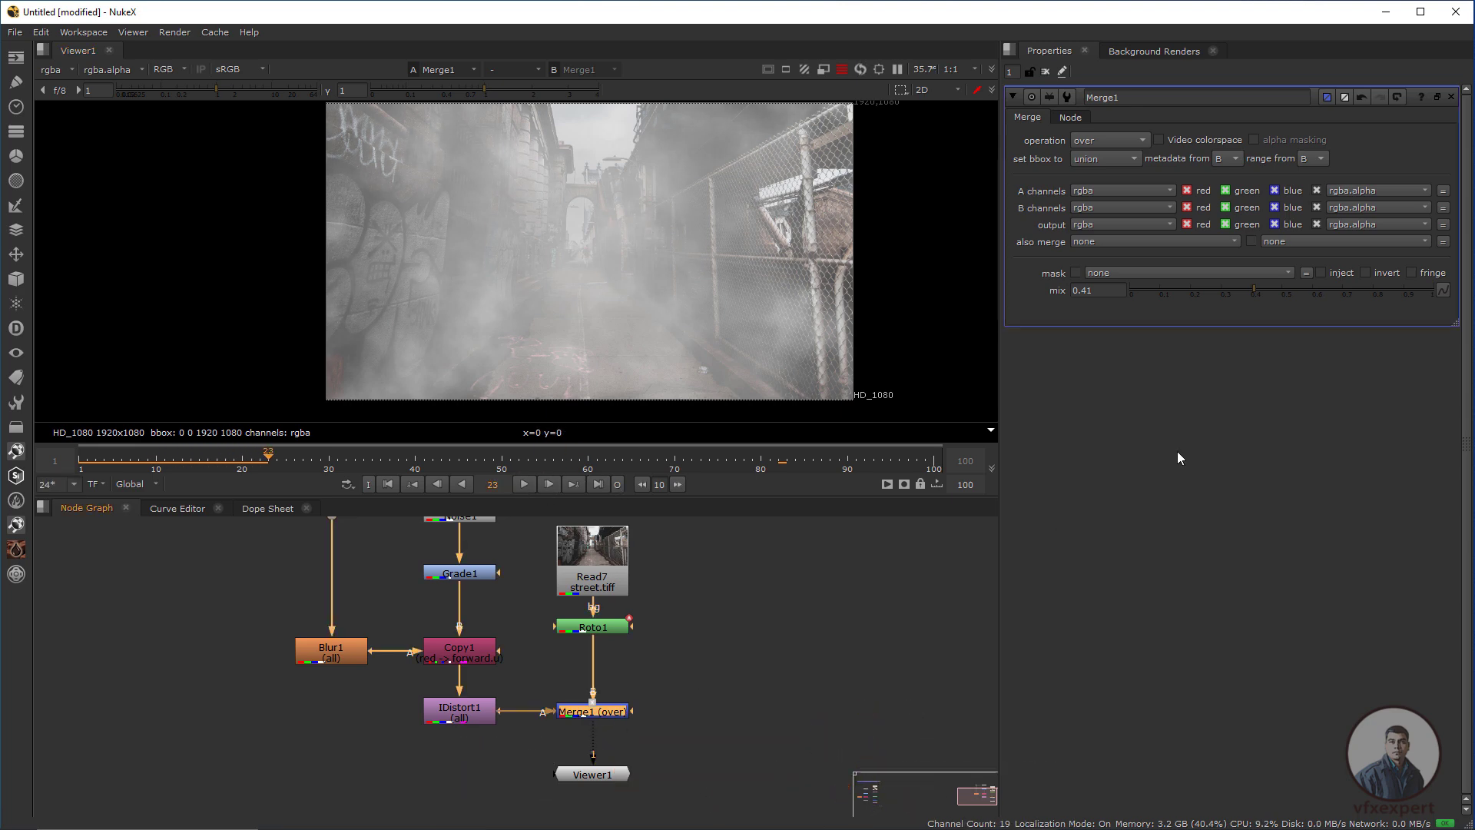
{"action": "mouse_move", "coordinate": [1262, 290]}
{"action": "left_mouse_down"}
{"action": "mouse_move", "coordinate": [1288, 298]}
{"action": "mouse_move", "coordinate": [1277, 295]}
{"action": "left_mouse_up"}
Set the opacity of the Rectangle1 roto shape to 0.91
{"action": "left_click", "coordinate": [603, 628]}
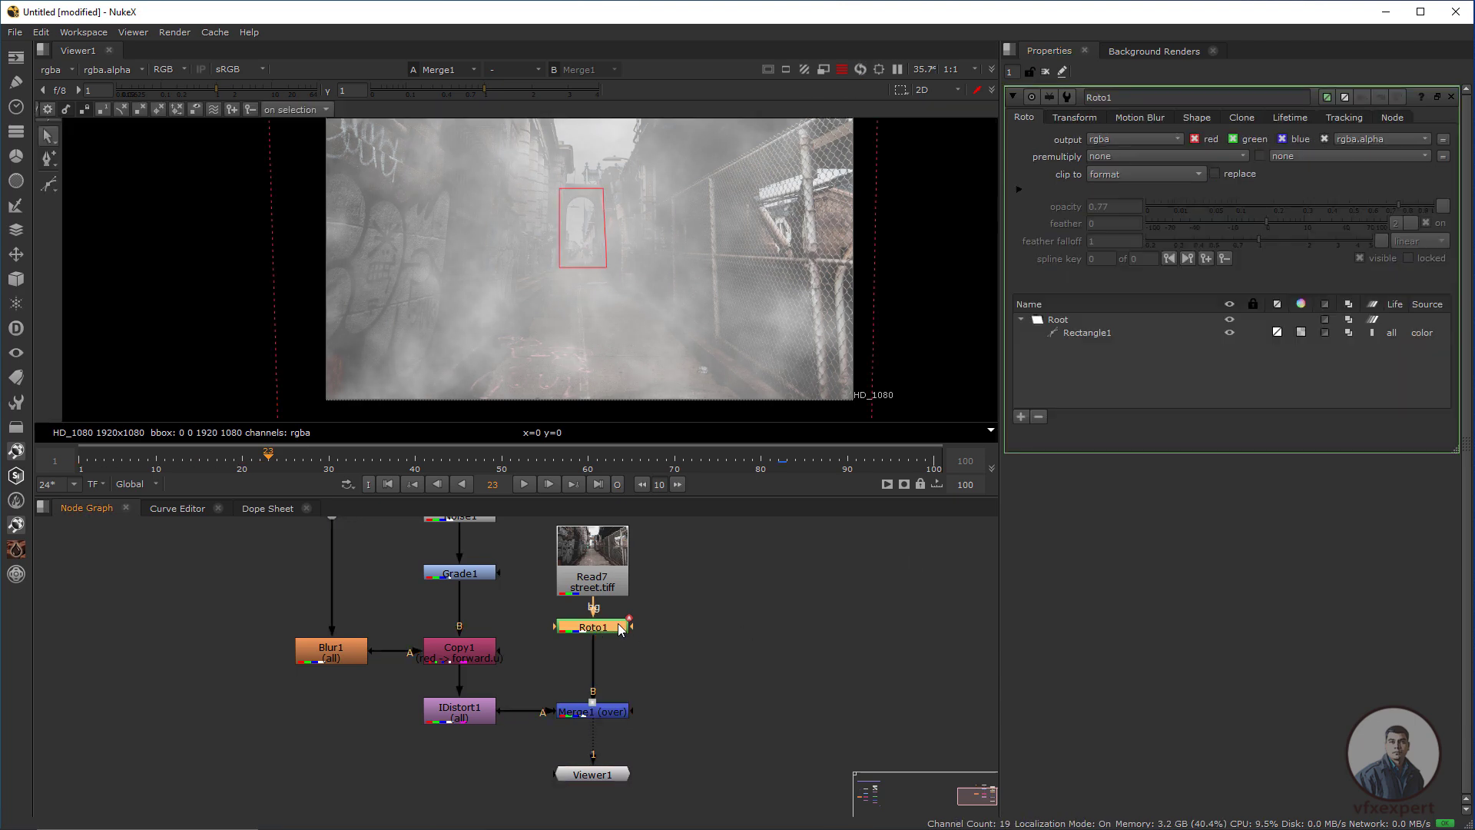
{"action": "left_click", "coordinate": [1098, 335]}
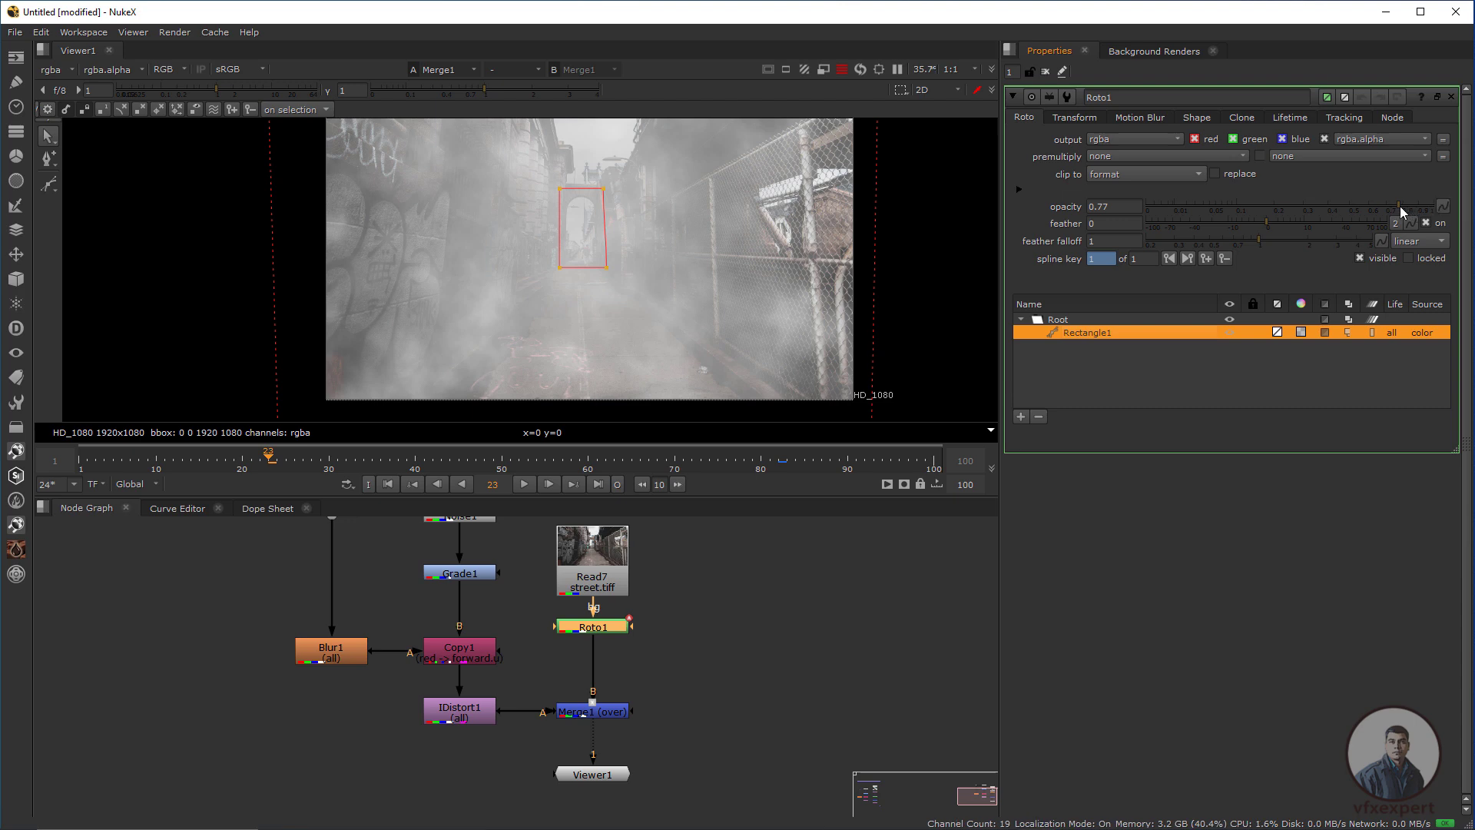
{"action": "left_click_drag", "start_coordinate": [1401, 206], "coordinate": [1430, 209]}
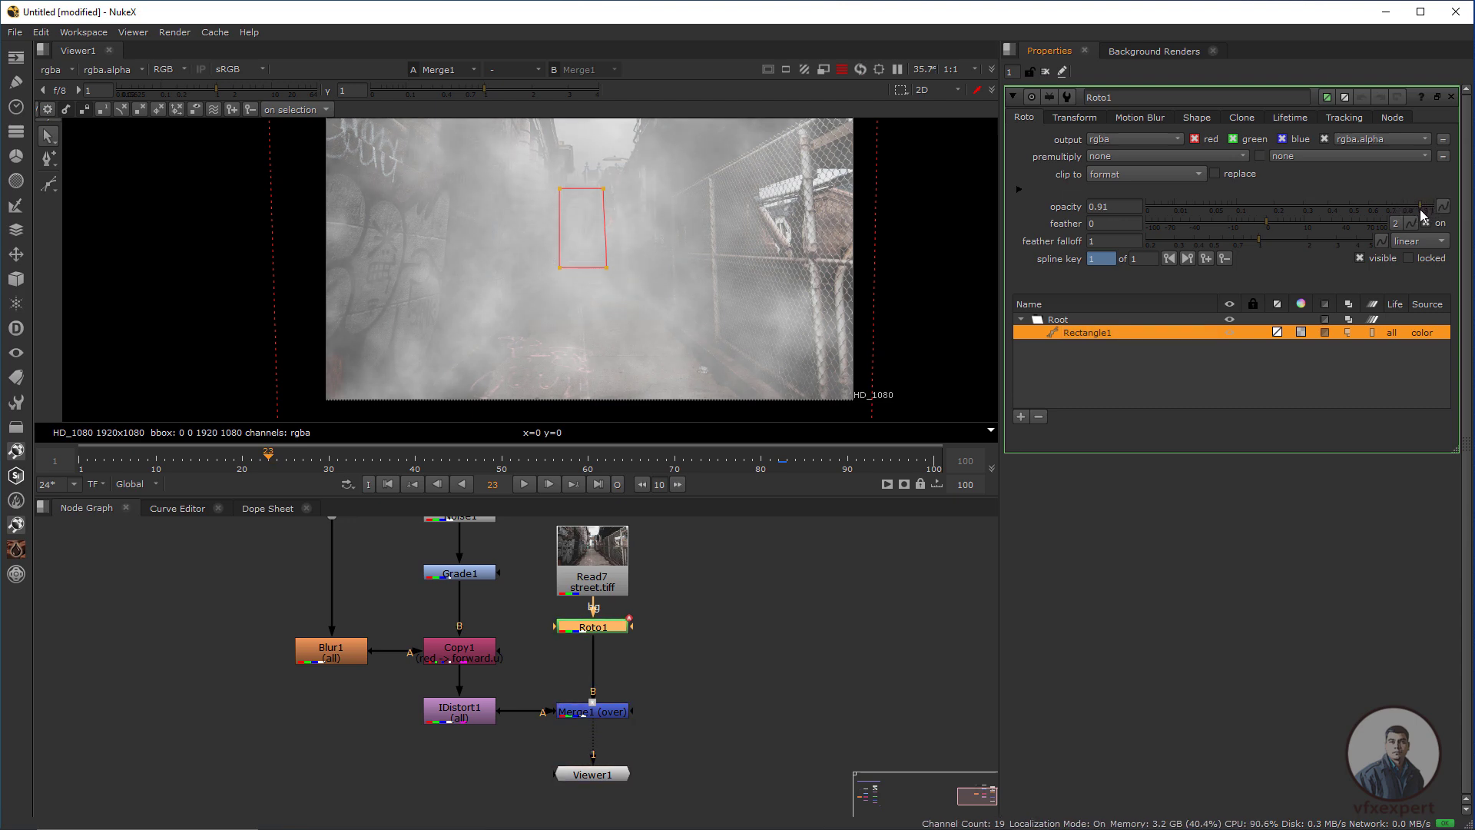
{"action": "left_click", "coordinate": [782, 327]}
{"action": "scroll", "coordinate": [777, 331], "scroll_direction": "down", "scroll_amount": 1}
{"action": "left_click", "coordinate": [773, 630]}
{"action": "mouse_move", "coordinate": [777, 331]}
{"action": "middle_mouse_down"}
{"action": "mouse_move", "coordinate": [749, 325]}
{"action": "mouse_move", "coordinate": [758, 337]}
{"action": "middle_mouse_up"}
{"action": "middle_click_drag", "start_coordinate": [670, 347], "coordinate": [663, 311]}
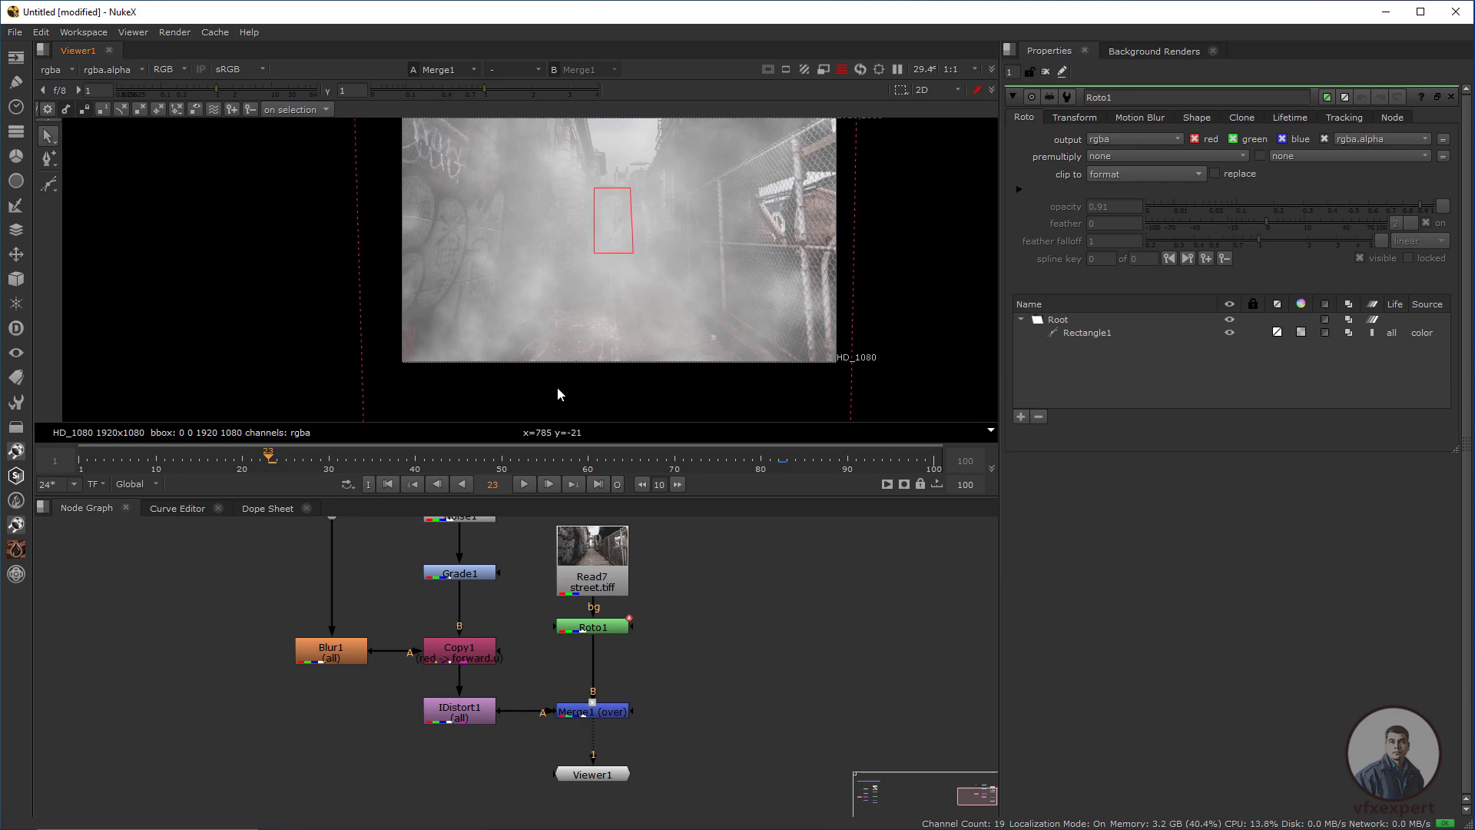
View the Noise1 output on its own, return to the Merge1 result, and examine the fog along the ground
{"action": "middle_click_drag", "start_coordinate": [464, 626], "coordinate": [465, 661]}
{"action": "middle_click_drag", "start_coordinate": [380, 615], "coordinate": [396, 620]}
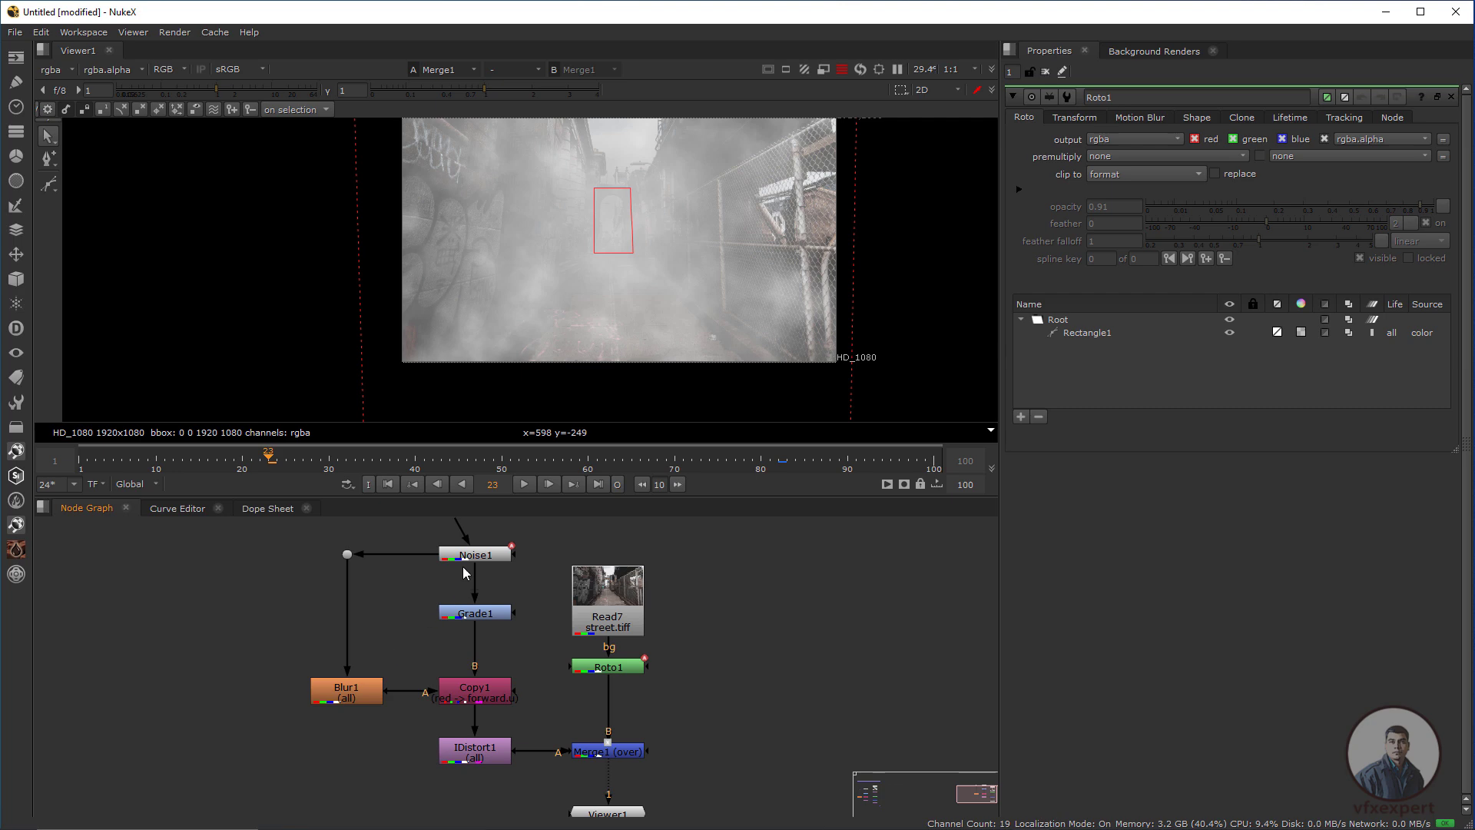
{"action": "key", "text": "1"}
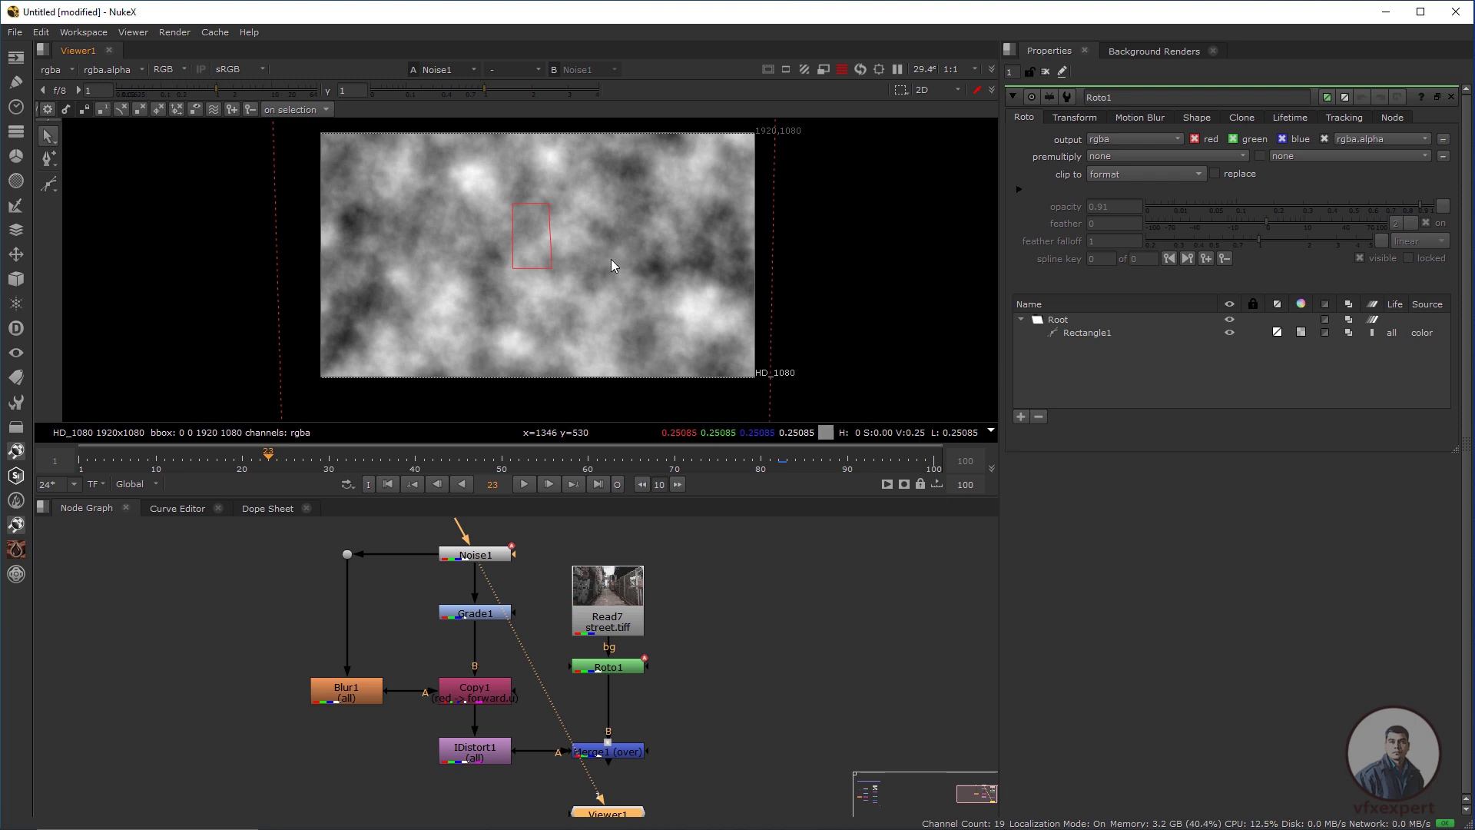
{"action": "left_click", "coordinate": [625, 754]}
{"action": "key", "text": "1"}
{"action": "scroll", "coordinate": [592, 306], "scroll_direction": "up", "scroll_amount": 2}
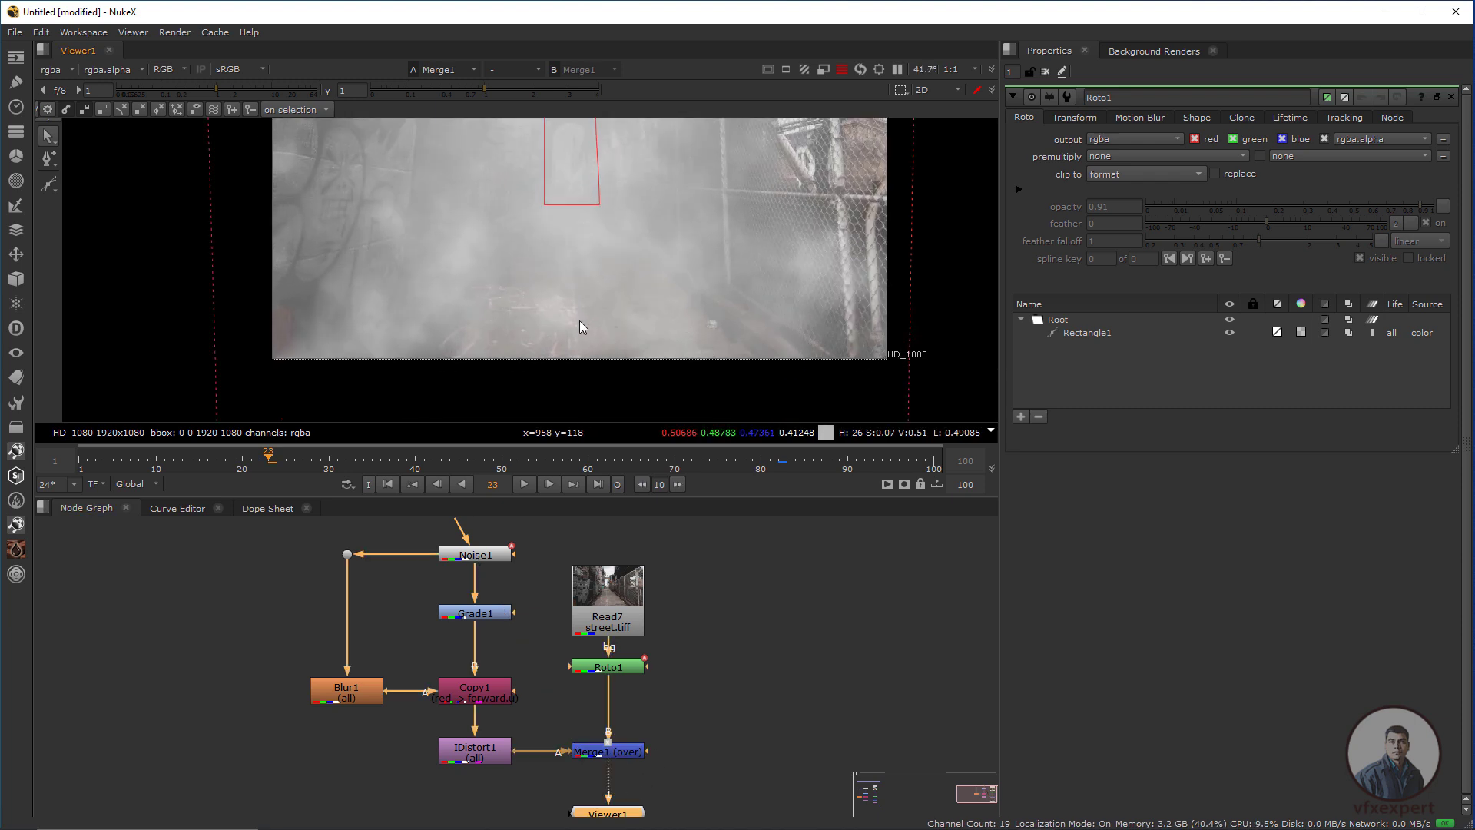
{"action": "scroll", "coordinate": [566, 325], "scroll_direction": "down", "scroll_amount": 1}
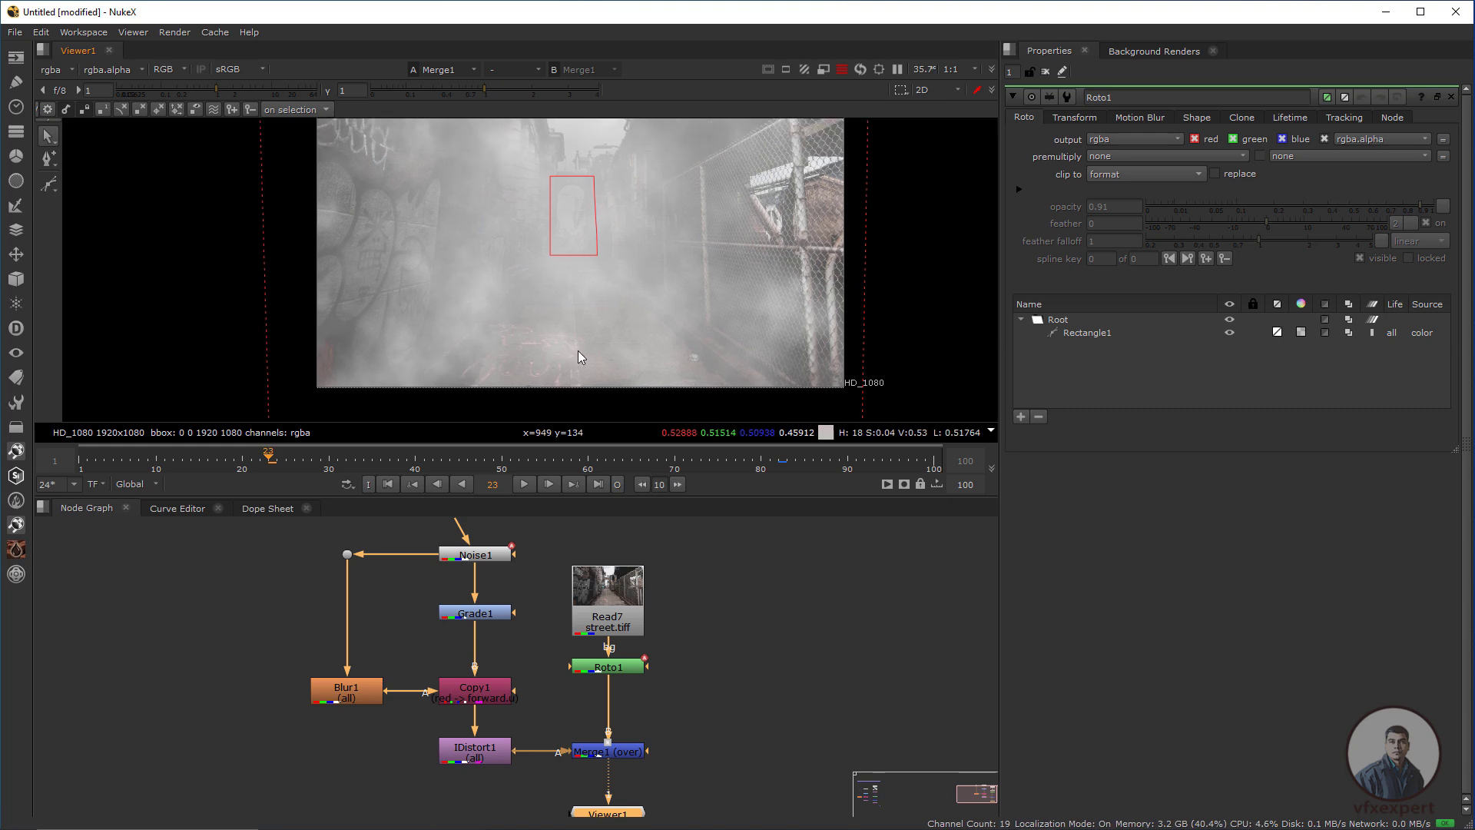
{"action": "scroll", "coordinate": [473, 315], "scroll_direction": "up", "scroll_amount": 1}
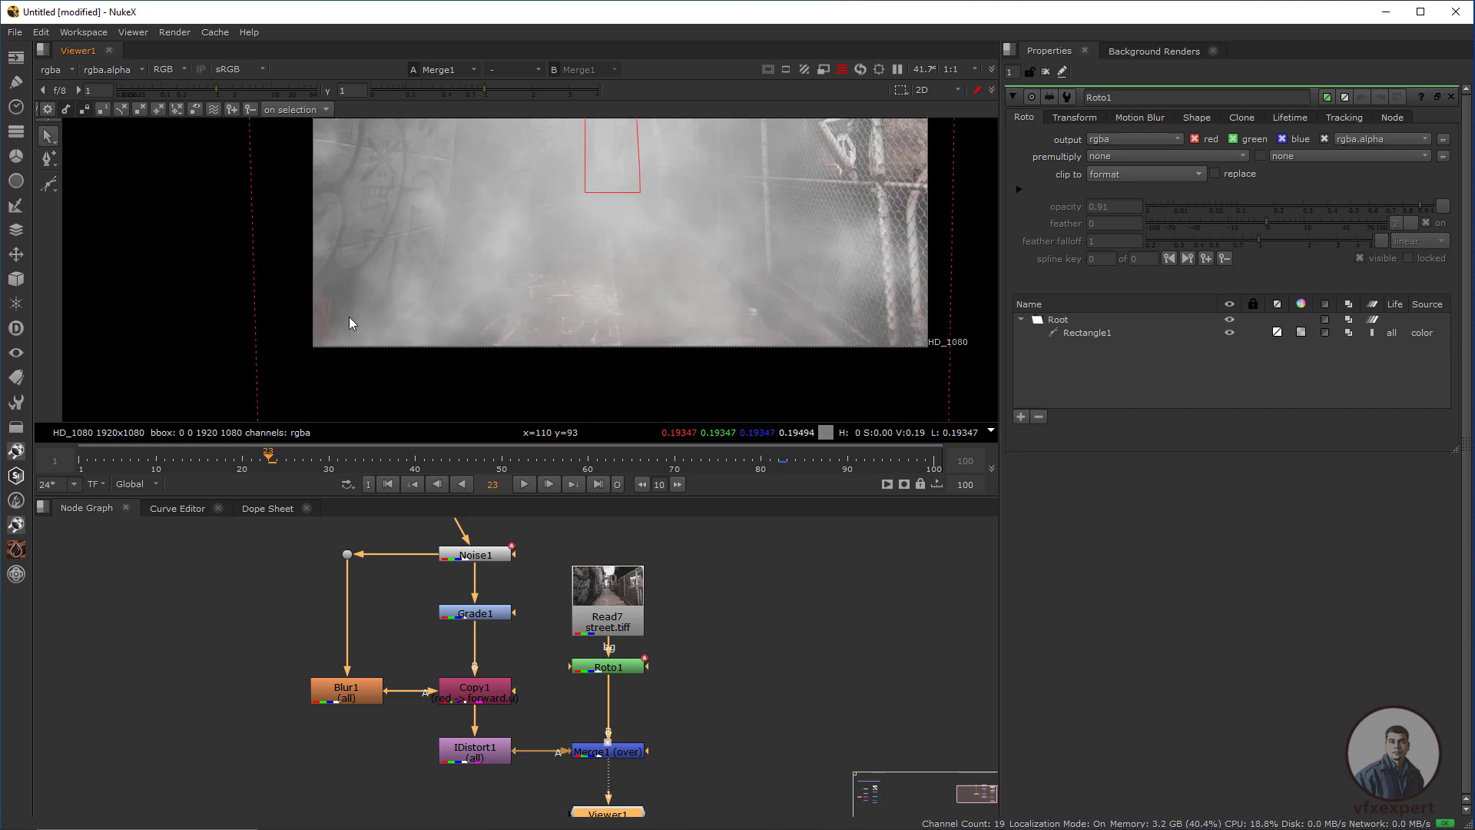
{"action": "left_click_drag", "start_coordinate": [332, 279], "coordinate": [824, 376]}
{"action": "left_click_drag", "start_coordinate": [321, 263], "coordinate": [811, 370]}
Open the color settings of the Noise1 node and set its ramp to smooth0
{"action": "middle_click_drag", "start_coordinate": [545, 659], "coordinate": [545, 682]}
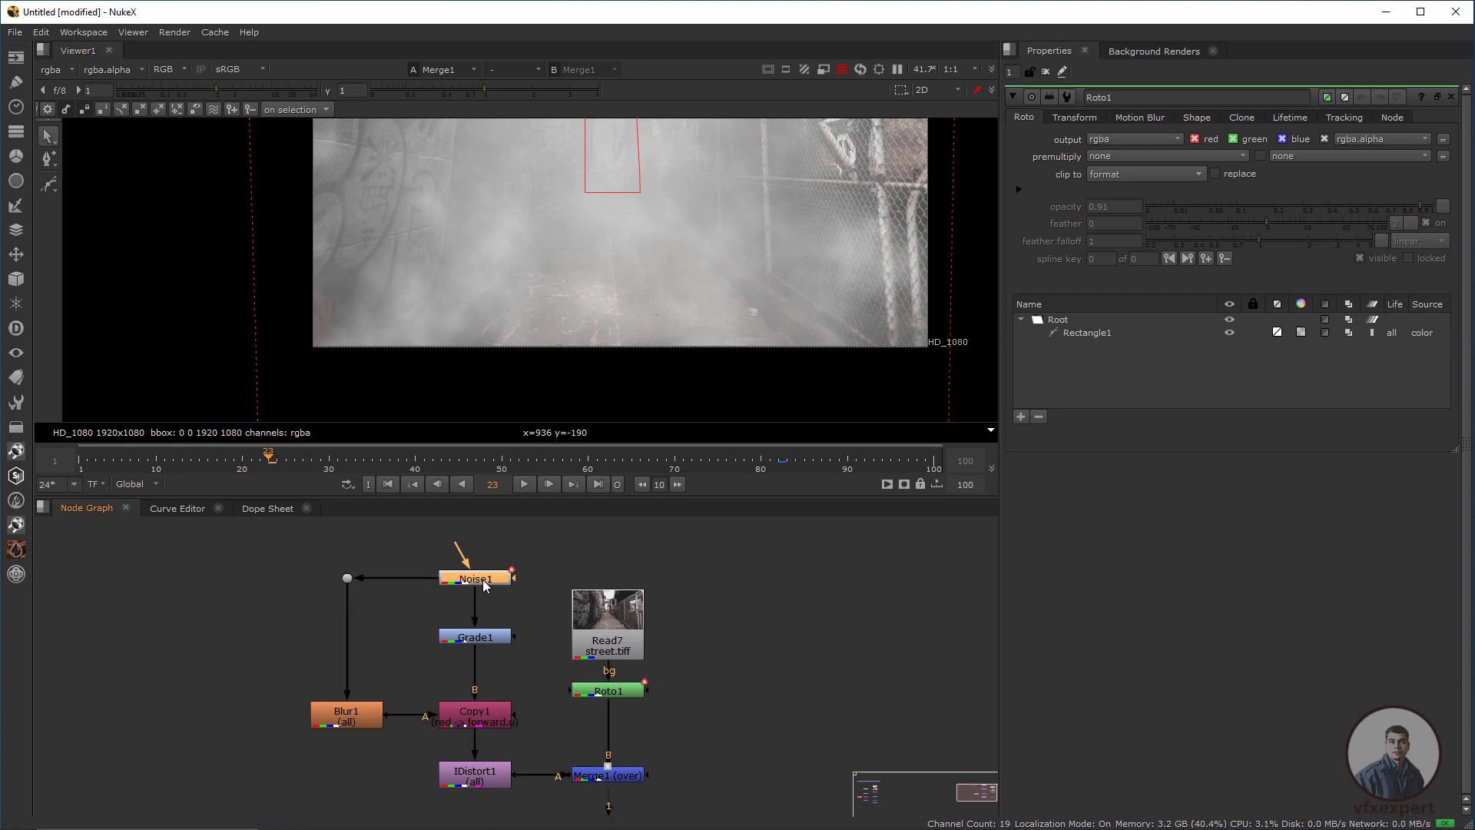
{"action": "double_click", "coordinate": [482, 579]}
{"action": "left_click", "coordinate": [1140, 120]}
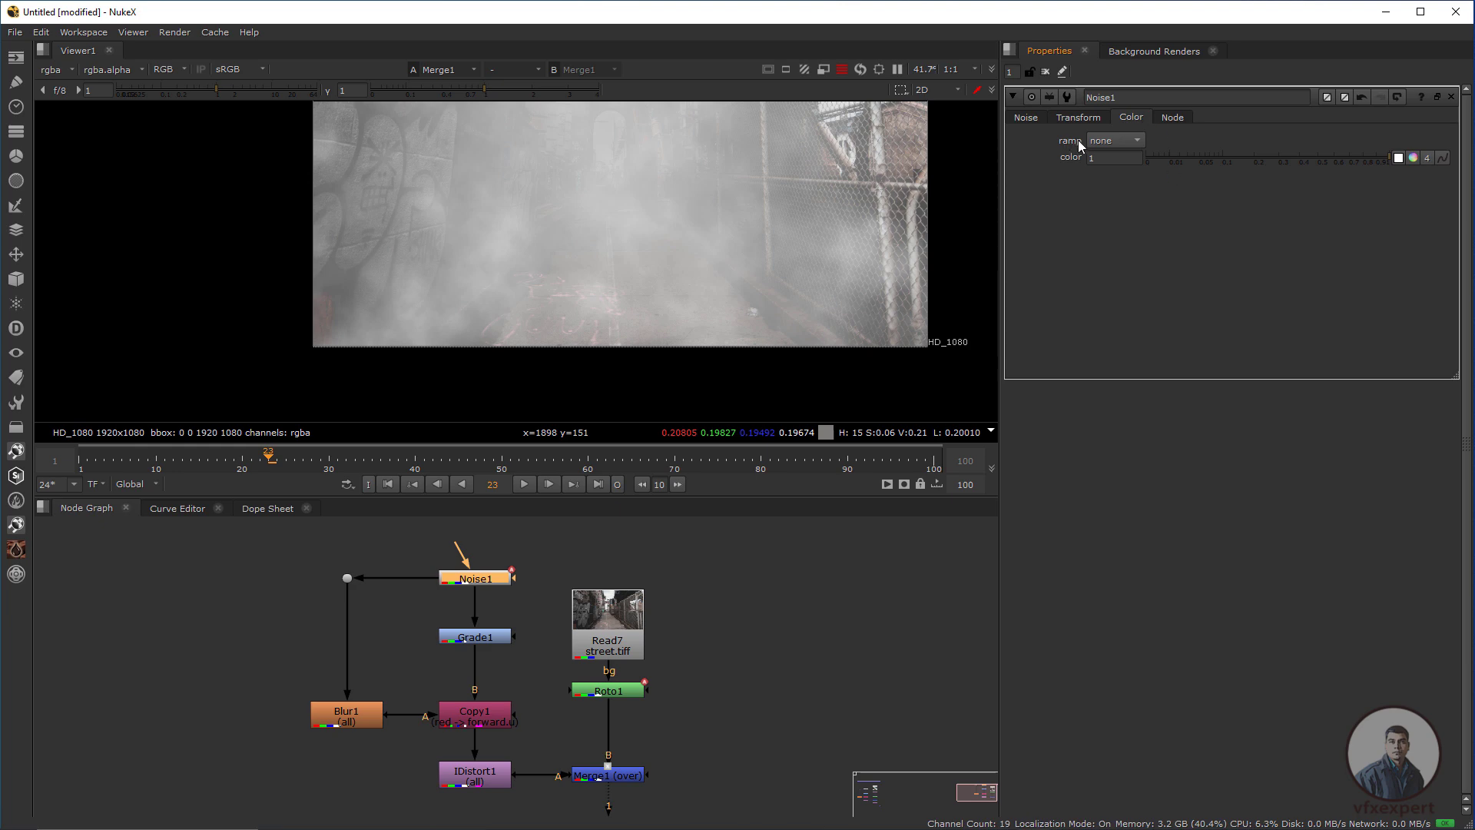
{"action": "left_click", "coordinate": [1139, 142]}
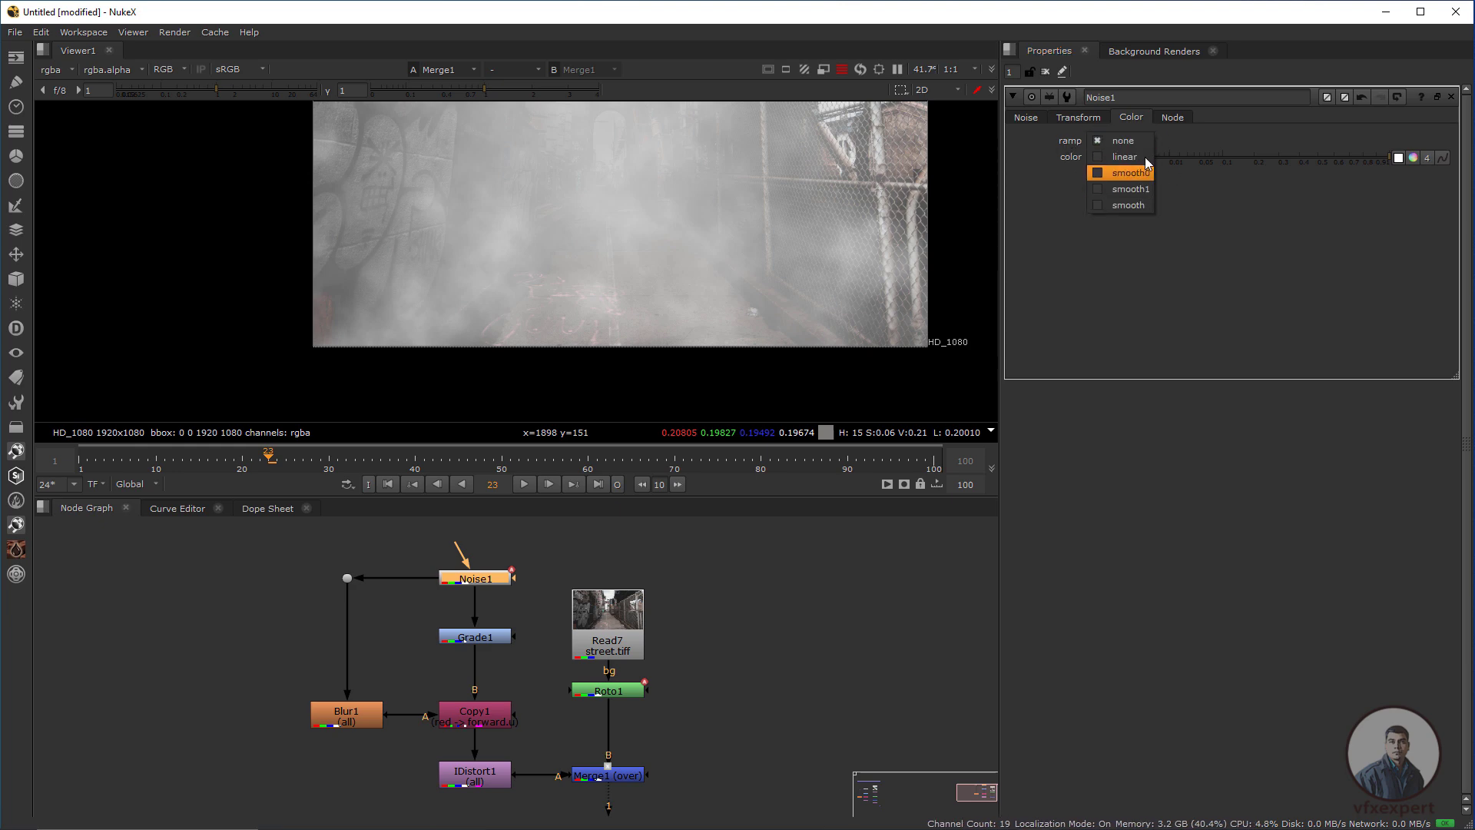
{"action": "left_click", "coordinate": [652, 230]}
{"action": "middle_click_drag", "start_coordinate": [653, 230], "coordinate": [636, 274]}
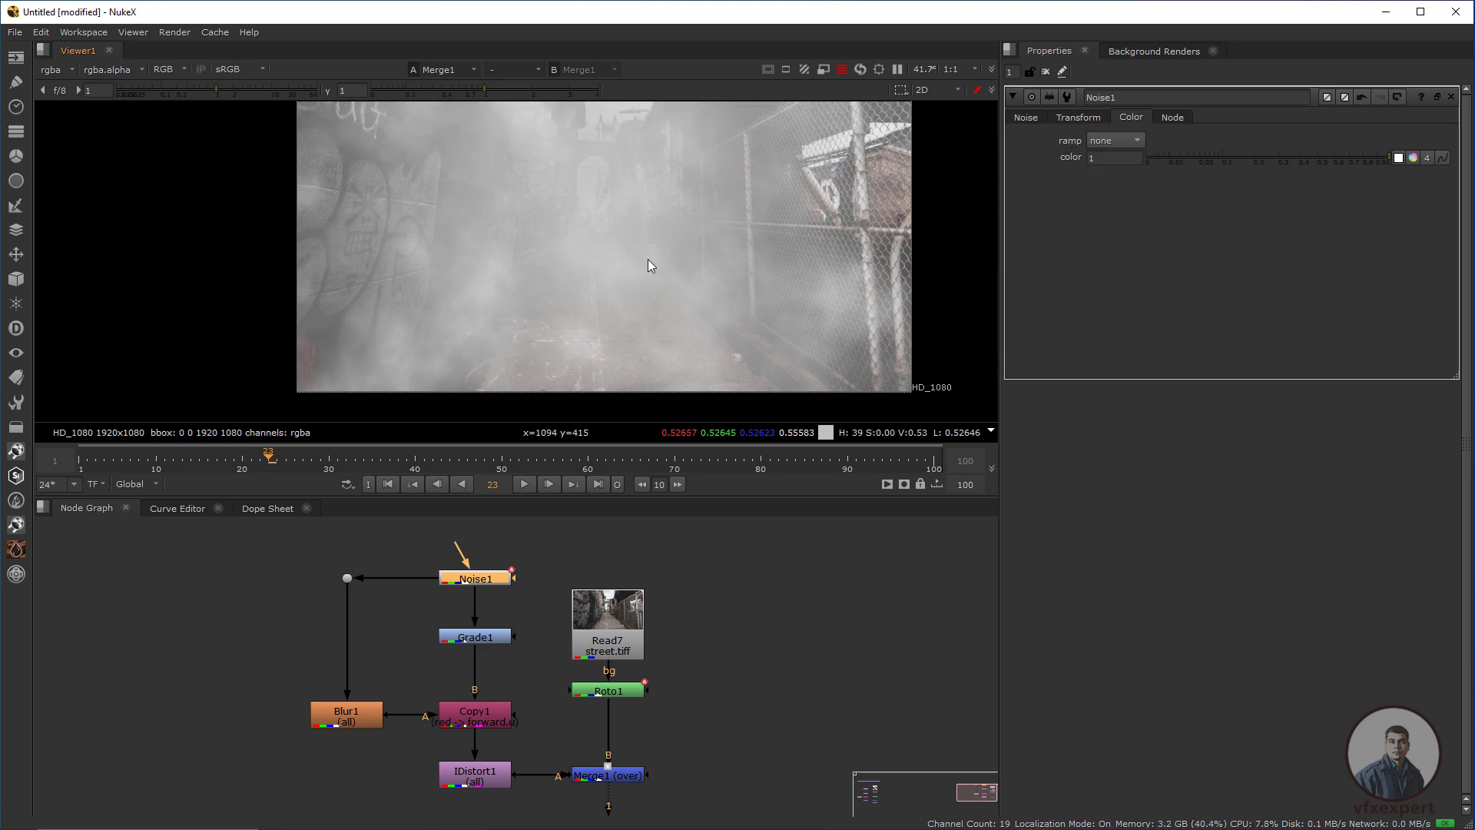
{"action": "left_click", "coordinate": [1140, 140]}
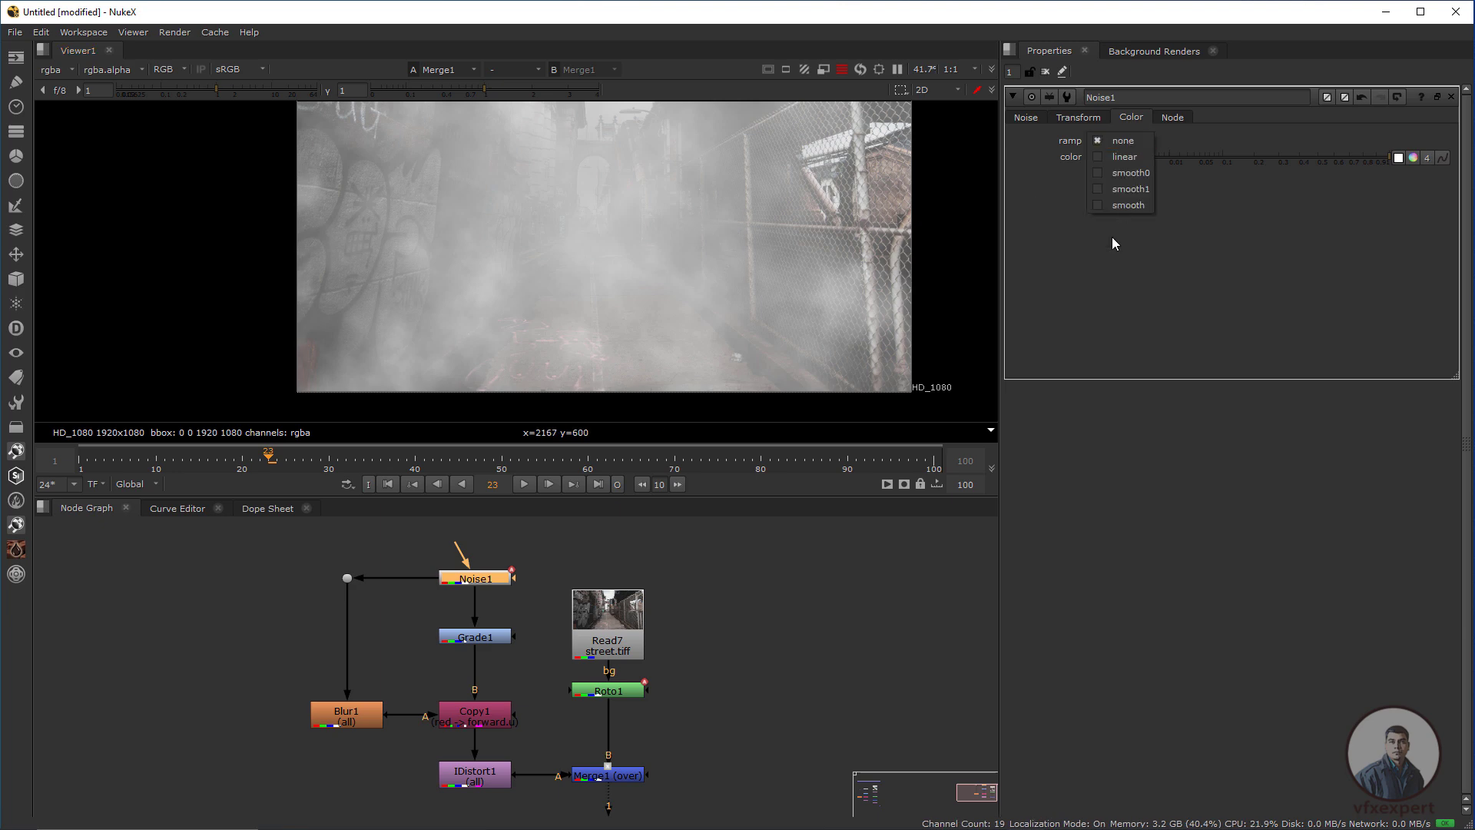
{"action": "left_click", "coordinate": [1141, 173]}
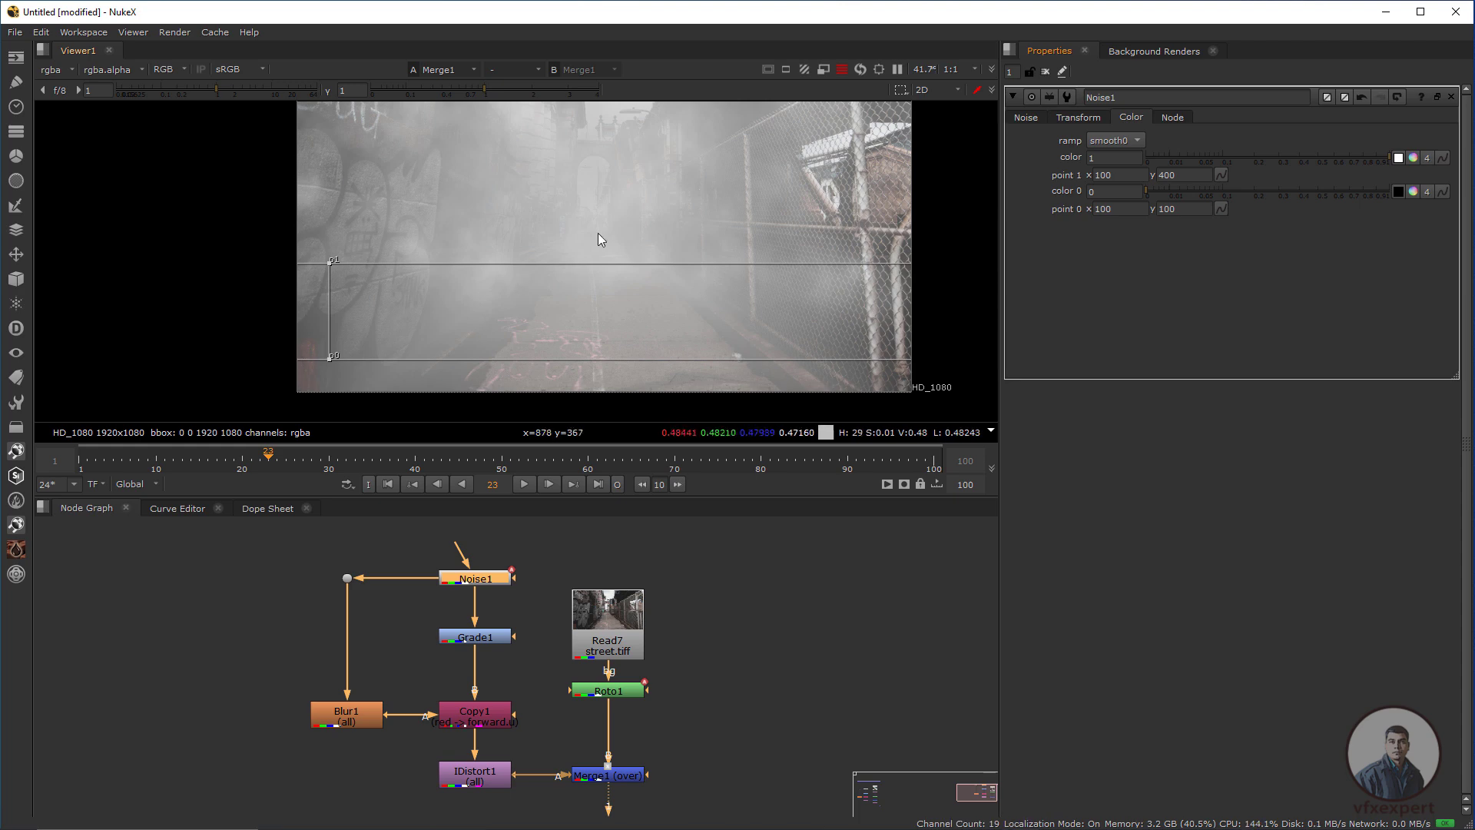
Compare the smooth1, smooth and smooth0 ramps on Noise1, and choose smooth1
{"action": "left_click", "coordinate": [1142, 143]}
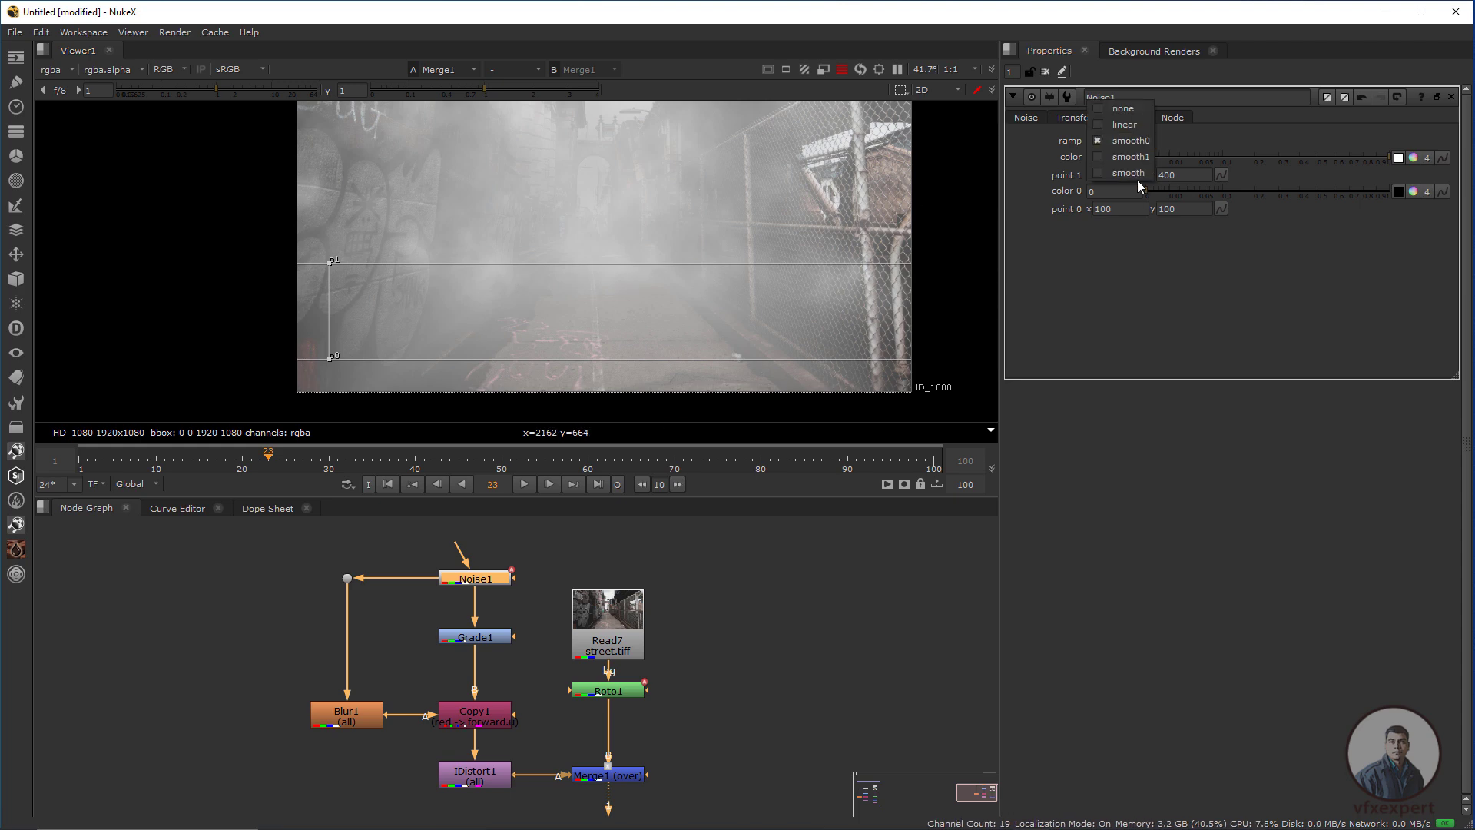
{"action": "left_click", "coordinate": [1142, 158]}
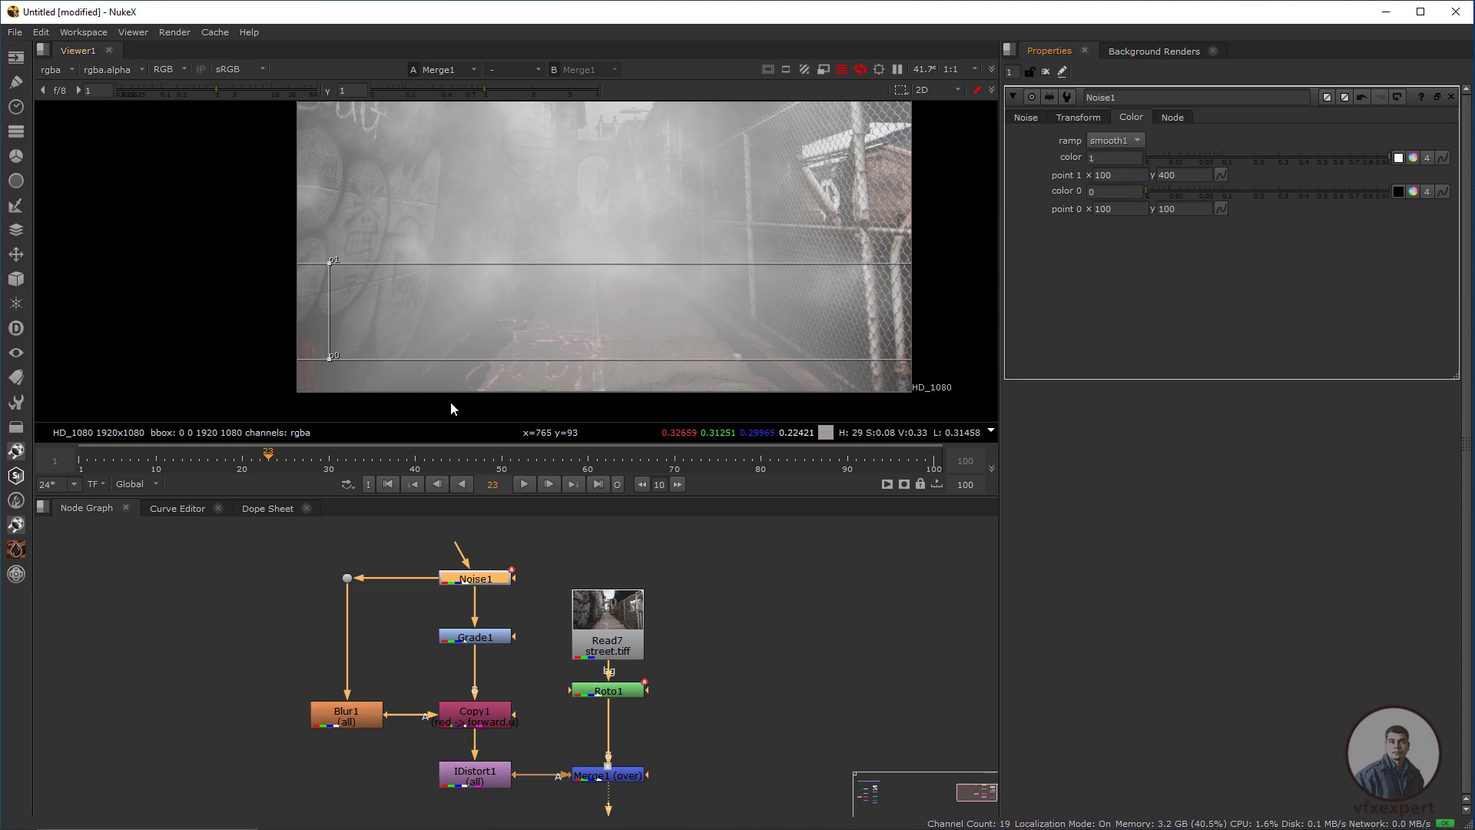
{"action": "left_click", "coordinate": [1141, 141]}
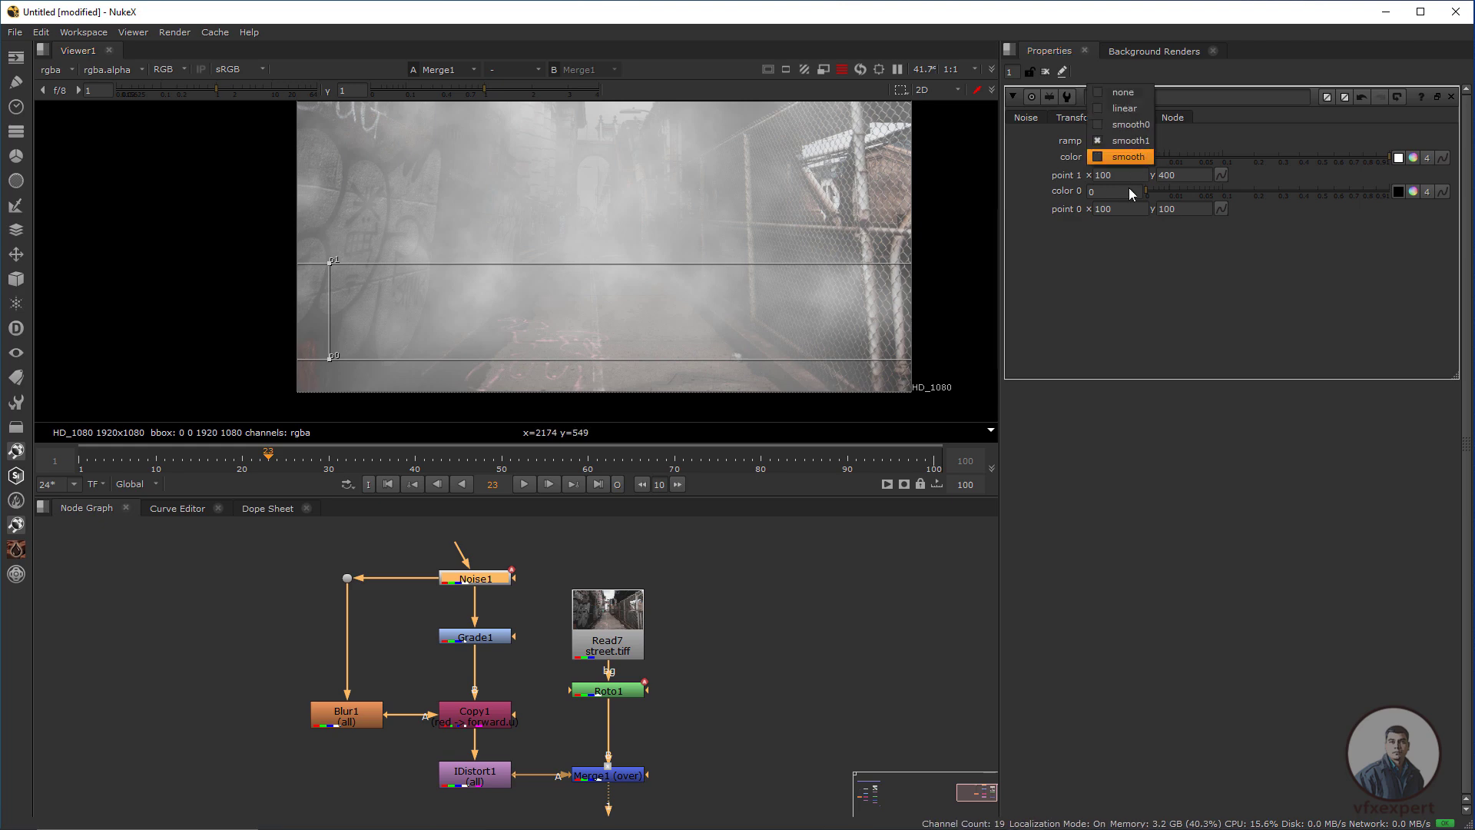
{"action": "left_click", "coordinate": [1134, 157]}
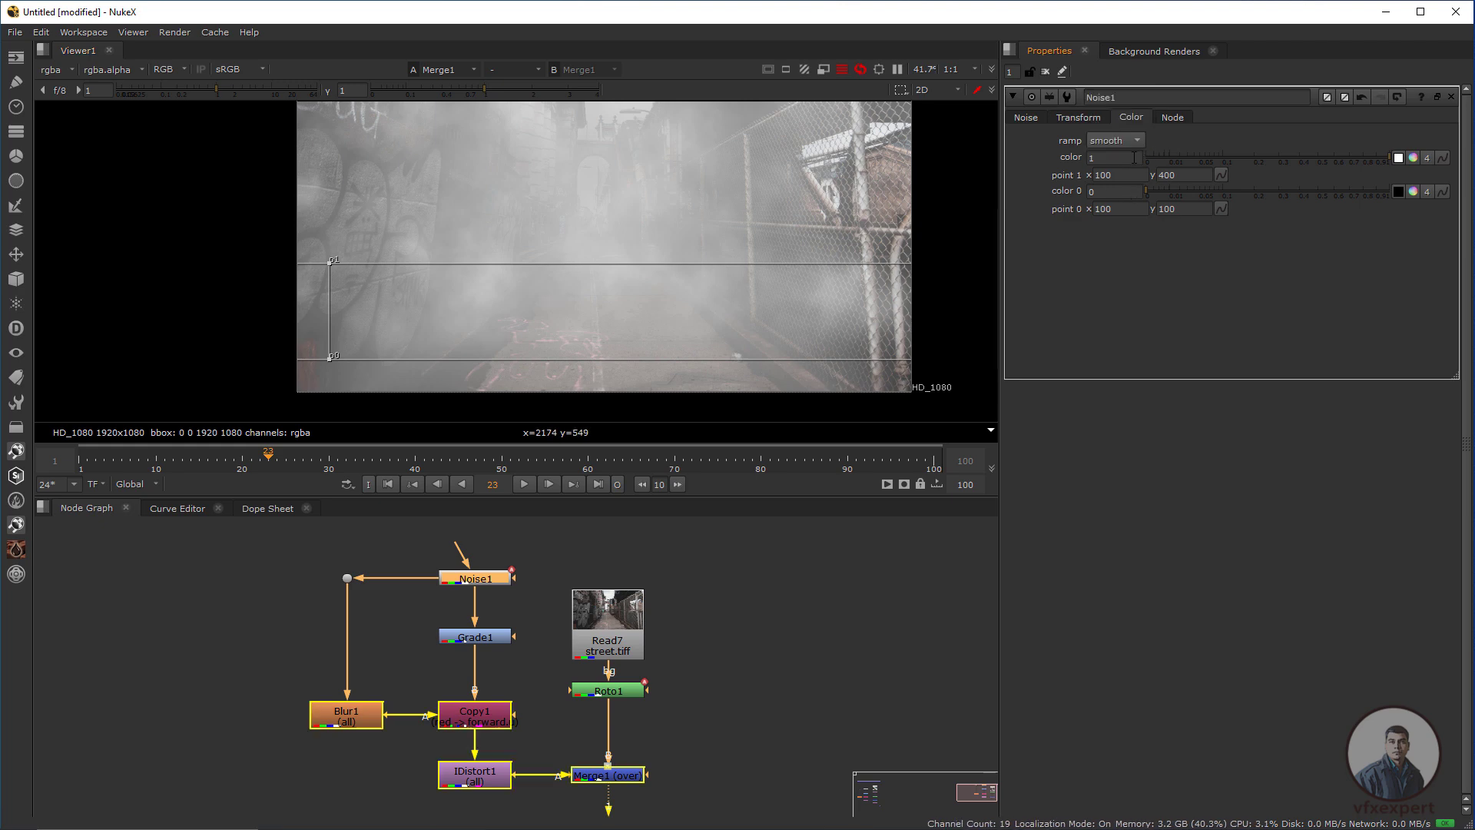
{"action": "left_click", "coordinate": [1136, 145]}
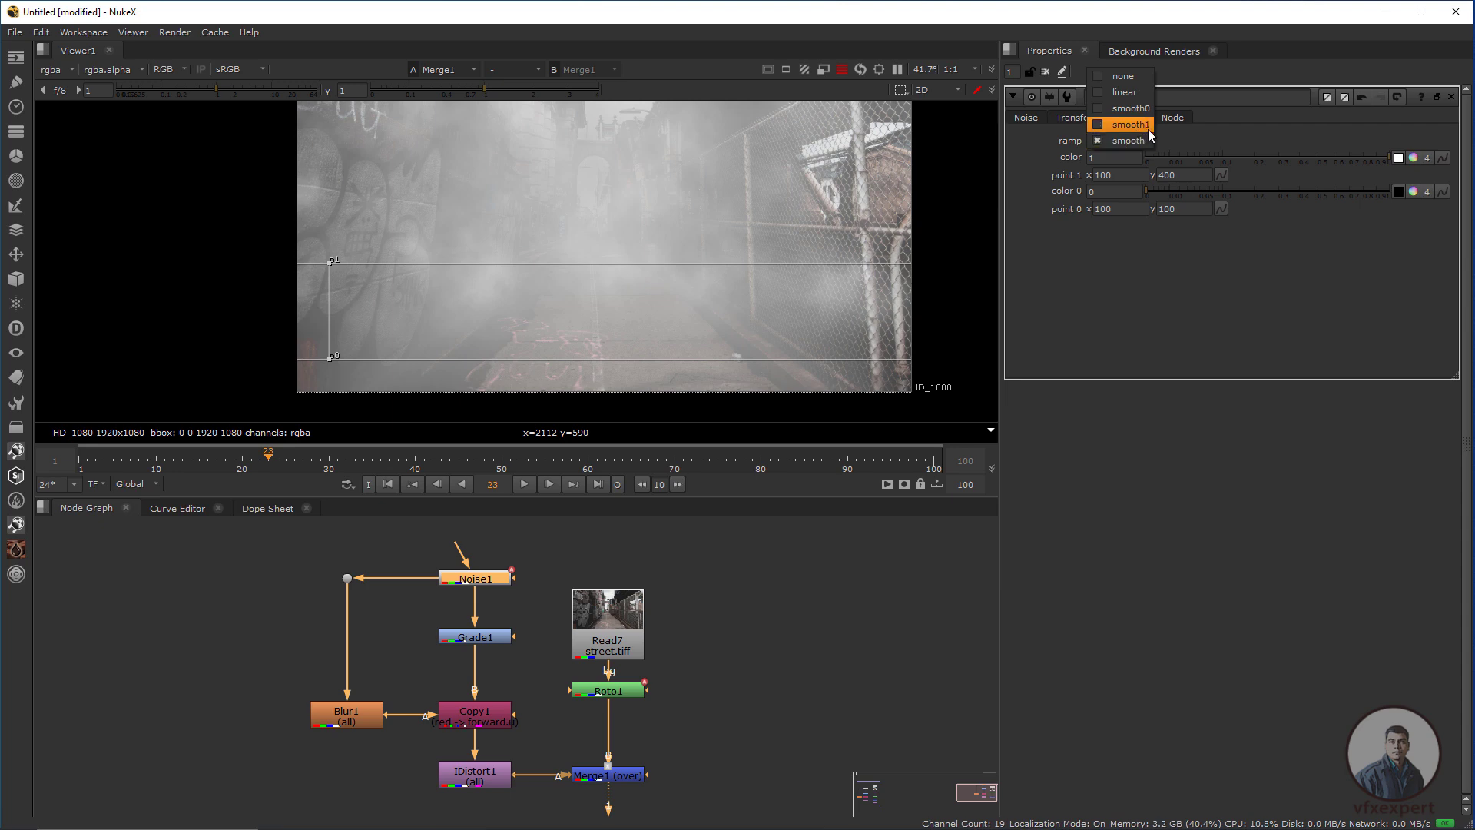
{"action": "left_click", "coordinate": [1130, 108]}
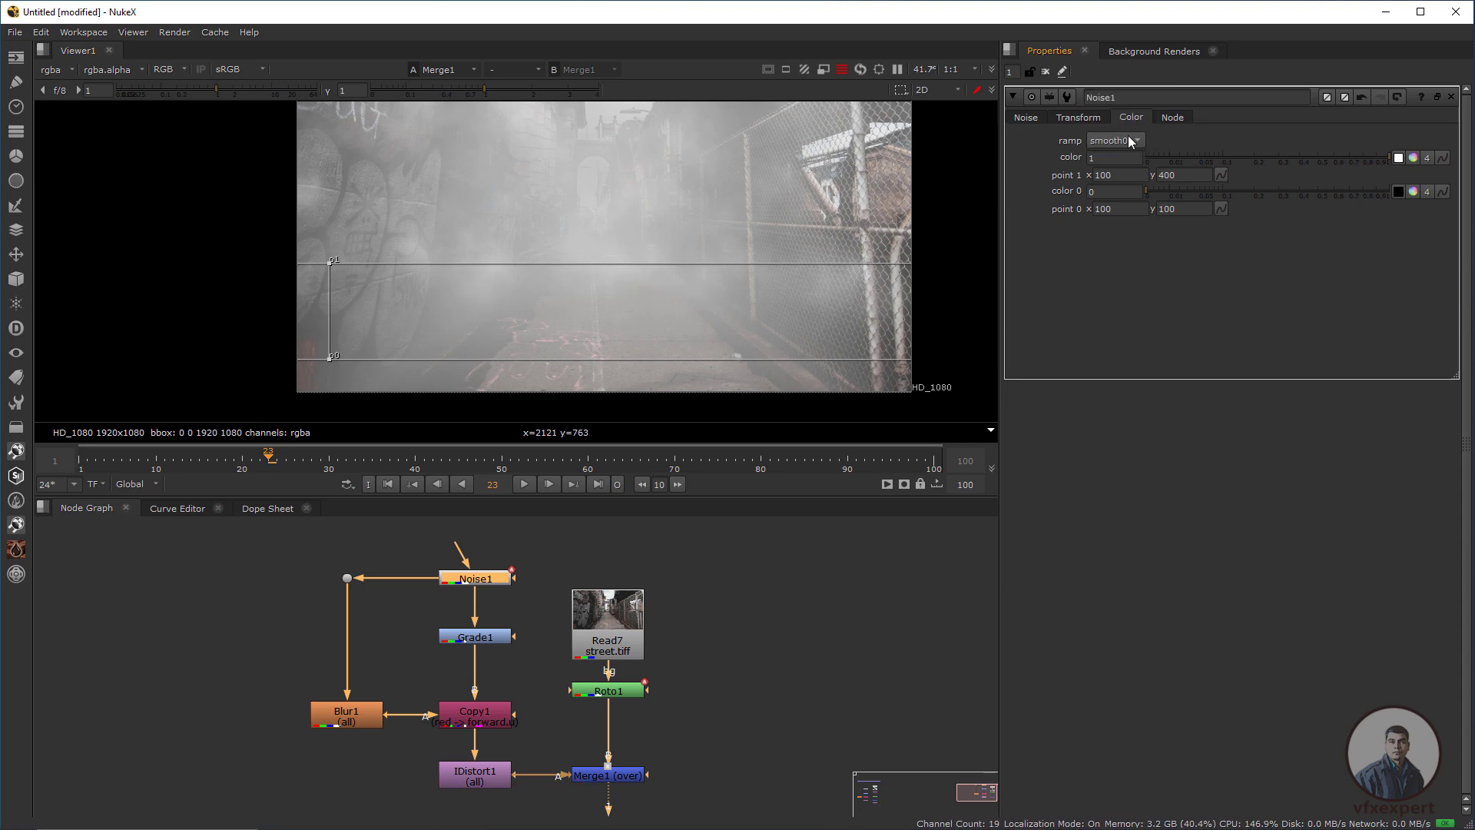
{"action": "left_click", "coordinate": [1134, 157]}
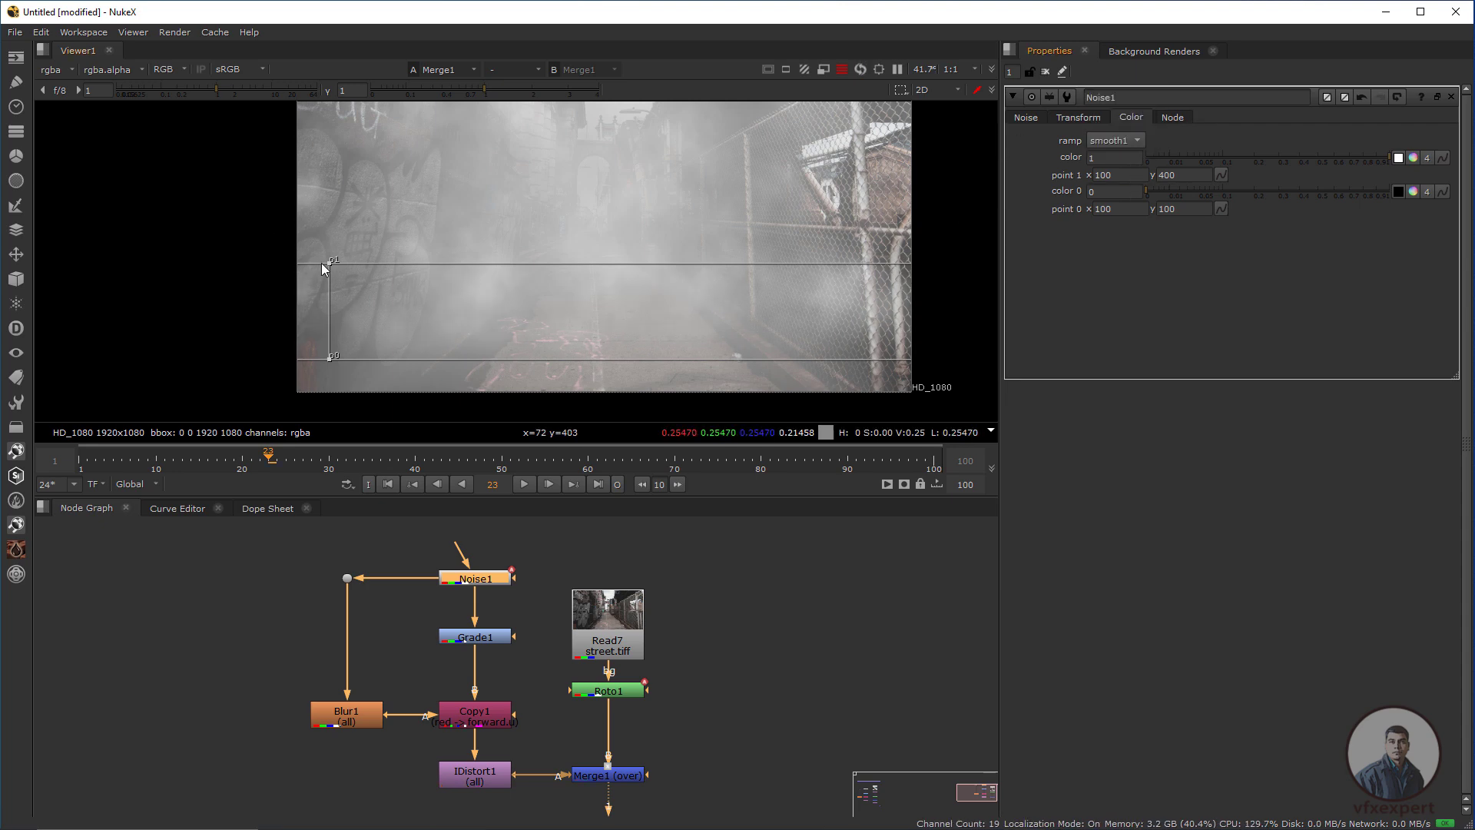
Move Noise1's ramp point 1 to about x 98, y 420, and close the node's properties
{"action": "left_click_drag", "start_coordinate": [331, 258], "coordinate": [329, 256]}
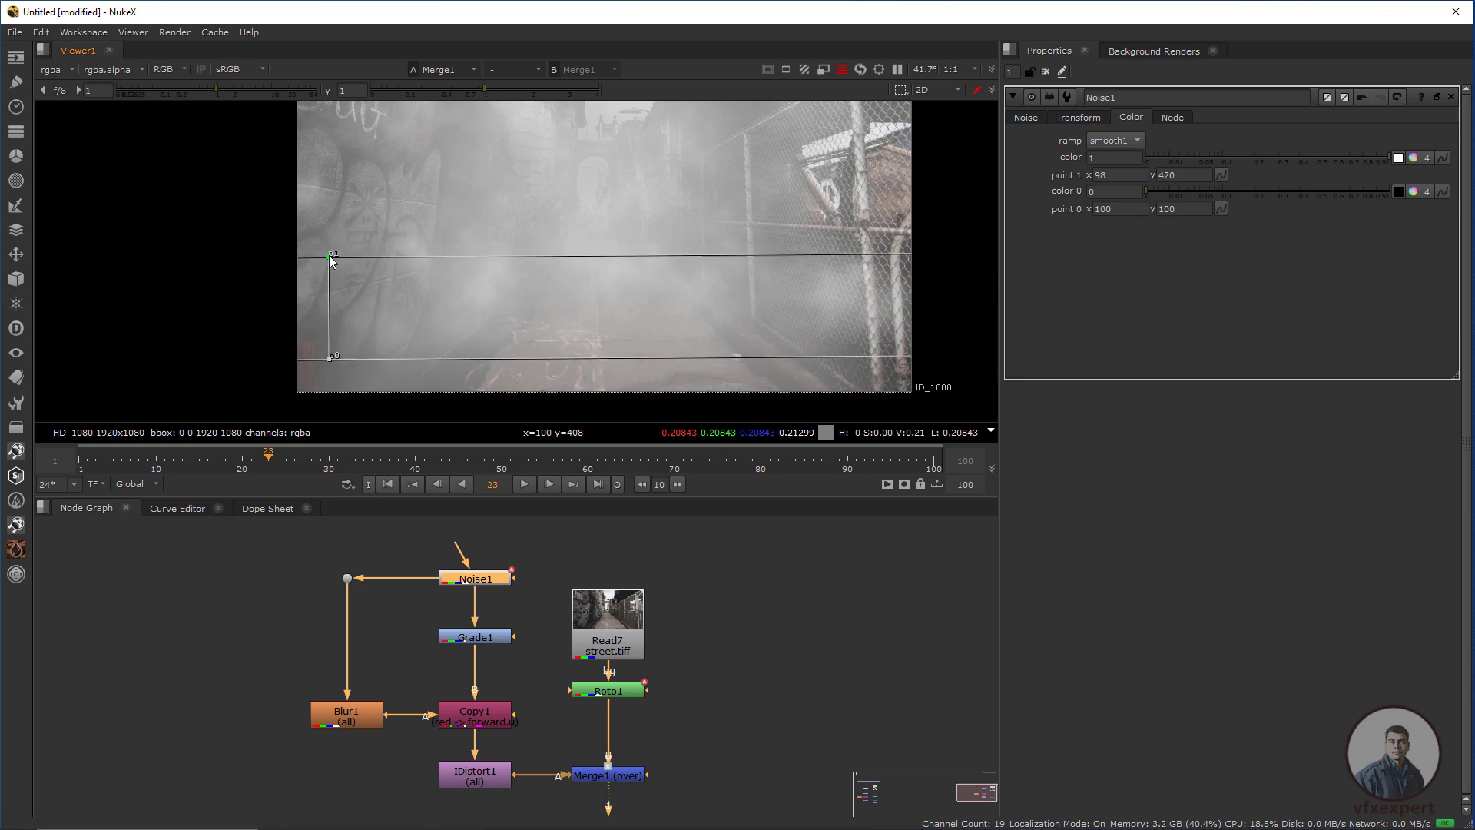
{"action": "scroll", "coordinate": [582, 265], "scroll_direction": "down", "scroll_amount": 2}
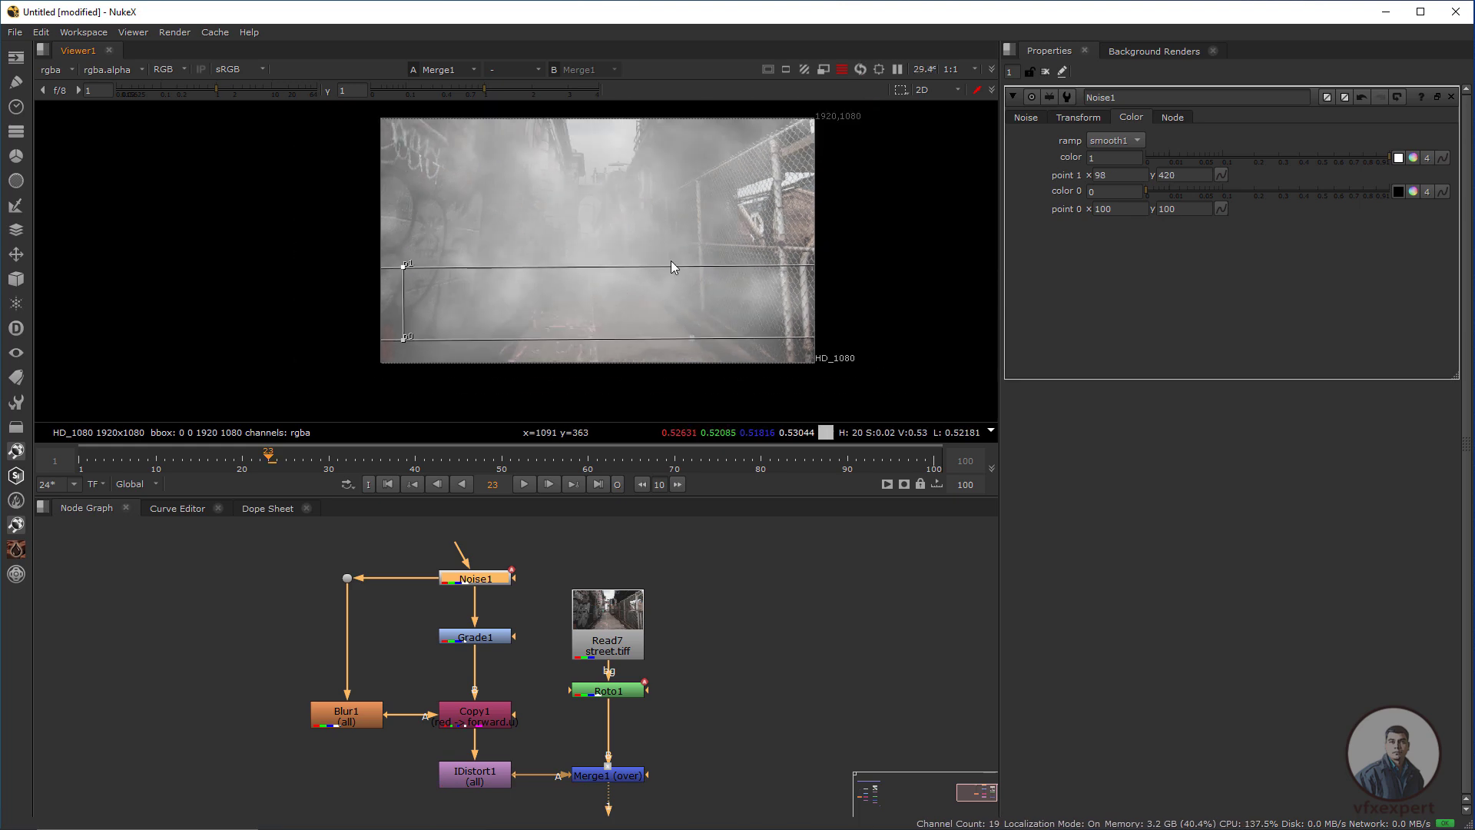
{"action": "left_click", "coordinate": [1045, 72]}
{"action": "scroll", "coordinate": [583, 330], "scroll_direction": "up", "scroll_amount": 1}
{"action": "scroll", "coordinate": [558, 361], "scroll_direction": "down", "scroll_amount": 1}
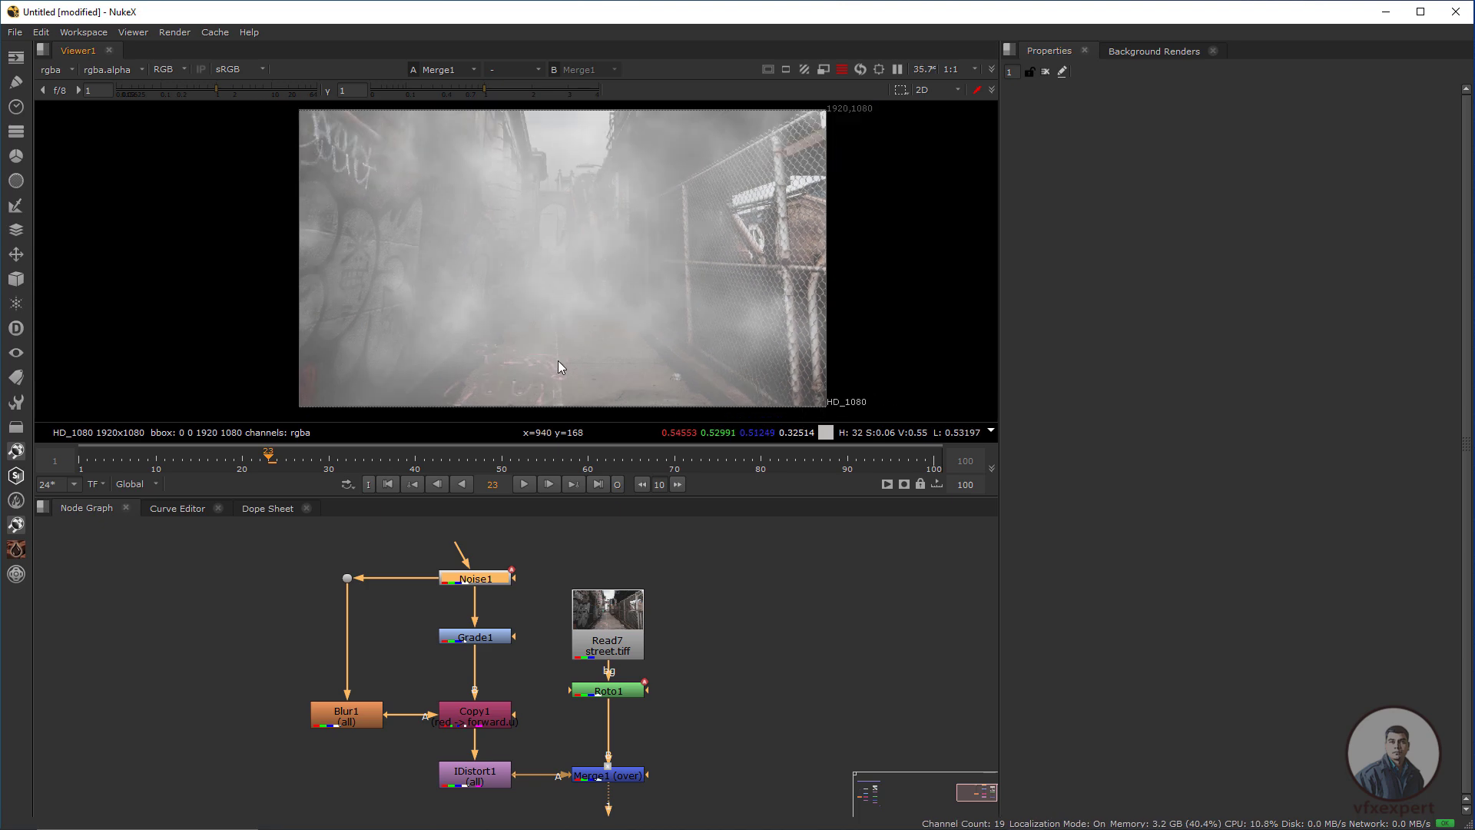
{"action": "middle_click_drag", "start_coordinate": [592, 543], "coordinate": [620, 557]}
{"action": "scroll", "coordinate": [592, 357], "scroll_direction": "up", "scroll_amount": 1}
{"action": "middle_click_drag", "start_coordinate": [593, 357], "coordinate": [725, 377]}
Set the mix of the Merge1 node to 0.6
{"action": "middle_click_drag", "start_coordinate": [760, 815], "coordinate": [741, 765]}
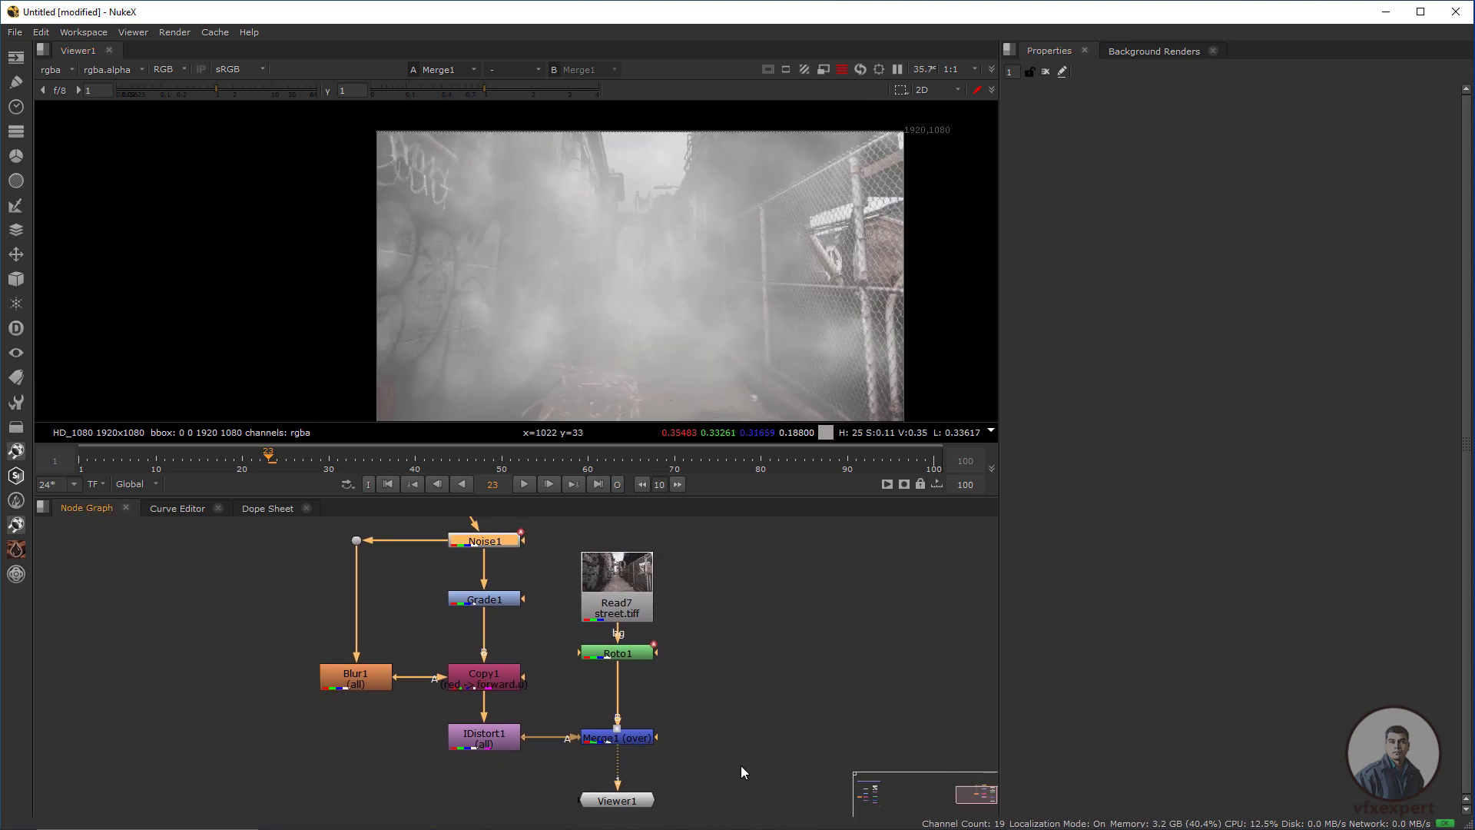
{"action": "left_click", "coordinate": [634, 738]}
{"action": "double_click", "coordinate": [636, 743]}
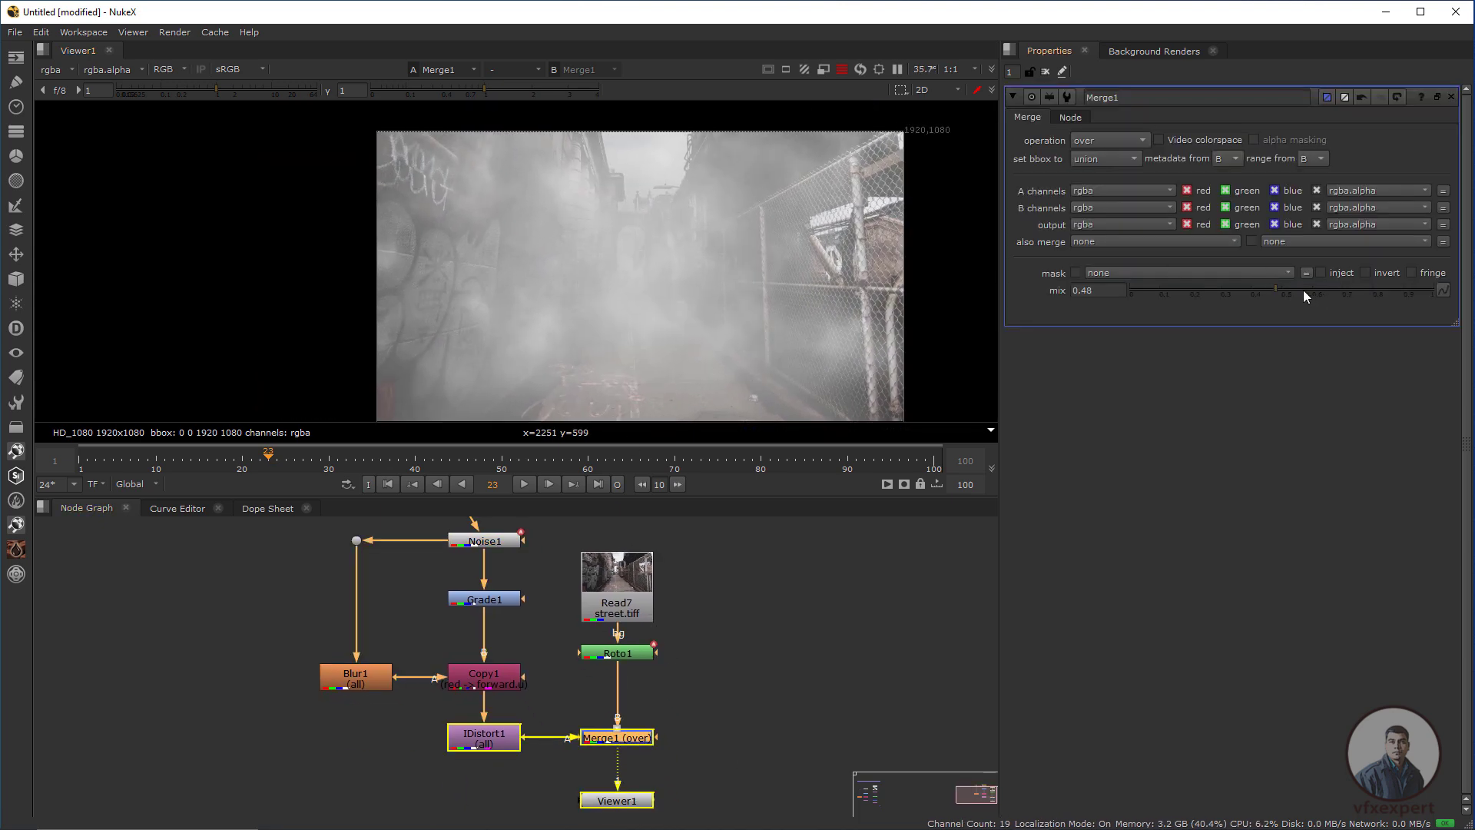
{"action": "mouse_move", "coordinate": [1303, 289]}
{"action": "left_mouse_down"}
{"action": "mouse_move", "coordinate": [1338, 292]}
{"action": "mouse_move", "coordinate": [1312, 293]}
{"action": "left_mouse_up"}
{"action": "middle_click_drag", "start_coordinate": [671, 306], "coordinate": [643, 306]}
{"action": "middle_click_drag", "start_coordinate": [679, 696], "coordinate": [636, 701]}
{"action": "left_click", "coordinate": [587, 679]}
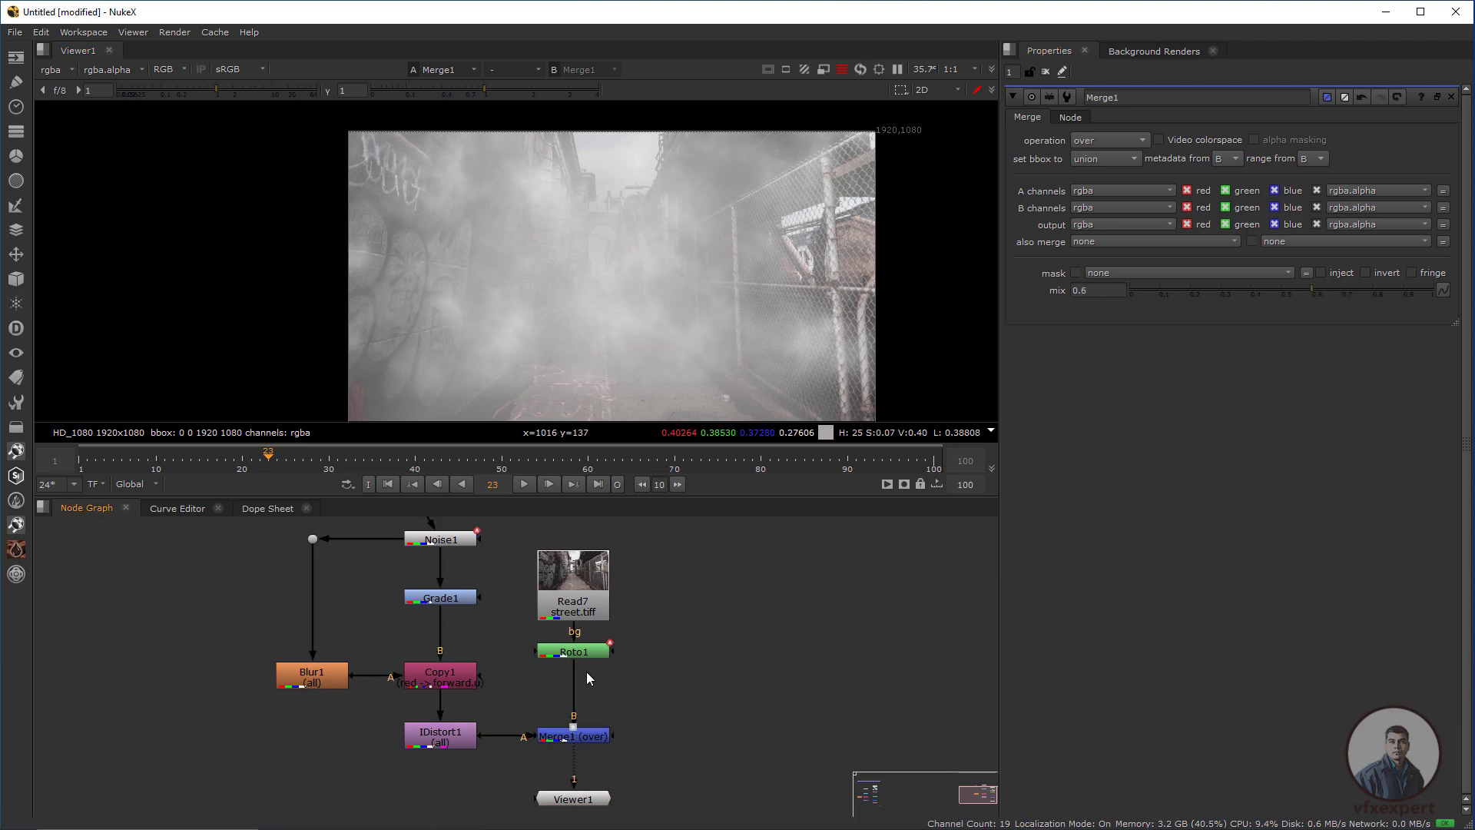
Set the opacity of the Rectangle1 shape in the Roto1 node to 0.81
{"action": "double_click", "coordinate": [587, 656]}
{"action": "left_click", "coordinate": [1097, 335]}
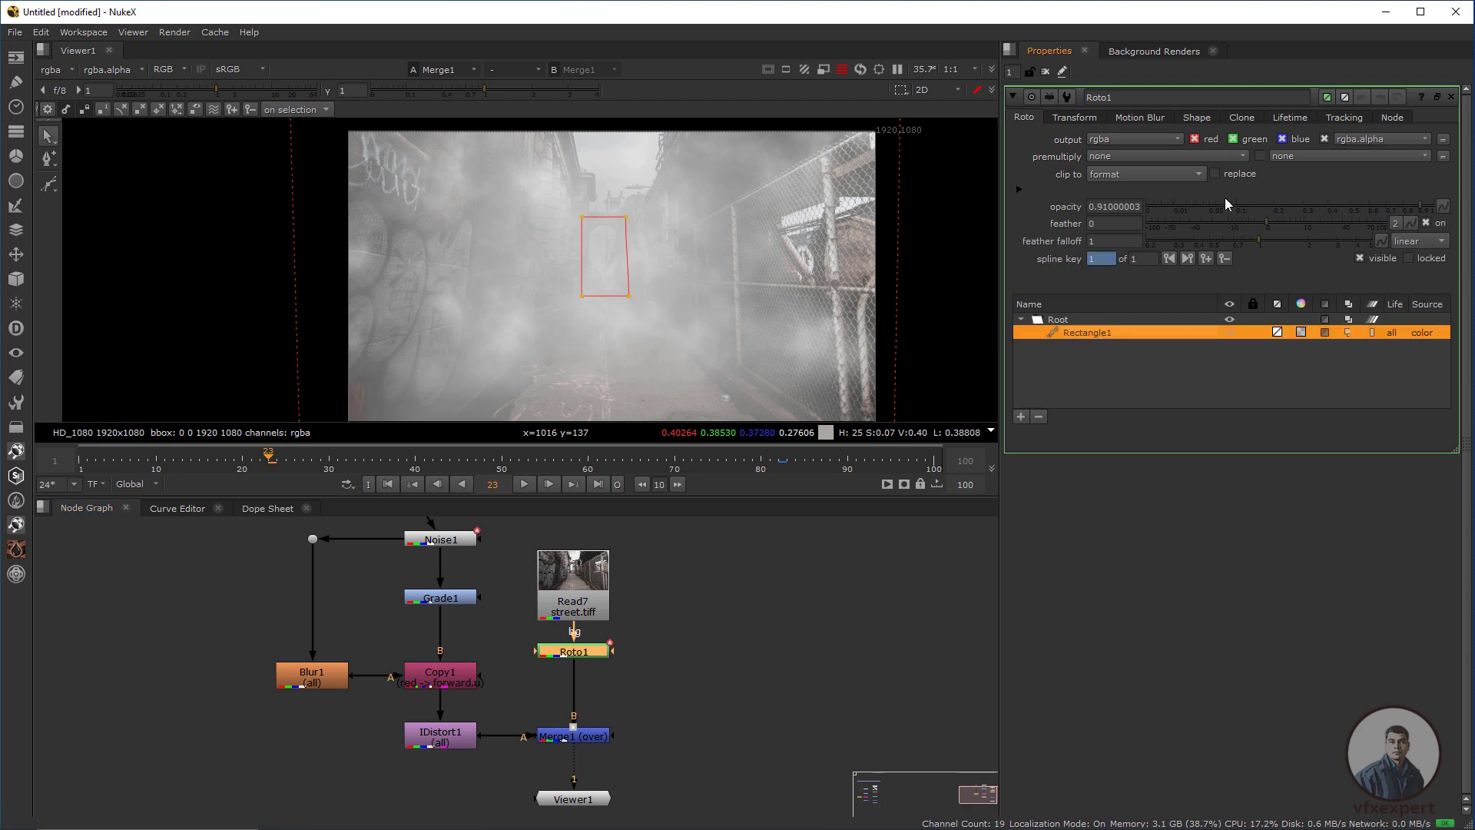
{"action": "mouse_move", "coordinate": [1423, 207]}
{"action": "left_mouse_down"}
{"action": "mouse_move", "coordinate": [1383, 208]}
{"action": "mouse_move", "coordinate": [1407, 214]}
{"action": "left_mouse_up"}
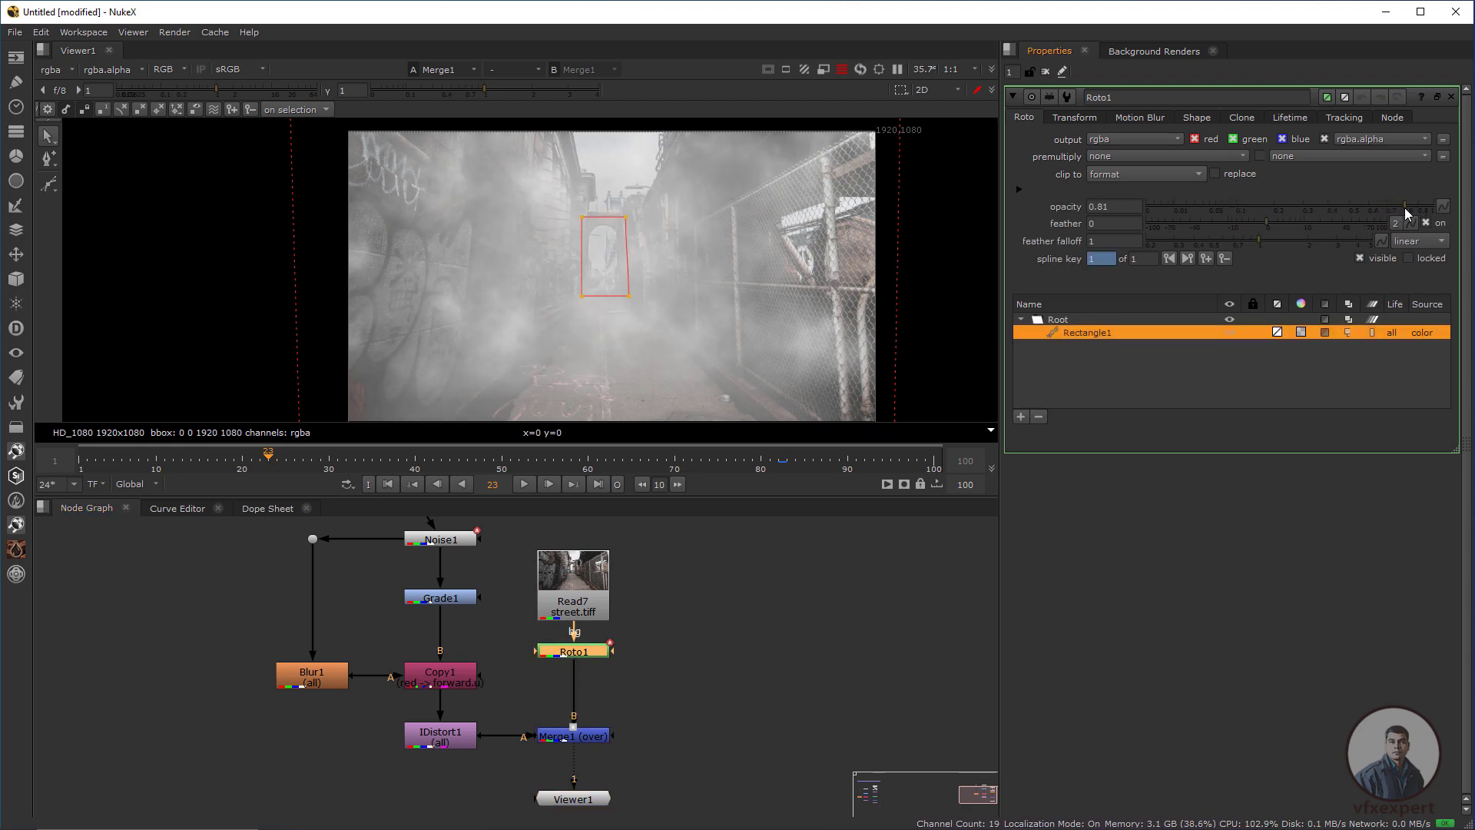
{"action": "scroll", "coordinate": [622, 338], "scroll_direction": "down", "scroll_amount": 2}
Set the mix of the Merge1 node to 0.53 and deselect the node
{"action": "left_click", "coordinate": [584, 739]}
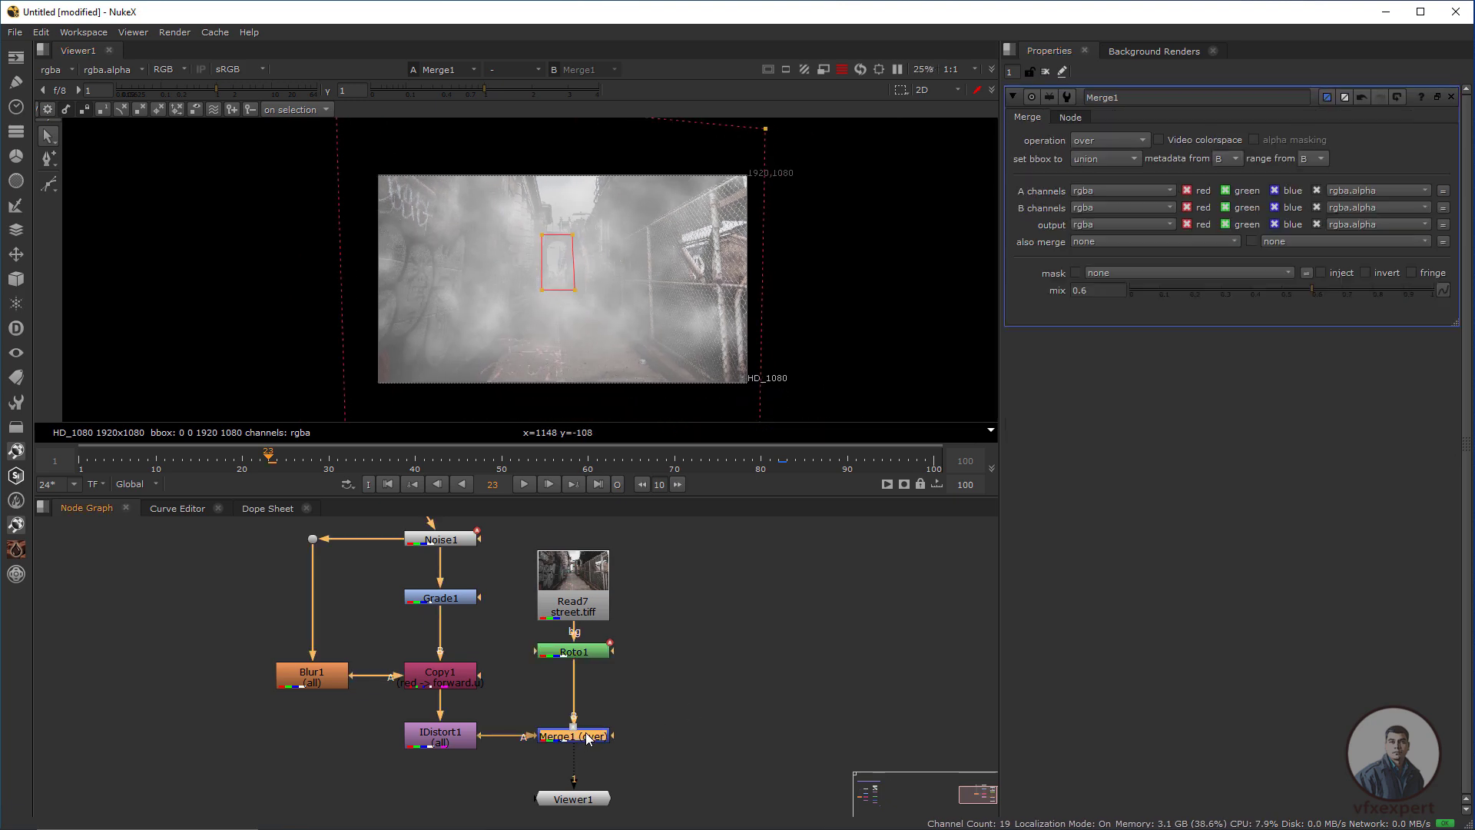
{"action": "left_click_drag", "start_coordinate": [1309, 289], "coordinate": [1293, 289]}
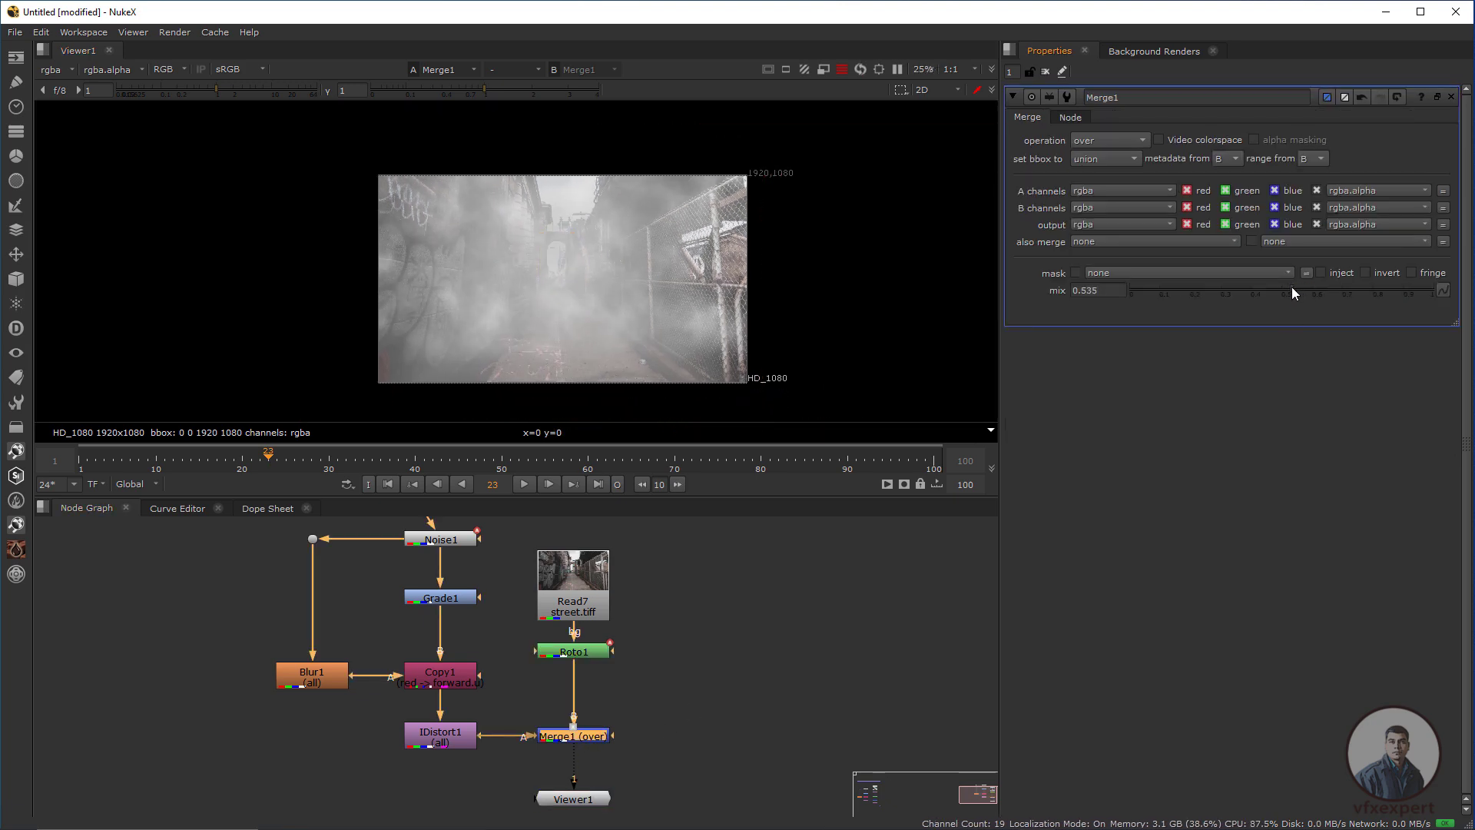
{"action": "scroll", "coordinate": [593, 238], "scroll_direction": "up", "scroll_amount": 1}
{"action": "left_click", "coordinate": [780, 615]}
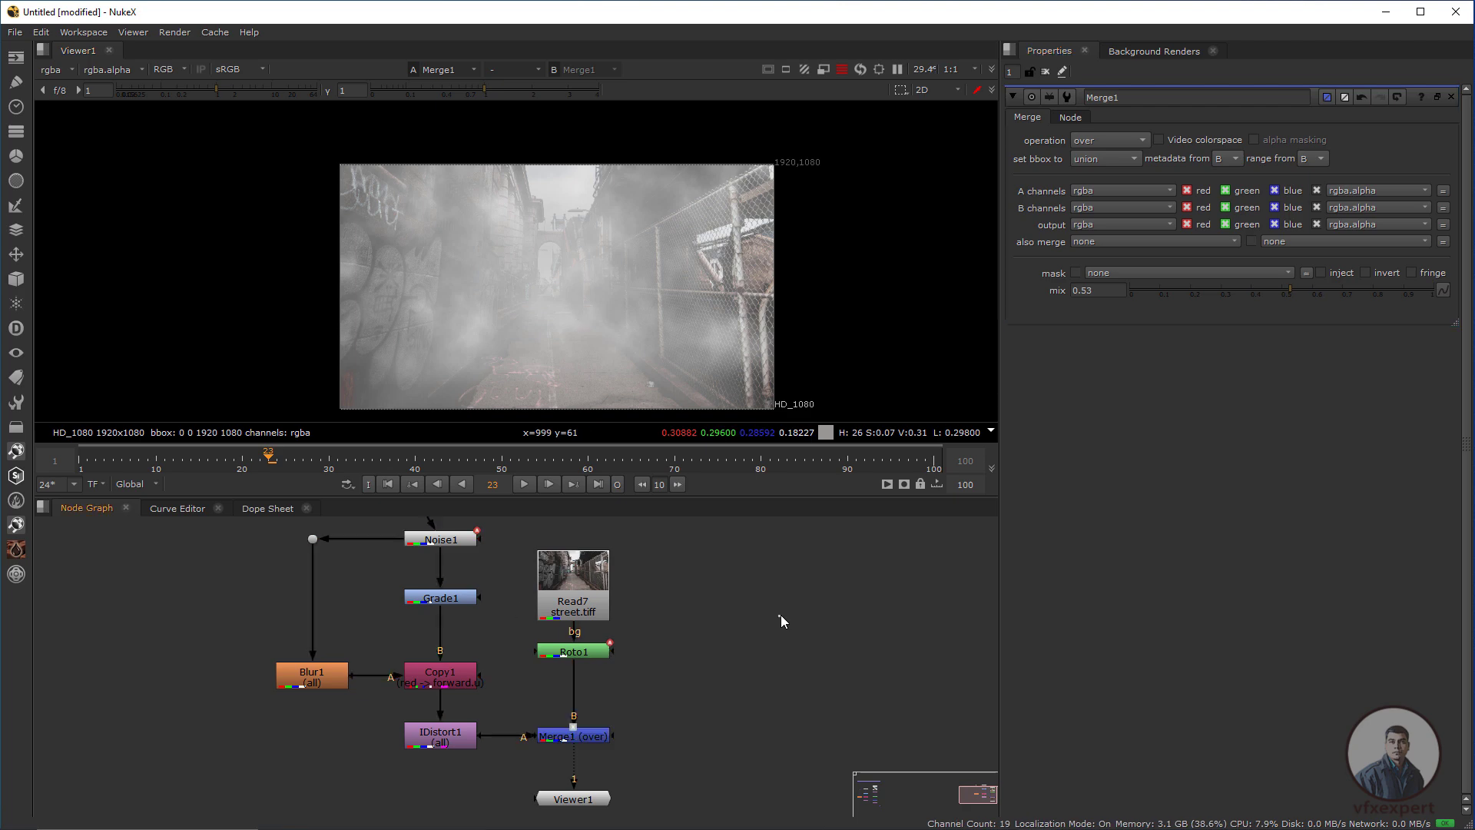
Return to the first frame, review the settings of IDistort1 and the transform of Noise1, and collapse Noise1's properties
{"action": "left_click", "coordinate": [389, 484]}
{"action": "middle_click_drag", "start_coordinate": [629, 346], "coordinate": [617, 358]}
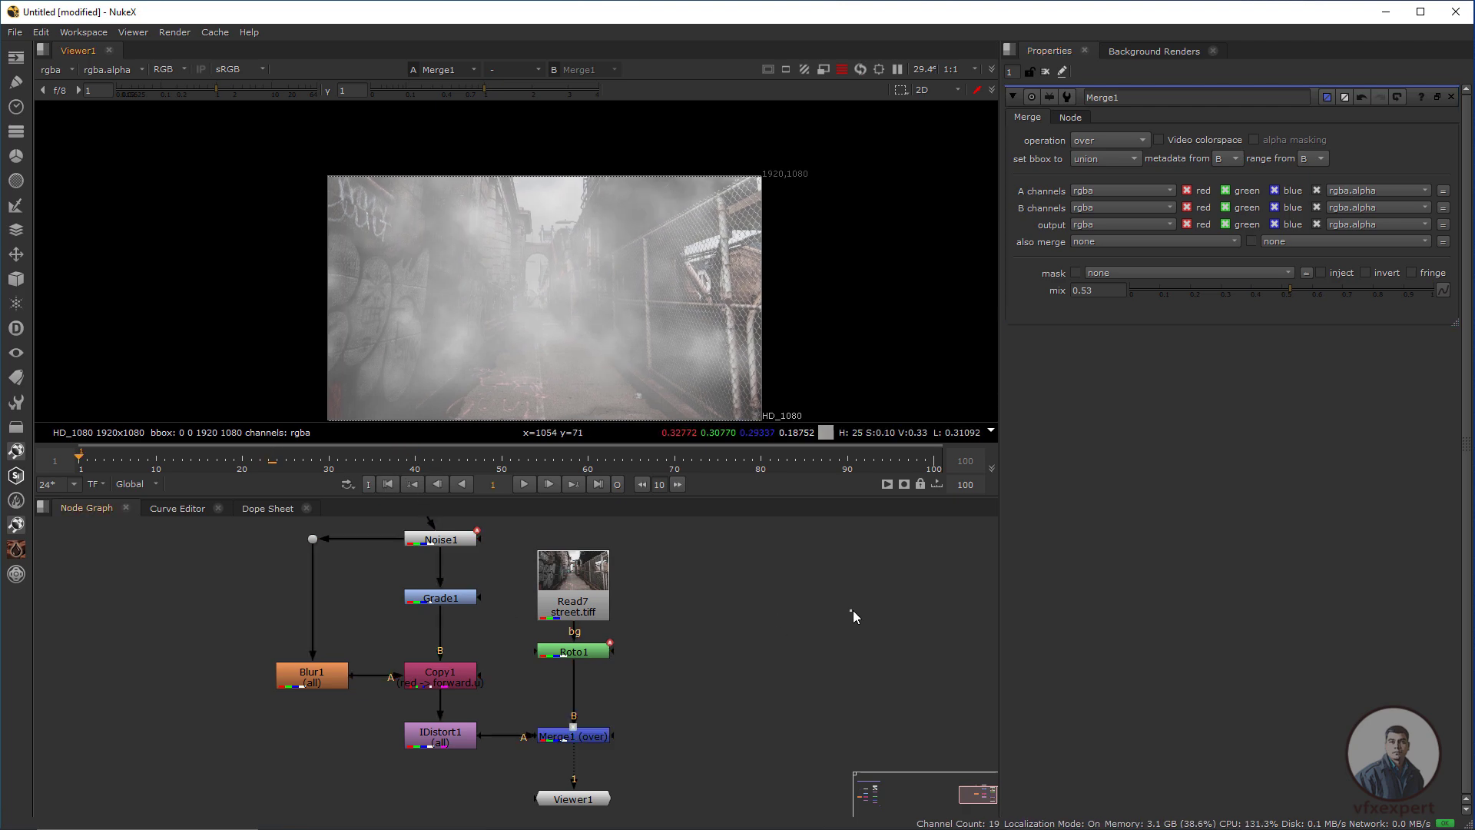
{"action": "scroll", "coordinate": [538, 300], "scroll_direction": "up", "scroll_amount": 1}
{"action": "left_click", "coordinate": [448, 737]}
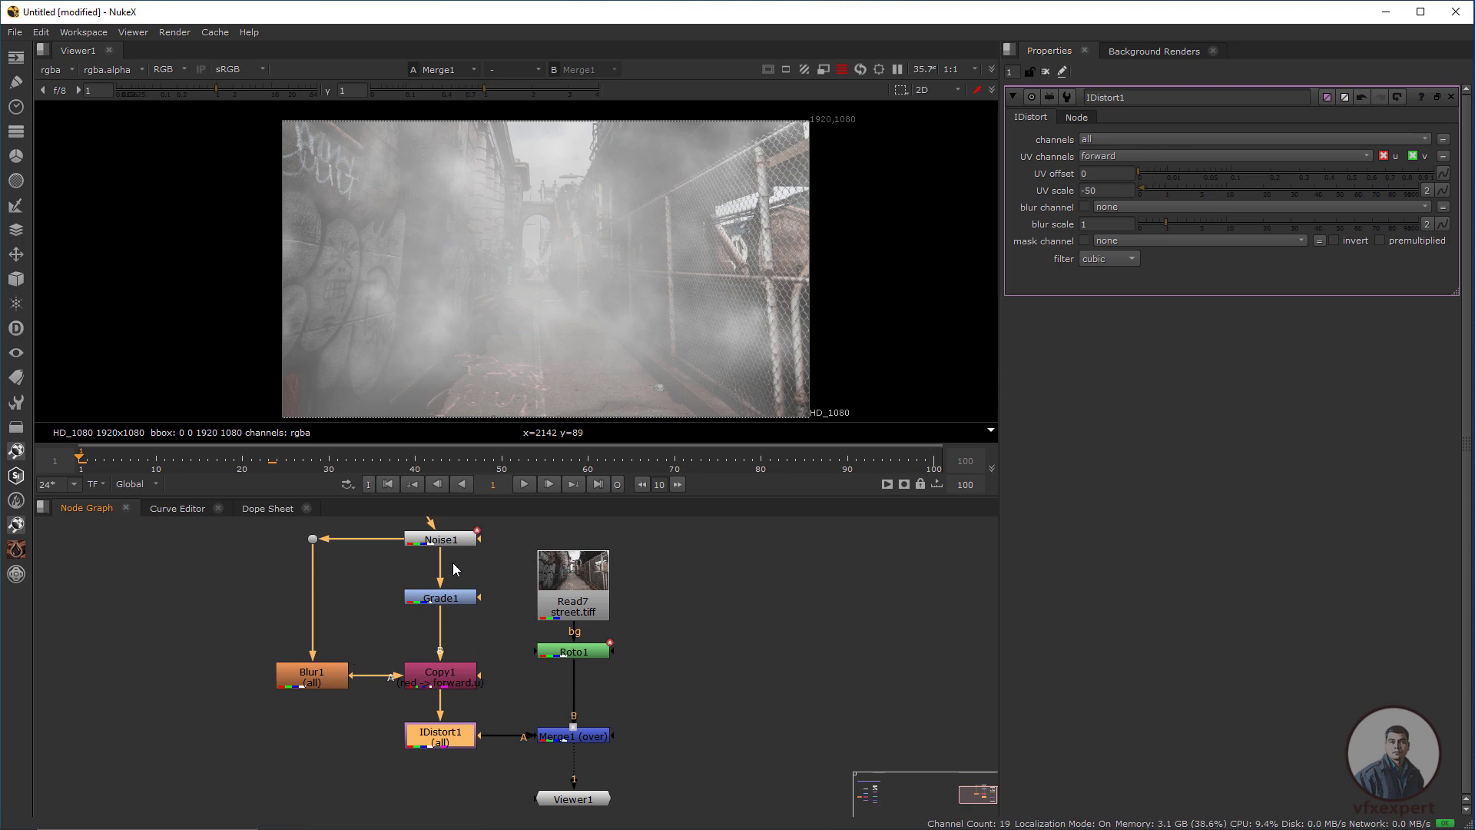
{"action": "double_click", "coordinate": [459, 539]}
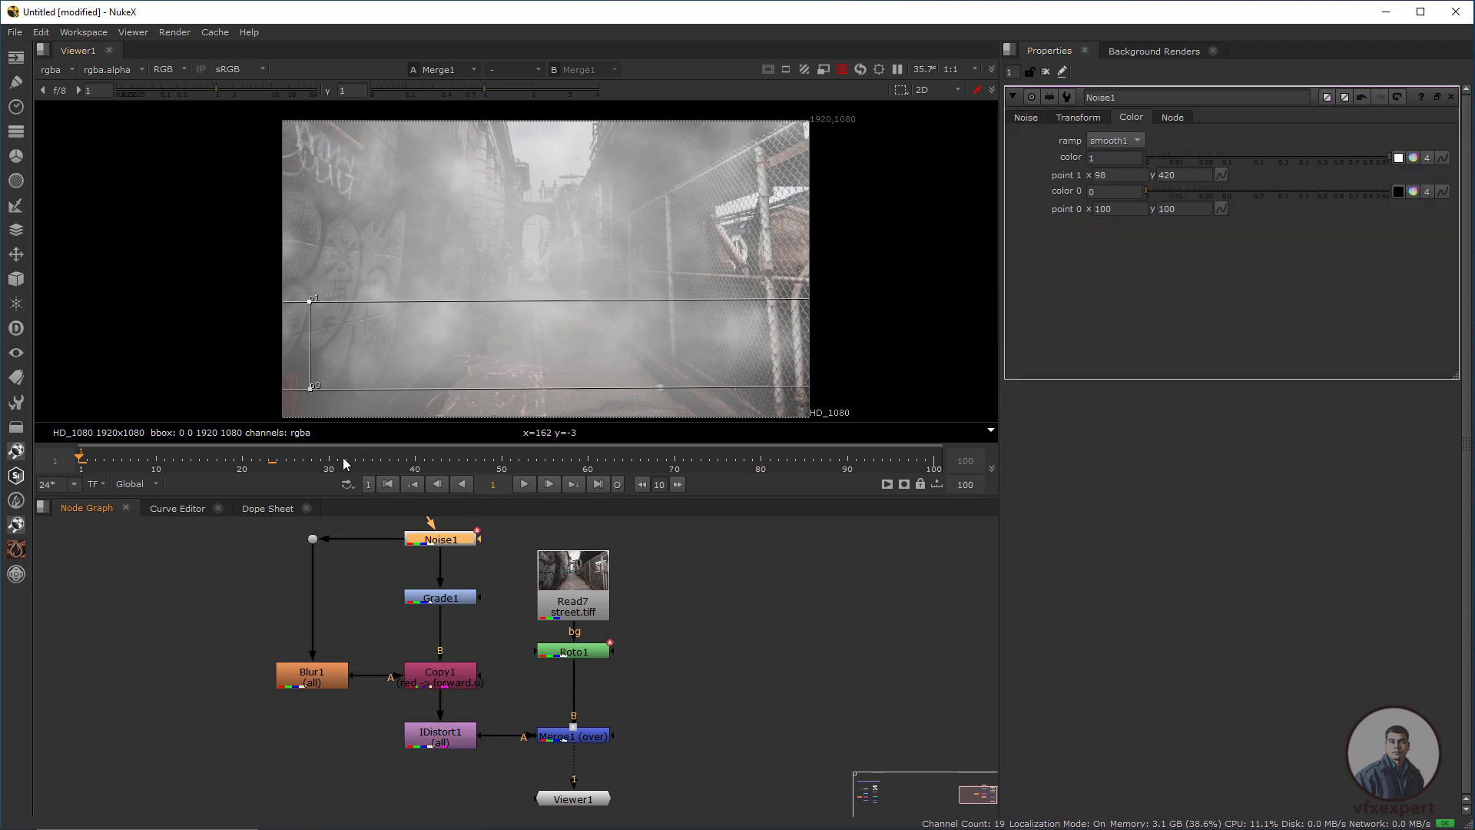
{"action": "left_click", "coordinate": [1078, 116]}
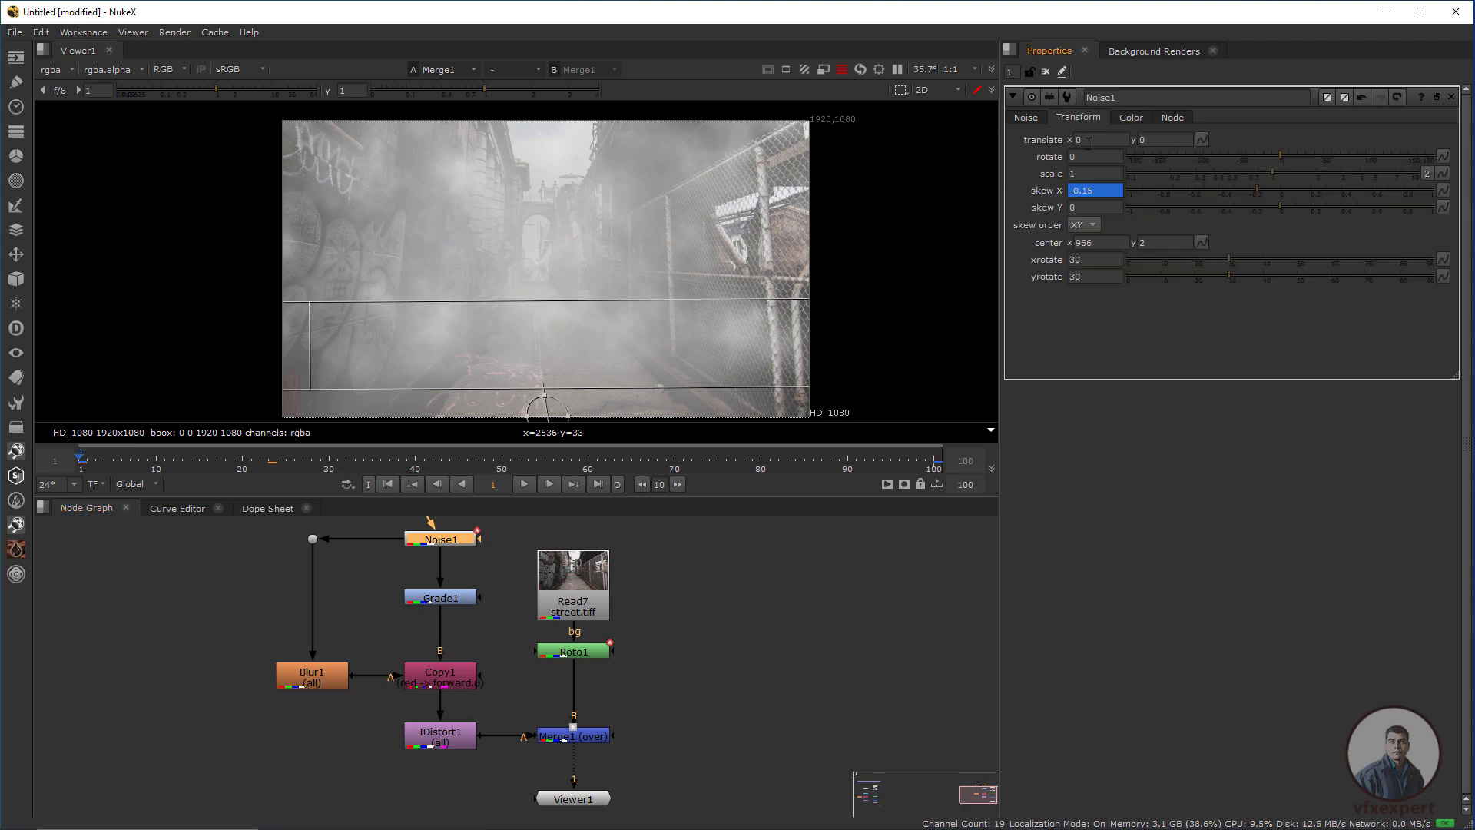
{"action": "left_click", "coordinate": [780, 638]}
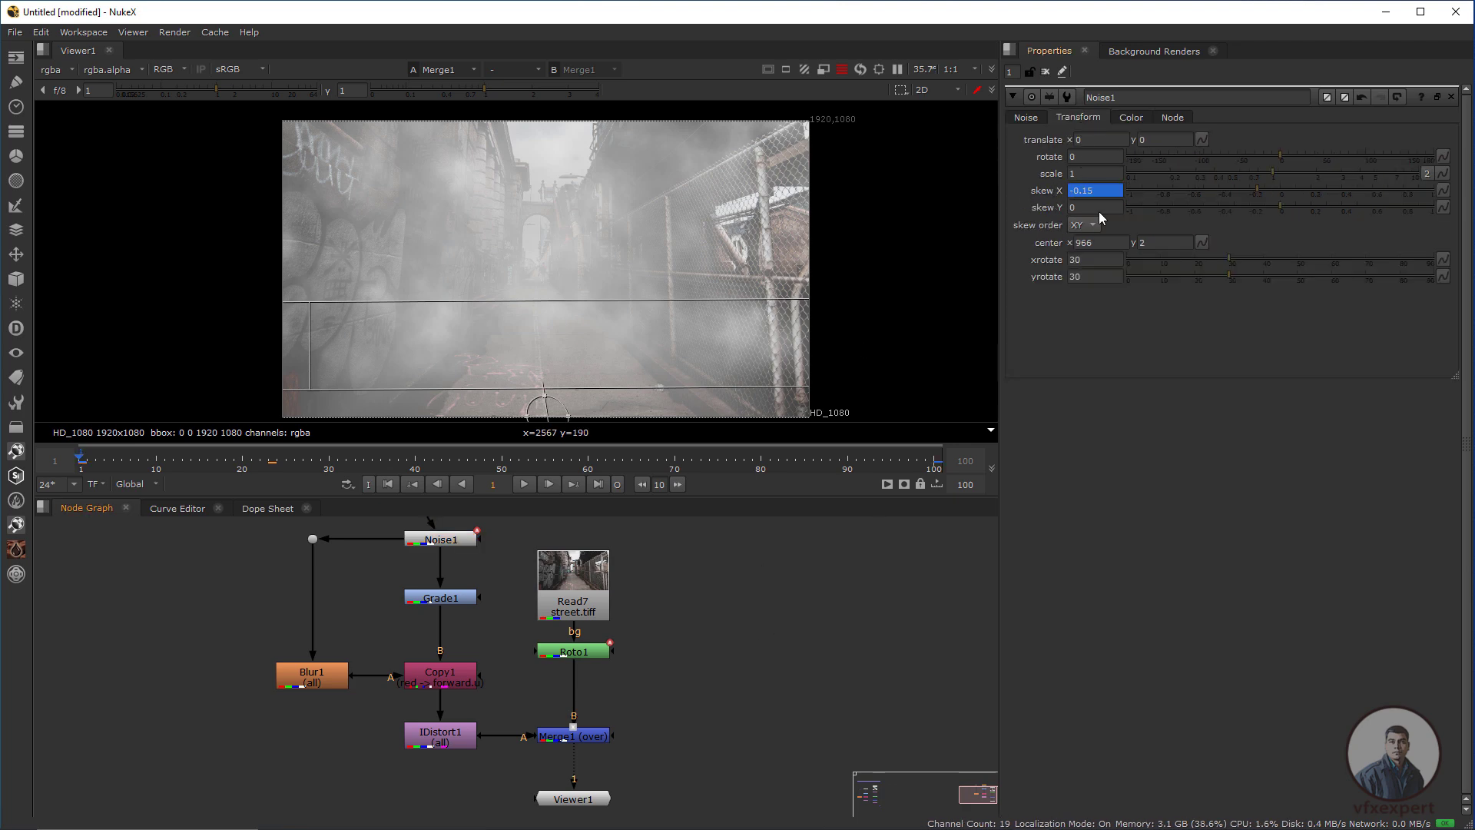
{"action": "left_click", "coordinate": [1015, 97]}
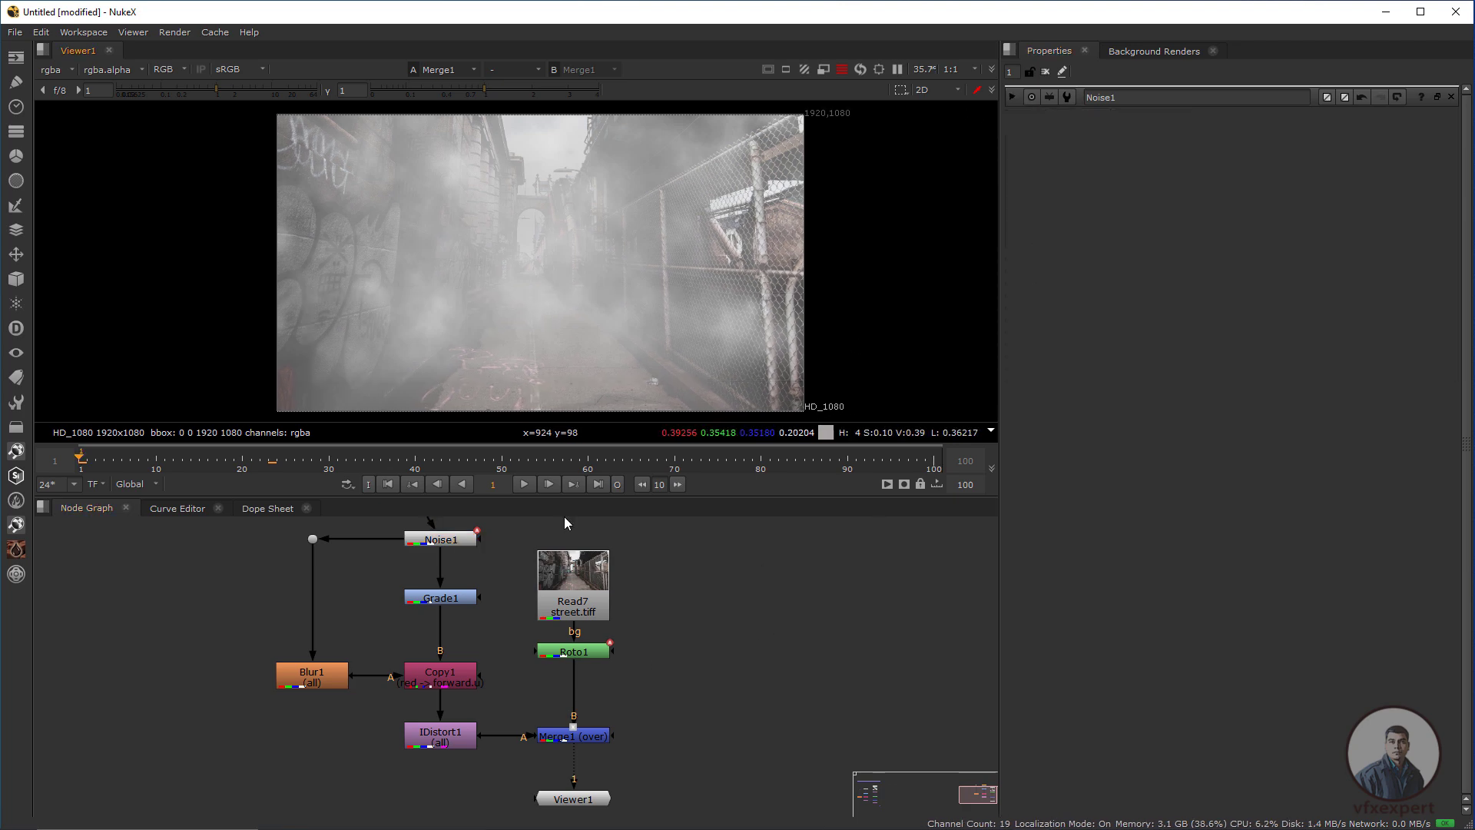
Play the merged fog animation through the frame range, stop it and return to the first frame
{"action": "left_click", "coordinate": [524, 484]}
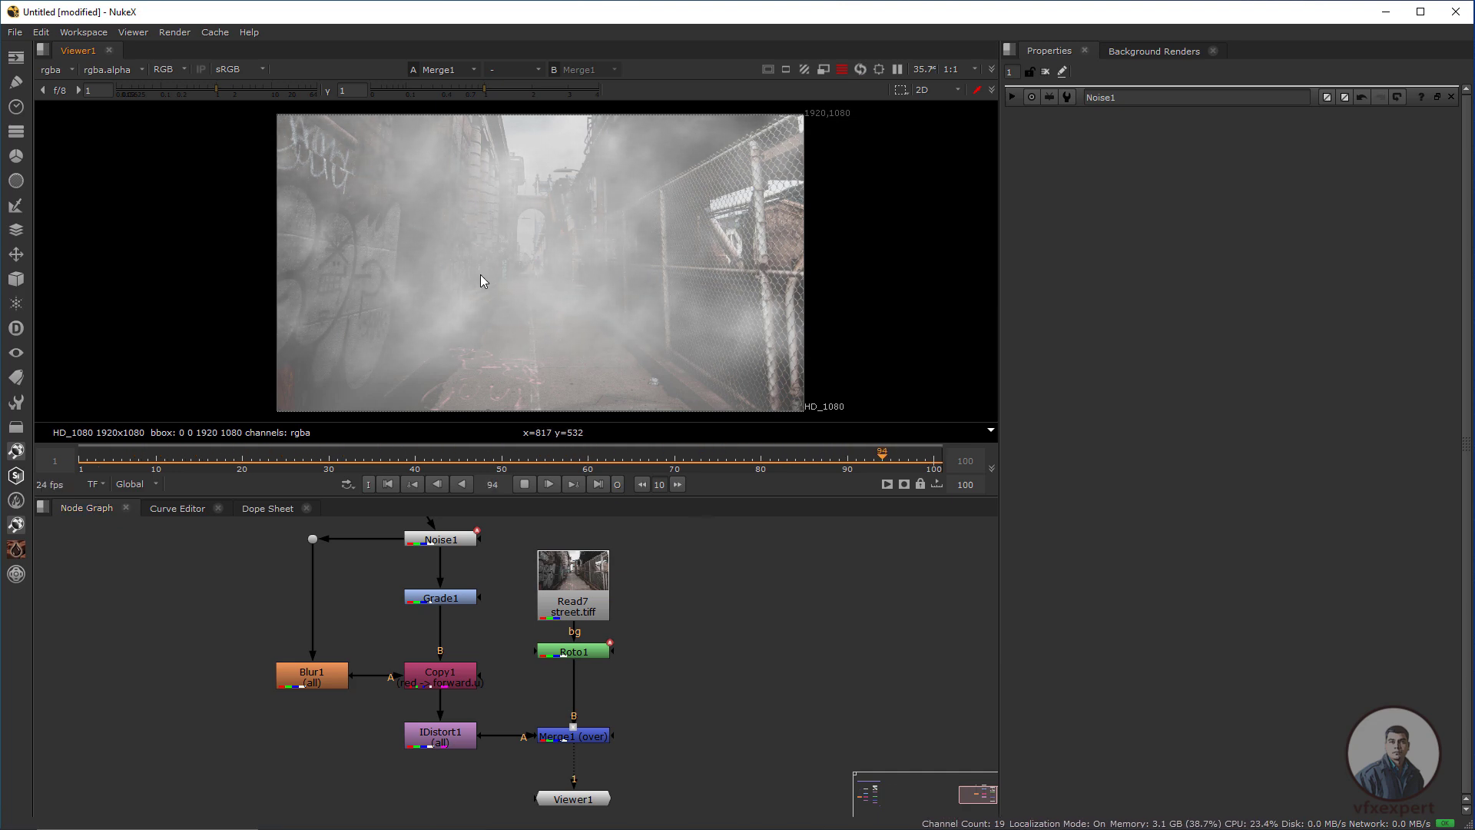
{"action": "left_click", "coordinate": [525, 484]}
{"action": "left_click", "coordinate": [388, 484]}
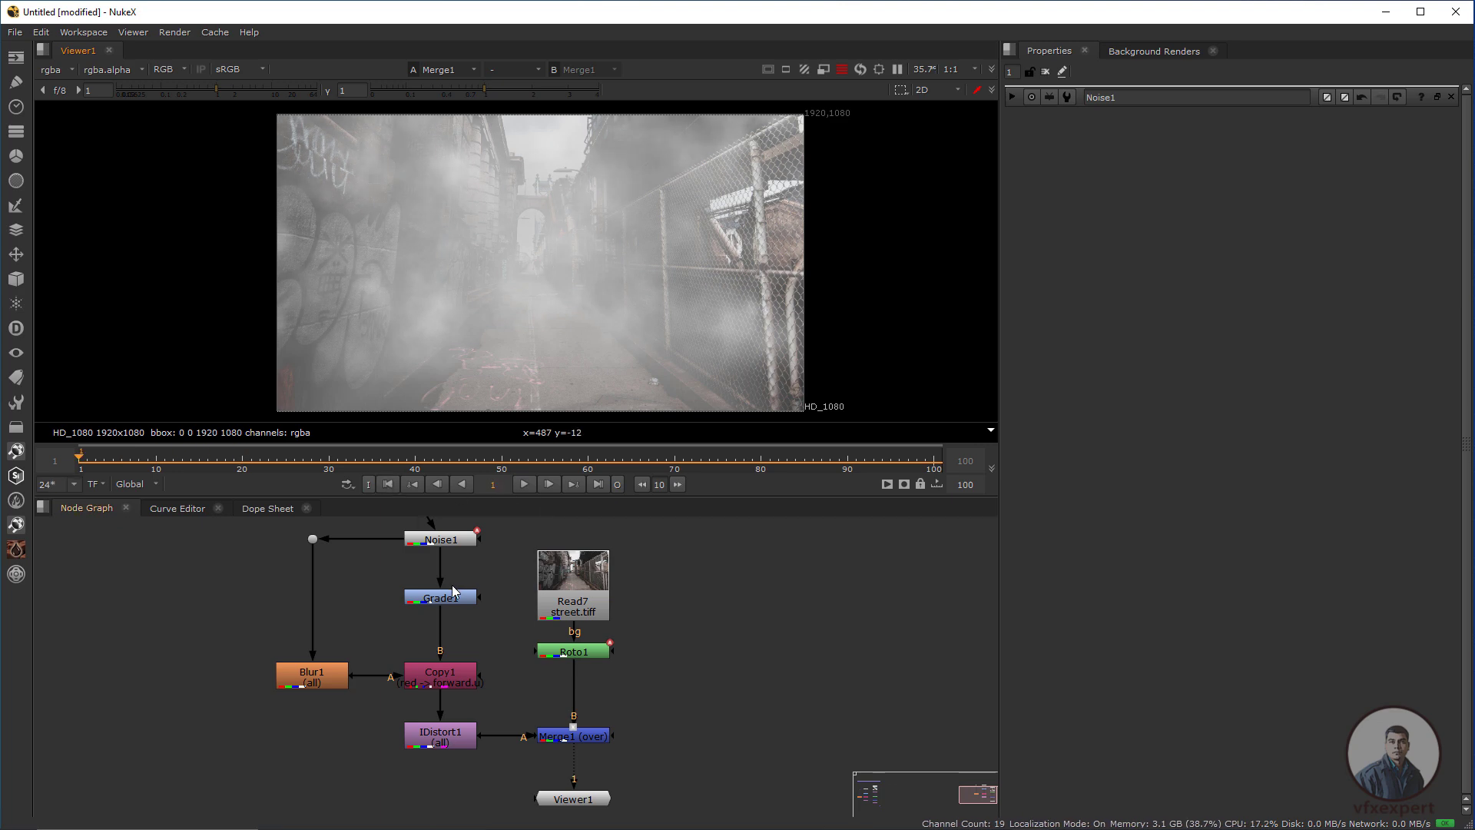
Set the skew X of the Noise1 node to 0.2 at frame 100
{"action": "key", "text": "ctrl+a"}
{"action": "left_click_drag", "start_coordinate": [454, 592], "coordinate": [463, 605]}
{"action": "double_click", "coordinate": [467, 551]}
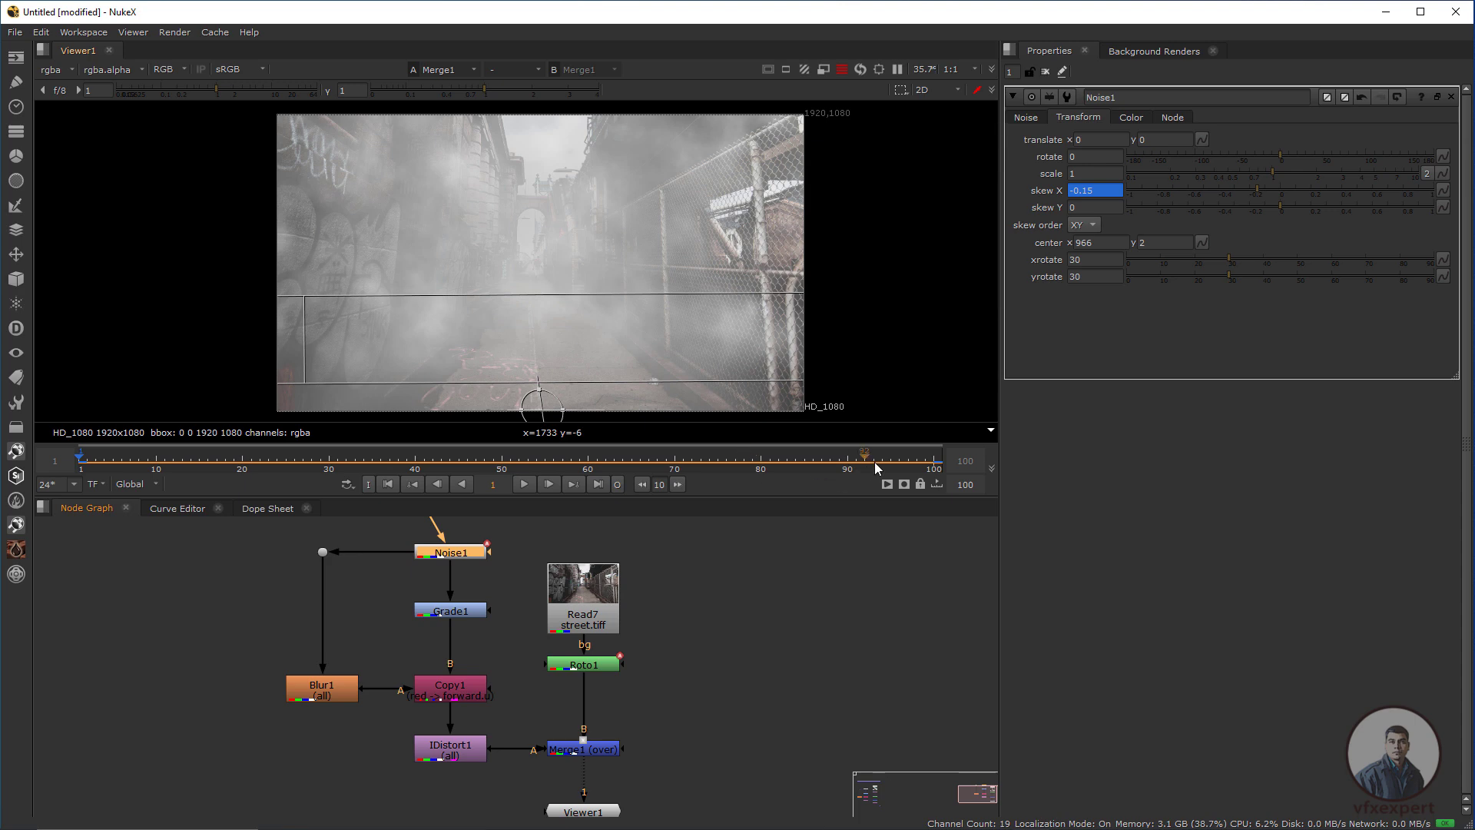
{"action": "left_click", "coordinate": [597, 485]}
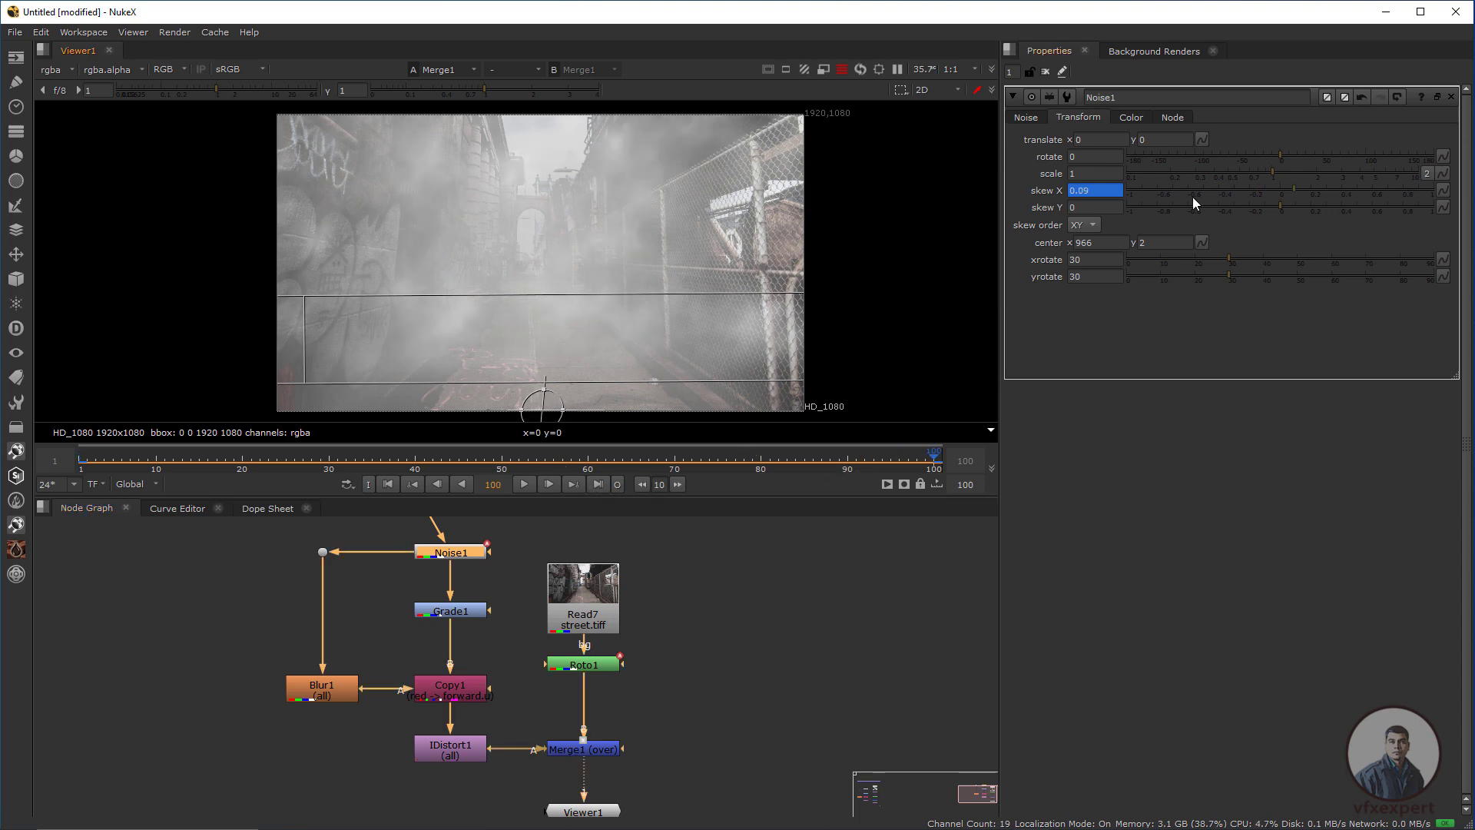
{"action": "left_click_drag", "start_coordinate": [1295, 195], "coordinate": [1311, 198]}
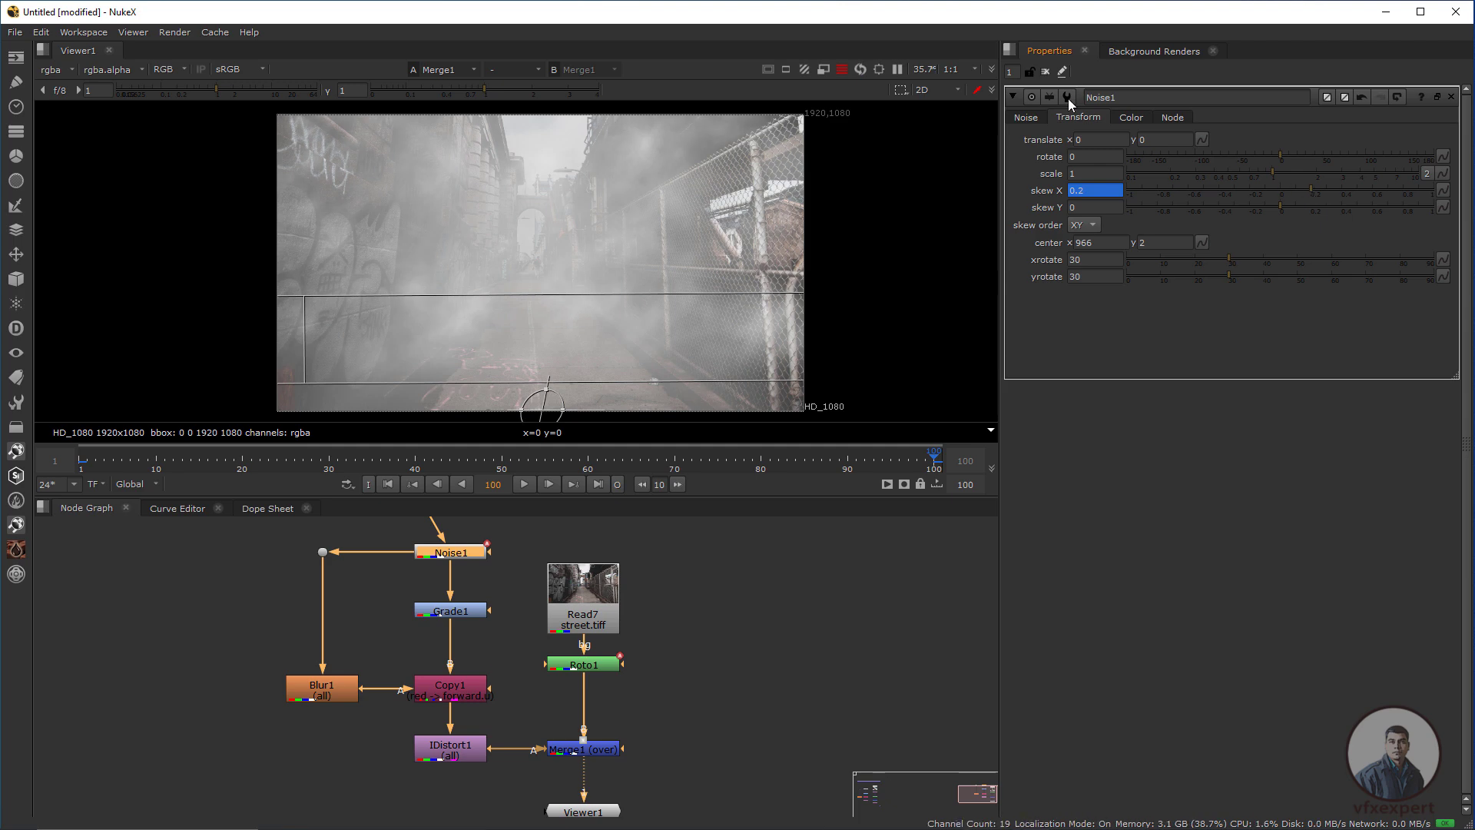
Animate the z value of Noise1 with a key of 0 at frame 1 and 0.26 at frame 101
{"action": "left_click", "coordinate": [1026, 117]}
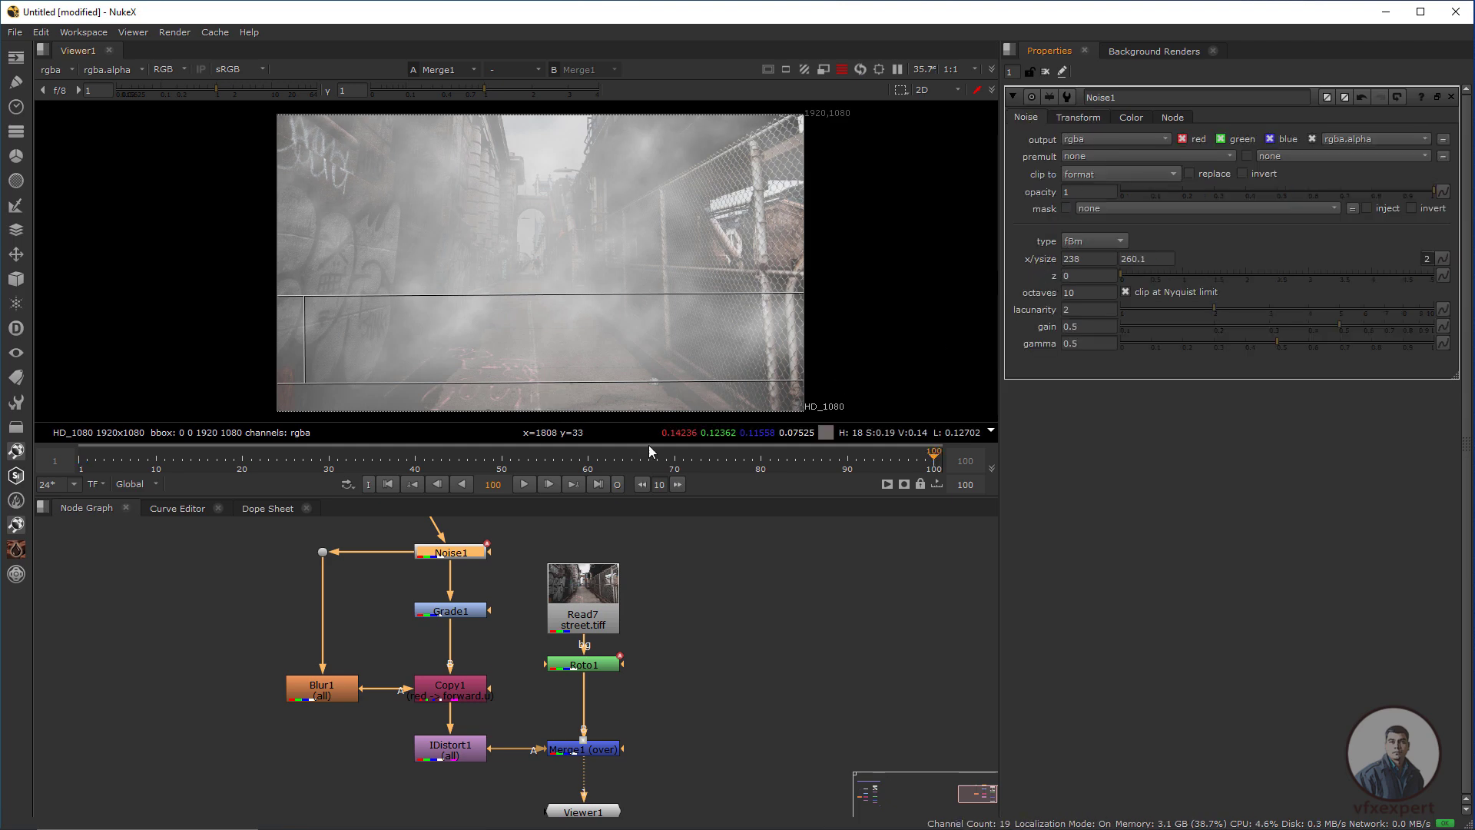
{"action": "left_click", "coordinate": [388, 484]}
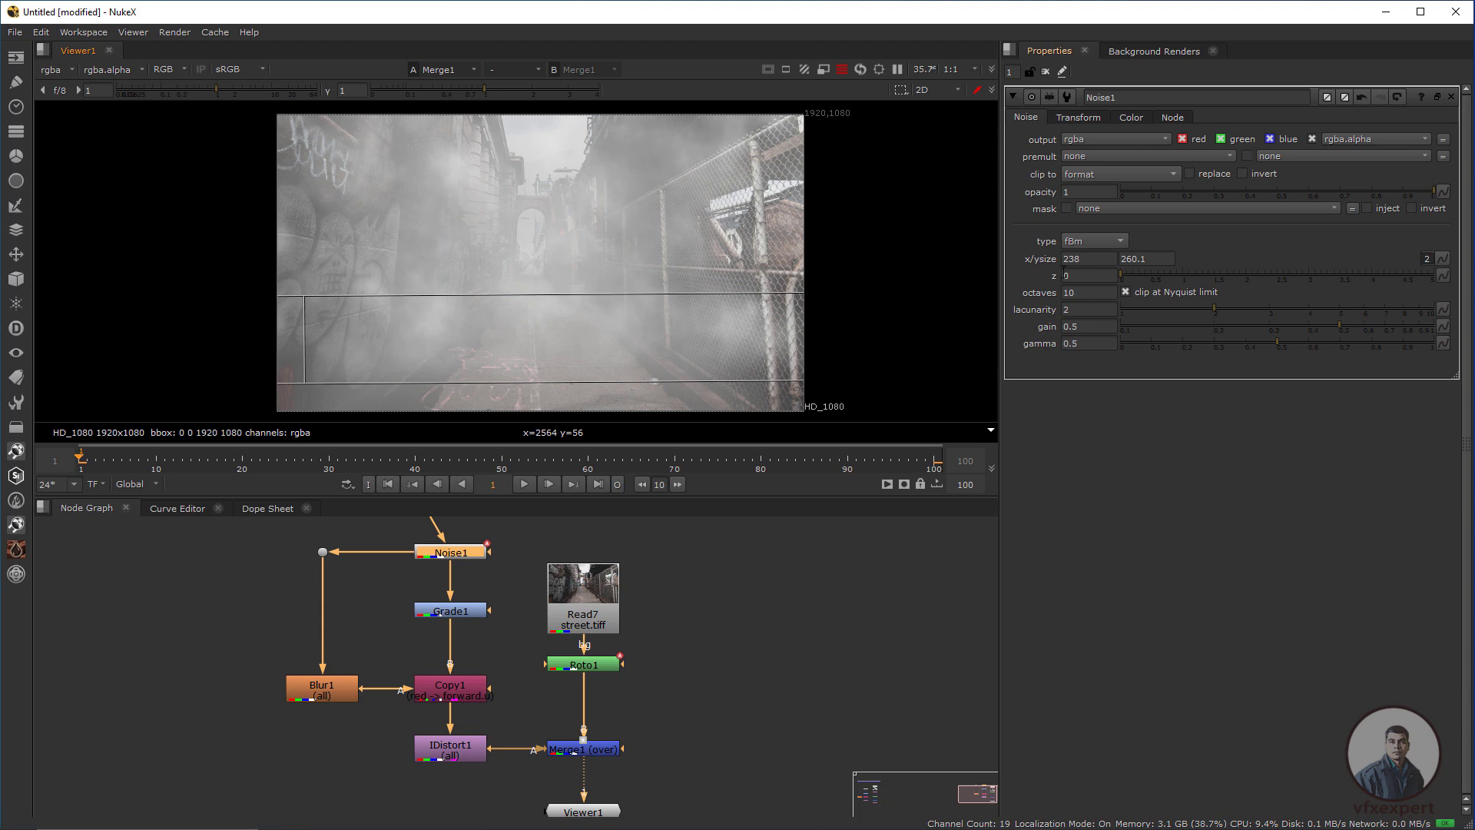
{"action": "left_click", "coordinate": [1438, 273]}
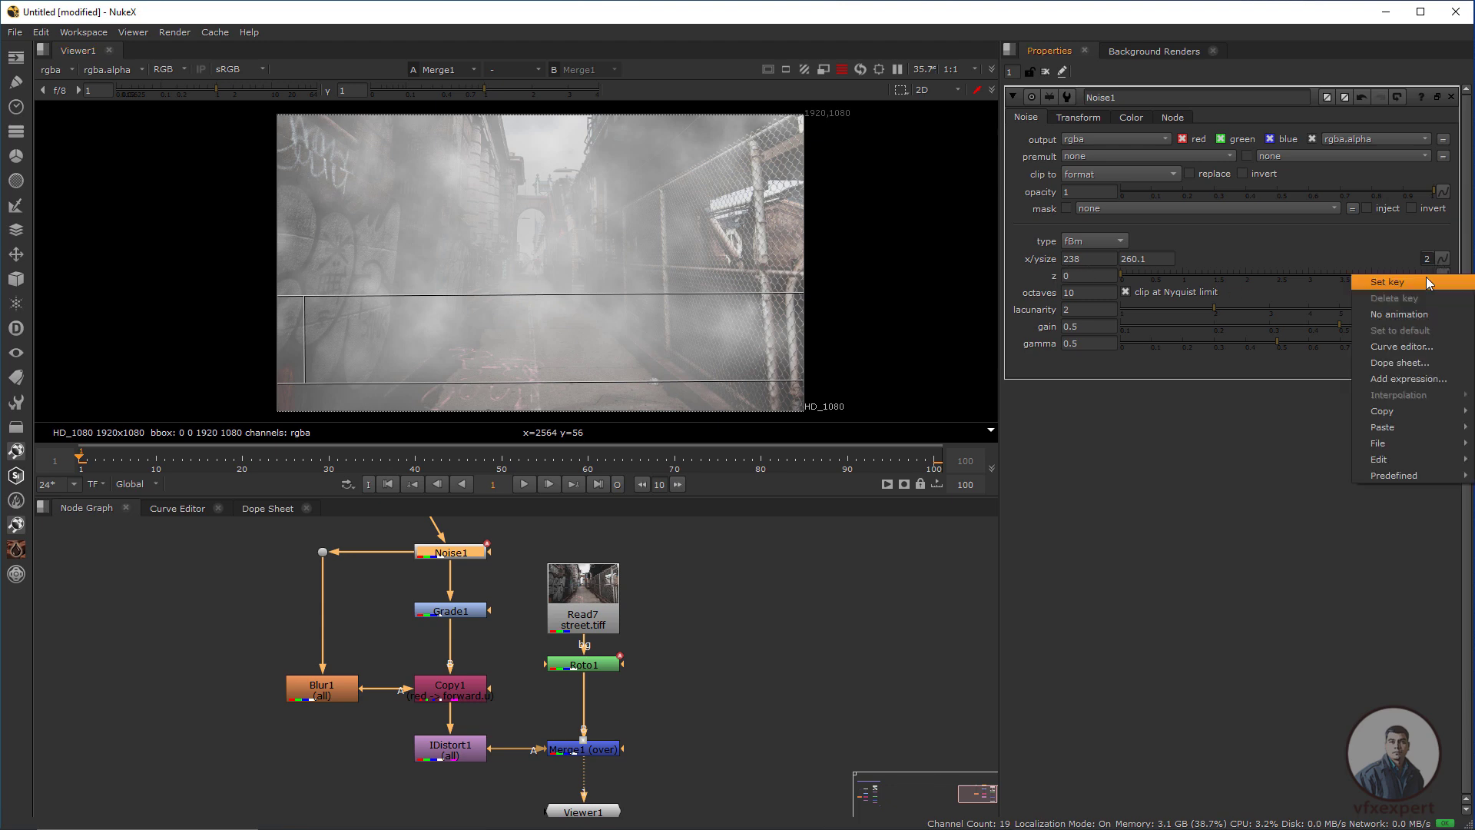
{"action": "left_click", "coordinate": [1383, 279]}
{"action": "left_click_drag", "start_coordinate": [896, 460], "coordinate": [943, 460]}
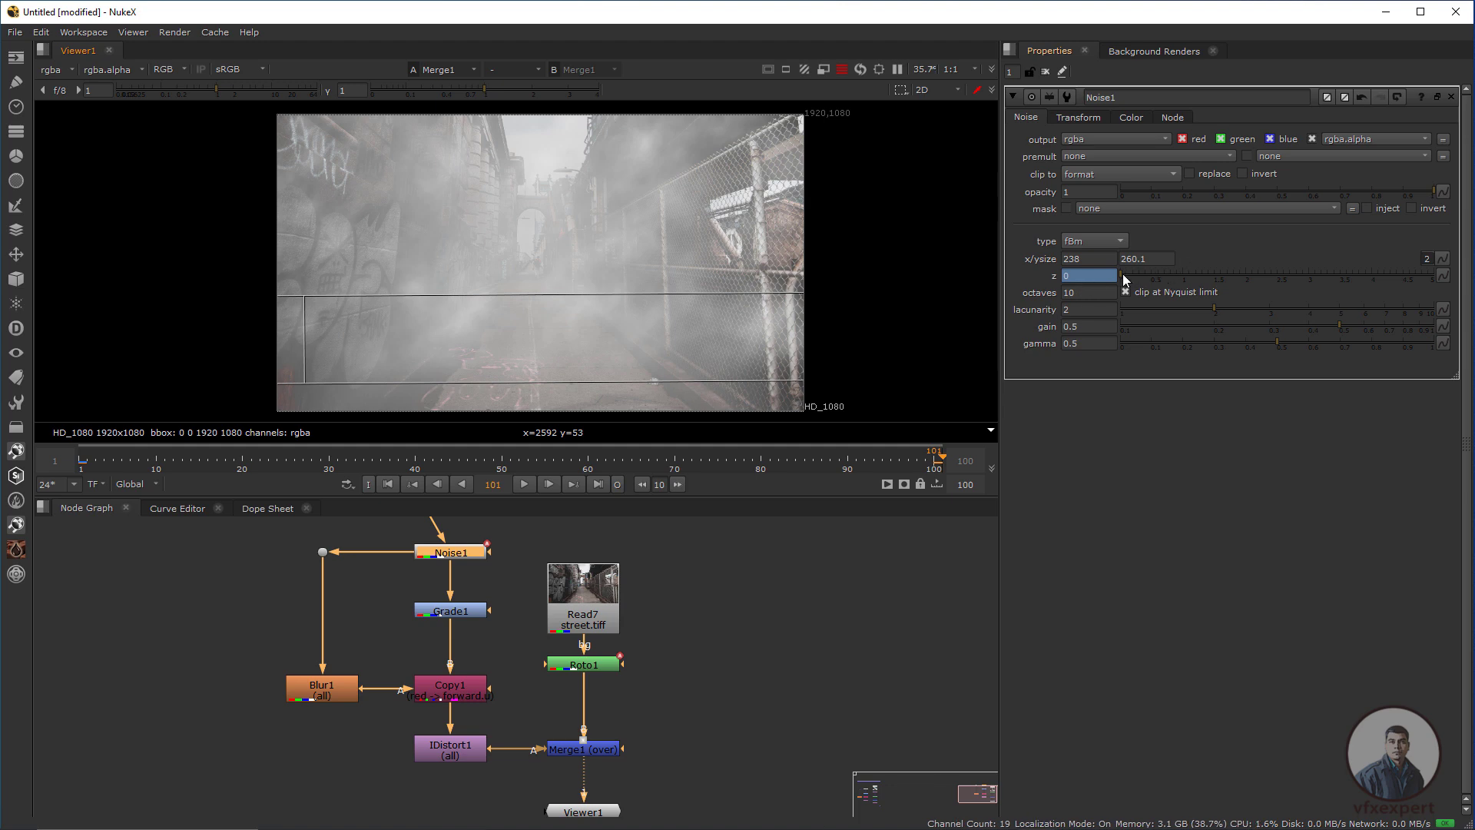
{"action": "left_click_drag", "start_coordinate": [1124, 280], "coordinate": [1136, 280]}
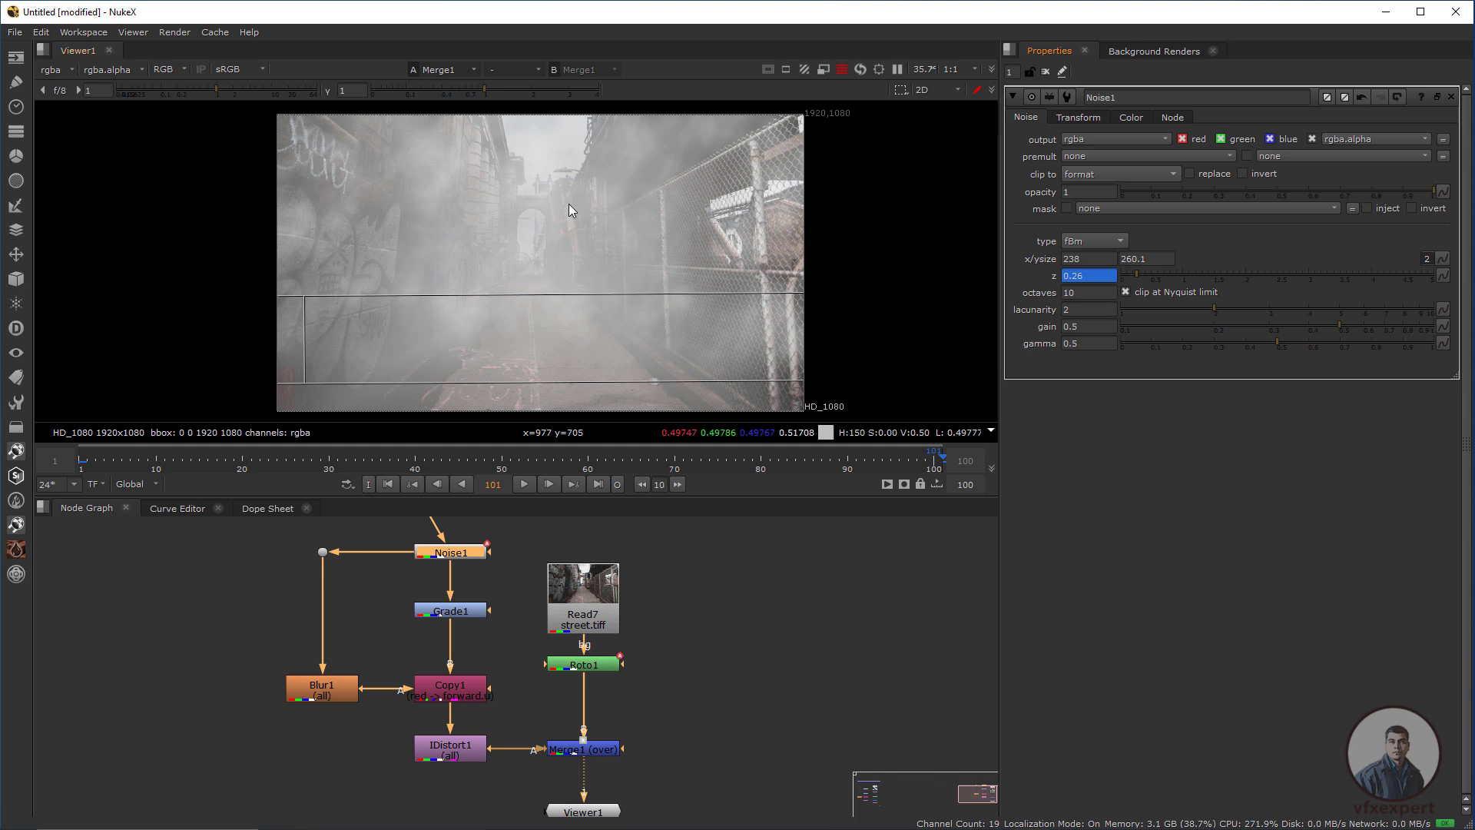
View the Noise1 output alone and scrub the timeline to examine how the noise evolves
{"action": "key", "text": "1"}
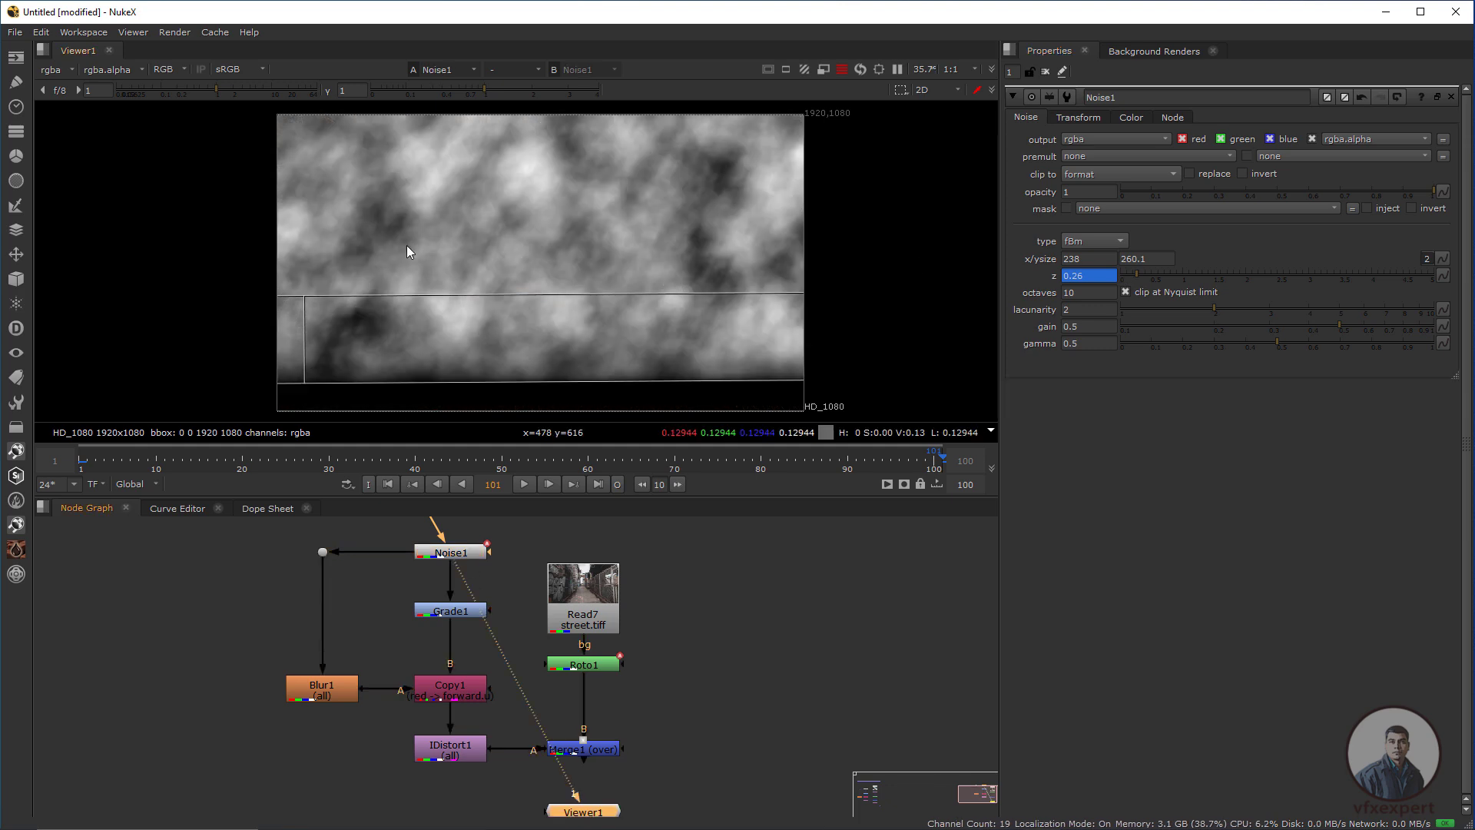
{"action": "scroll", "coordinate": [407, 246], "scroll_direction": "up", "scroll_amount": 1}
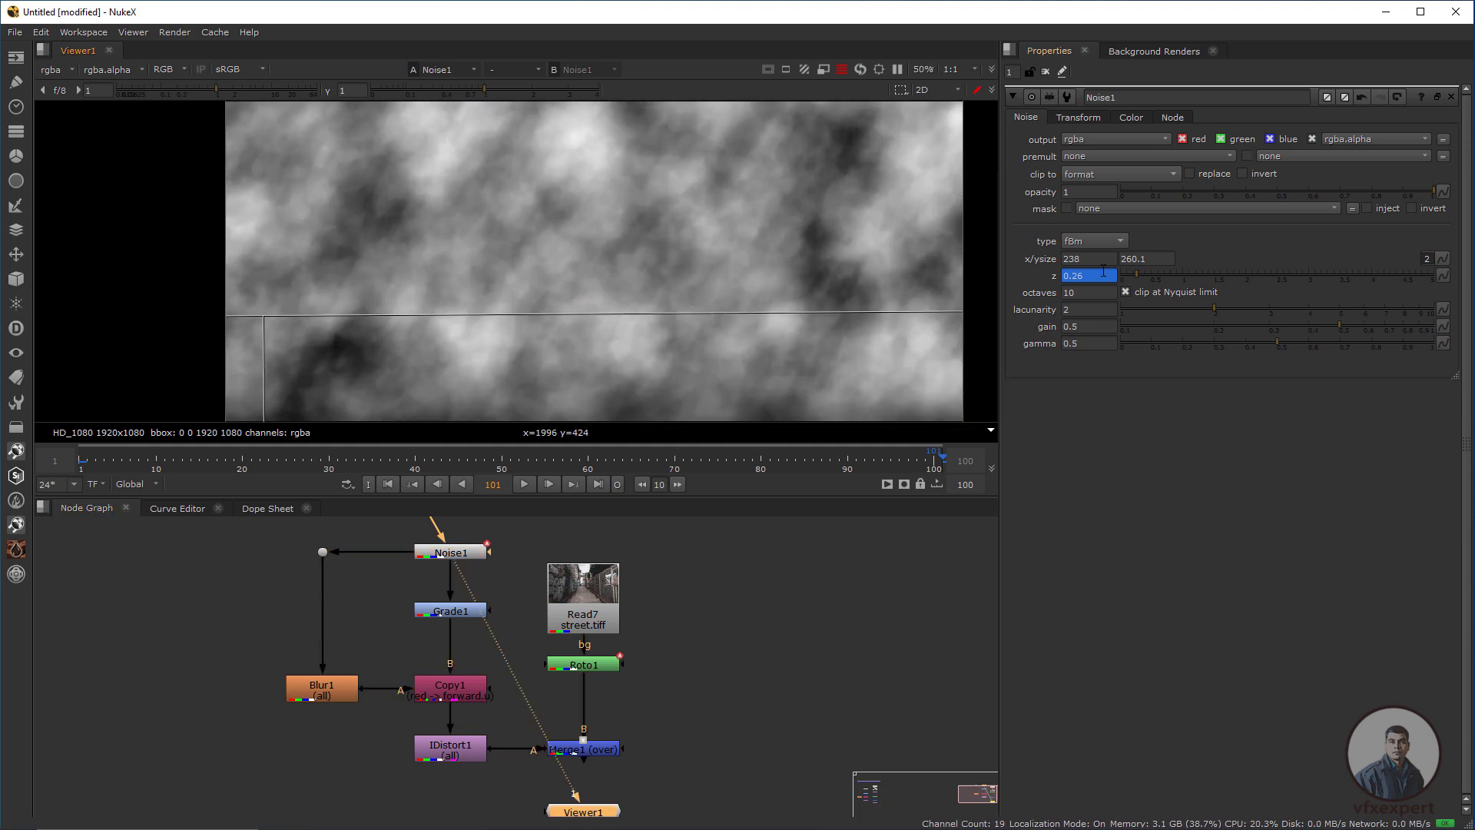
{"action": "left_click", "coordinate": [307, 461]}
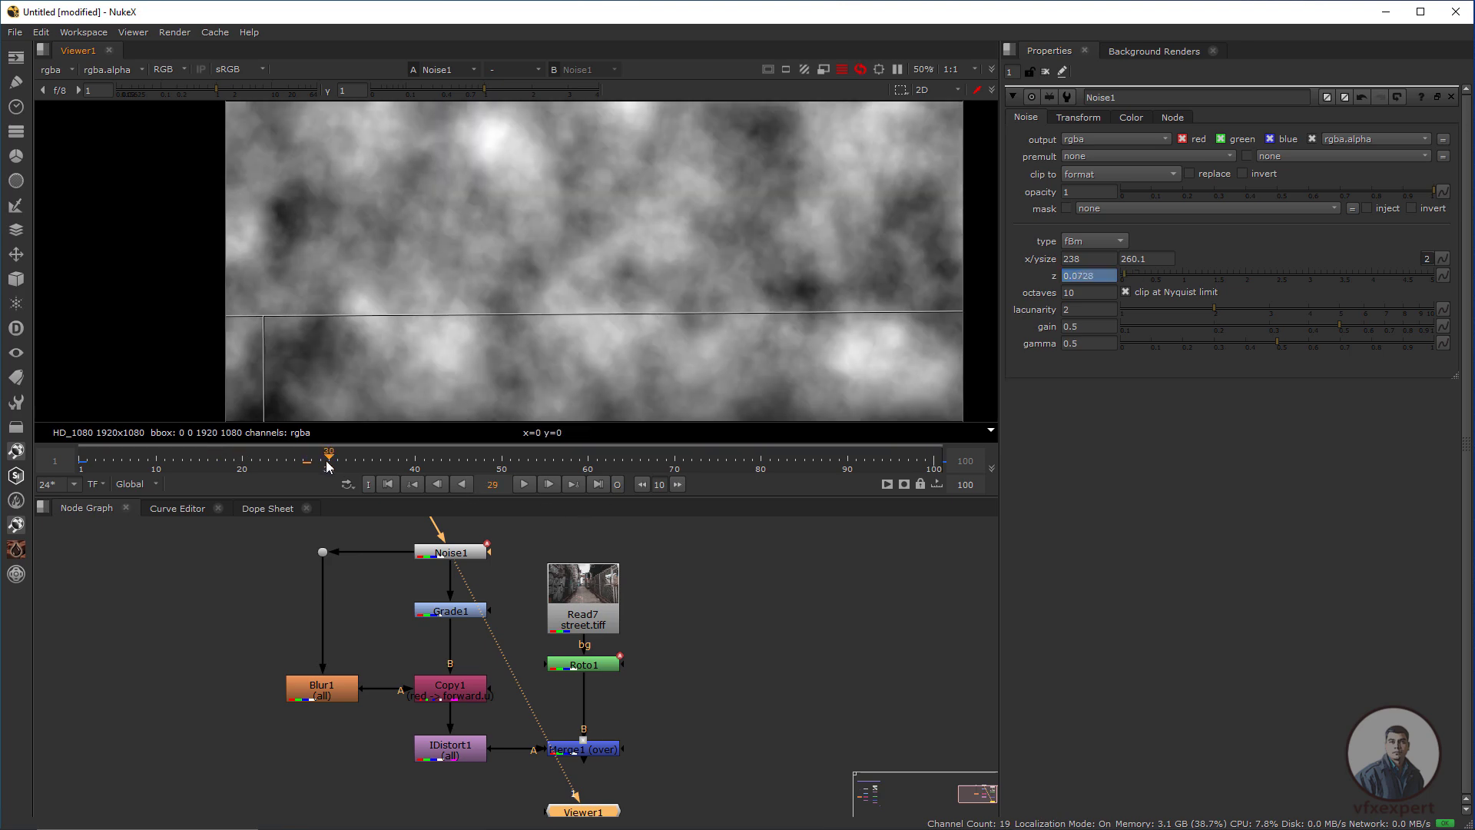
{"action": "left_click_drag", "start_coordinate": [328, 466], "coordinate": [494, 461]}
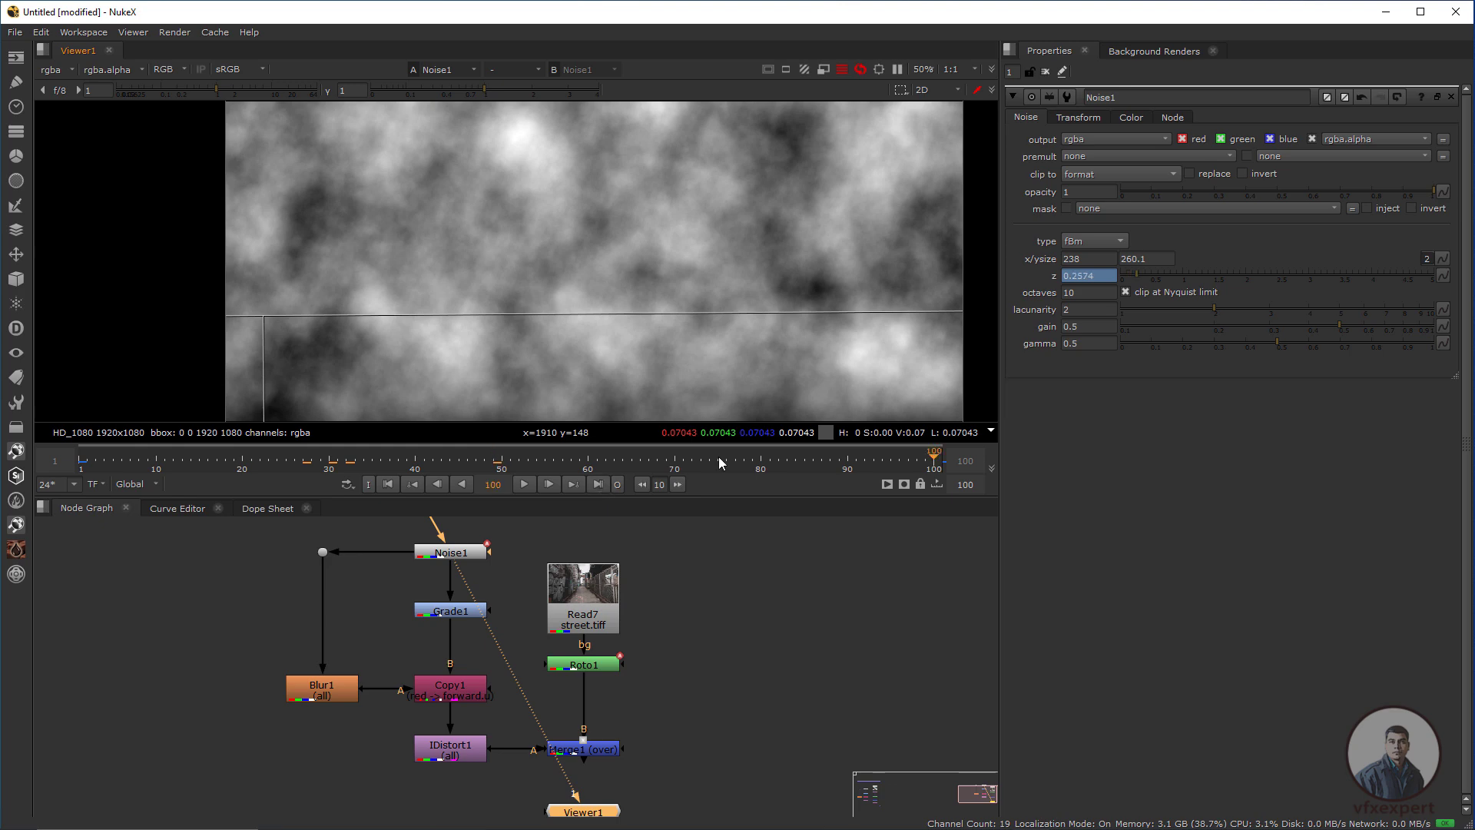
Set Noise1's z value to 0.54 at frame 101 and switch the viewer back to the Merge1 output
{"action": "left_click", "coordinate": [939, 461]}
{"action": "left_click_drag", "start_coordinate": [1136, 275], "coordinate": [1154, 274]}
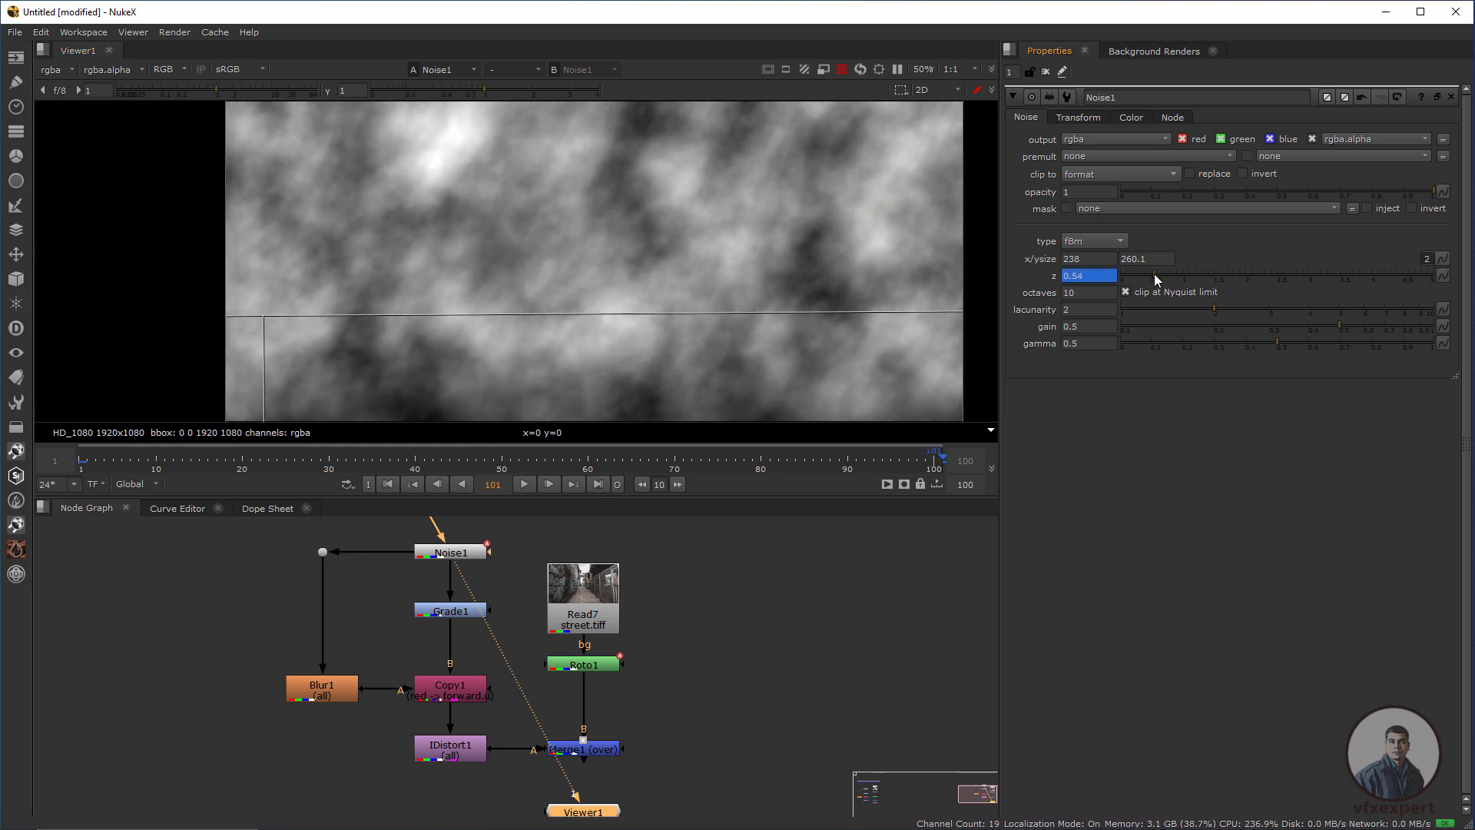
{"action": "scroll", "coordinate": [509, 351], "scroll_direction": "down", "scroll_amount": 3}
{"action": "left_click", "coordinate": [717, 610]}
{"action": "middle_click_drag", "start_coordinate": [717, 609], "coordinate": [707, 562]}
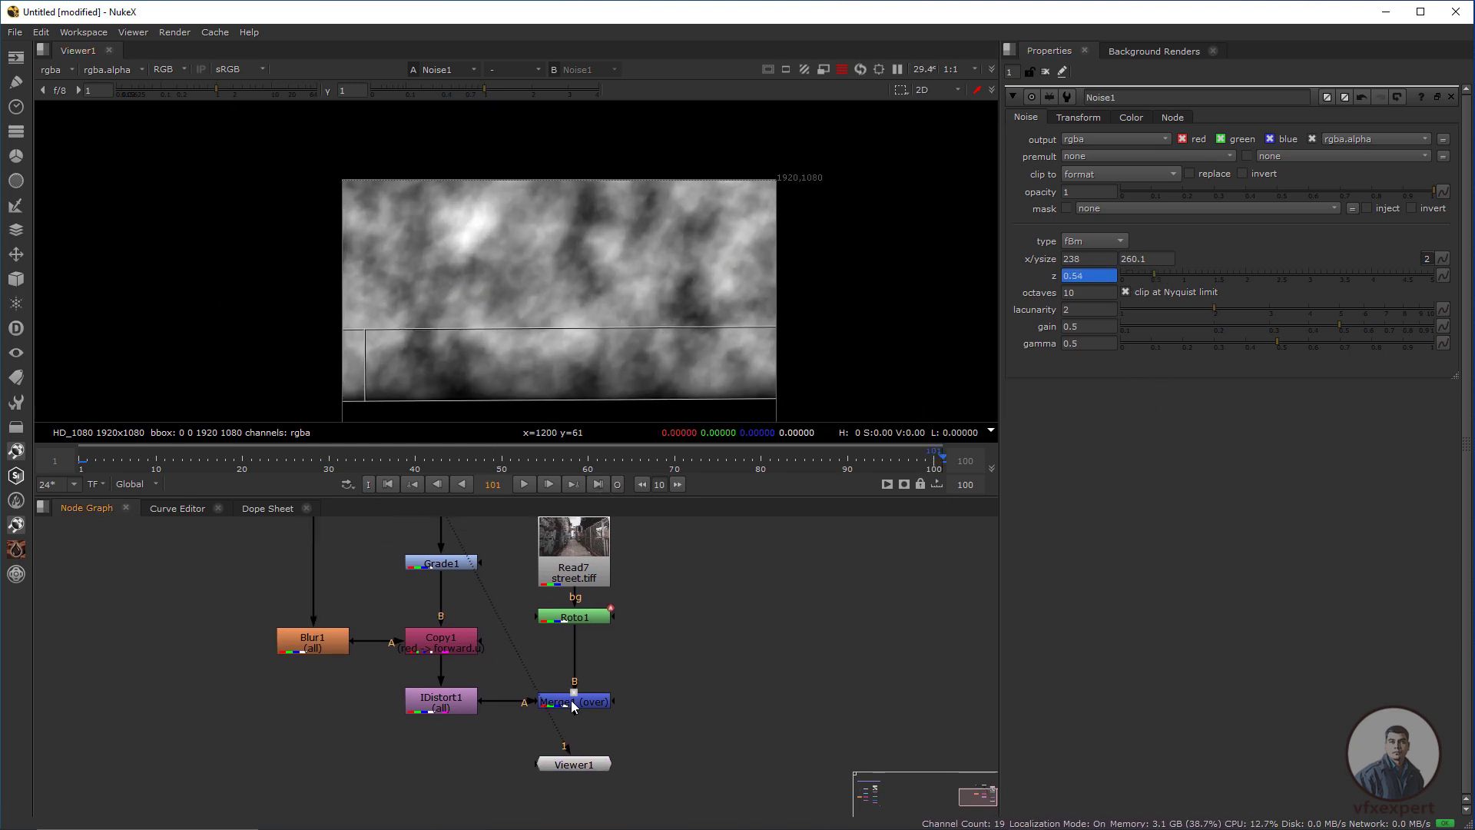
{"action": "left_click", "coordinate": [572, 704]}
{"action": "key", "text": "1"}
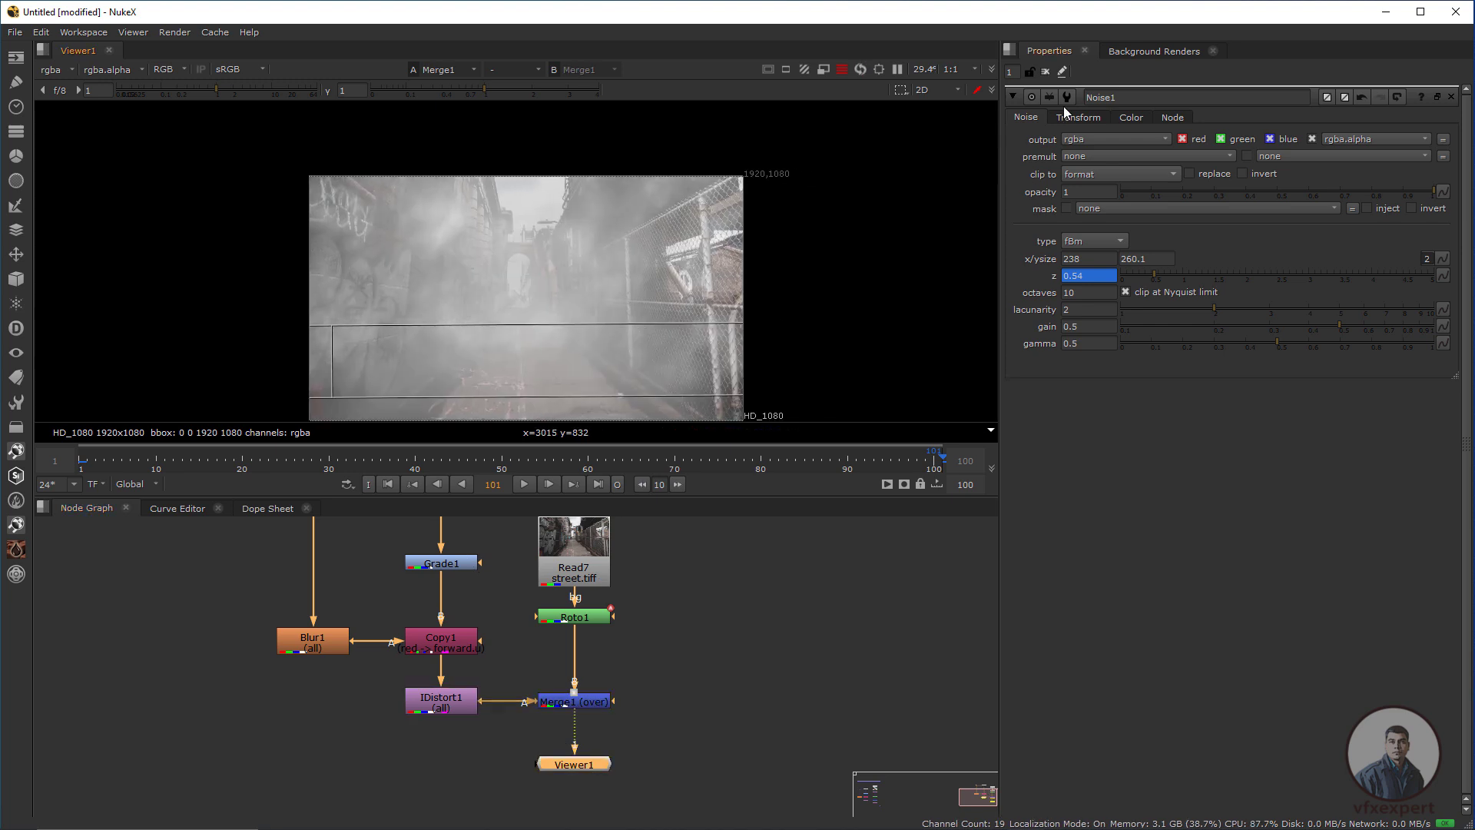
Close the open node properties, then play the merged fog over the alley and stop playback
{"action": "left_click", "coordinate": [1046, 72]}
{"action": "middle_click_drag", "start_coordinate": [684, 361], "coordinate": [703, 344]}
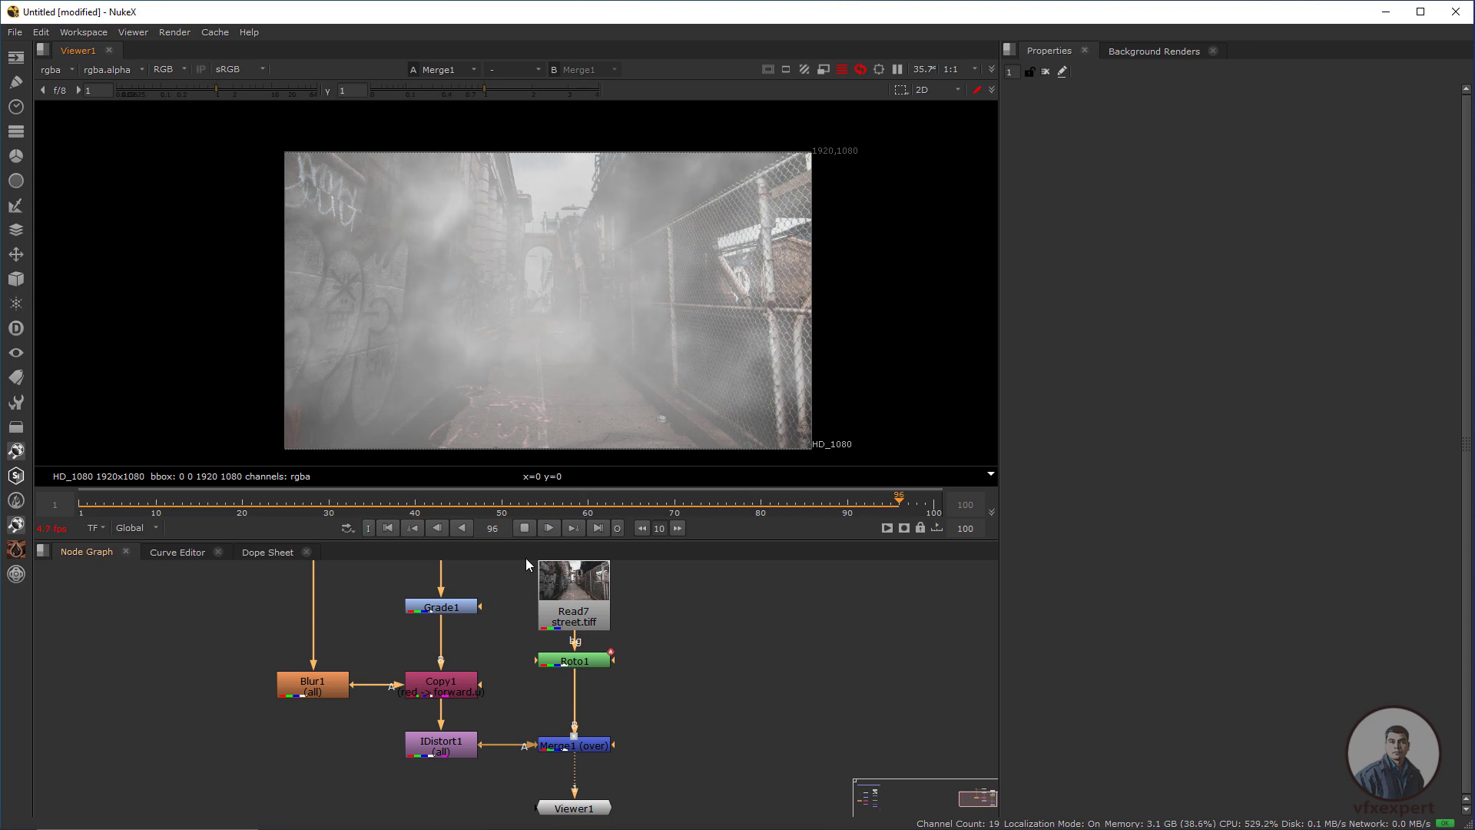
{"action": "scroll", "coordinate": [582, 367], "scroll_direction": "up", "scroll_amount": 2}
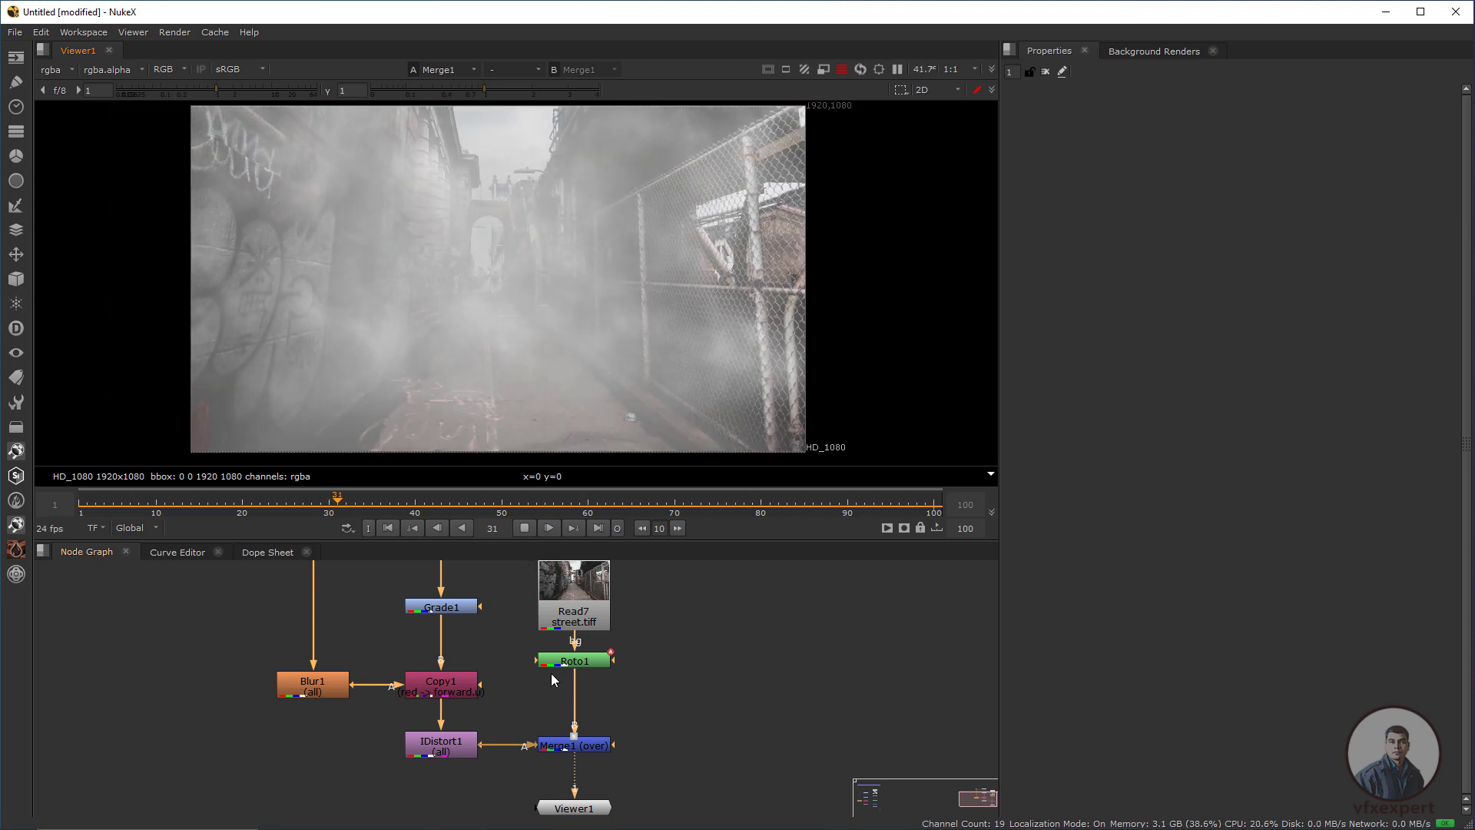
{"action": "middle_click_drag", "start_coordinate": [589, 693], "coordinate": [538, 698]}
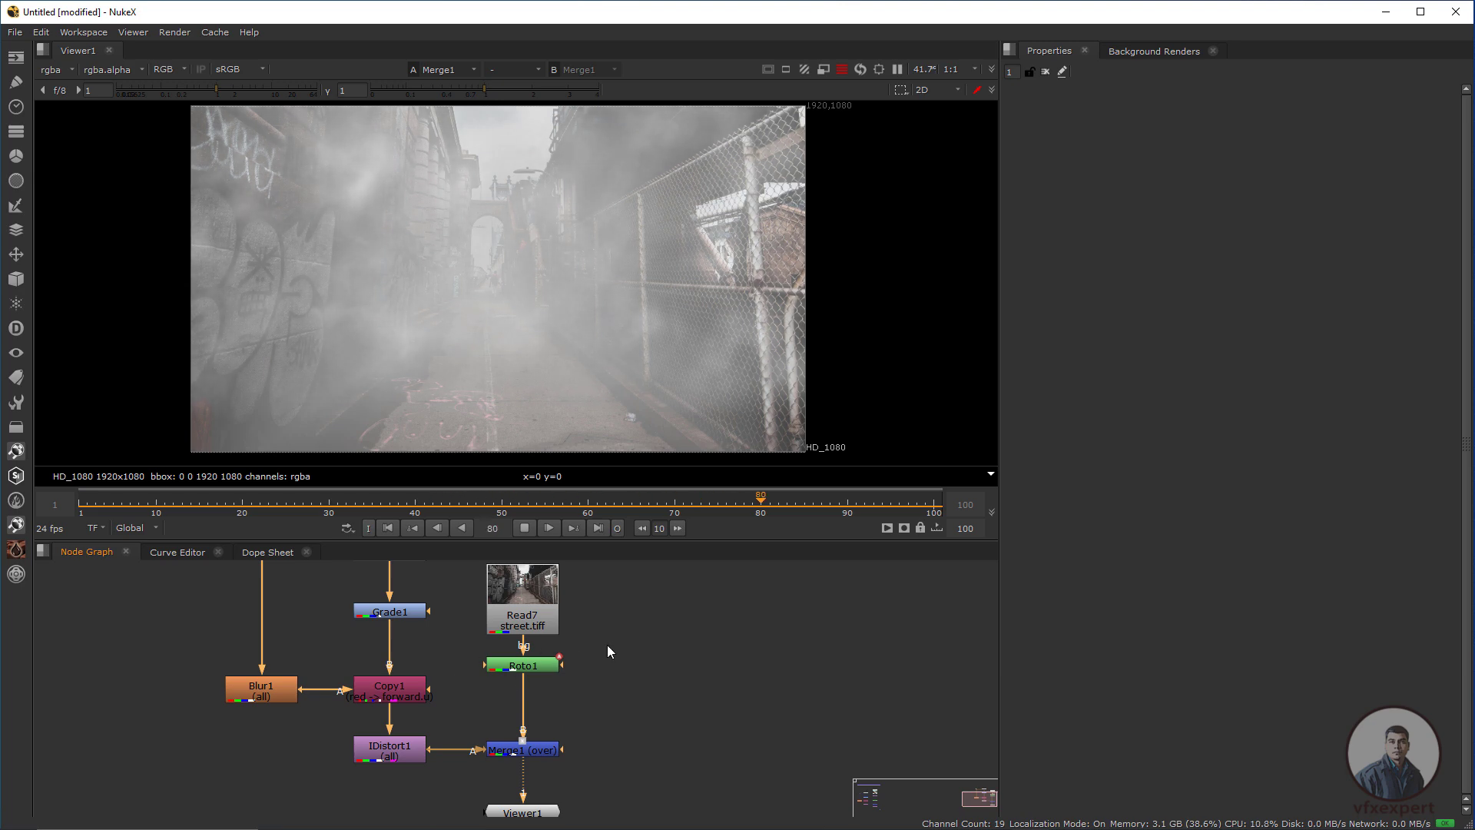
{"action": "left_click", "coordinate": [524, 527]}
Raise the mix of the Merge1 node to 0.76
{"action": "middle_click_drag", "start_coordinate": [653, 676], "coordinate": [656, 653]}
{"action": "double_click", "coordinate": [526, 726]}
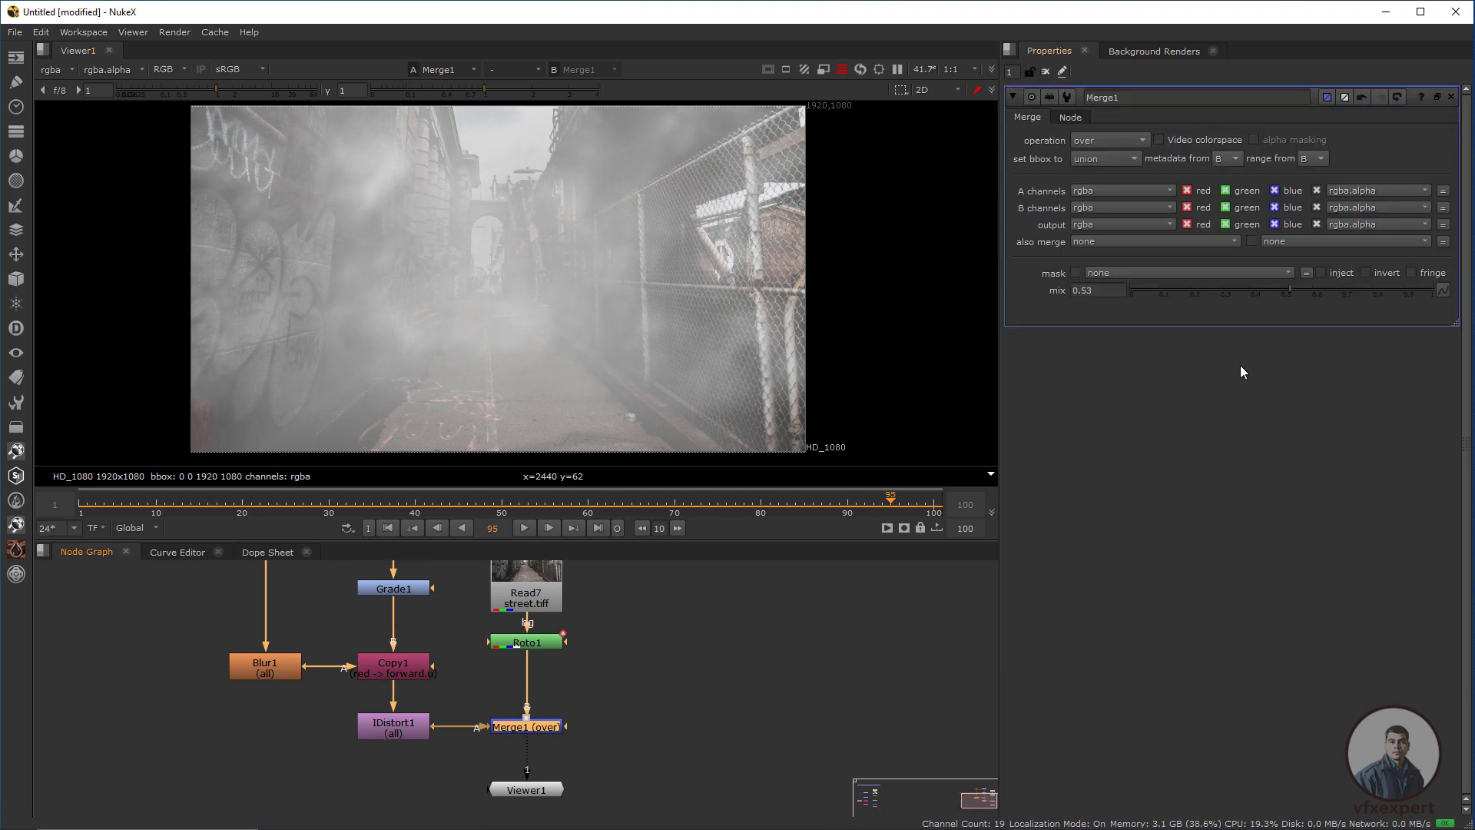
{"action": "left_click_drag", "start_coordinate": [1292, 289], "coordinate": [1342, 293]}
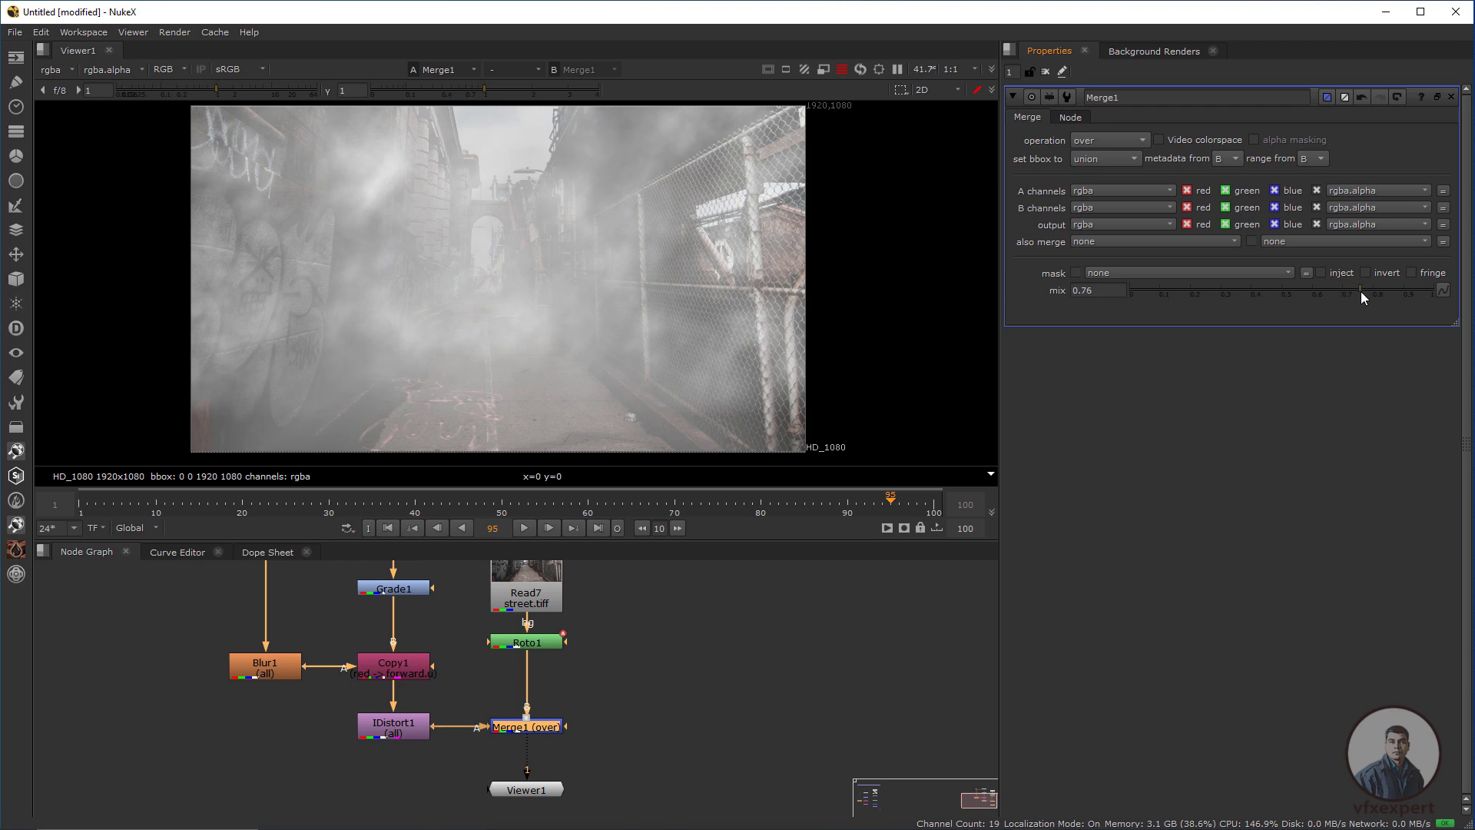
Set the opacity of Roto1's Rectangle1 shape to 0.82
{"action": "middle_click_drag", "start_coordinate": [524, 681], "coordinate": [525, 729]}
{"action": "double_click", "coordinate": [546, 687]}
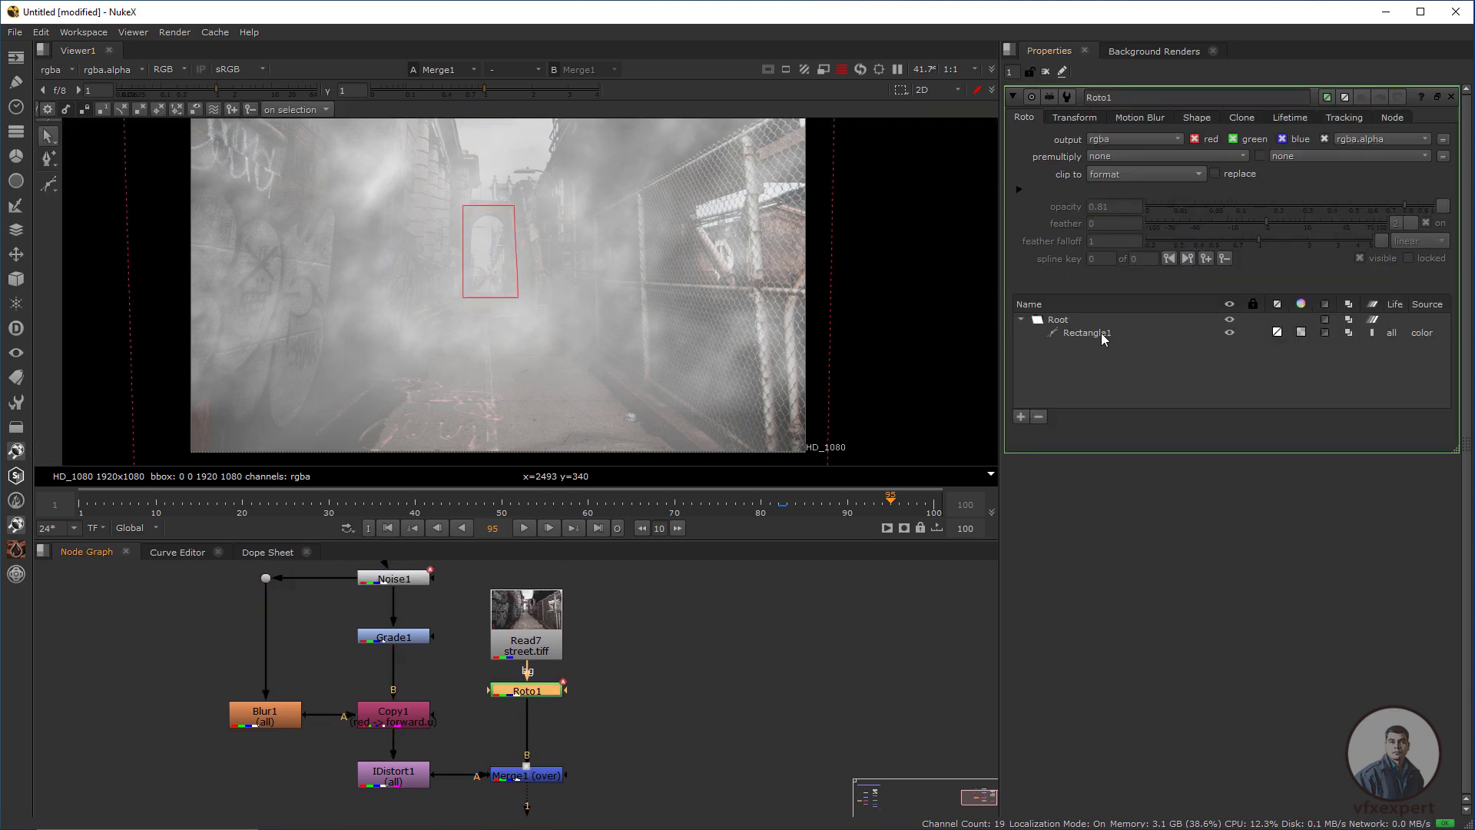
{"action": "left_click", "coordinate": [1103, 335]}
{"action": "mouse_move", "coordinate": [1404, 205]}
{"action": "left_mouse_down"}
{"action": "mouse_move", "coordinate": [1380, 204]}
{"action": "mouse_move", "coordinate": [1409, 207]}
{"action": "left_mouse_up"}
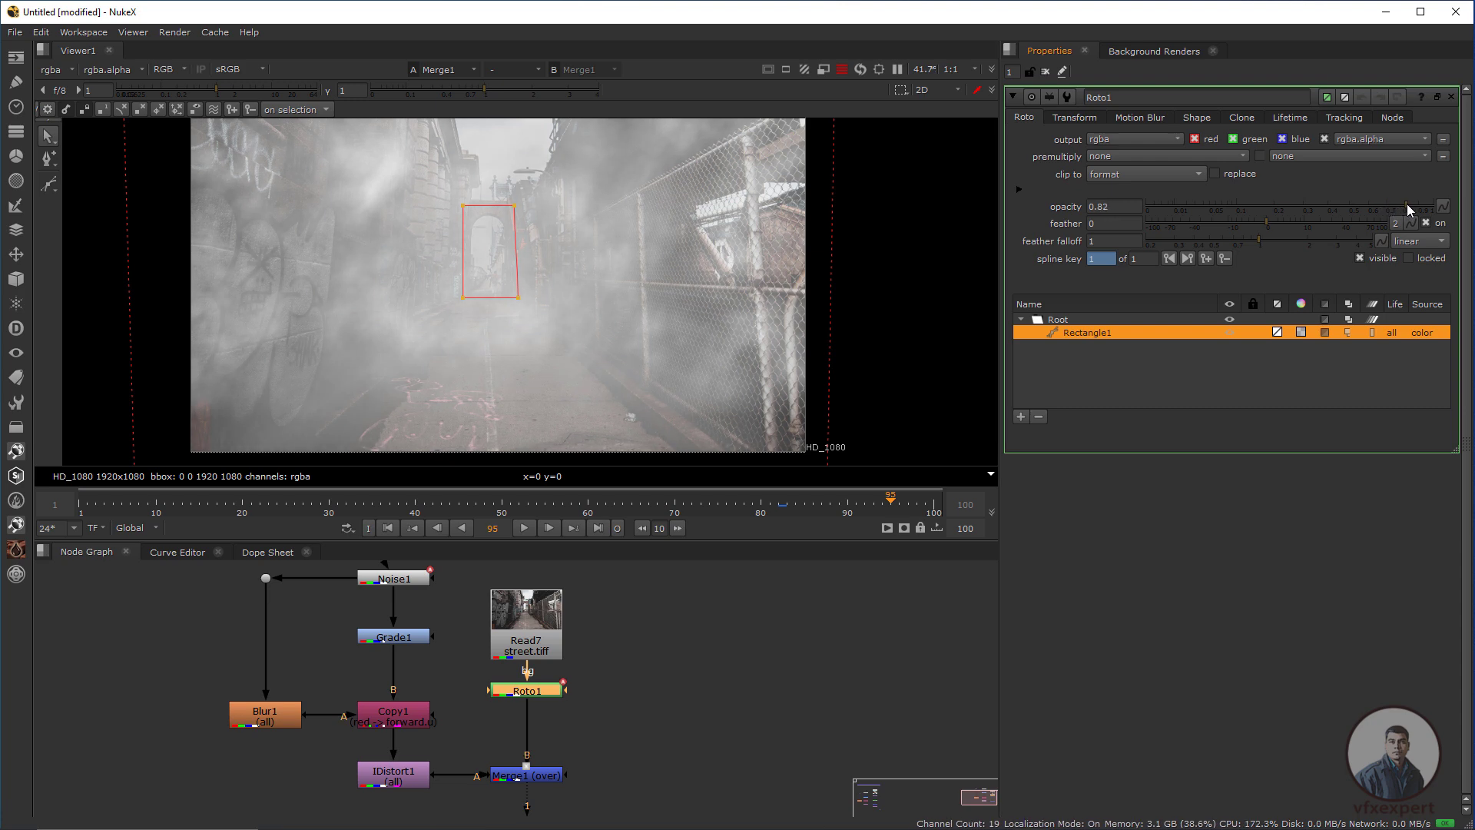
Check the merged fog over the whole alley frame at frame 36, then return to the first frame
{"action": "scroll", "coordinate": [688, 346], "scroll_direction": "down", "scroll_amount": 2}
{"action": "middle_click_drag", "start_coordinate": [689, 347], "coordinate": [734, 321]}
{"action": "left_click", "coordinate": [579, 564]}
{"action": "left_click", "coordinate": [381, 501]}
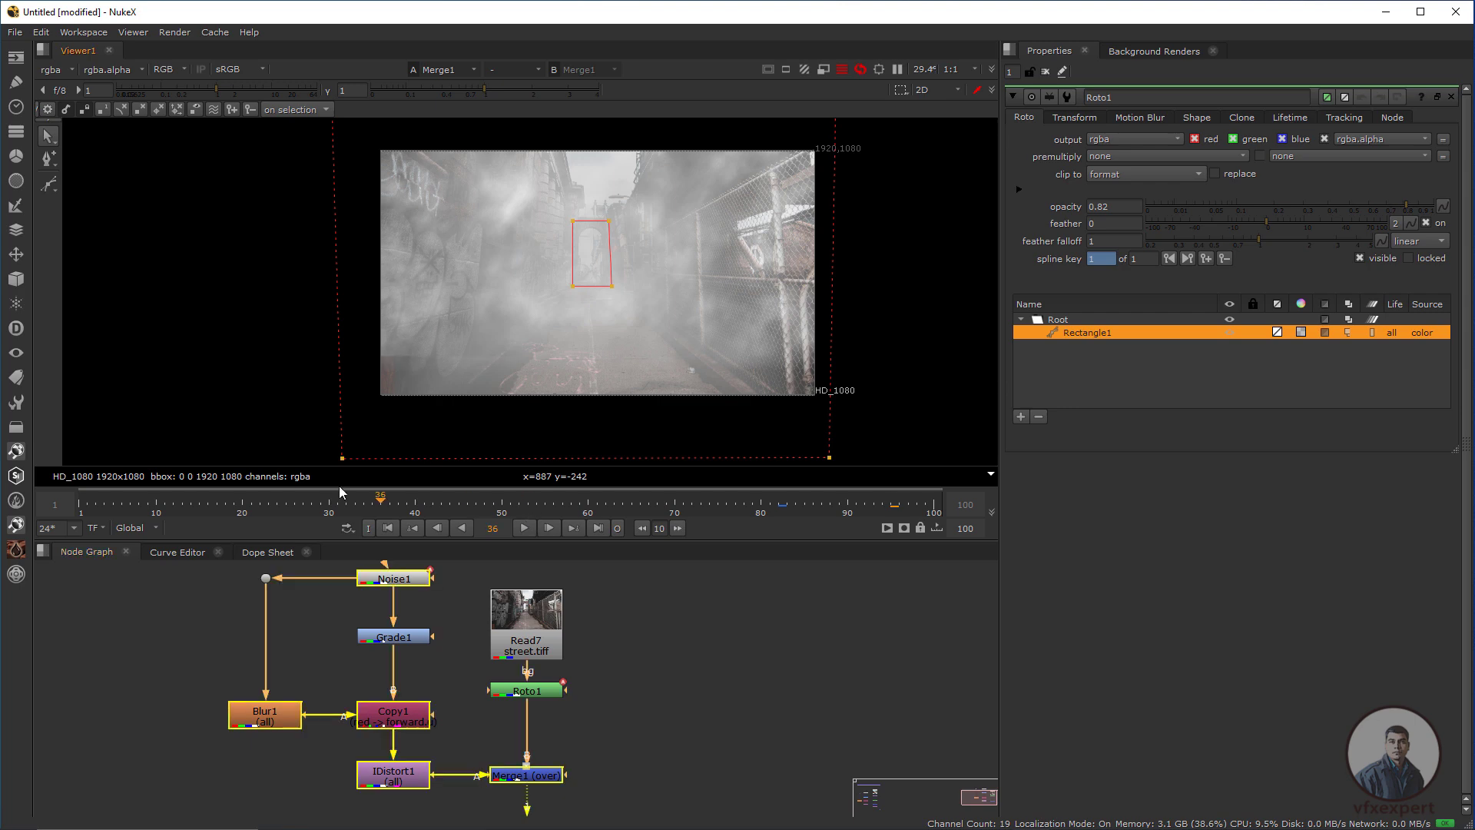
{"action": "left_click", "coordinate": [419, 529]}
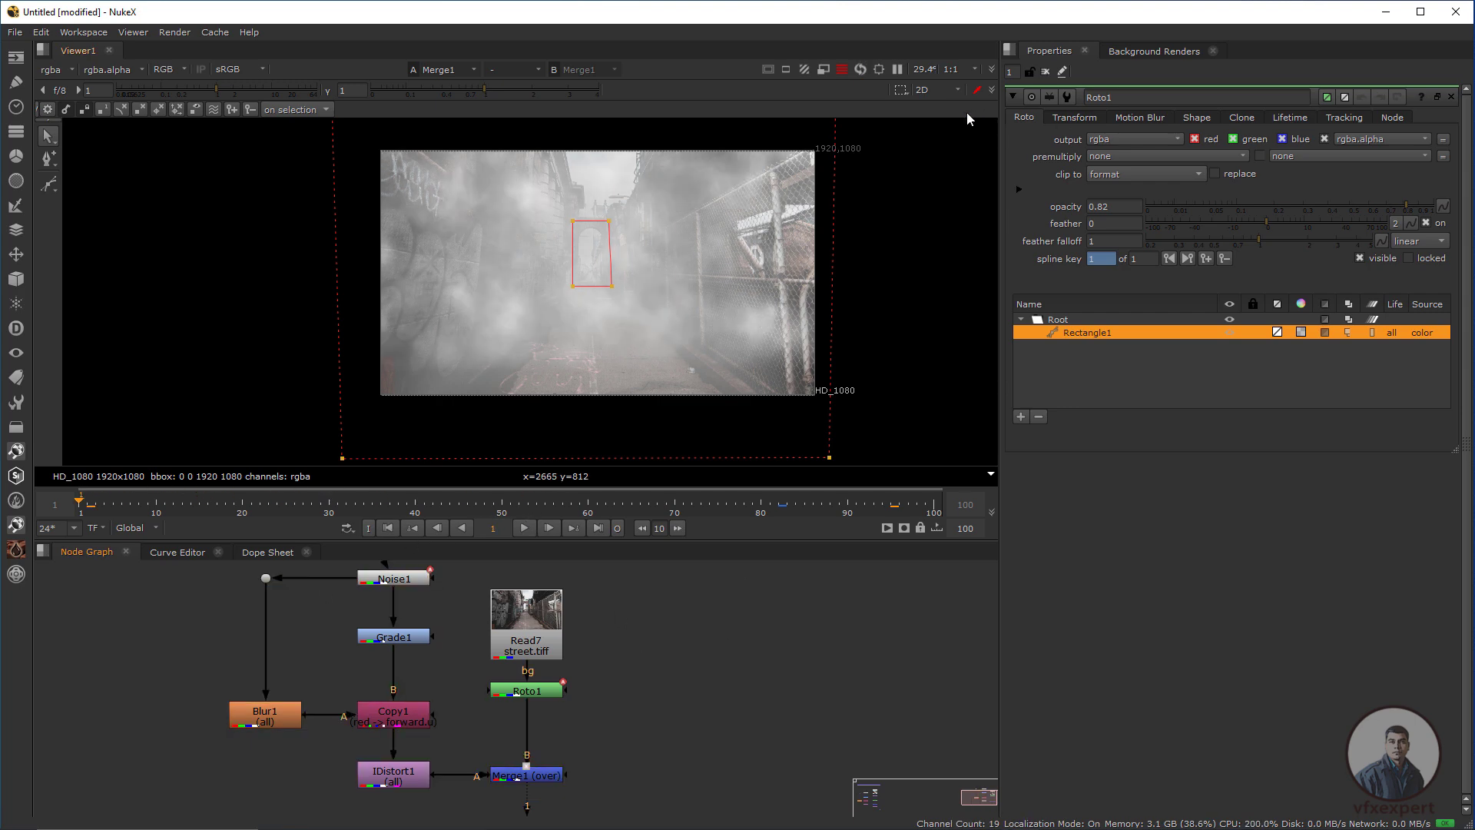
Close the Roto1 properties, then scrub and play the fog over the alley without the roto overlay and stop playback
{"action": "left_click", "coordinate": [1045, 71]}
{"action": "scroll", "coordinate": [606, 405], "scroll_direction": "up", "scroll_amount": 3}
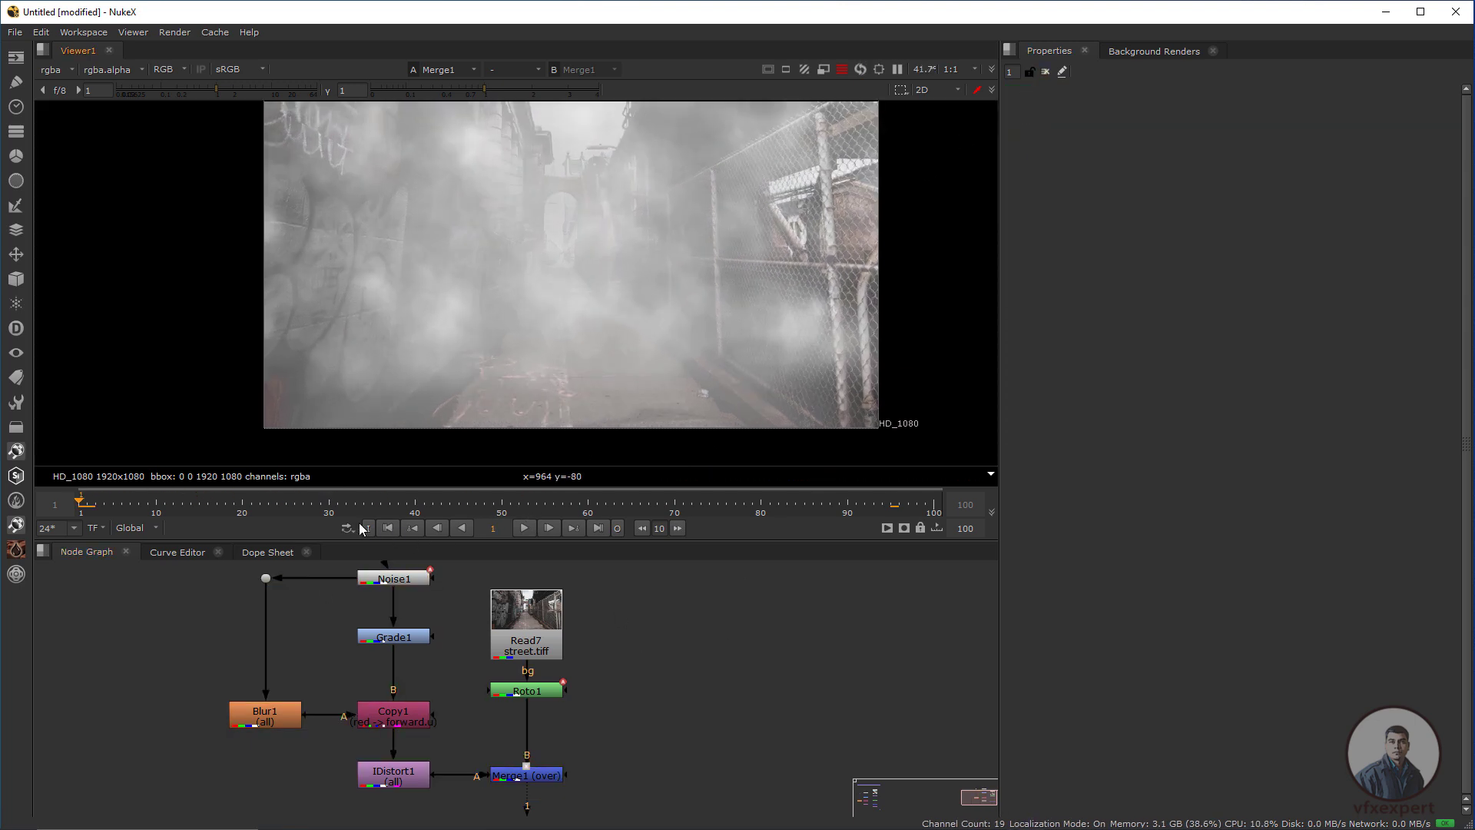
{"action": "left_click", "coordinate": [390, 508]}
{"action": "left_click_drag", "start_coordinate": [389, 511], "coordinate": [597, 508]}
{"action": "left_click", "coordinate": [526, 528]}
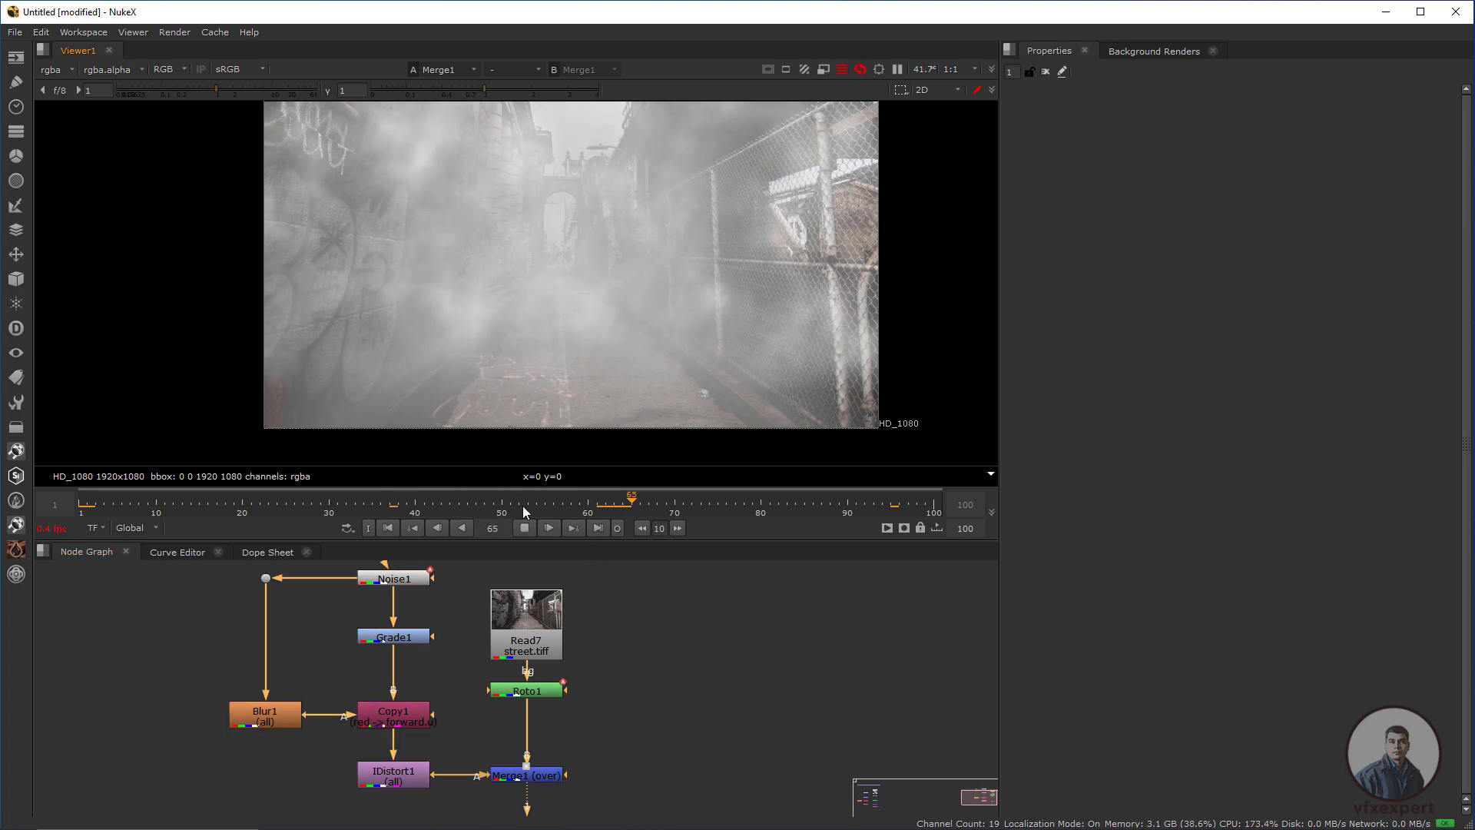
{"action": "left_click", "coordinate": [525, 529]}
Locate the second fog setup in the node graph and view its Read10 highway source image
{"action": "scroll", "coordinate": [628, 646], "scroll_direction": "down", "scroll_amount": 6}
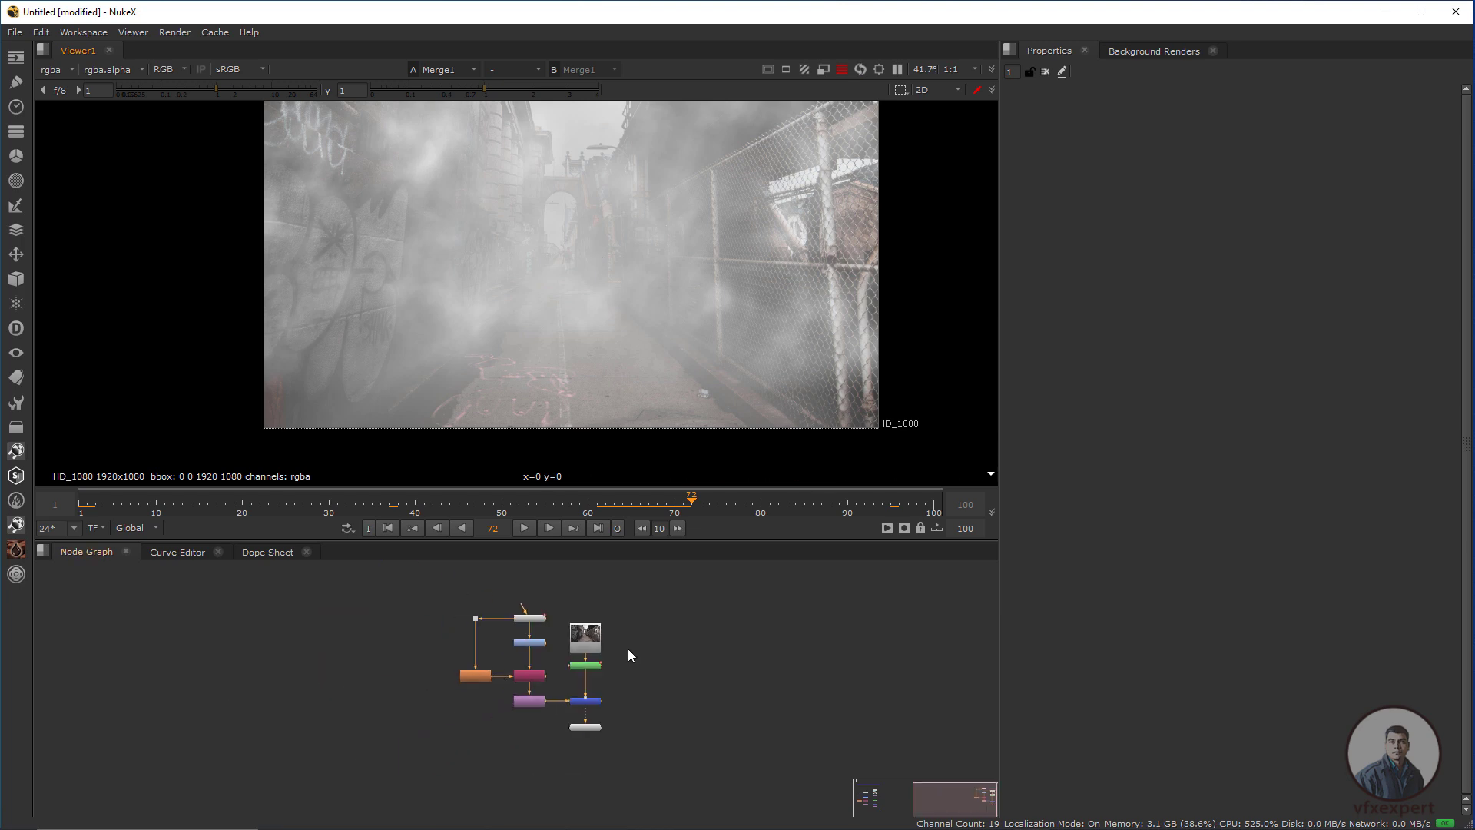
{"action": "middle_click_drag", "start_coordinate": [436, 675], "coordinate": [615, 675]}
{"action": "middle_click_drag", "start_coordinate": [40, 699], "coordinate": [345, 696]}
{"action": "scroll", "coordinate": [407, 660], "scroll_direction": "up", "scroll_amount": 5}
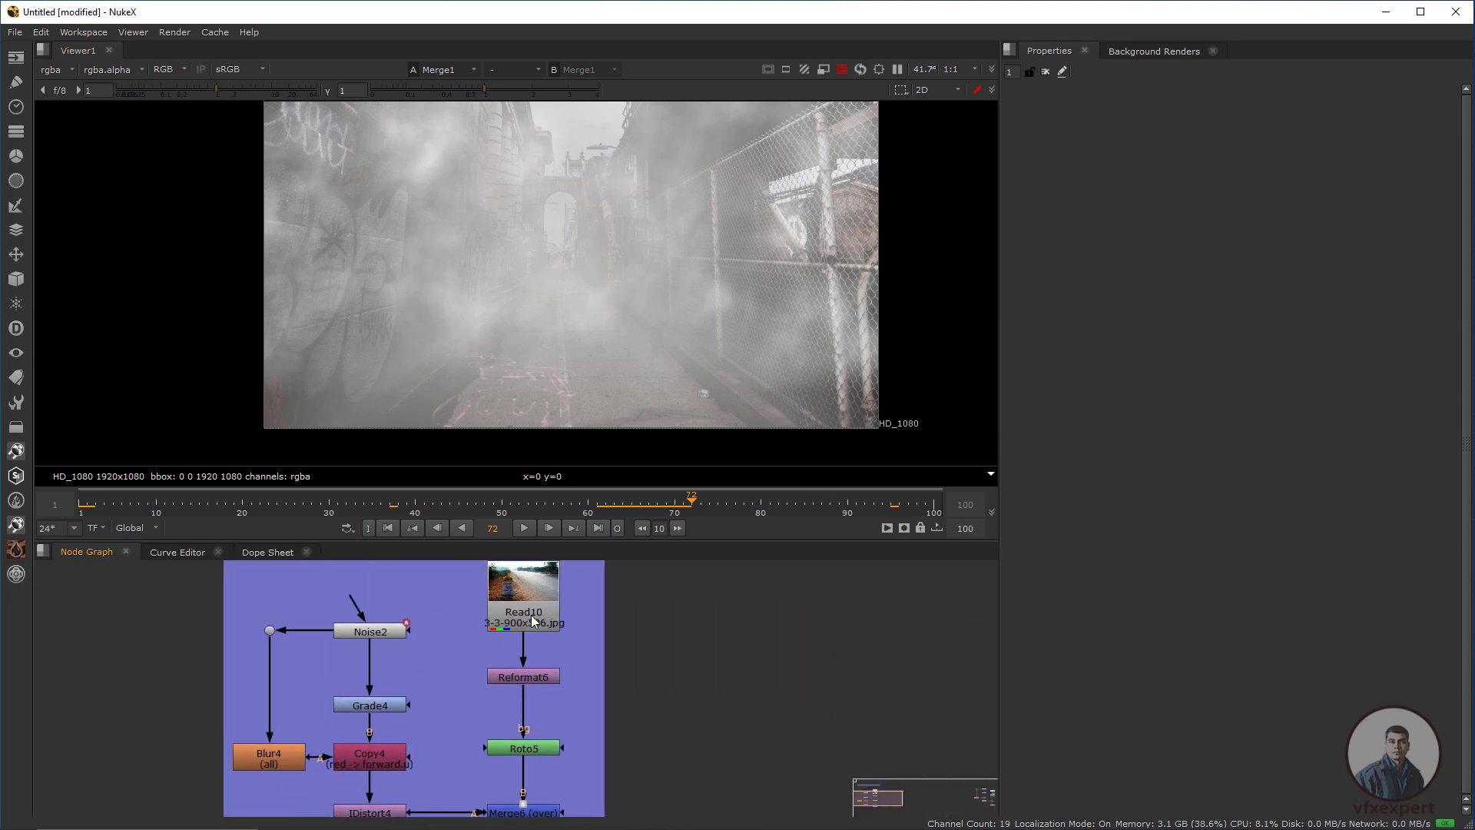
{"action": "left_click", "coordinate": [523, 596]}
{"action": "key", "text": "1"}
{"action": "scroll", "coordinate": [602, 315], "scroll_direction": "down", "scroll_amount": 3}
{"action": "middle_click_drag", "start_coordinate": [637, 299], "coordinate": [587, 329]}
{"action": "left_click_drag", "start_coordinate": [756, 196], "coordinate": [373, 351]}
{"action": "middle_click_drag", "start_coordinate": [630, 741], "coordinate": [538, 680]}
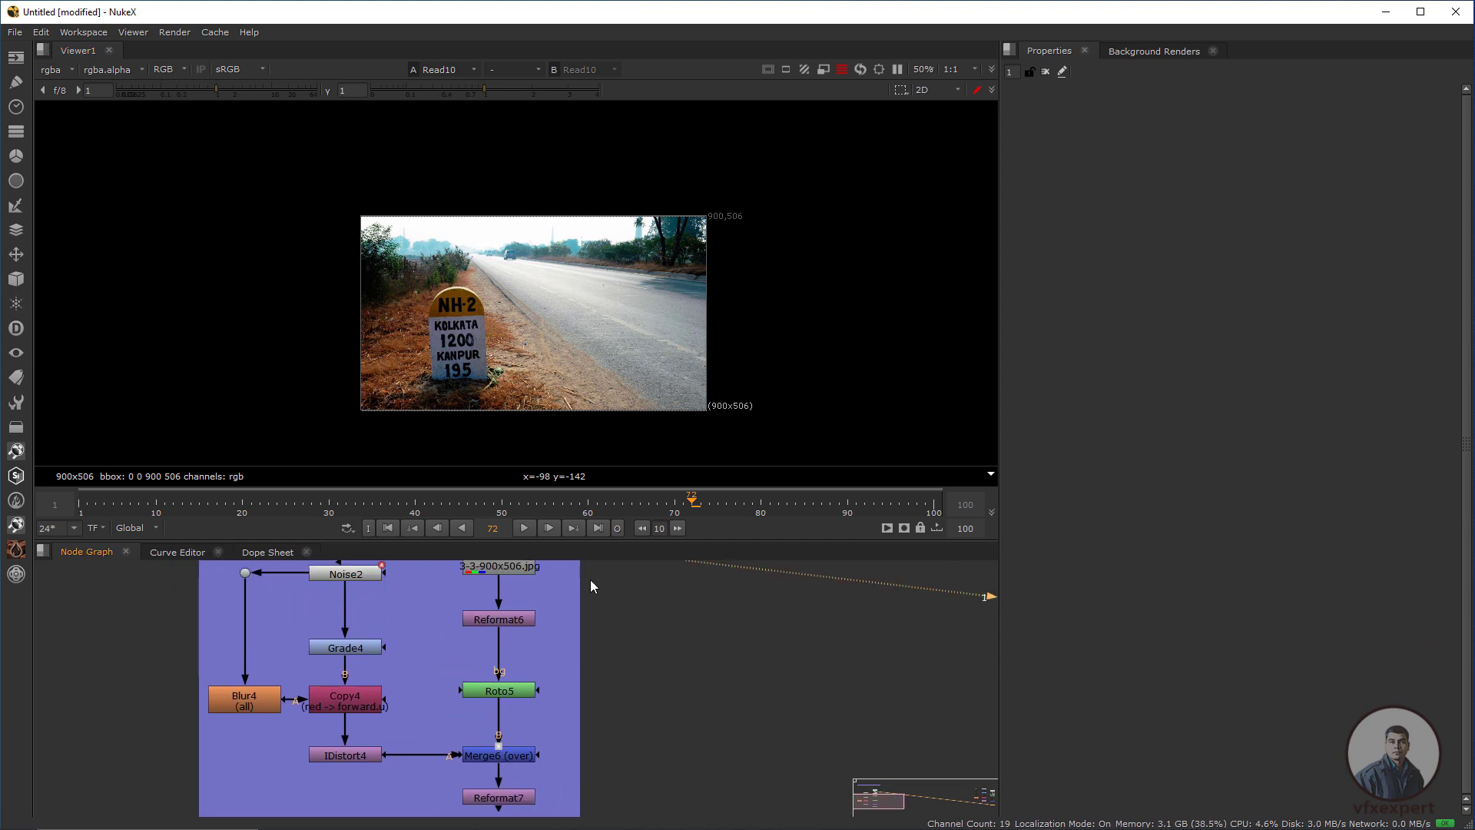
View the output of Reformat7 to inspect the finished fog over the highway image
{"action": "scroll", "coordinate": [515, 714], "scroll_direction": "down", "scroll_amount": 2}
{"action": "left_click", "coordinate": [500, 761]}
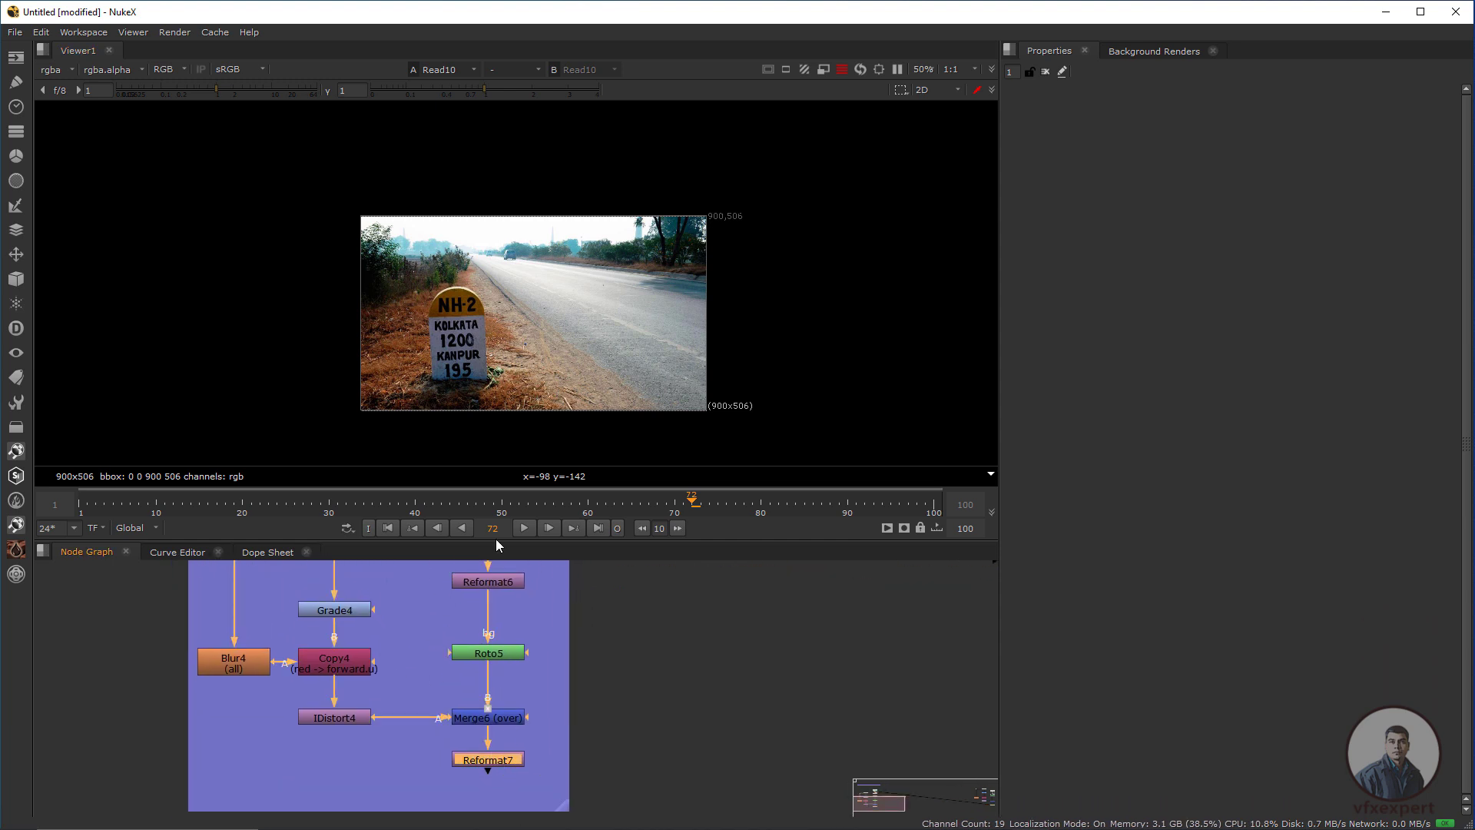
{"action": "key", "text": "1"}
{"action": "scroll", "coordinate": [542, 323], "scroll_direction": "down", "scroll_amount": 3}
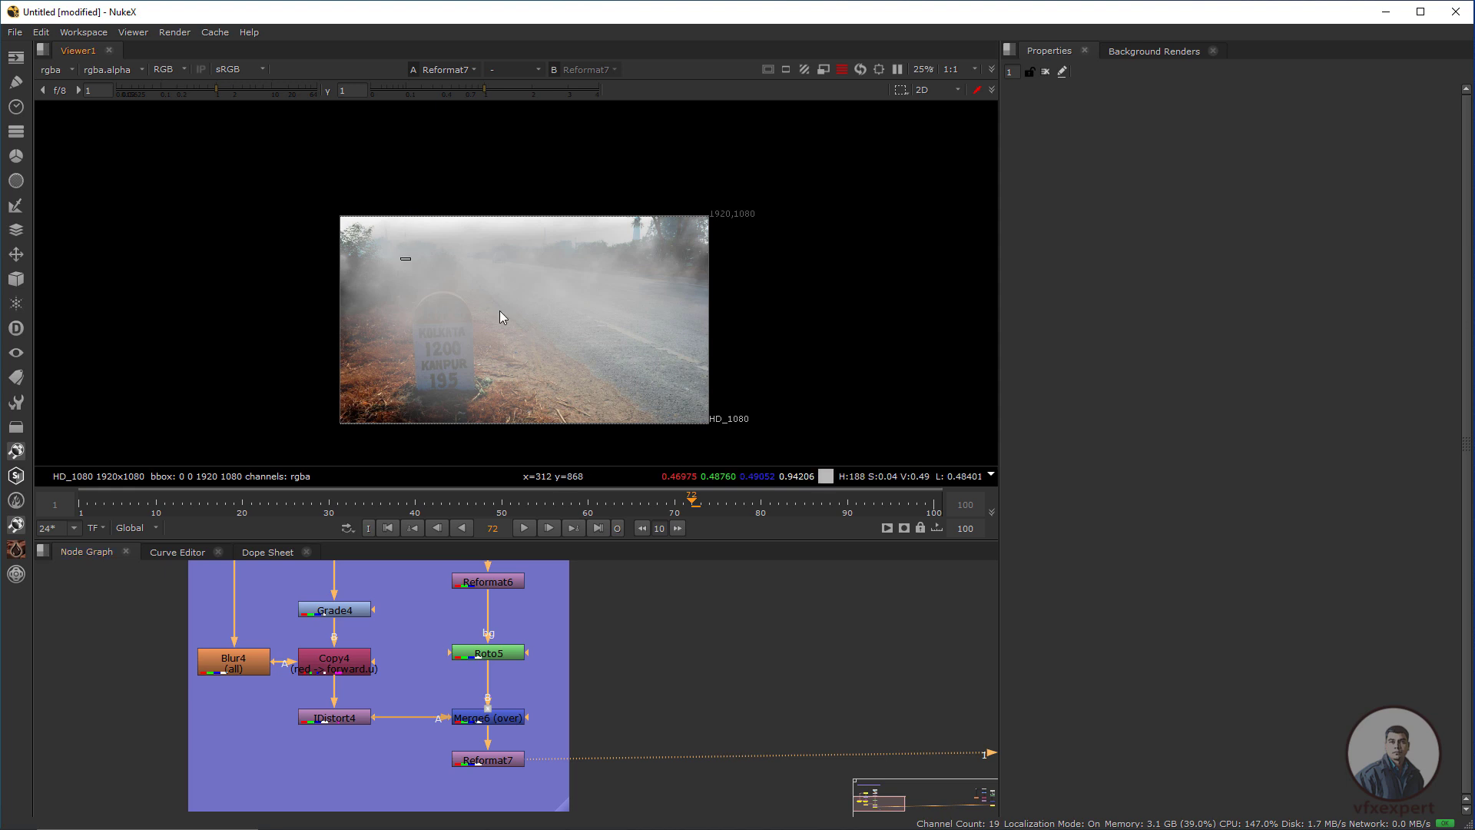
{"action": "scroll", "coordinate": [541, 353], "scroll_direction": "up", "scroll_amount": 3}
{"action": "scroll", "coordinate": [544, 368], "scroll_direction": "up", "scroll_amount": 1}
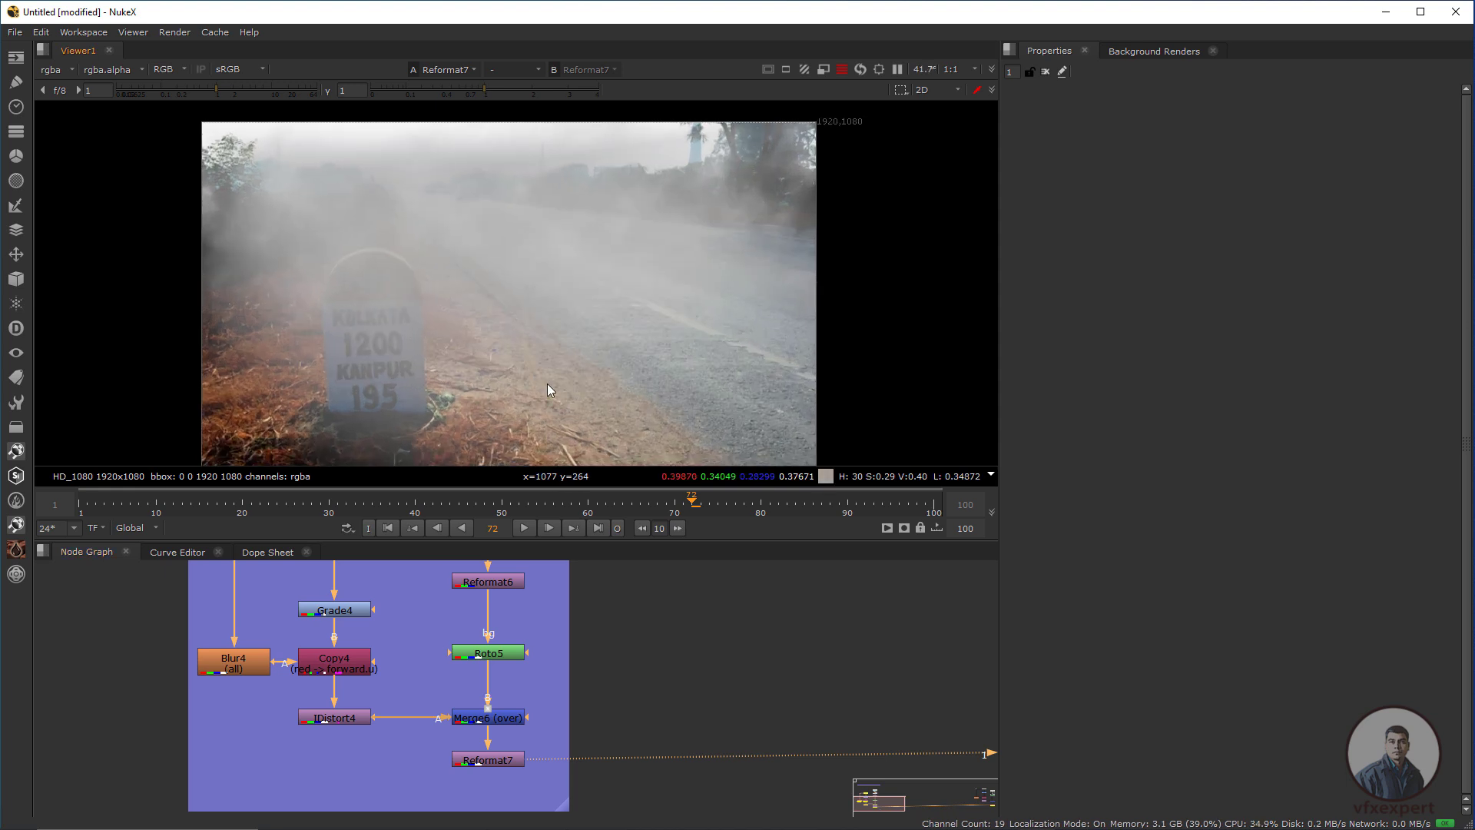
Play the foggy highway from the first frame, comparing the Reformat6 plate with the Reformat7 output
{"action": "left_click", "coordinate": [388, 528]}
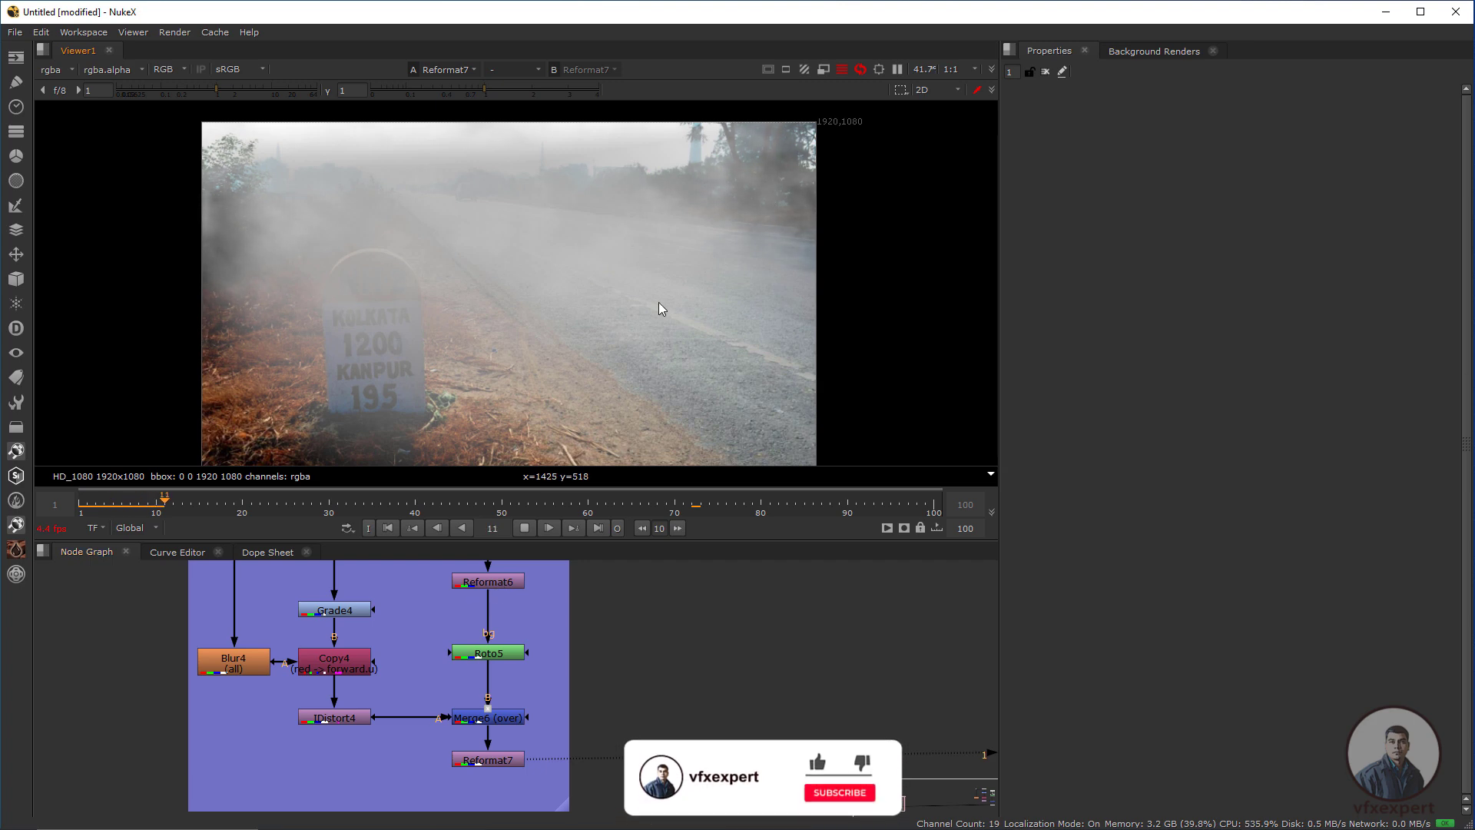
{"action": "middle_click_drag", "start_coordinate": [514, 600], "coordinate": [583, 692]}
{"action": "left_click", "coordinate": [553, 676]}
{"action": "key", "text": "1"}
{"action": "middle_click_drag", "start_coordinate": [583, 768], "coordinate": [550, 678]}
{"action": "left_click", "coordinate": [527, 760]}
{"action": "key", "text": "1"}
{"action": "middle_click_drag", "start_coordinate": [718, 680], "coordinate": [712, 661]}
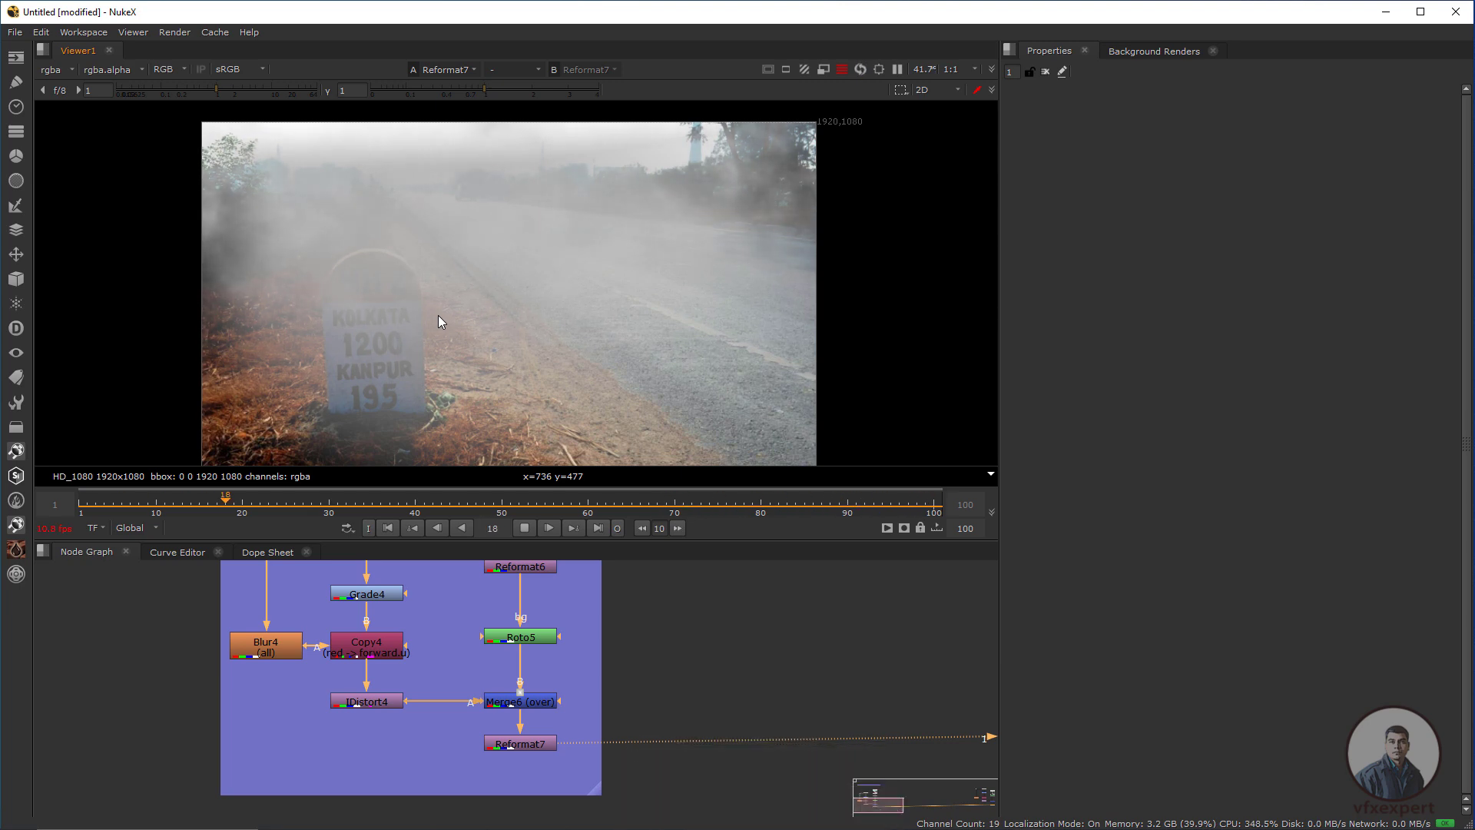
{"action": "scroll", "coordinate": [507, 303], "scroll_direction": "down", "scroll_amount": 1}
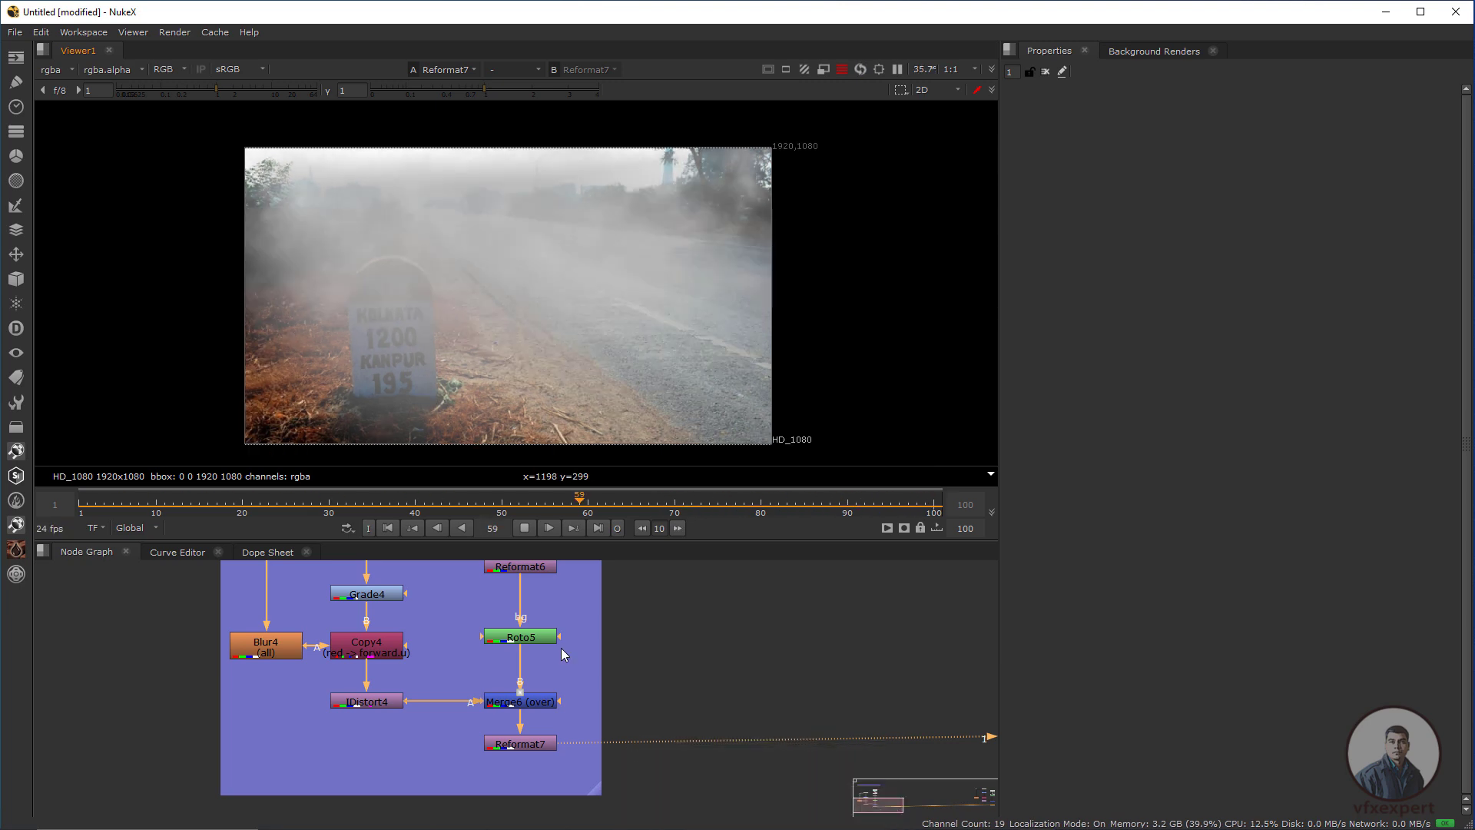
{"action": "middle_click_drag", "start_coordinate": [578, 707], "coordinate": [593, 766]}
{"action": "scroll", "coordinate": [593, 678], "scroll_direction": "down", "scroll_amount": 1}
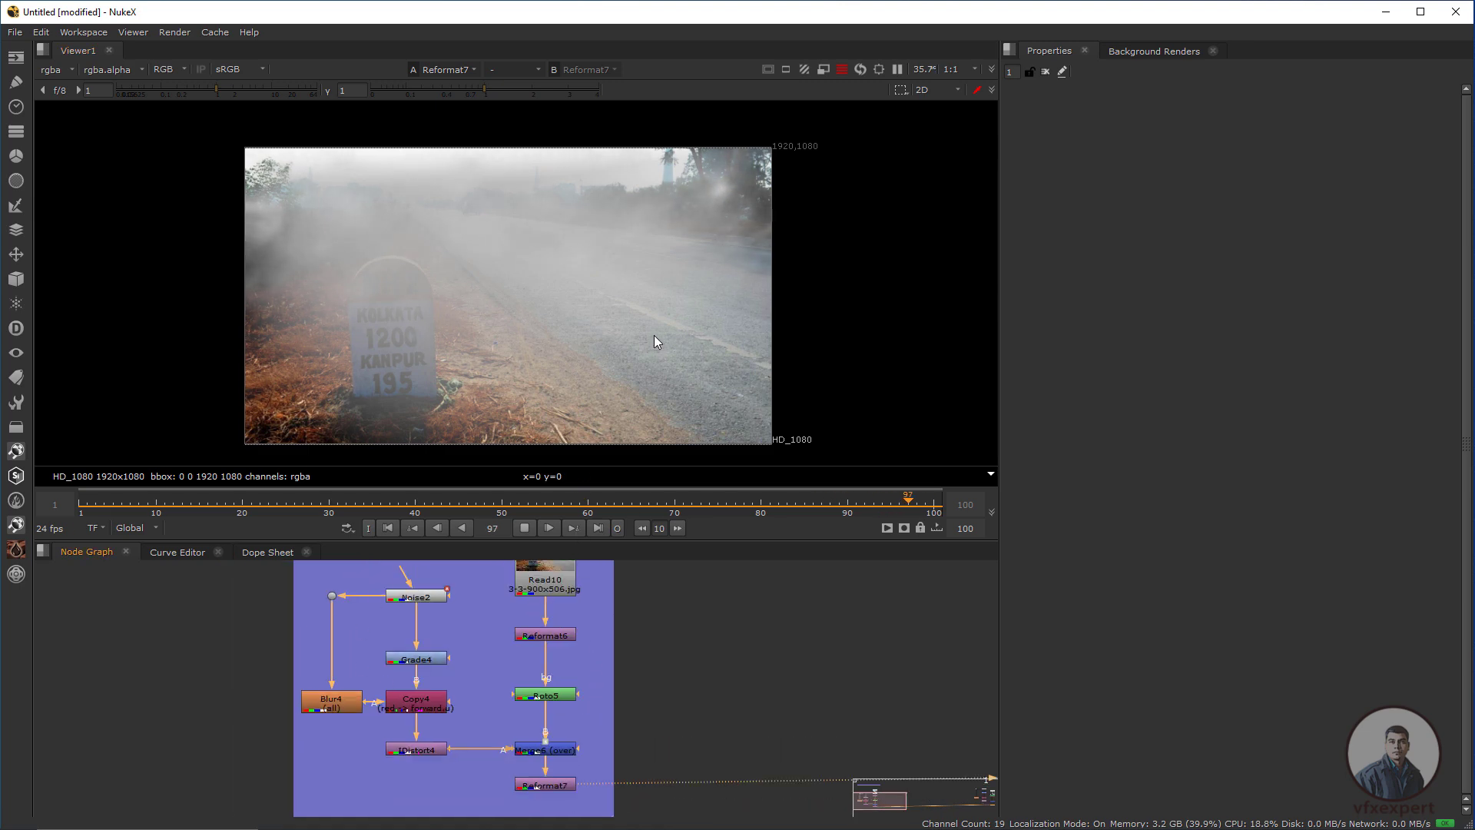